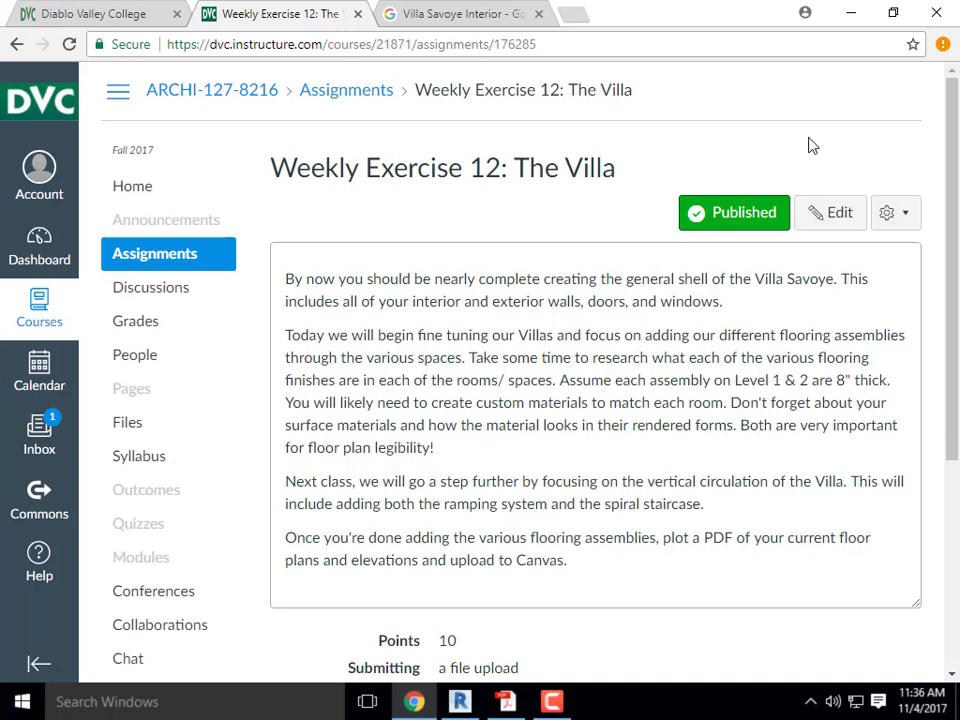
# Minimize Chrome and restore the ARCHI 127_Villa Savoye PDF from the Acrobat taskbar preview
pyautogui.click(848, 19)
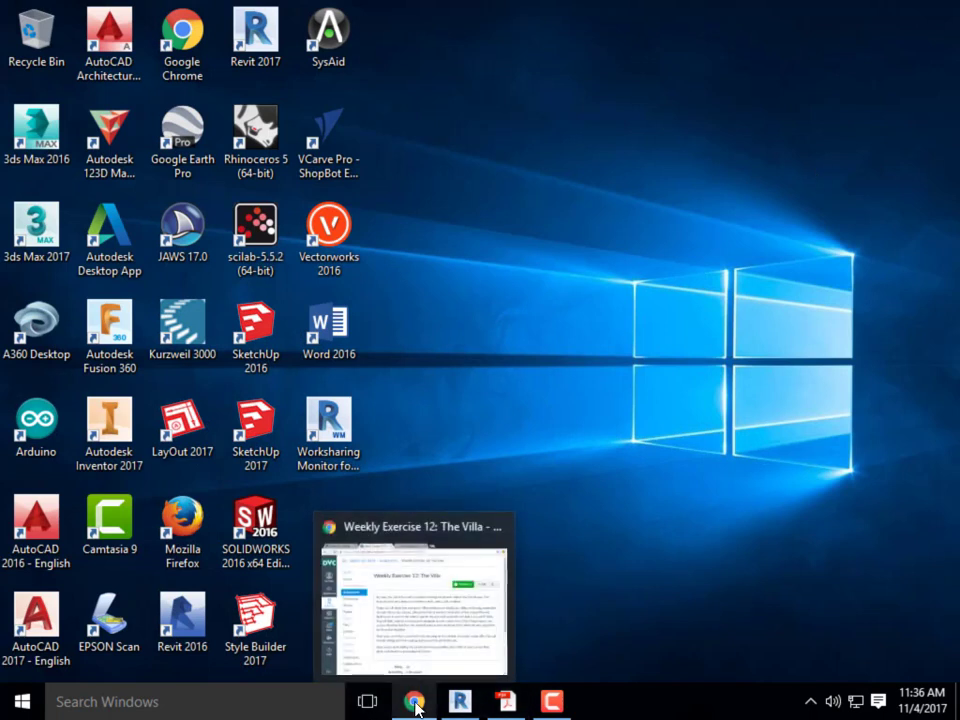
pyautogui.moveTo(459, 706)
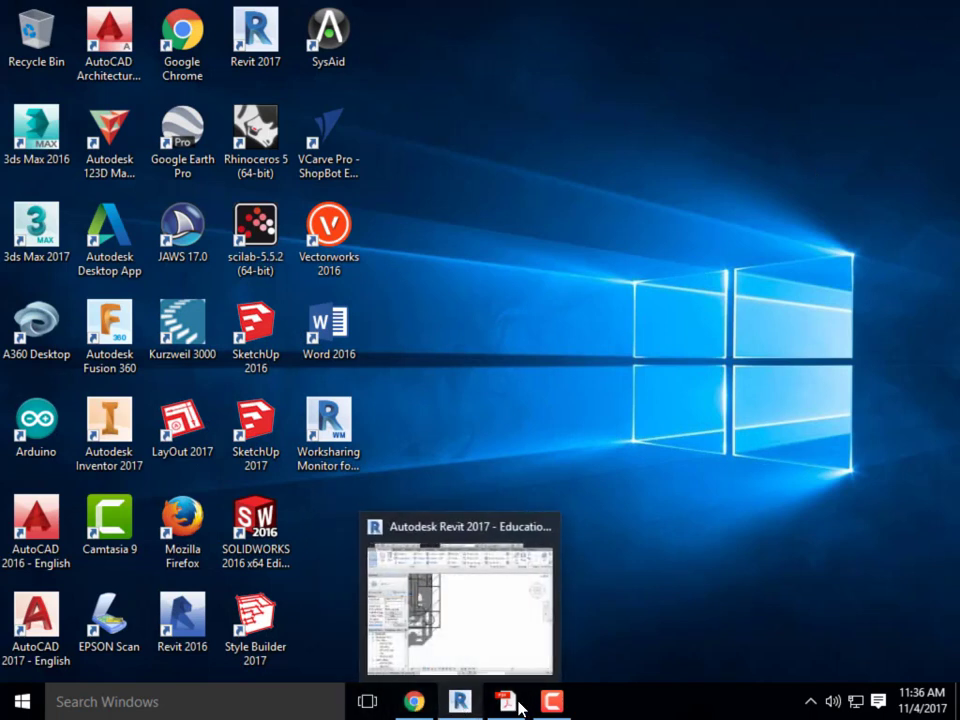
pyautogui.moveTo(507, 707)
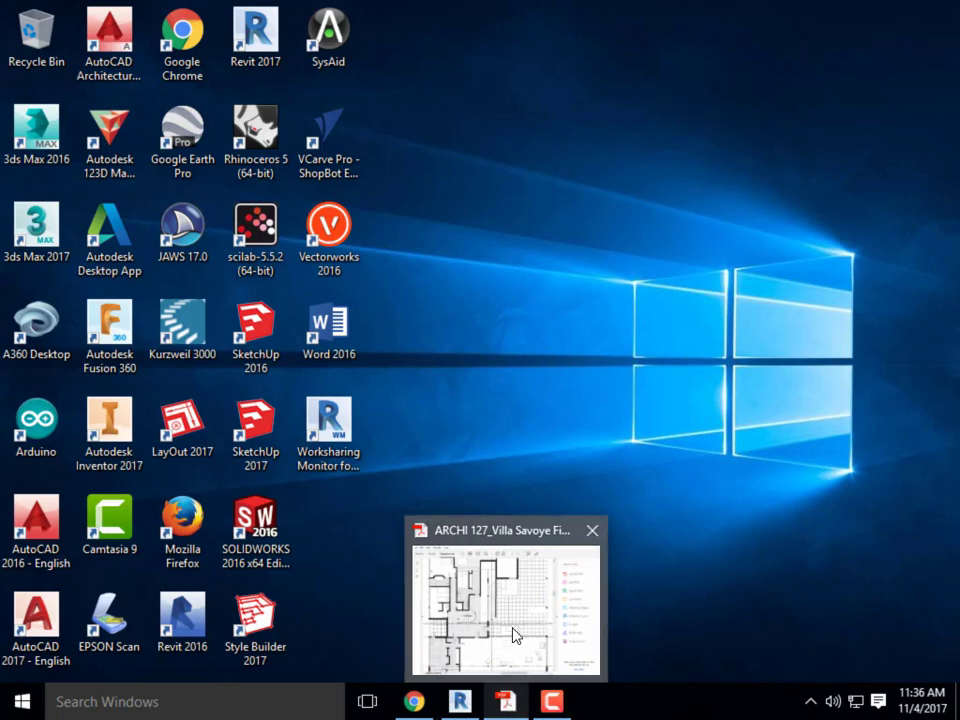
pyautogui.click(505, 600)
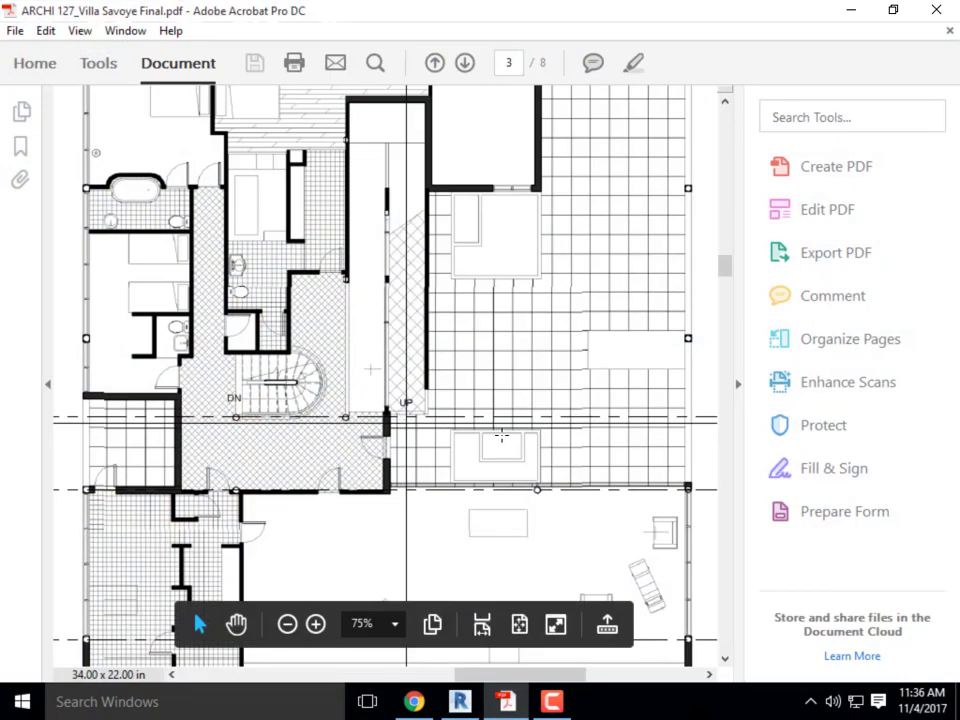
# Scroll through page 3 of the Villa Savoye floor plan to review its flooring patterns
pyautogui.scroll(1, 521, 449)
pyautogui.scroll(2, 521, 449)
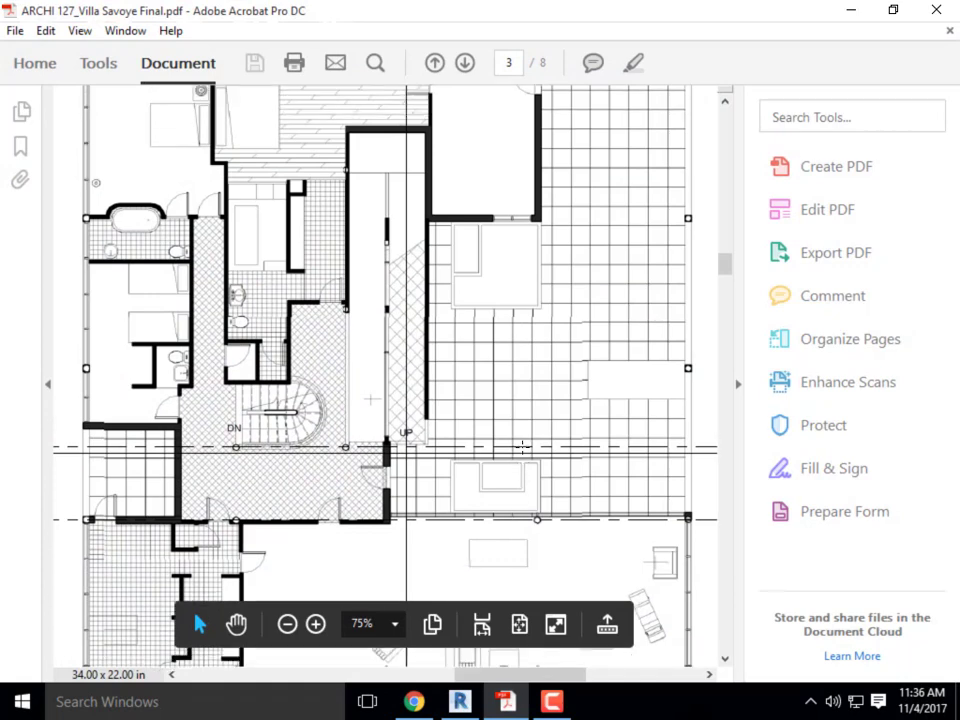
pyautogui.scroll(-3, 465, 396)
pyautogui.scroll(-3, 471, 393)
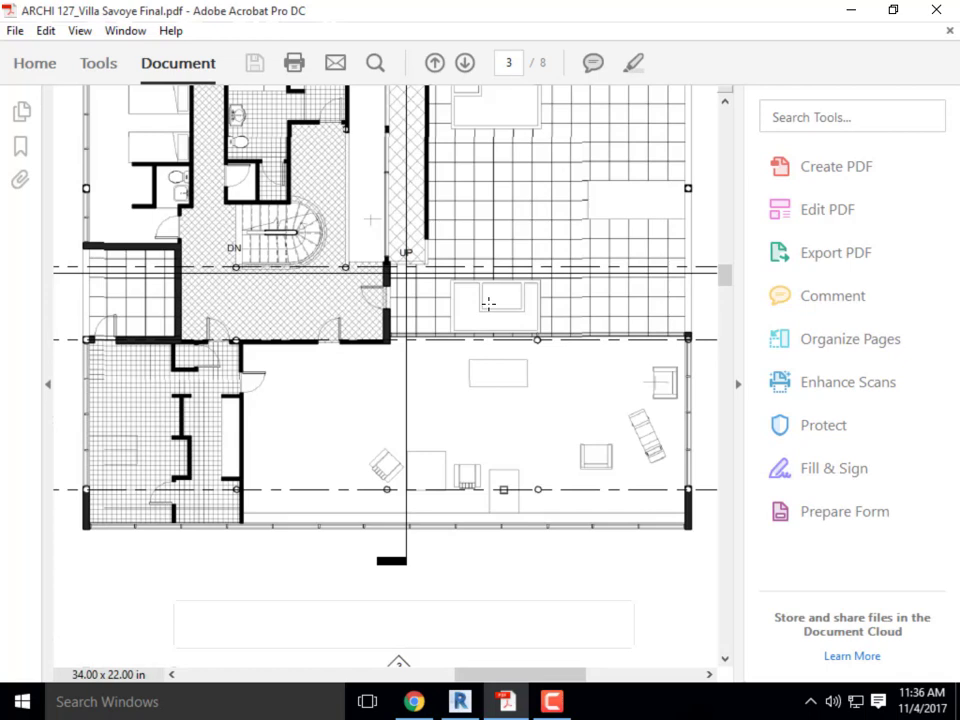
pyautogui.scroll(4, 488, 285)
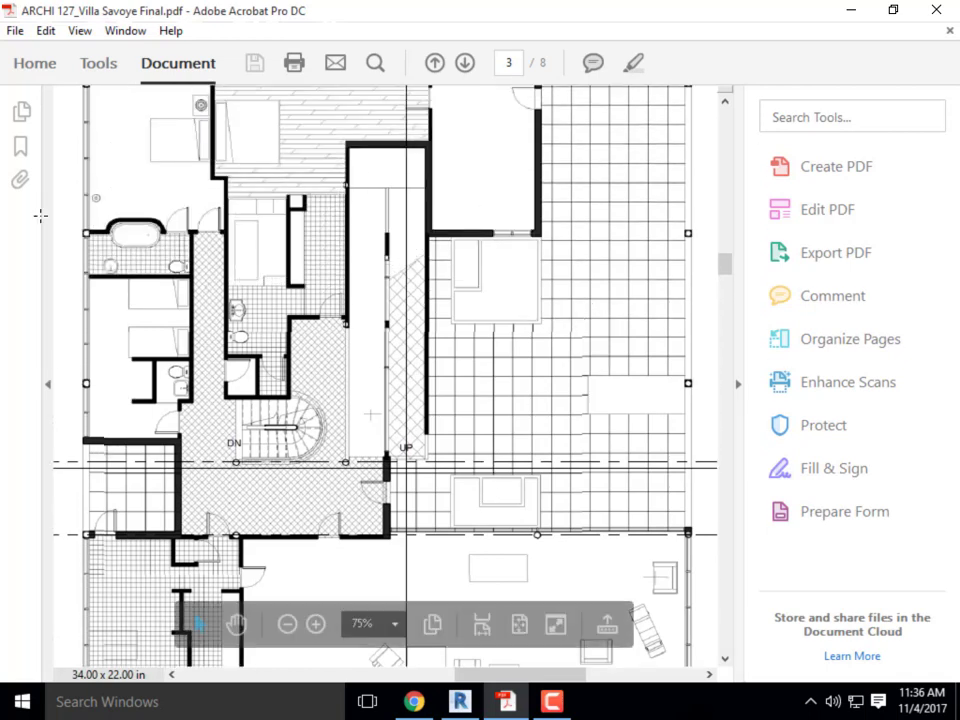
pyautogui.scroll(-1, 391, 323)
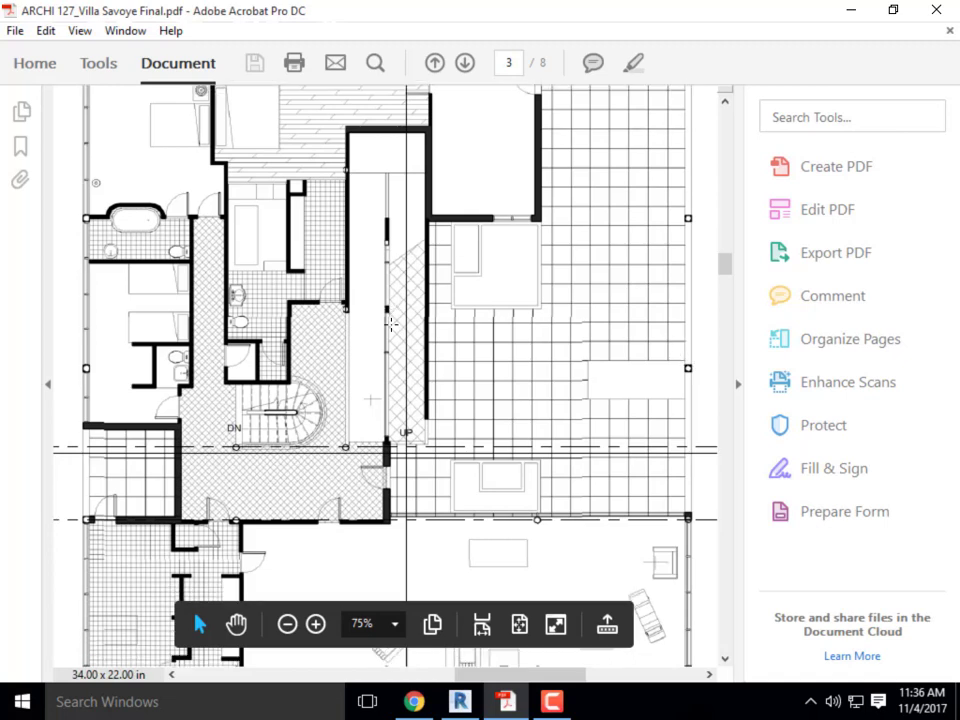
pyautogui.scroll(-1, 391, 323)
pyautogui.scroll(-3, 391, 323)
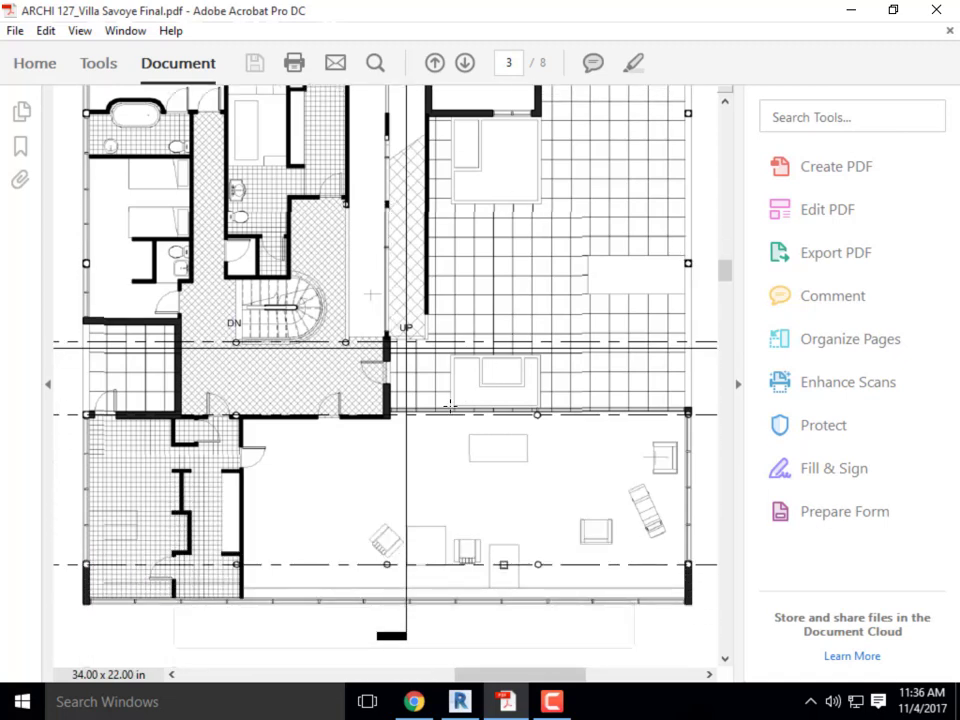
pyautogui.scroll(3, 451, 405)
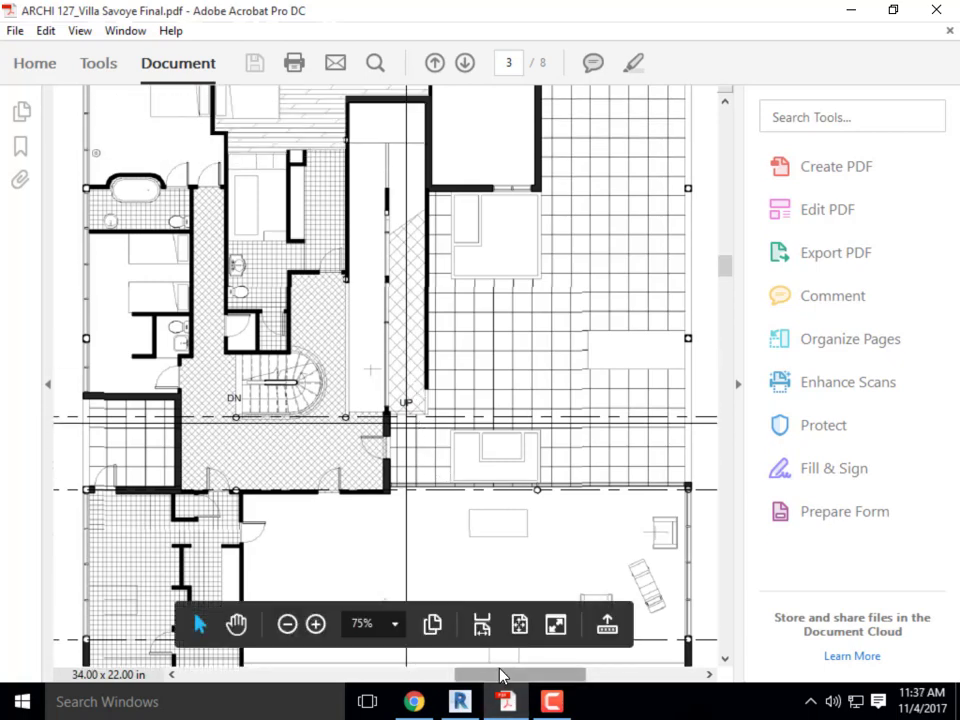
# Pan across the floor plan horizontally, then switch back to the Canvas assignment in Chrome
pyautogui.moveTo(490, 675); pyautogui.dragTo(281, 678)
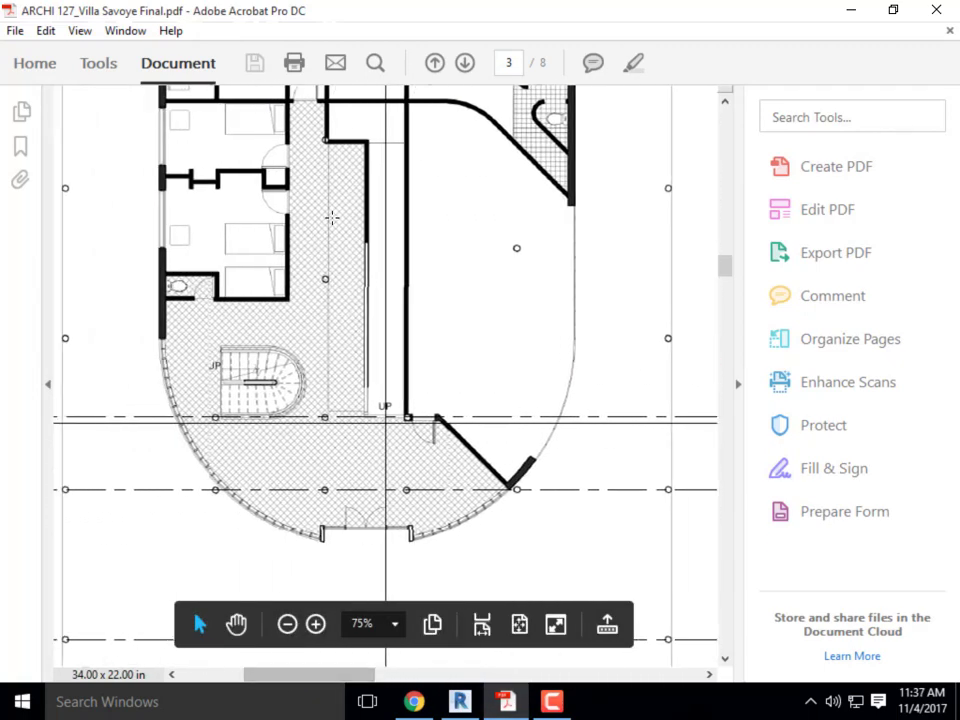
pyautogui.scroll(3, 368, 220)
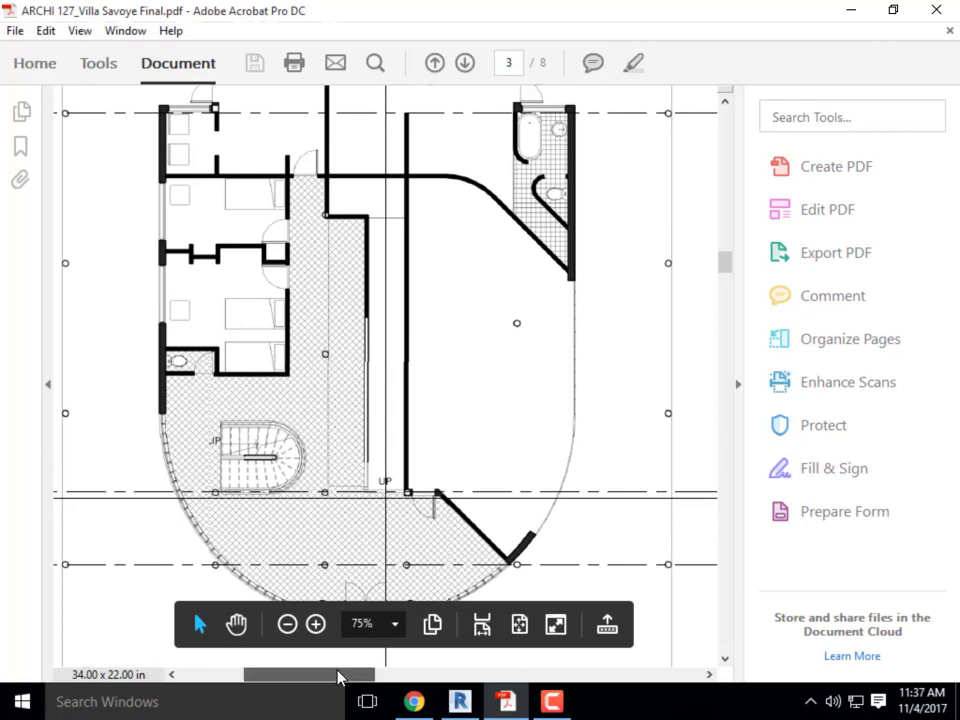
pyautogui.moveTo(337, 680); pyautogui.dragTo(376, 679)
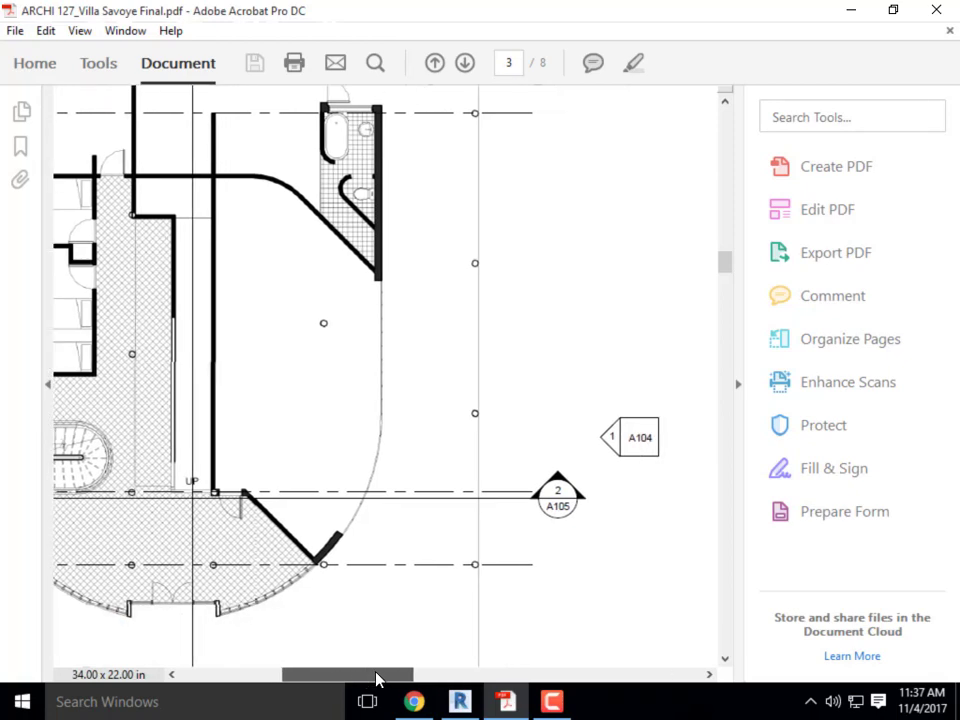
pyautogui.moveTo(376, 679); pyautogui.dragTo(537, 690)
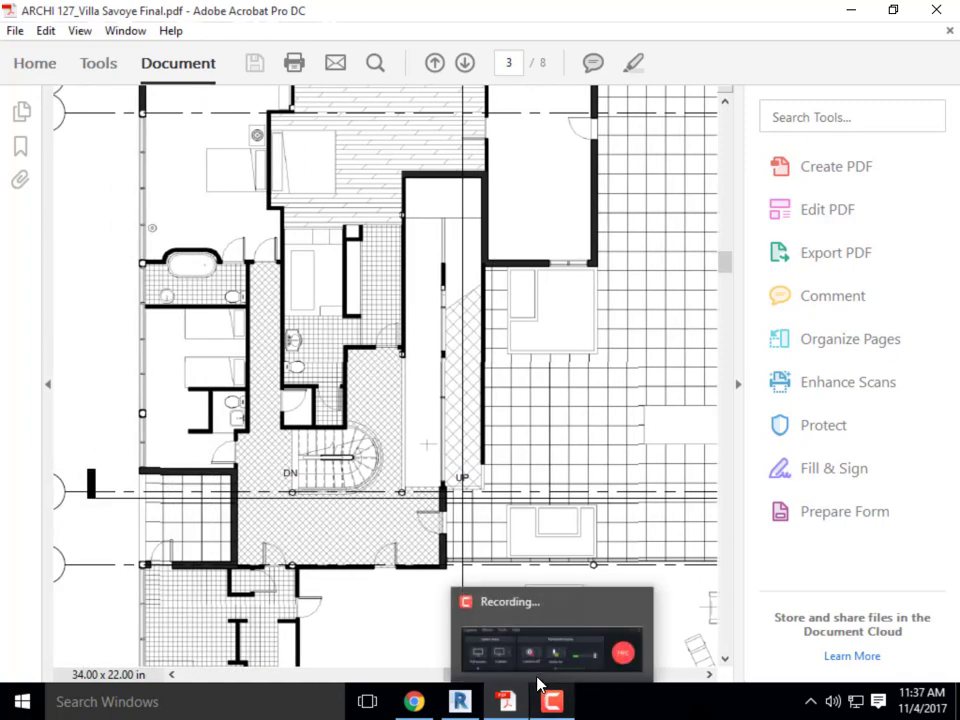
pyautogui.click(537, 686)
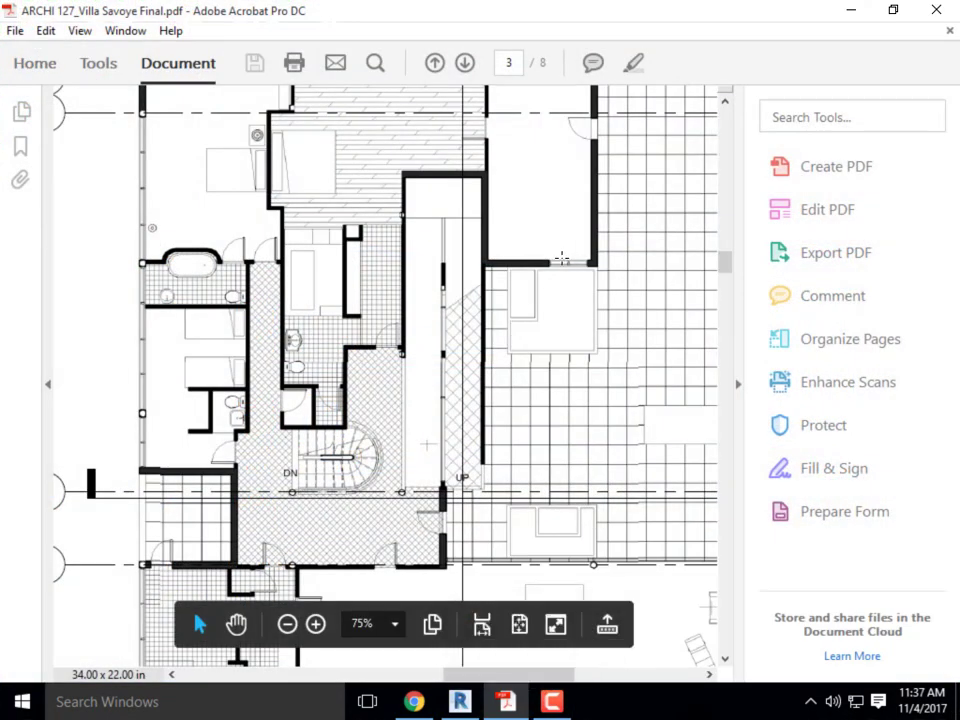
pyautogui.click(413, 701)
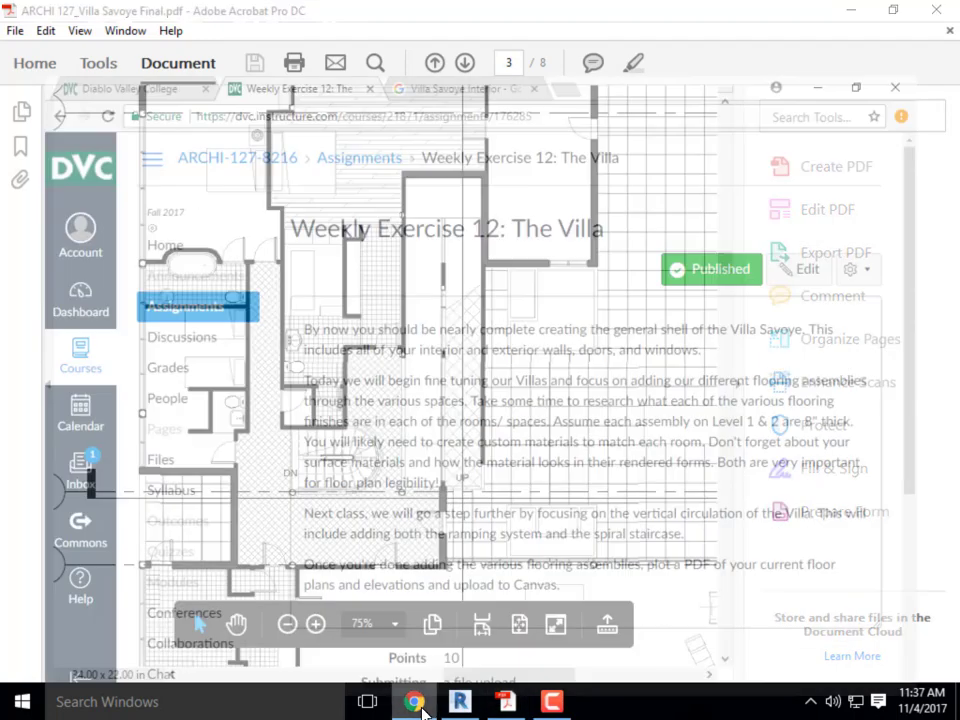
# Show Villa Savoye Interior image results and preview the LeCorbusier living-area photo from bc.edu
pyautogui.click(424, 15)
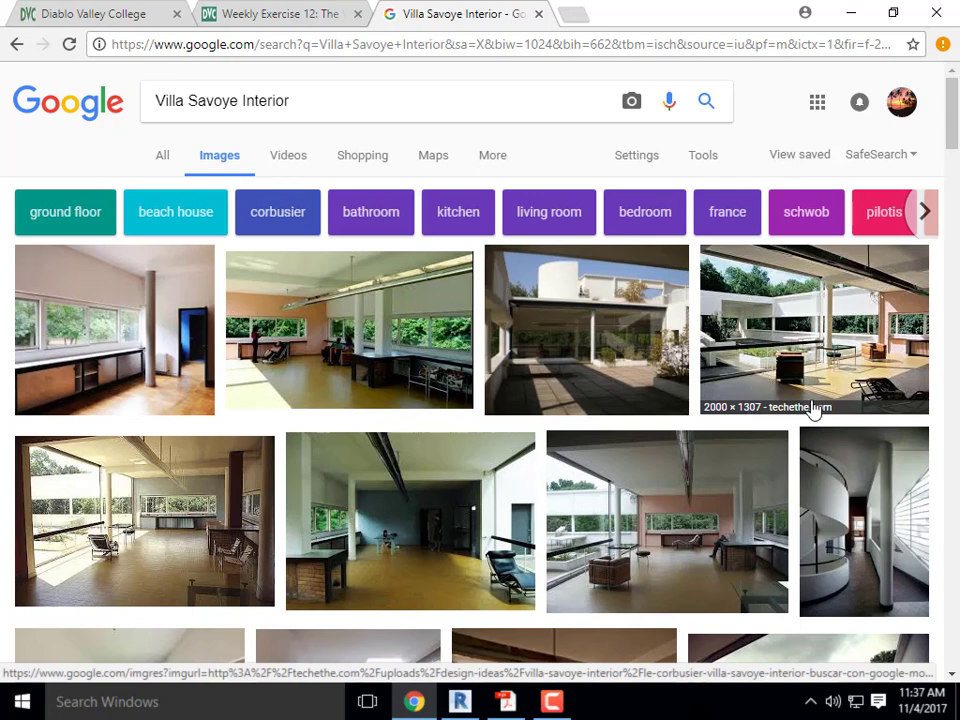
pyautogui.scroll(-1, 435, 412)
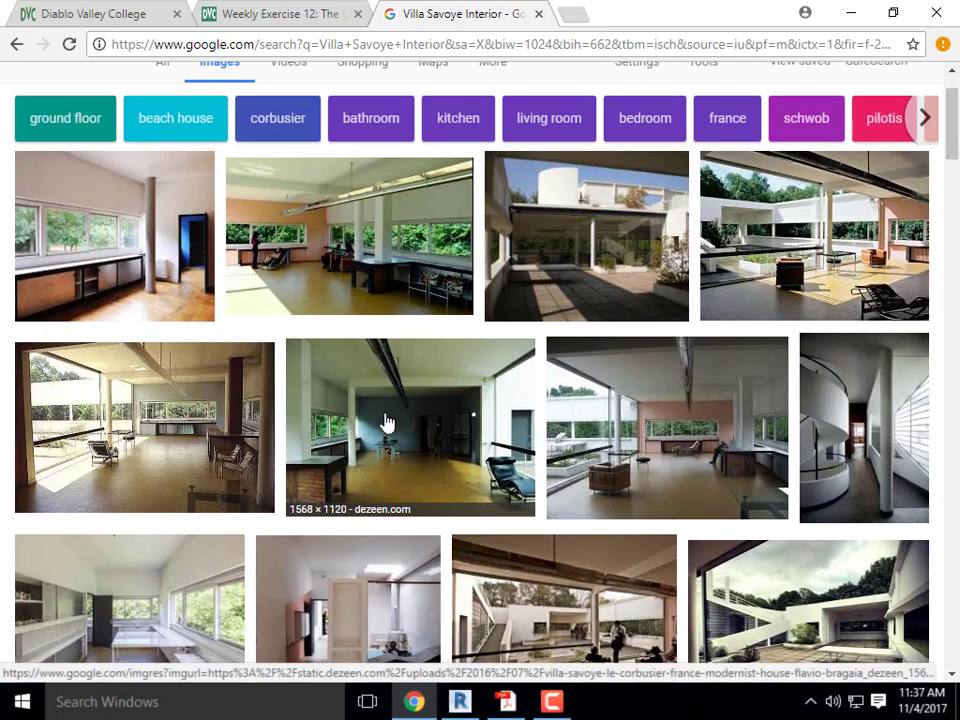
pyautogui.click(120, 400)
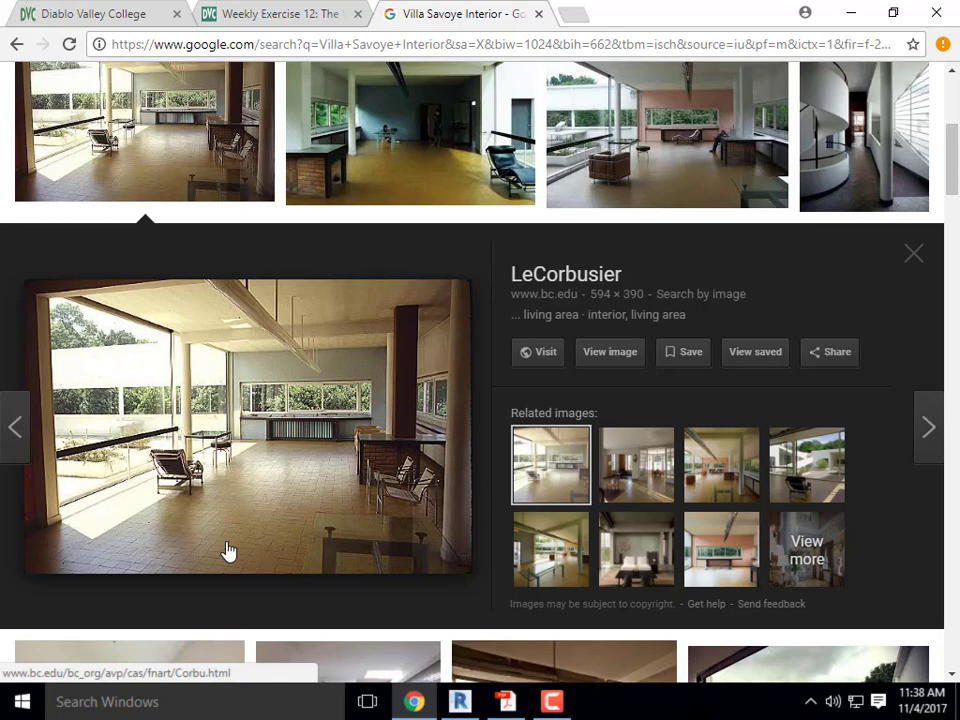
pyautogui.scroll(-1, 377, 438)
pyautogui.scroll(1, 385, 425)
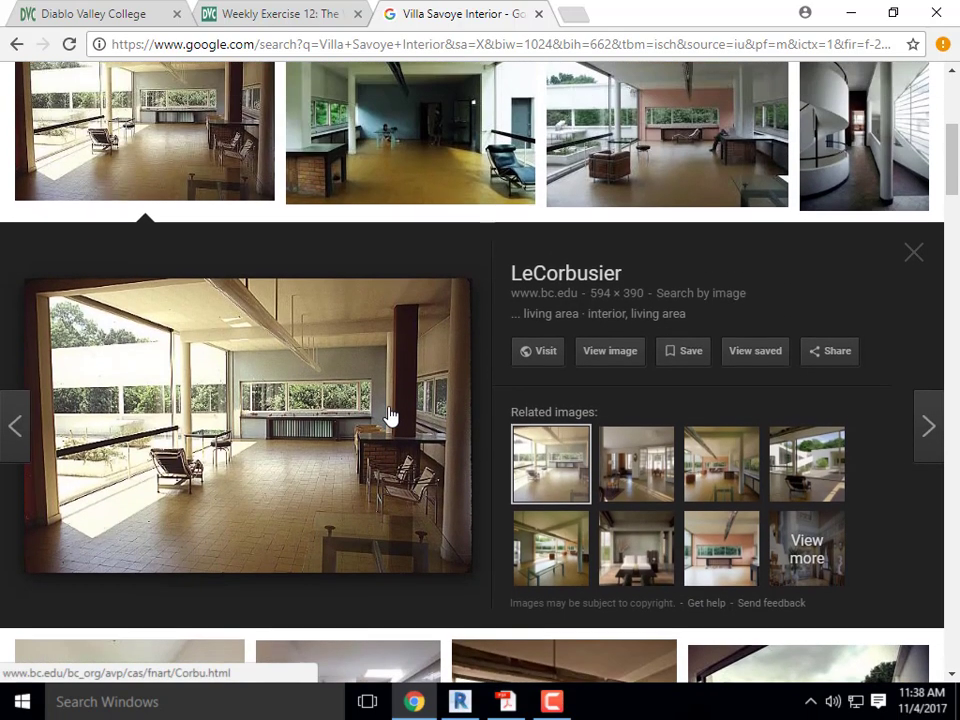
pyautogui.scroll(4, 390, 415)
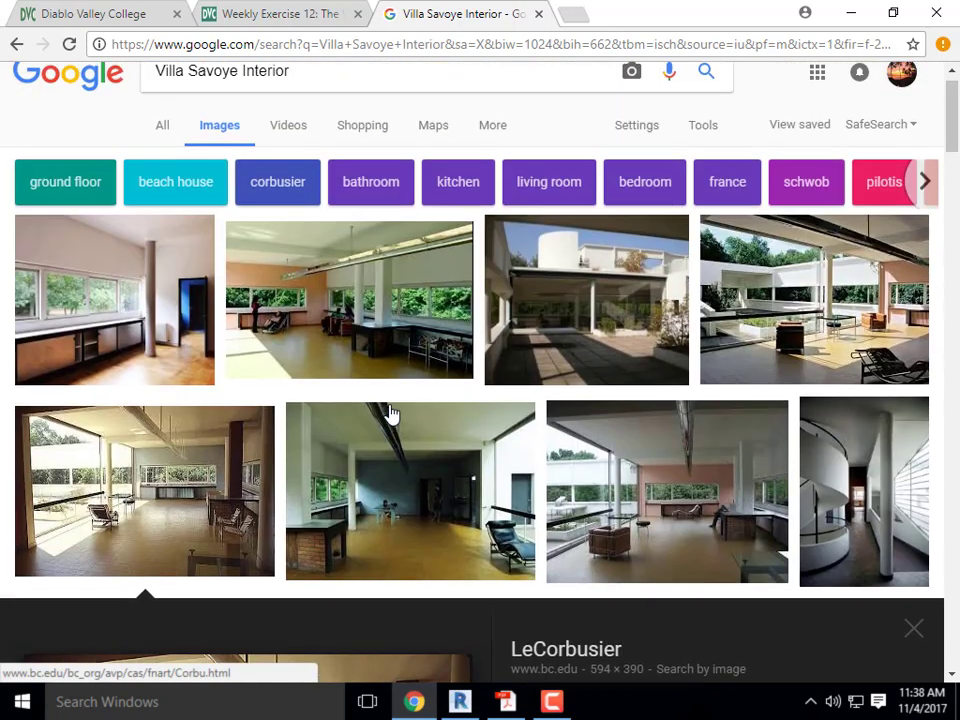
# Preview the first interior and courtyard photos, then the Untapped Cities tiled-counter kitchen photo
pyautogui.click(30, 287)
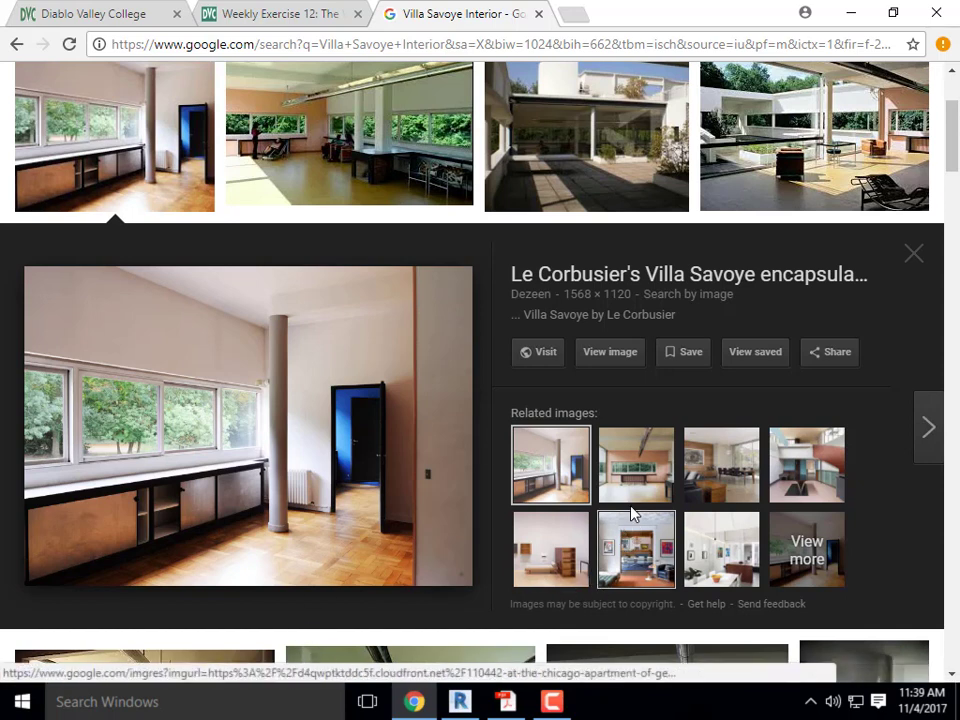
pyautogui.click(532, 193)
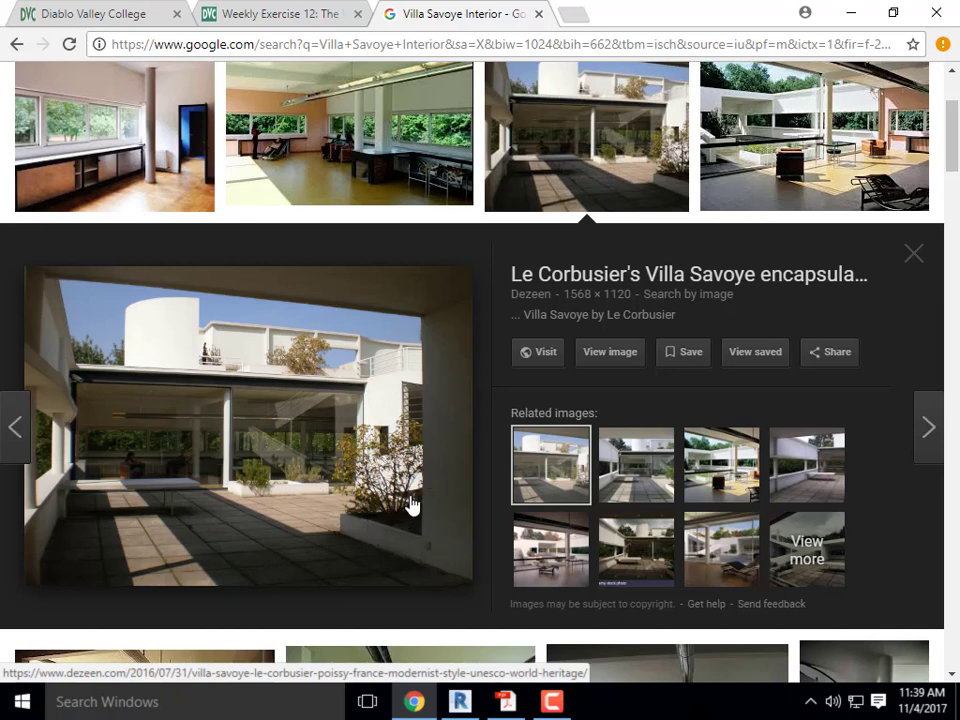
pyautogui.scroll(-5, 308, 411)
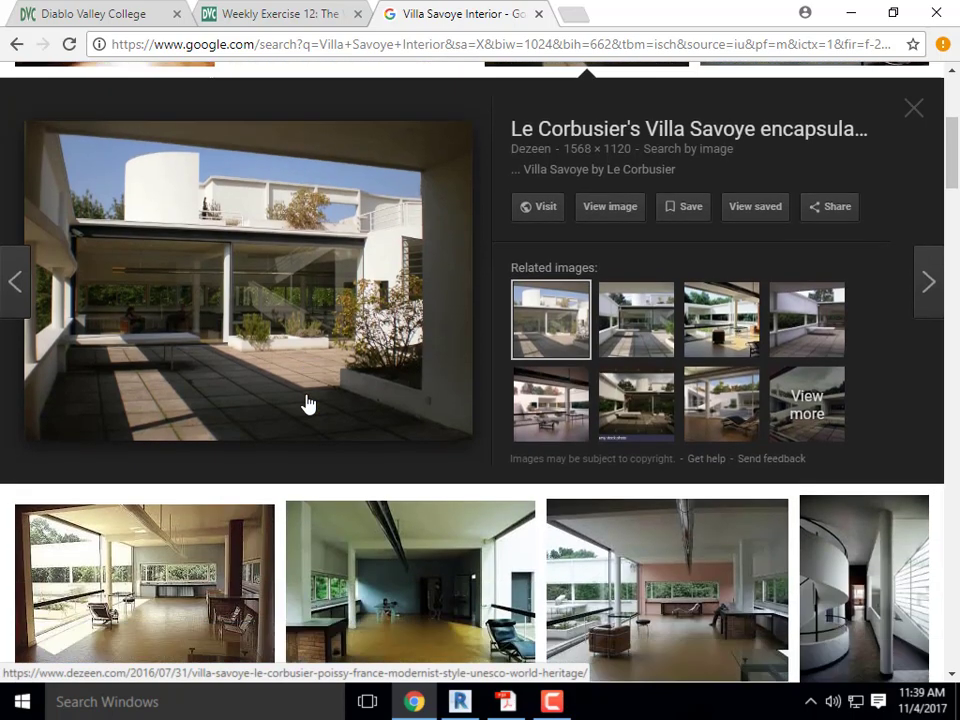
pyautogui.scroll(-3, 308, 405)
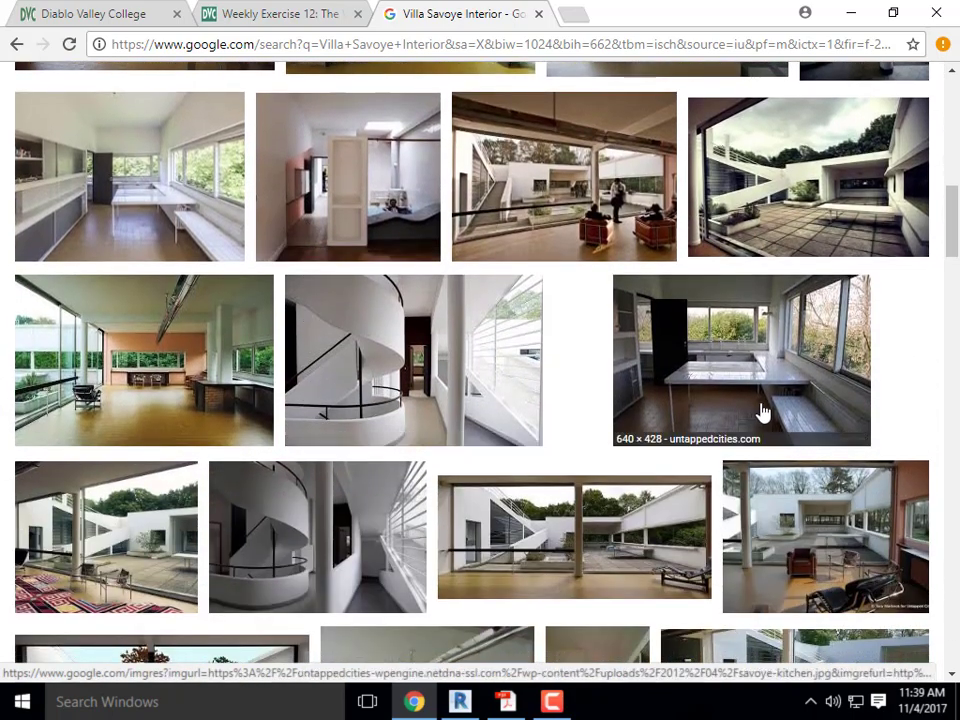
pyautogui.click(729, 437)
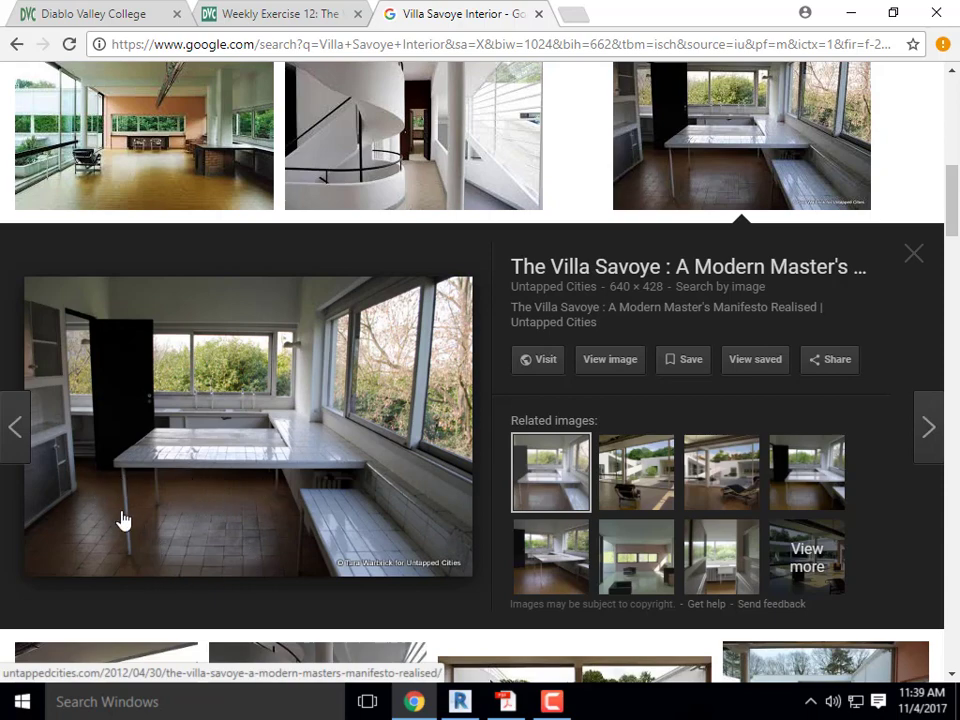
# Preview the terrace photo with the rug and the tiled bath photo
pyautogui.scroll(-2, 221, 486)
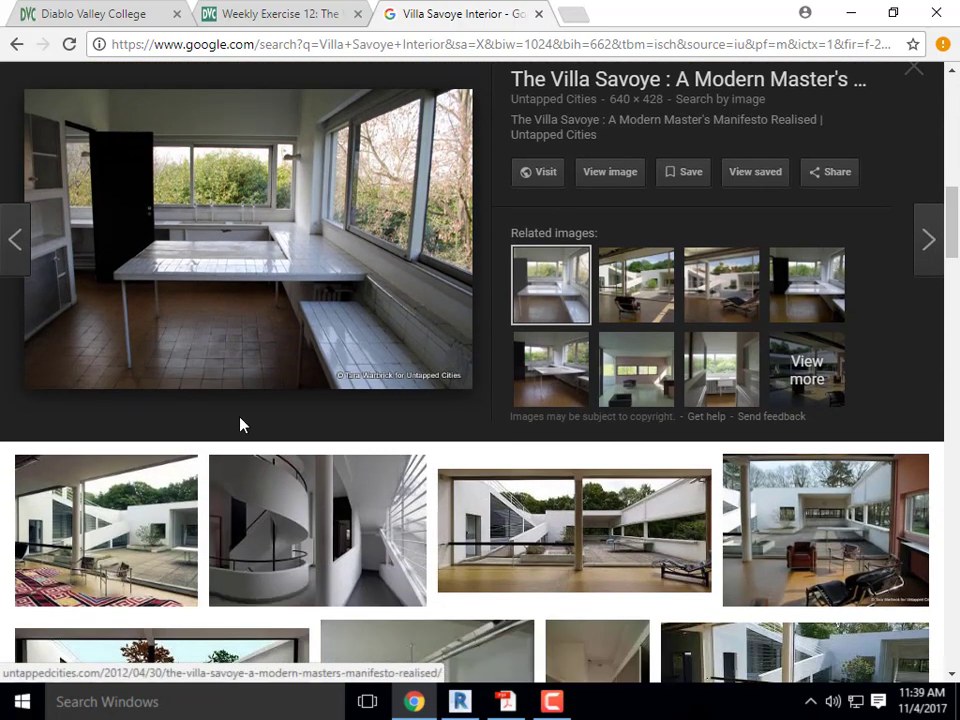
pyautogui.scroll(-1, 242, 424)
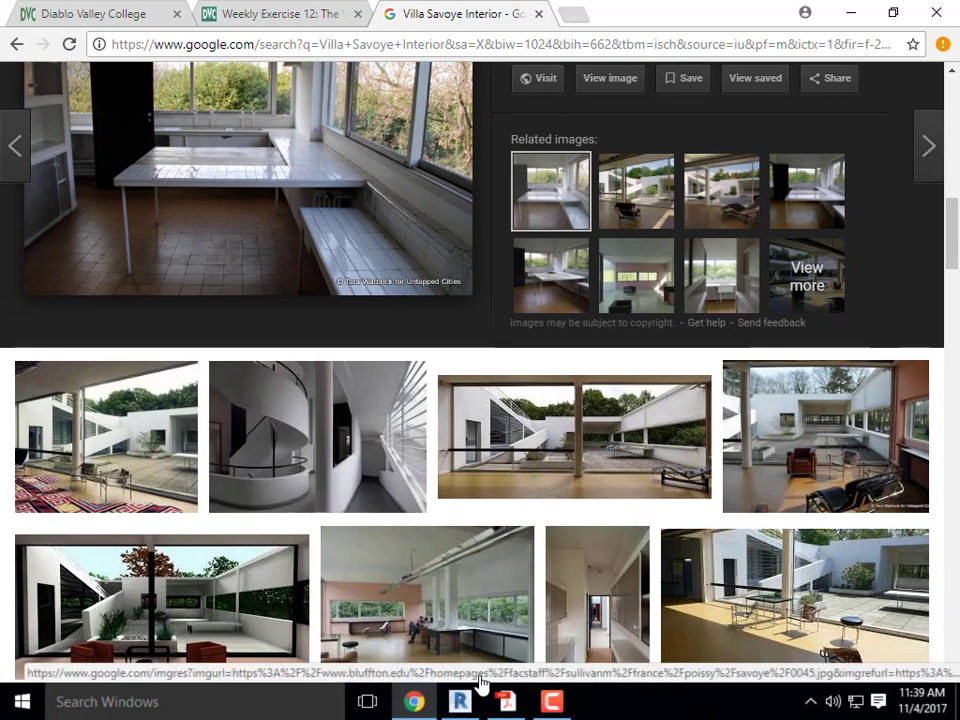
pyautogui.click(138, 484)
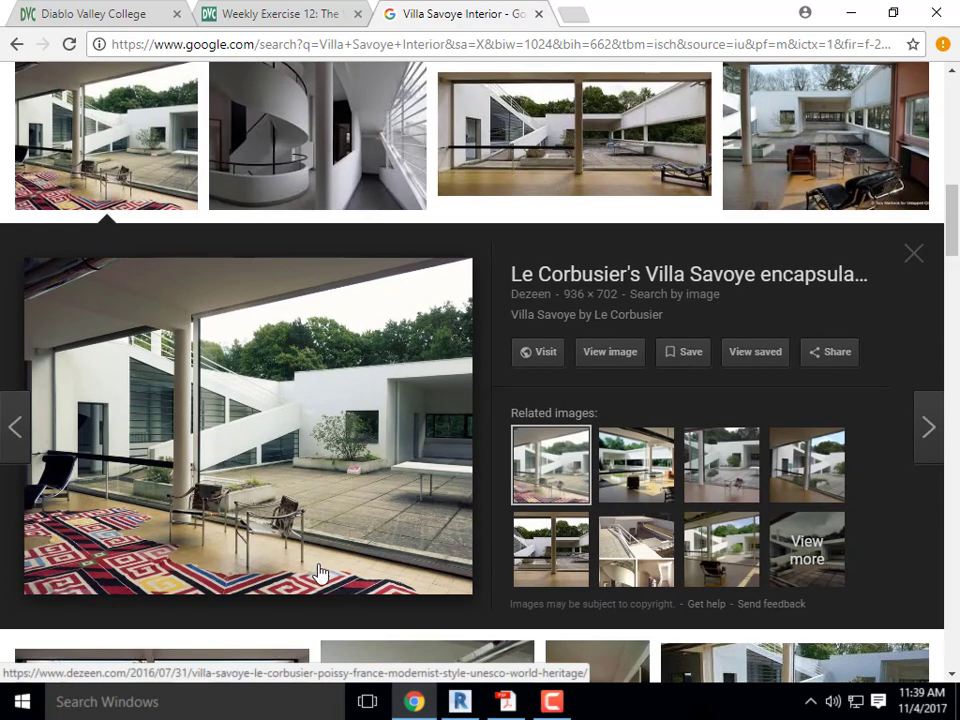
pyautogui.scroll(-2, 567, 480)
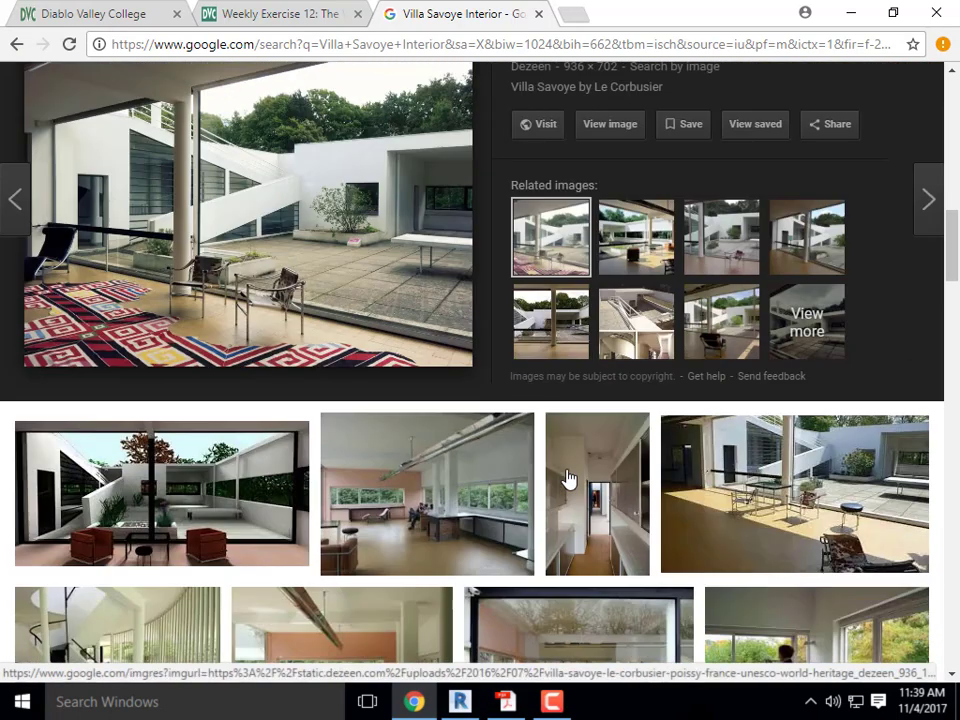
pyautogui.scroll(-1, 690, 552)
pyautogui.scroll(-1, 438, 481)
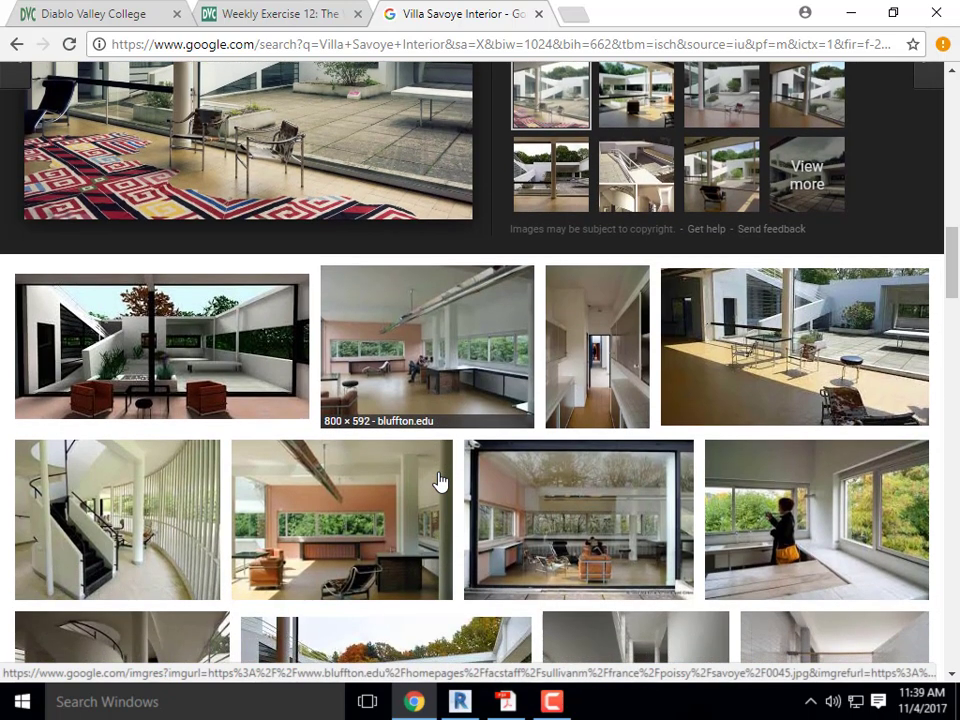
pyautogui.scroll(-2, 448, 481)
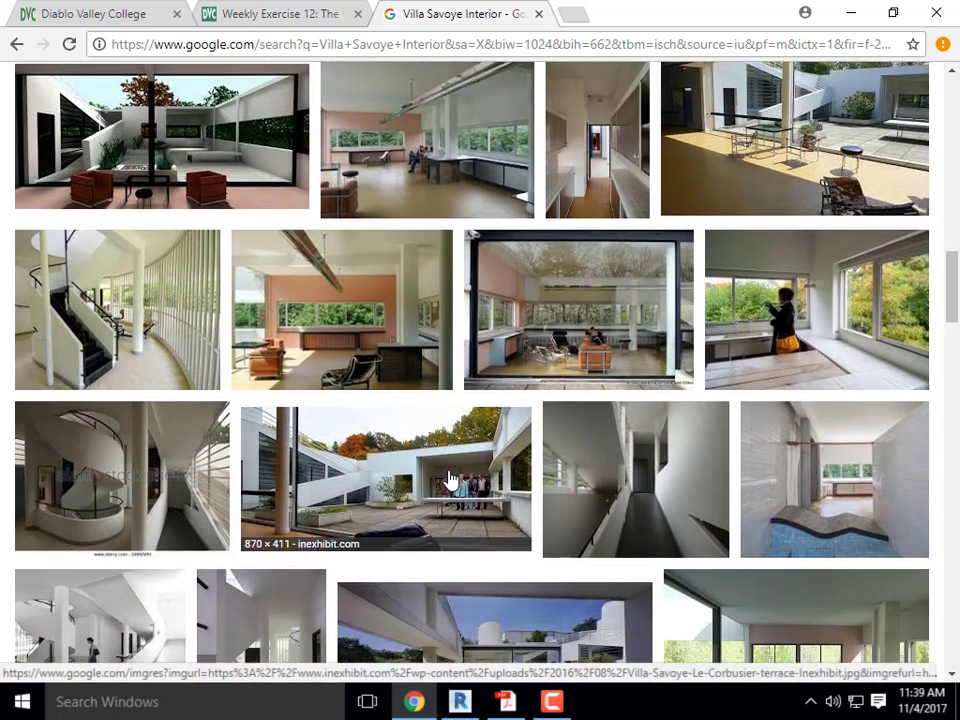
pyautogui.scroll(-1, 450, 480)
pyautogui.click(818, 440)
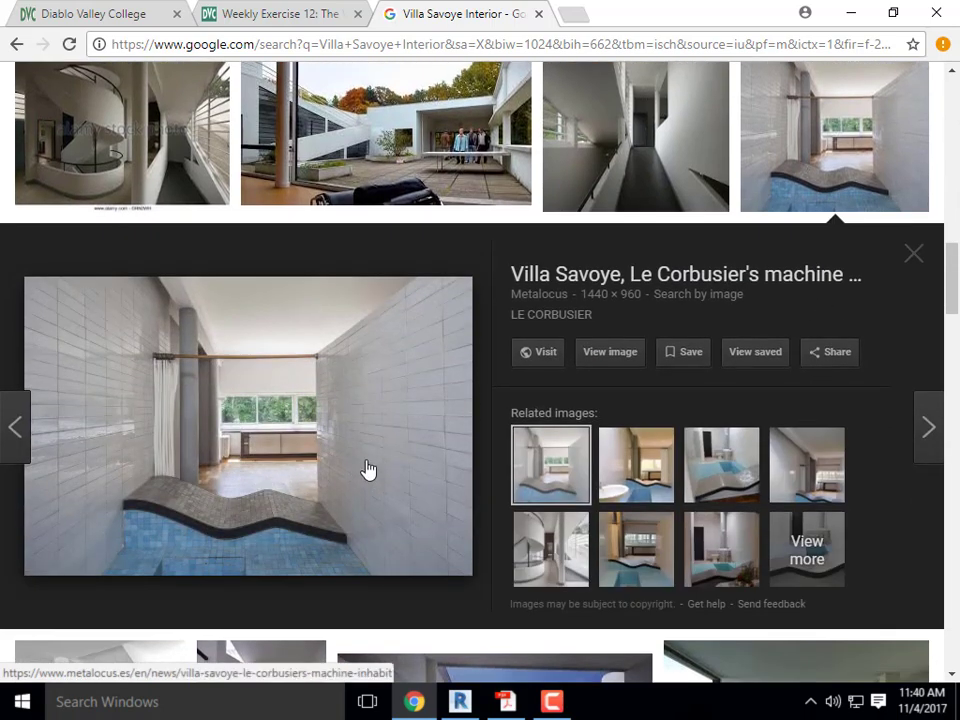
# Preview the pilotis photo and the Villa Savoye interior kitchen photo
pyautogui.scroll(-4, 146, 420)
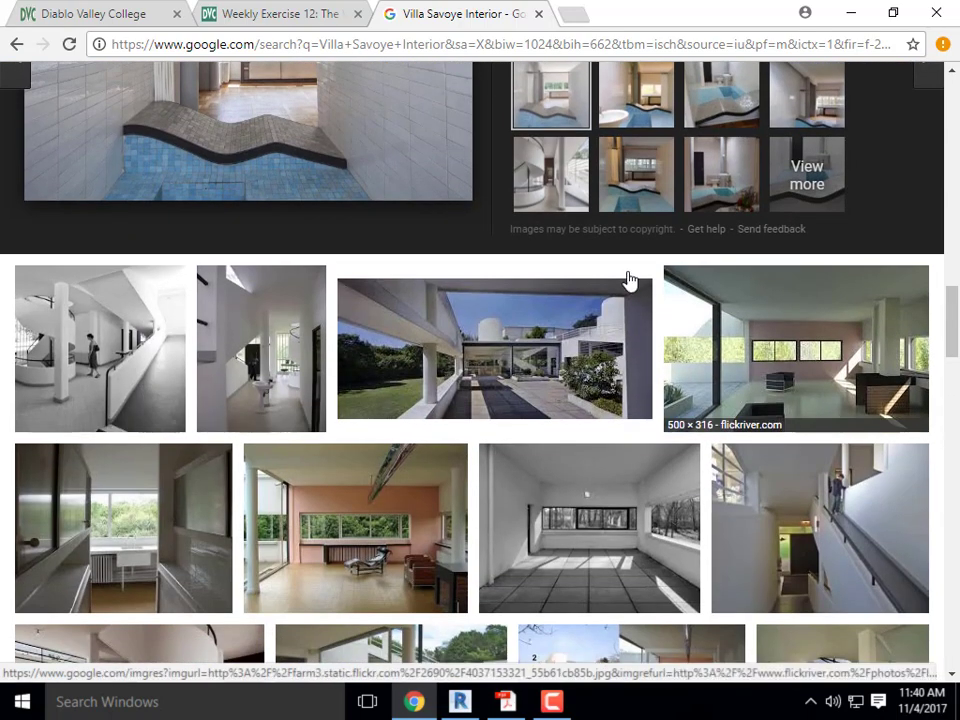
pyautogui.scroll(-2, 415, 427)
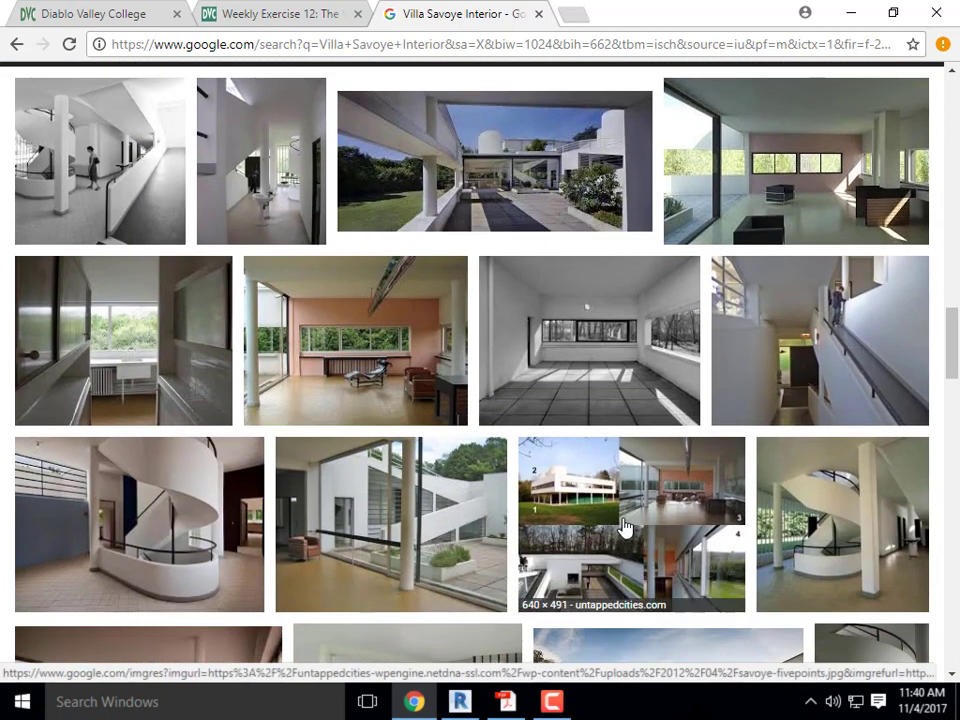
pyautogui.scroll(-2, 724, 514)
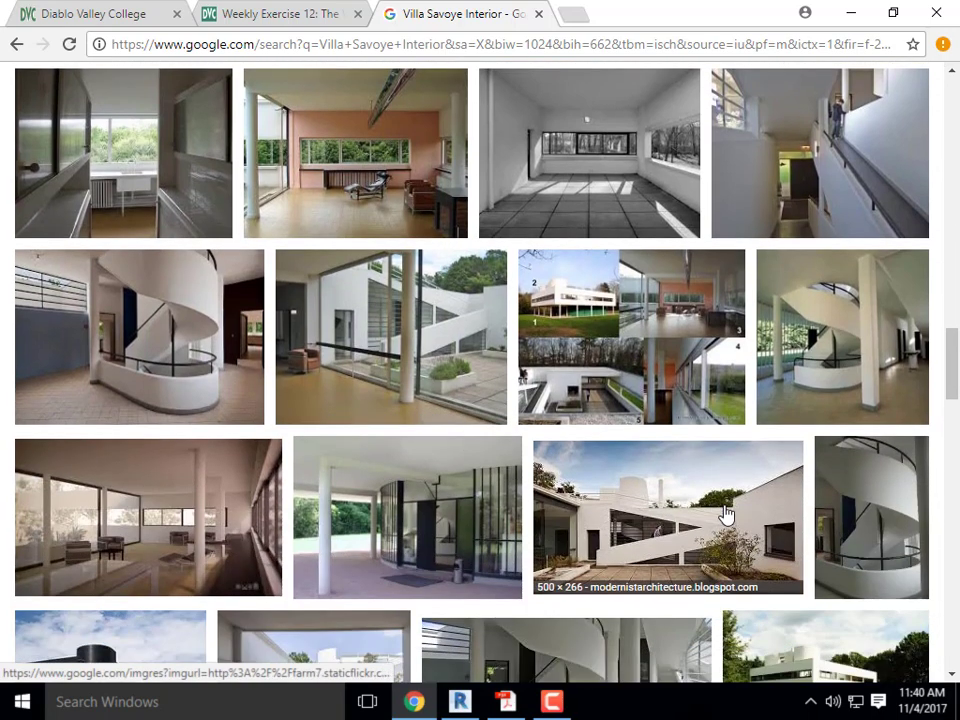
pyautogui.scroll(-1, 260, 475)
pyautogui.click(379, 435)
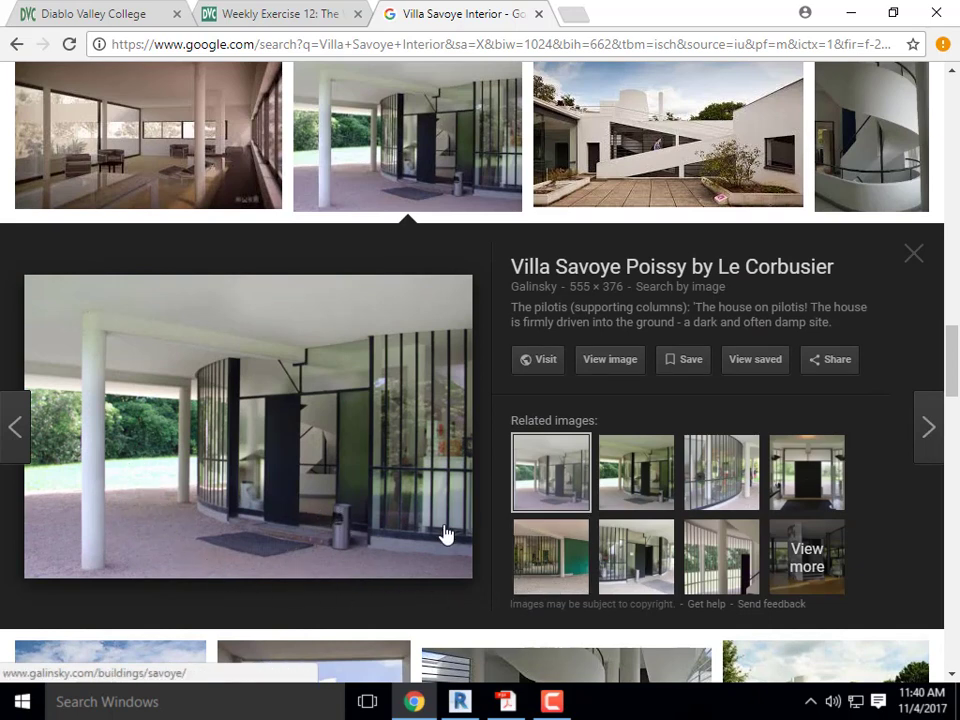
pyautogui.scroll(-3, 393, 486)
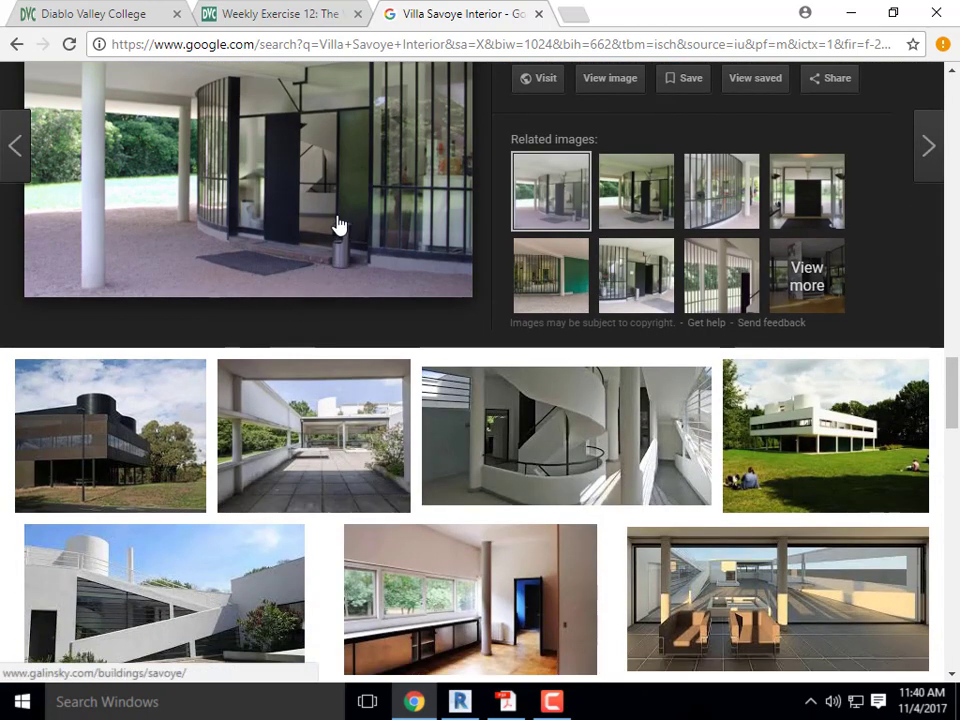
pyautogui.scroll(-2, 476, 521)
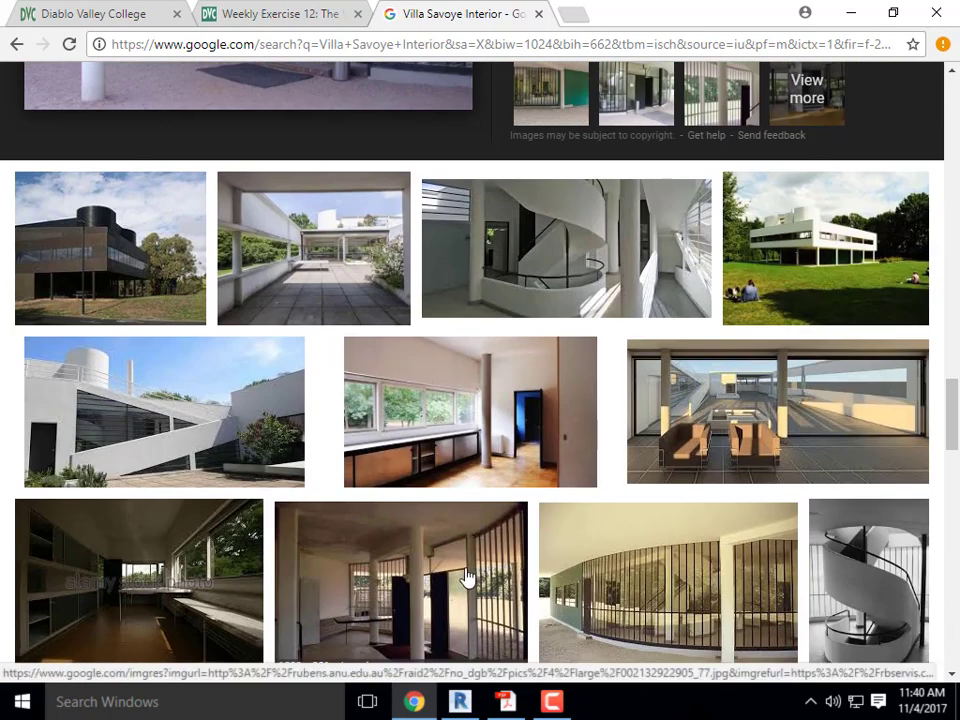
pyautogui.scroll(-1, 464, 588)
pyautogui.click(362, 540)
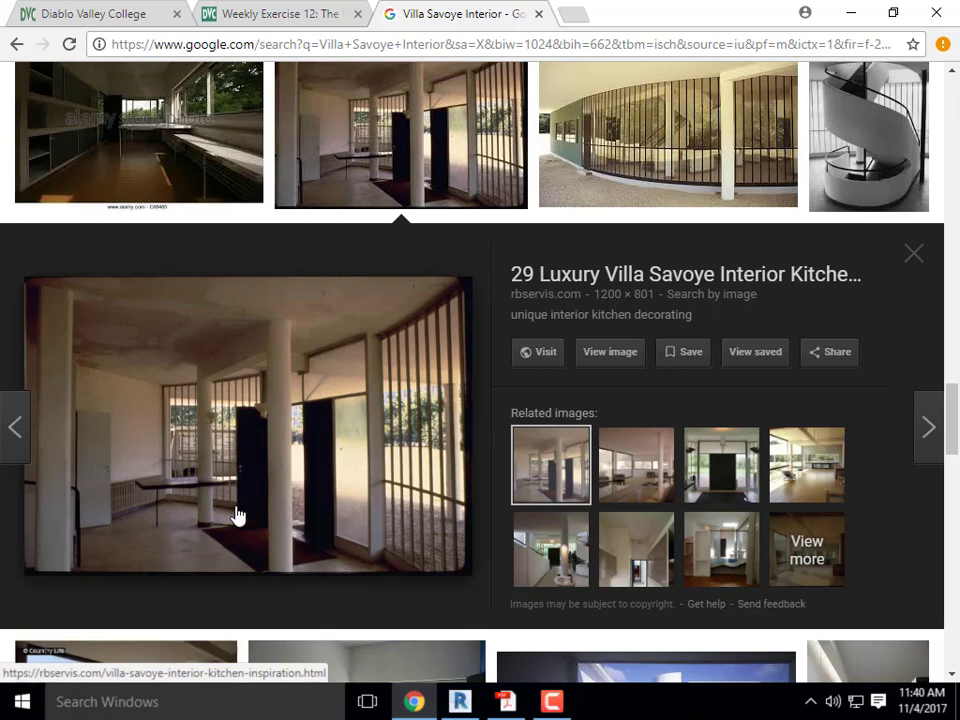
# Scroll further through the results, then minimize Chrome to reveal the floor plan PDF
pyautogui.scroll(-3, 238, 516)
pyautogui.scroll(-1, 261, 510)
pyautogui.scroll(-1, 324, 508)
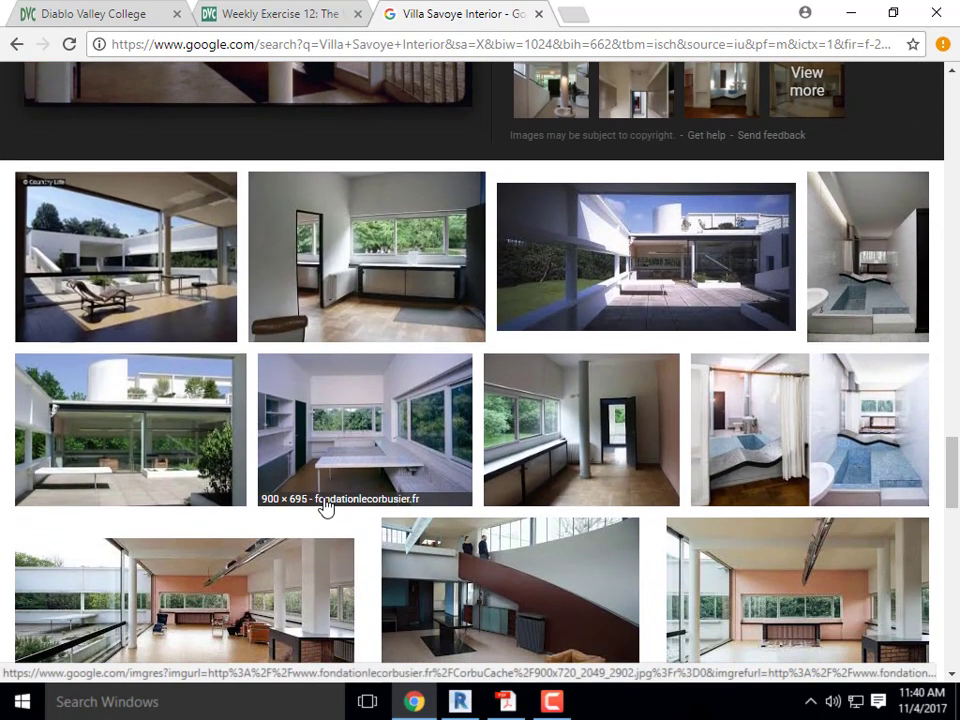
pyautogui.scroll(-1, 325, 508)
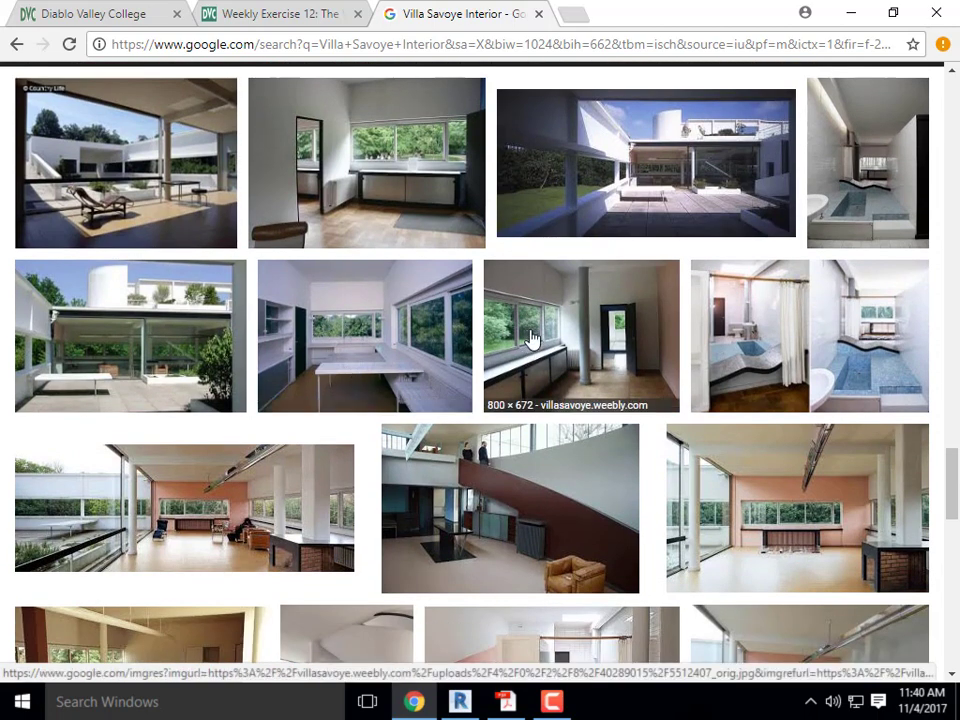
pyautogui.scroll(-3, 507, 348)
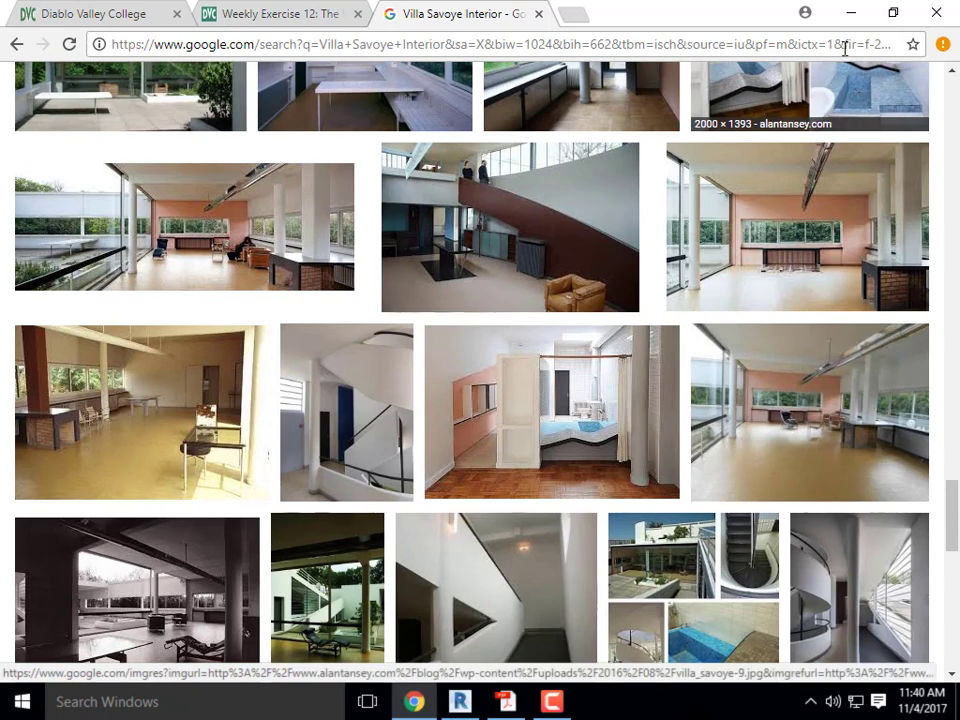
pyautogui.click(853, 14)
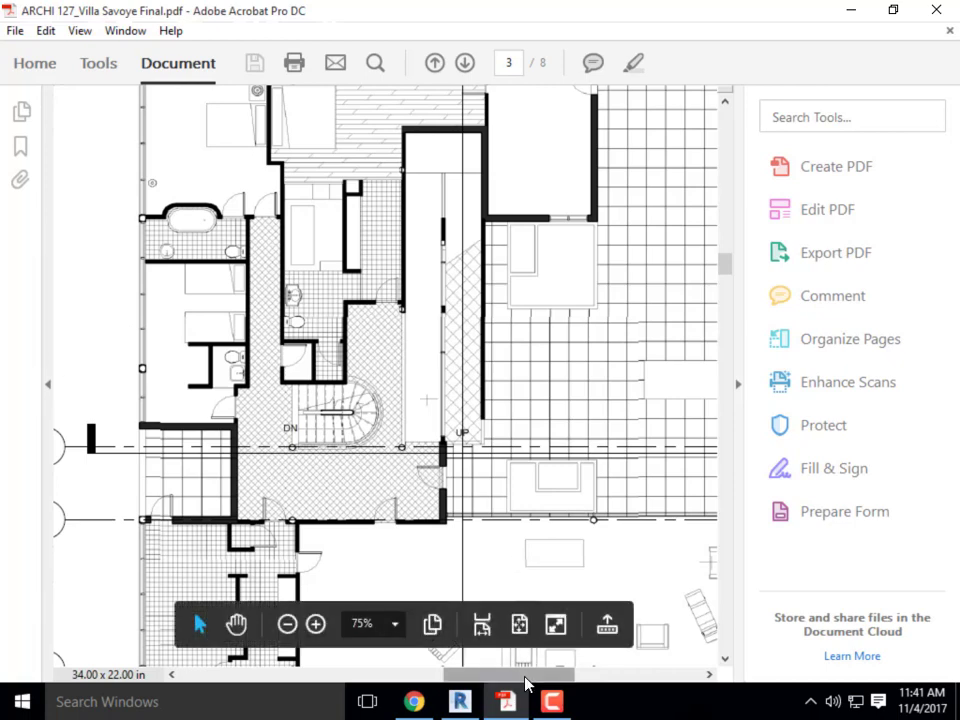
# Pan the page 3 floor plan right toward the A105 marker and spiral stair
pyautogui.moveTo(525, 676); pyautogui.dragTo(560, 676)
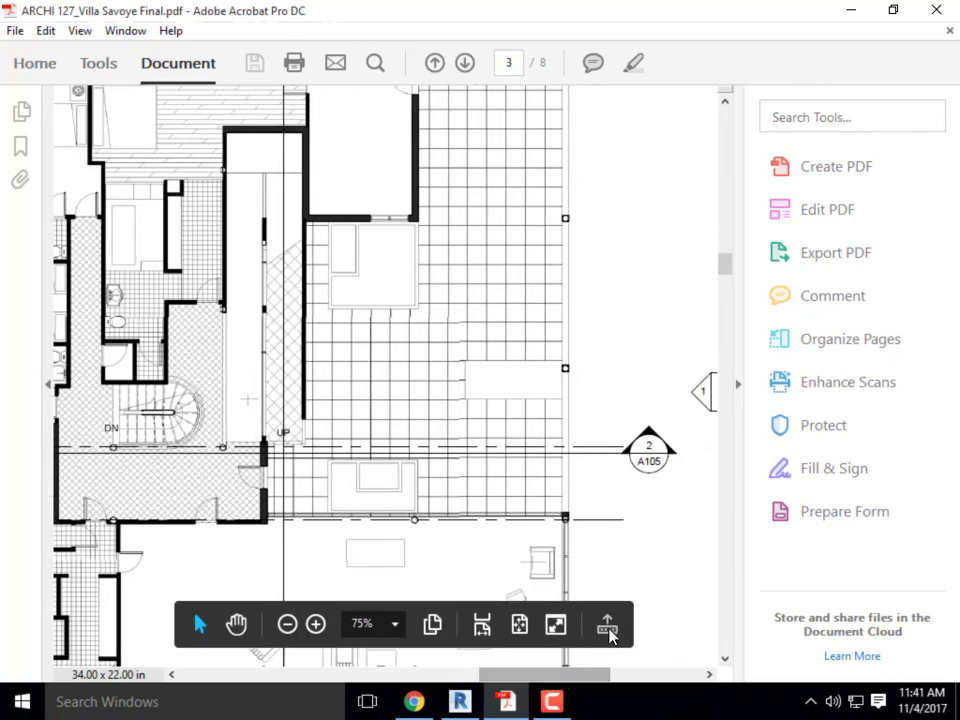
# Switch from Acrobat to the Villa Savoye model in Revit and orbit to an angled overall view
pyautogui.click(852, 11)
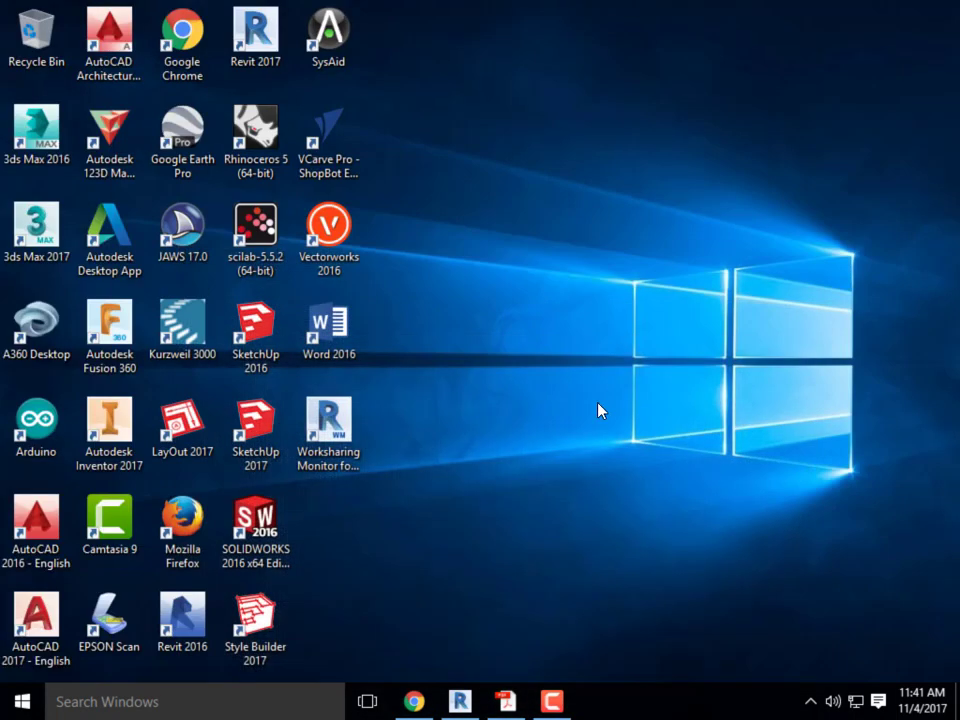
pyautogui.hotkey('alt', 'Tab')
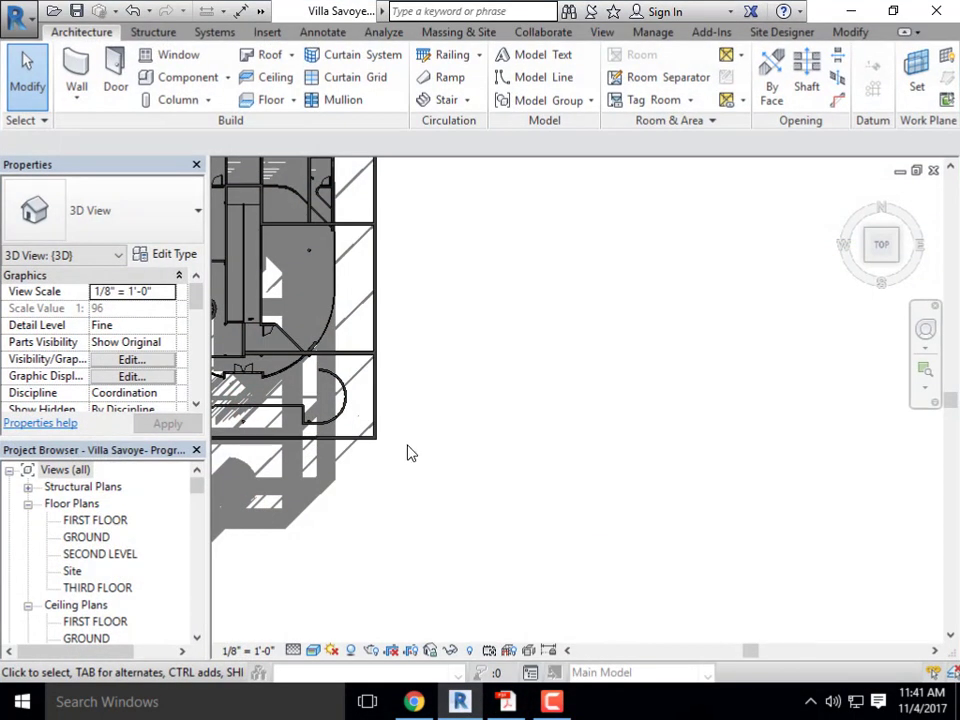
pyautogui.scroll(-5, 407, 453)
pyautogui.keyDown('shift'); pyautogui.moveTo(422, 467); pyautogui.dragTo(505, 537, button='middle'); pyautogui.keyUp('shift')
pyautogui.scroll(5, 474, 310)
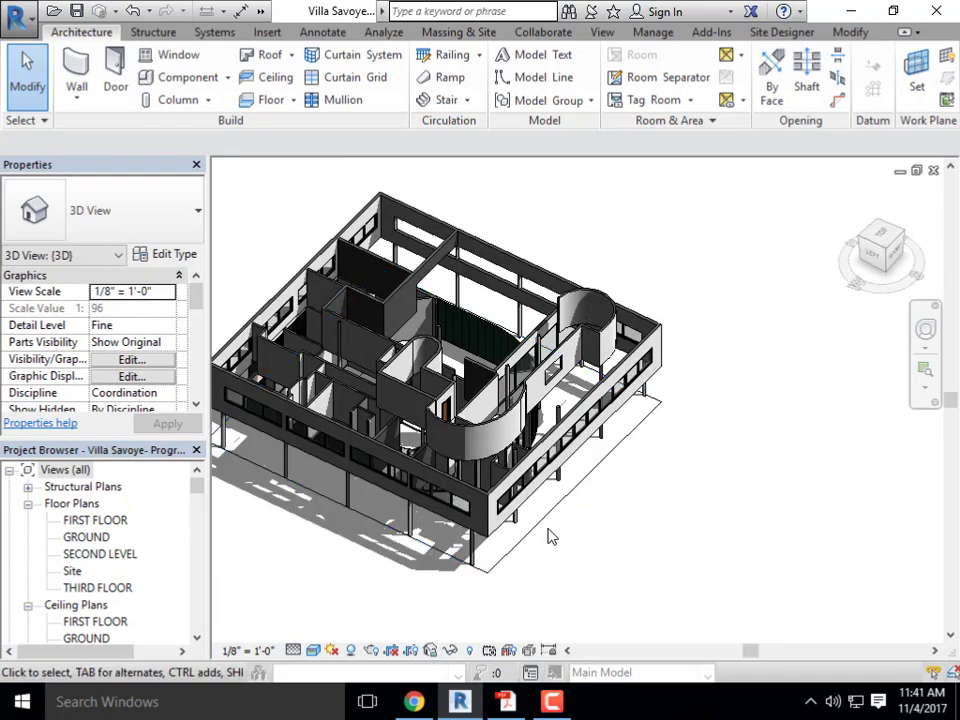
# Orbit to near-elevation and front views, and select an upper-level interior wall
pyautogui.keyDown('shift'); pyautogui.moveTo(574, 514); pyautogui.dragTo(405, 415, button='middle'); pyautogui.keyUp('shift')
pyautogui.scroll(6, 405, 415)
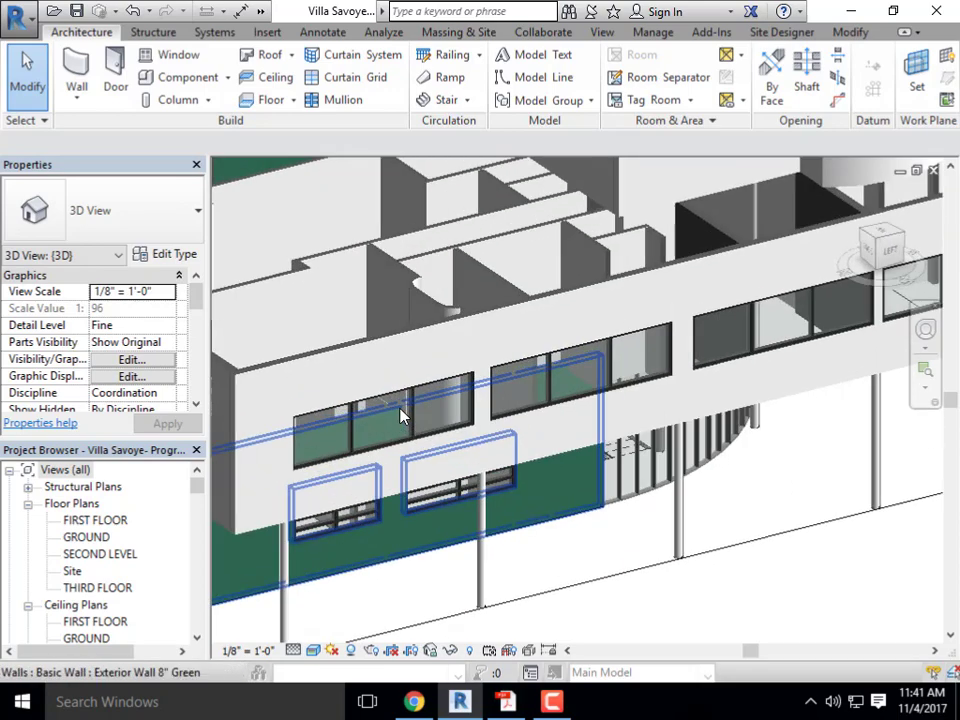
pyautogui.scroll(-8, 403, 416)
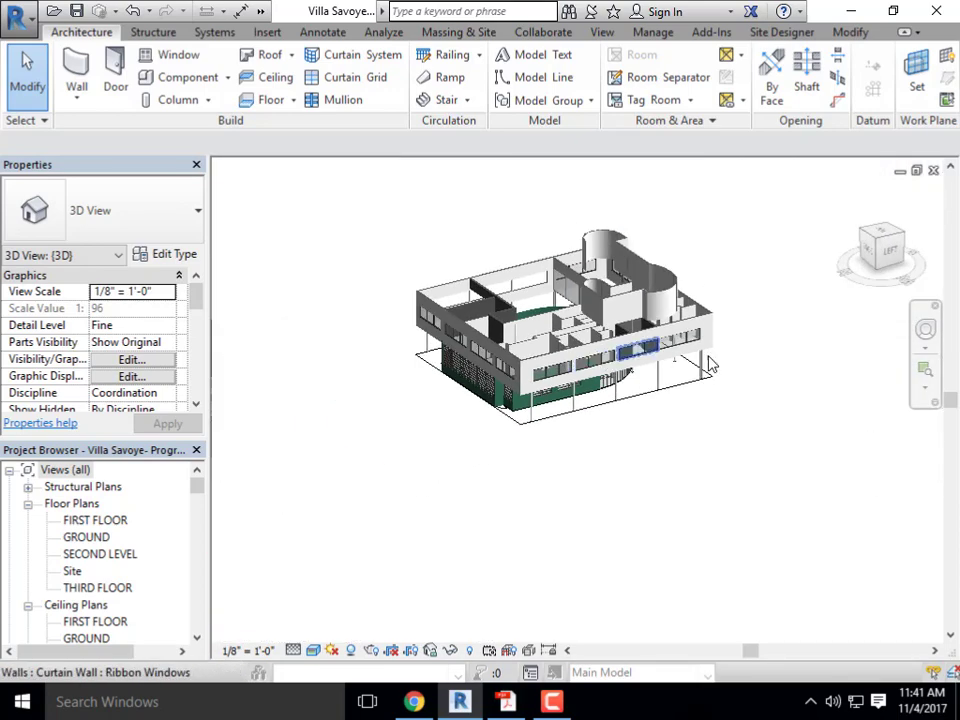
pyautogui.keyDown('shift'); pyautogui.moveTo(709, 364); pyautogui.dragTo(224, 343, button='middle'); pyautogui.keyUp('shift')
pyautogui.scroll(3, 480, 320)
pyautogui.click(489, 325)
pyautogui.scroll(5, 489, 330)
pyautogui.scroll(-6, 489, 330)
pyautogui.scroll(3, 505, 362)
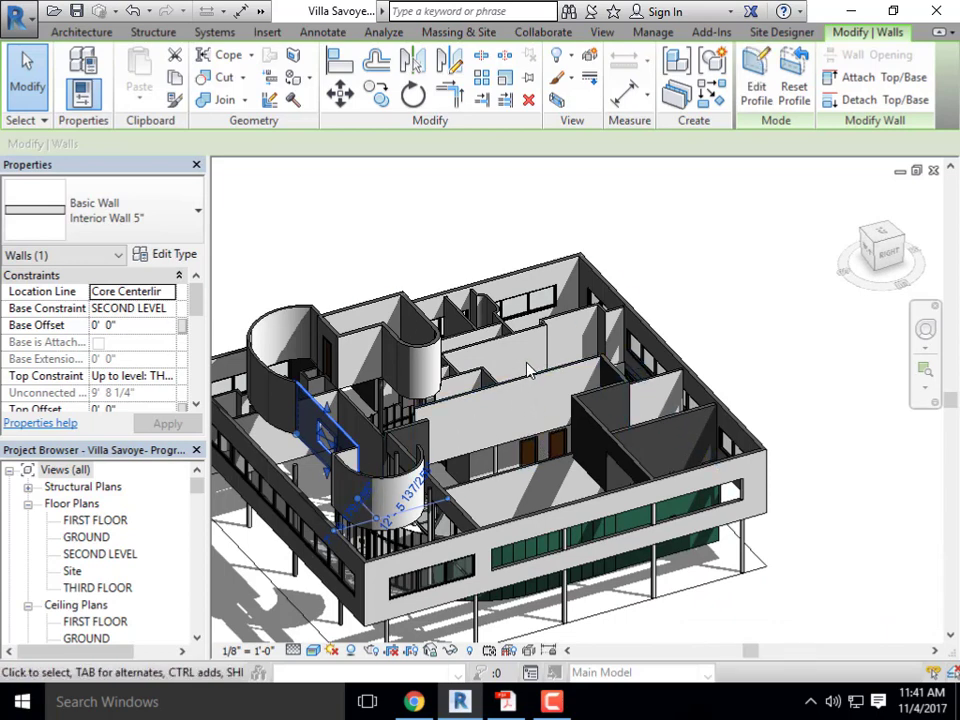
pyautogui.keyDown('shift'); pyautogui.moveTo(530, 370); pyautogui.dragTo(458, 382, button='middle'); pyautogui.keyUp('shift')
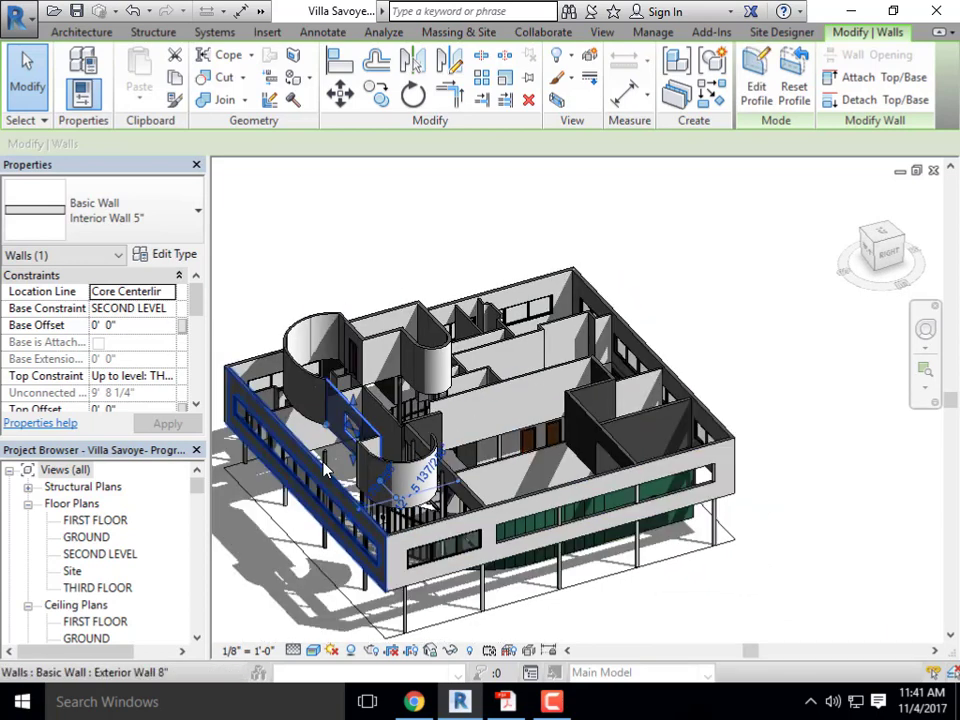
pyautogui.keyDown('shift'); pyautogui.moveTo(440, 290); pyautogui.dragTo(315, 191, button='middle'); pyautogui.keyUp('shift')
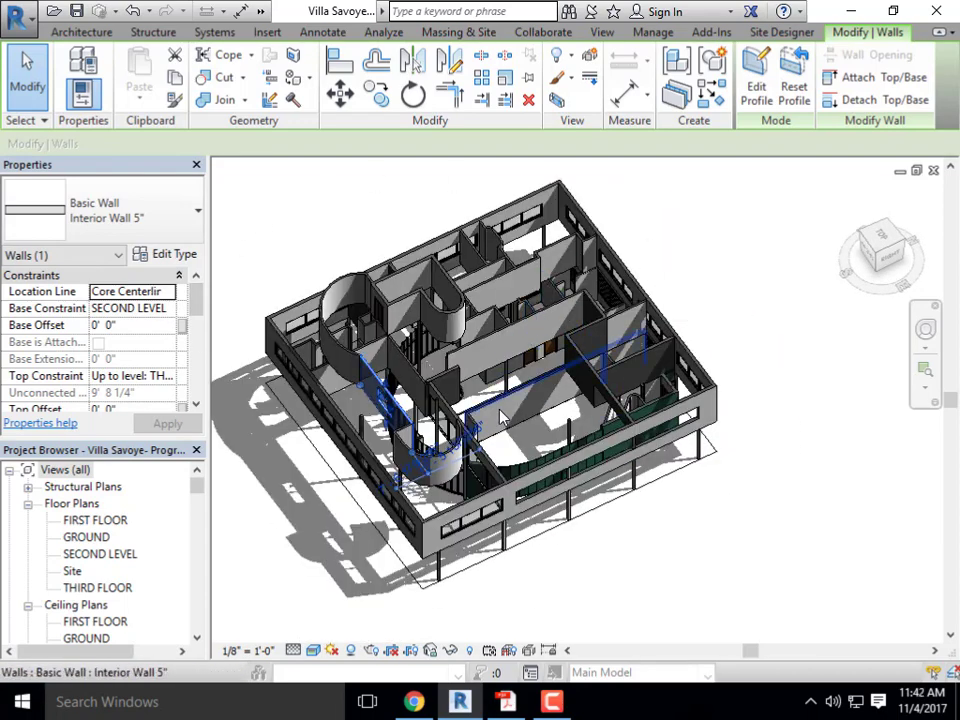
pyautogui.keyDown('shift'); pyautogui.moveTo(580, 218); pyautogui.dragTo(514, 255, button='middle'); pyautogui.keyUp('shift')
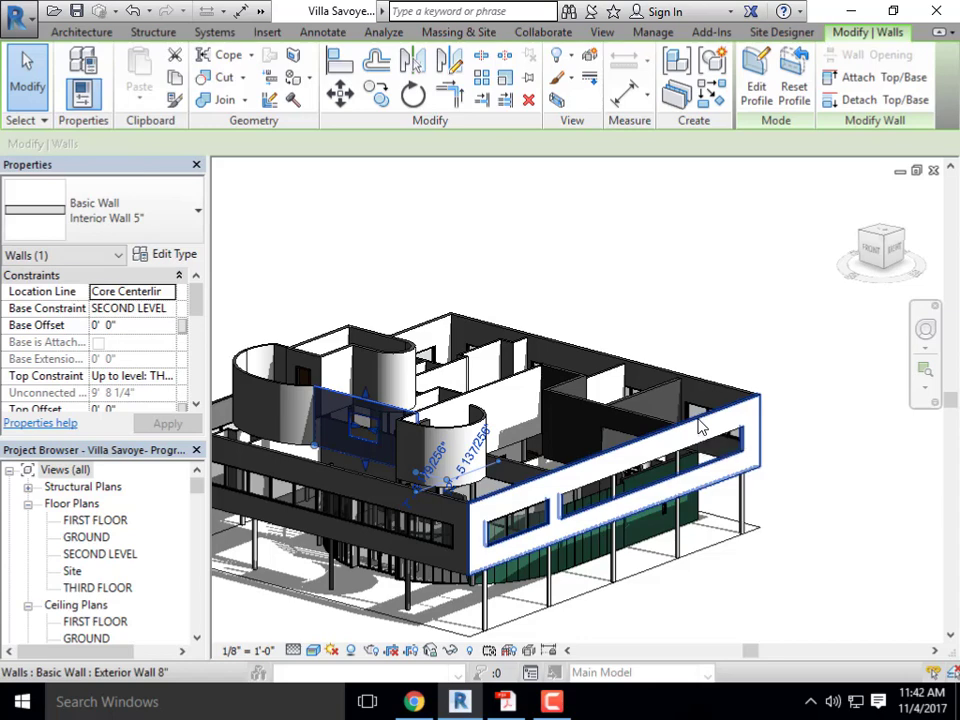
pyautogui.keyDown('shift'); pyautogui.moveTo(700, 425); pyautogui.dragTo(622, 513, button='middle'); pyautogui.keyUp('shift')
pyautogui.click(613, 210)
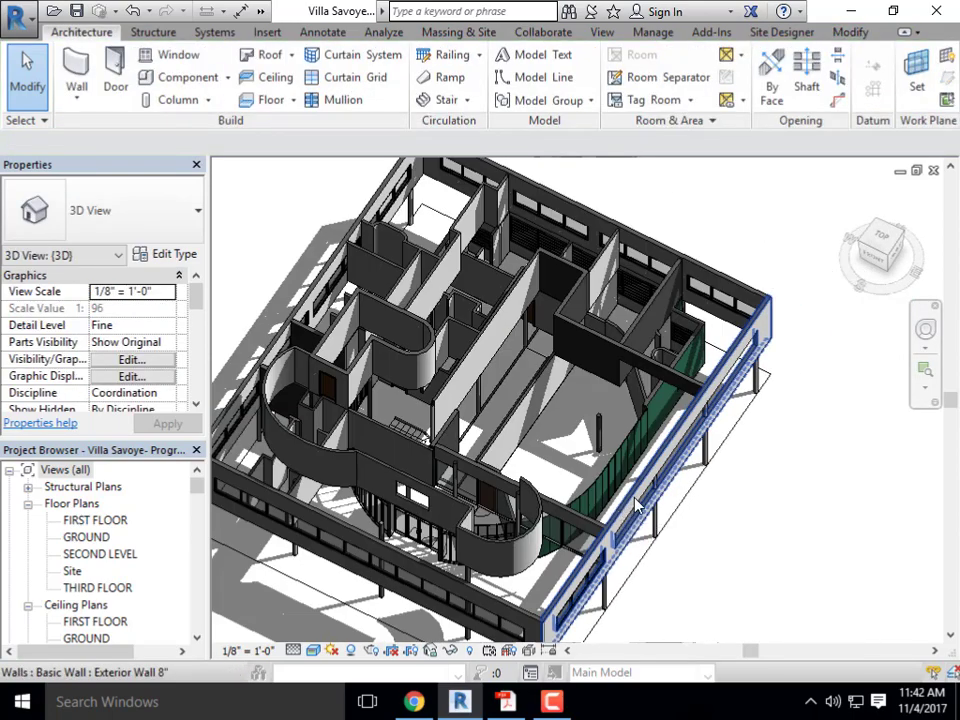
pyautogui.scroll(-2, 638, 499)
pyautogui.keyDown('shift'); pyautogui.moveTo(615, 480); pyautogui.dragTo(560, 460, button='middle'); pyautogui.keyUp('shift')
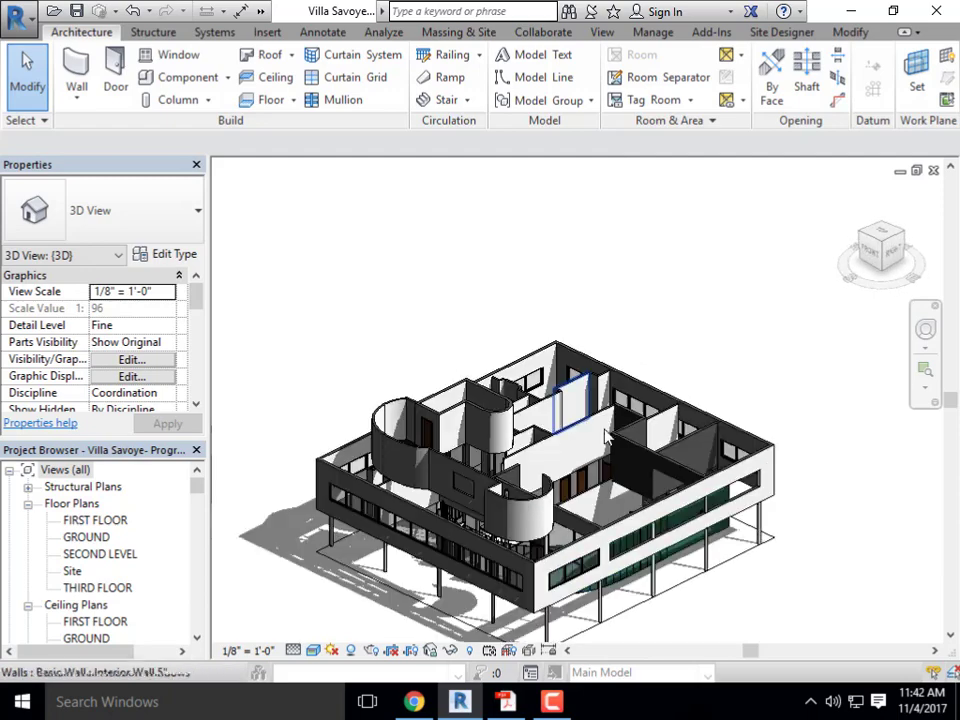
pyautogui.scroll(5, 398, 375)
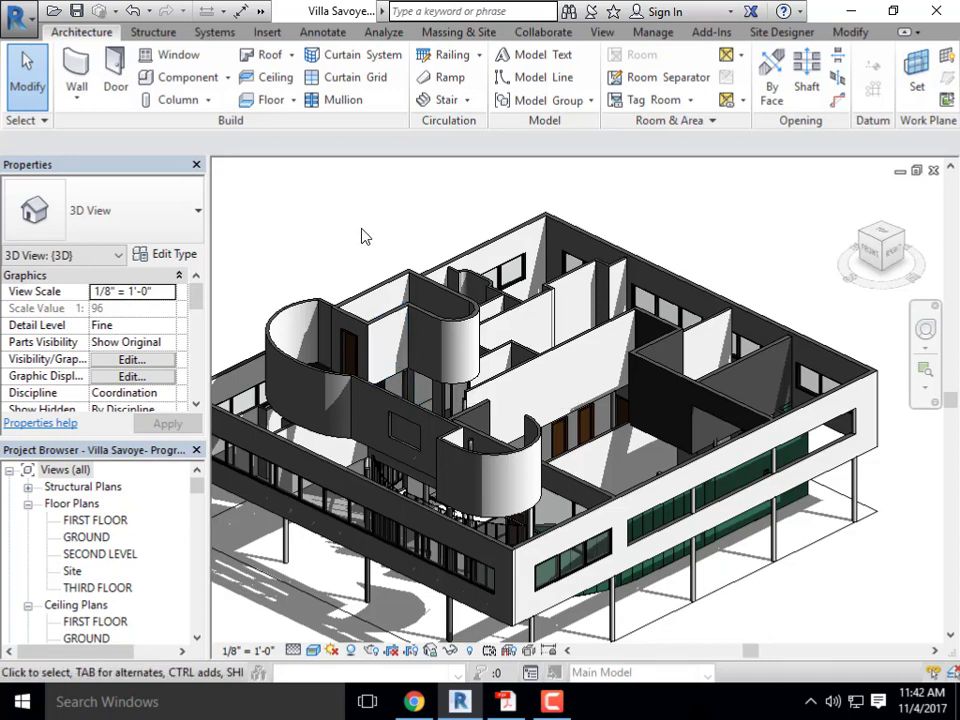
pyautogui.keyDown('shift'); pyautogui.moveTo(639, 246); pyautogui.dragTo(536, 504, button='middle'); pyautogui.keyUp('shift')
pyautogui.scroll(2, 420, 410)
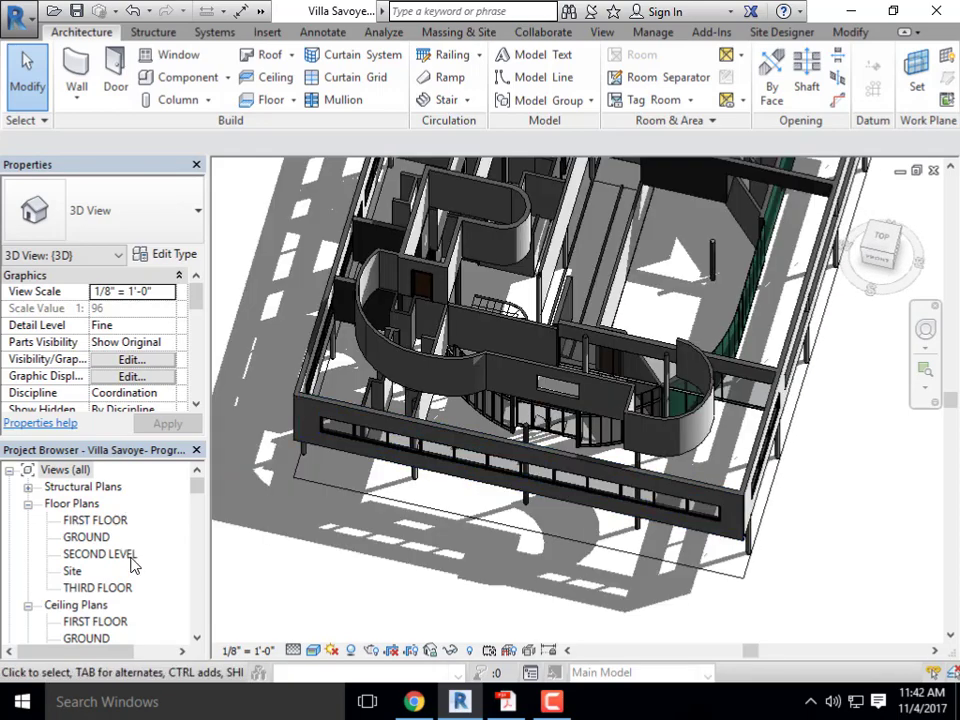
# Open the FIRST FLOOR plan view and pan it around grid line A
pyautogui.doubleClick(86, 521)
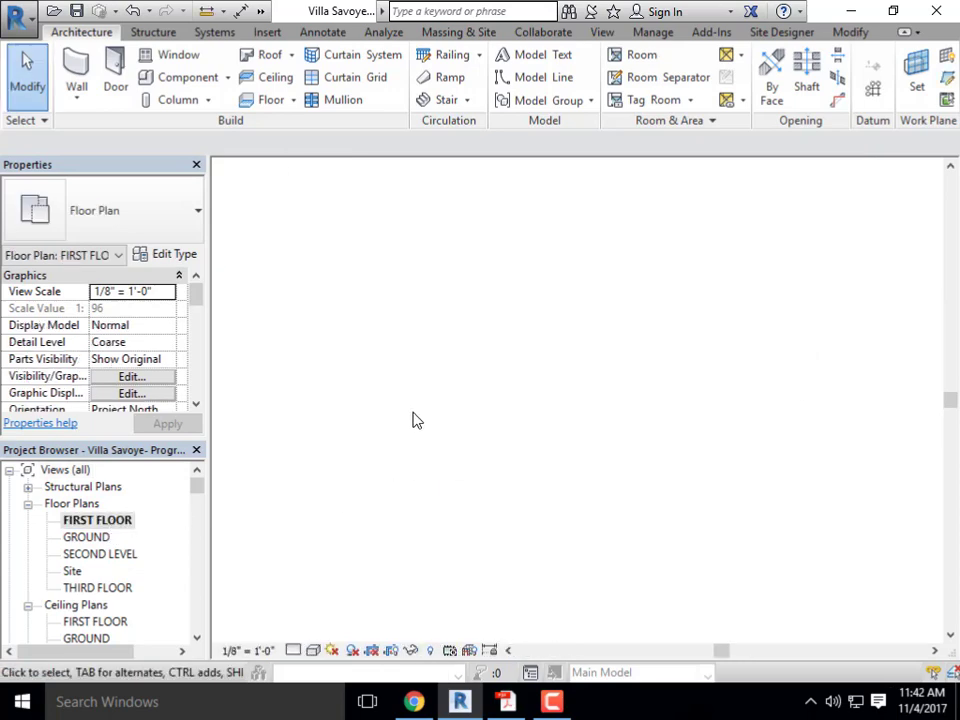
pyautogui.scroll(4, 739, 461)
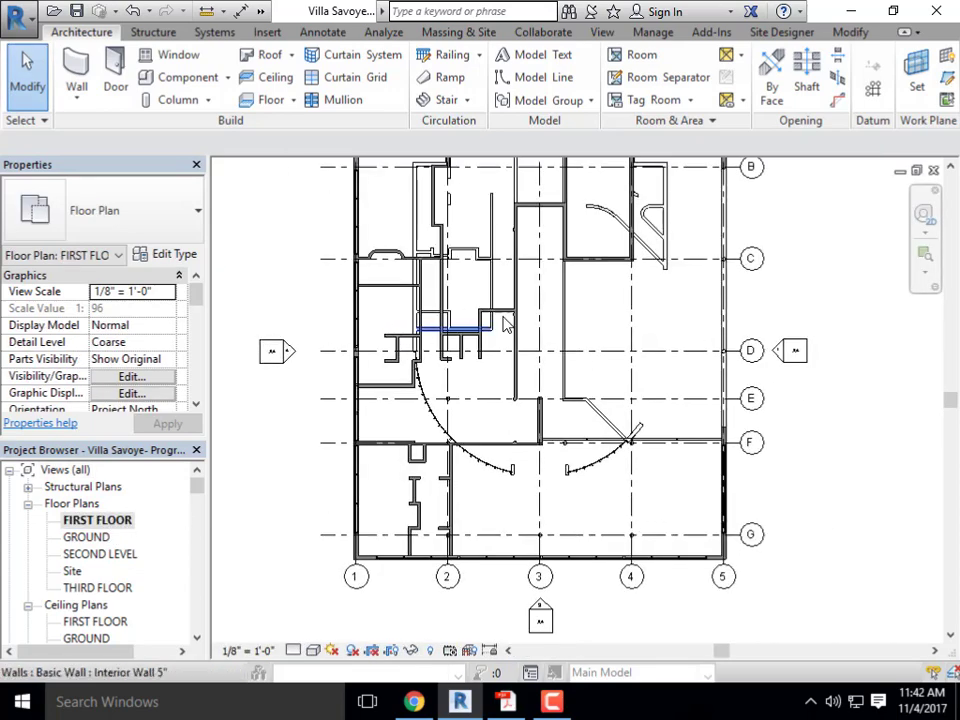
pyautogui.moveTo(505, 322); pyautogui.dragTo(467, 368, button='middle')
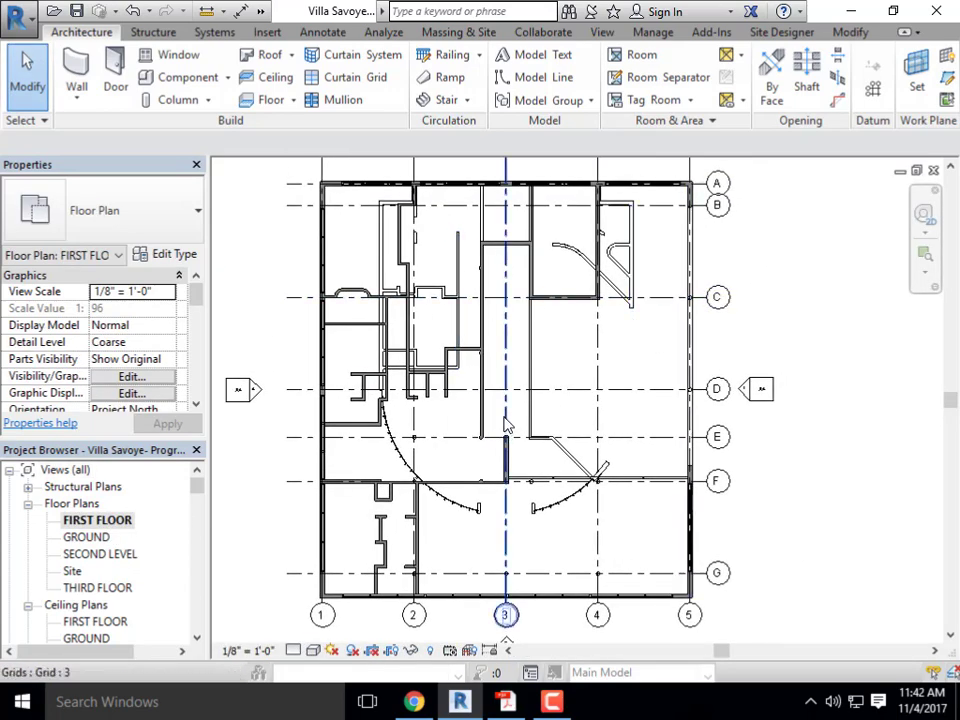
pyautogui.moveTo(505, 424); pyautogui.dragTo(479, 389, button='middle')
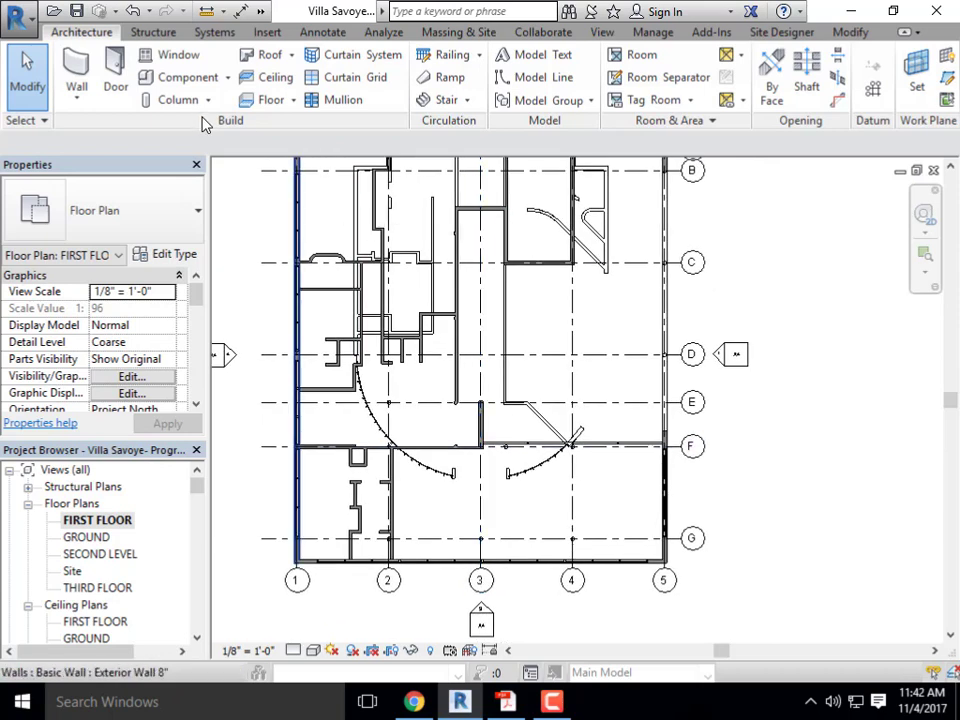
# Start a new floor, keeping the Finish Floor 6" Concrete type
pyautogui.click(269, 103)
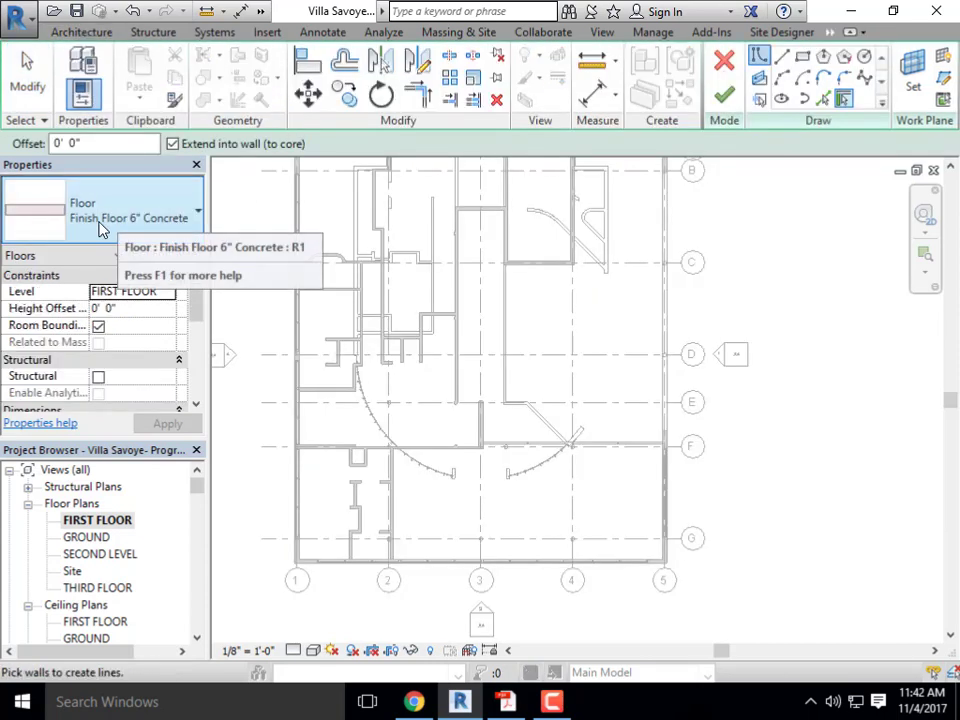
pyautogui.click(120, 226)
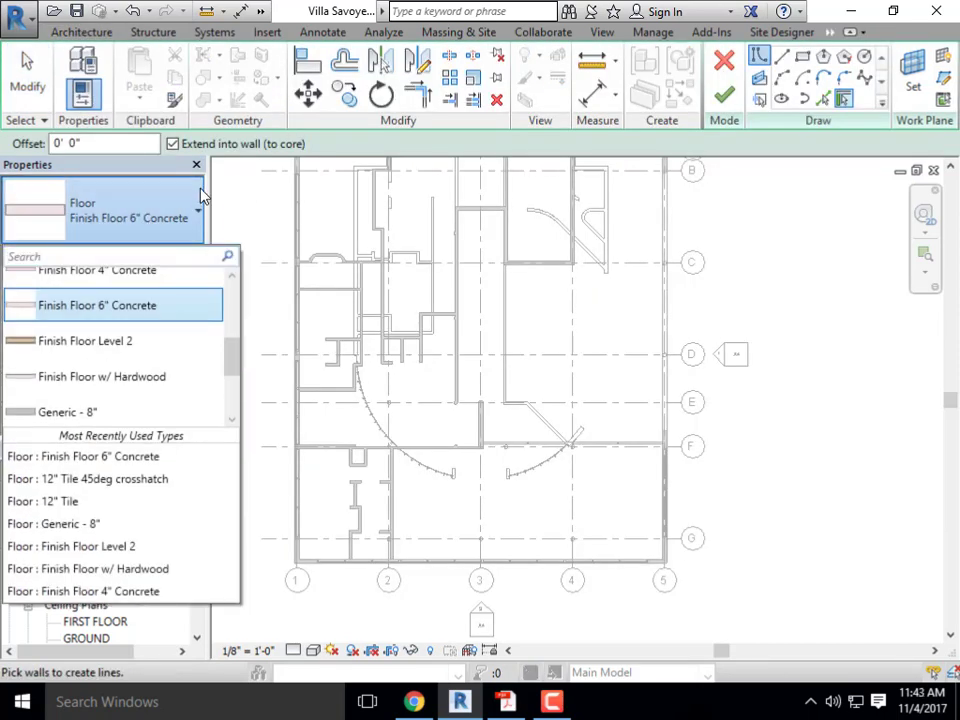
pyautogui.click(148, 169)
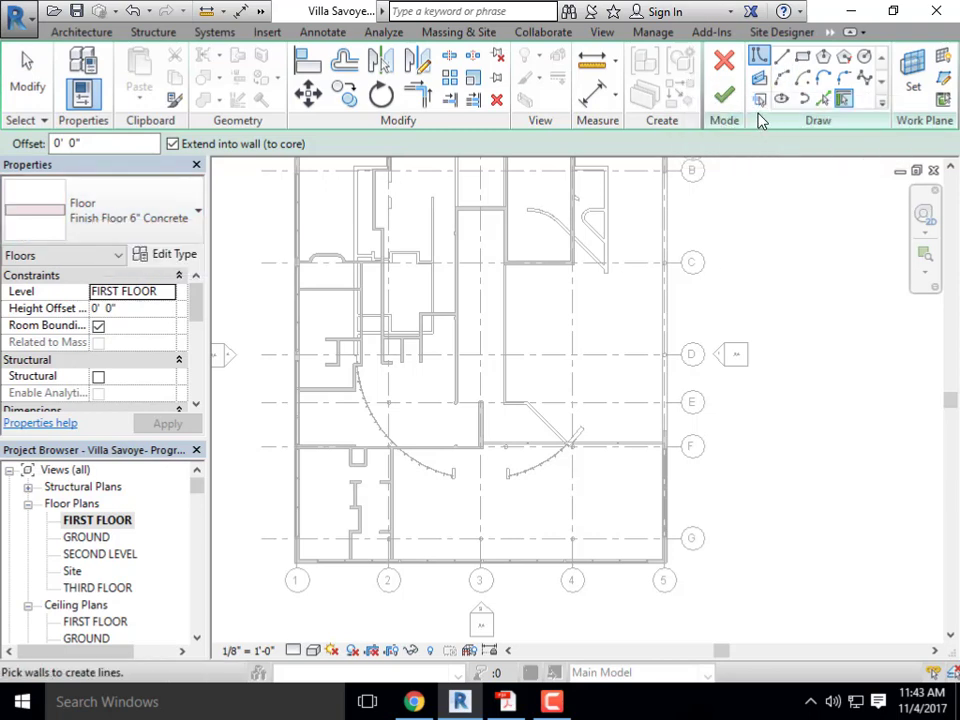
# Sketch a rectangular floor boundary from the top-left wall corner to the grid G/5 corner
pyautogui.click(802, 57)
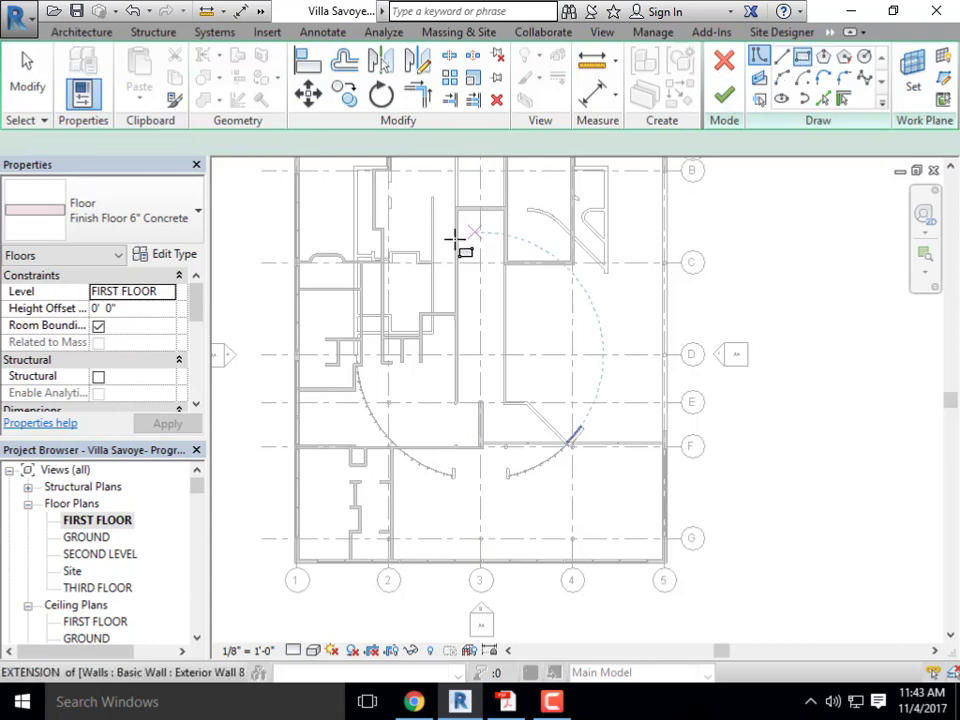
pyautogui.scroll(5, 356, 324)
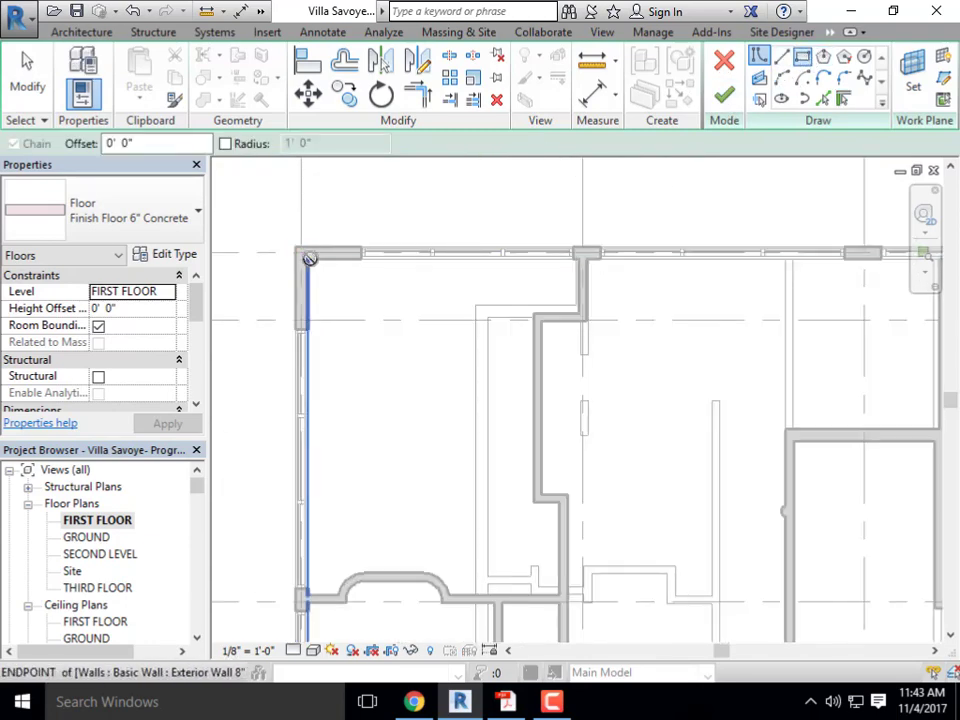
pyautogui.click(310, 258)
pyautogui.scroll(-6, 310, 258)
pyautogui.scroll(6, 497, 508)
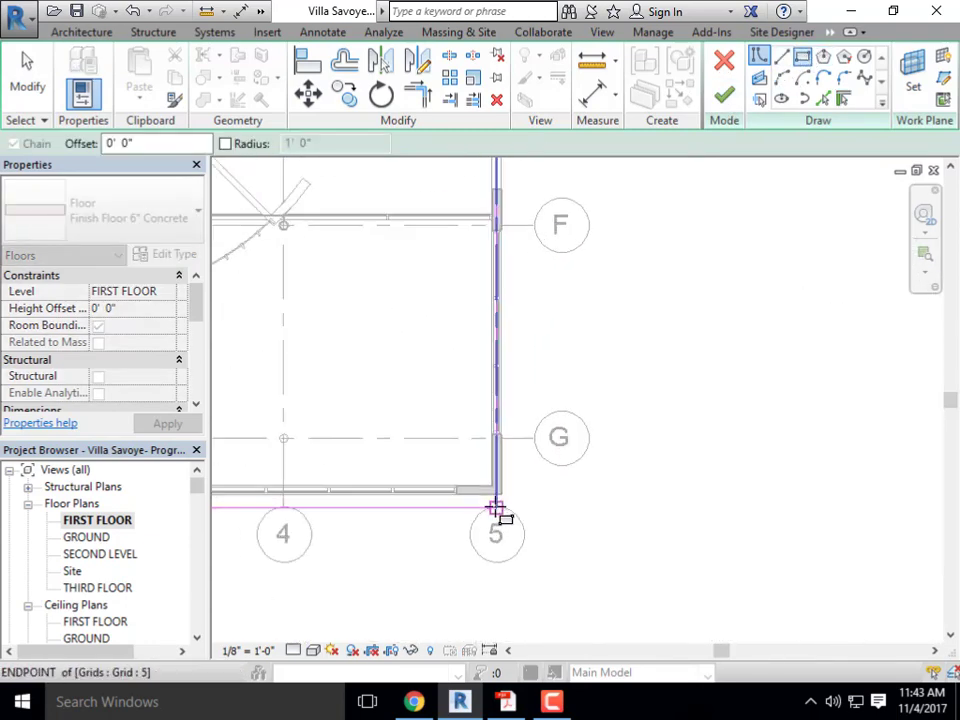
pyautogui.scroll(4, 497, 508)
pyautogui.click(497, 470)
pyautogui.scroll(-2, 638, 443)
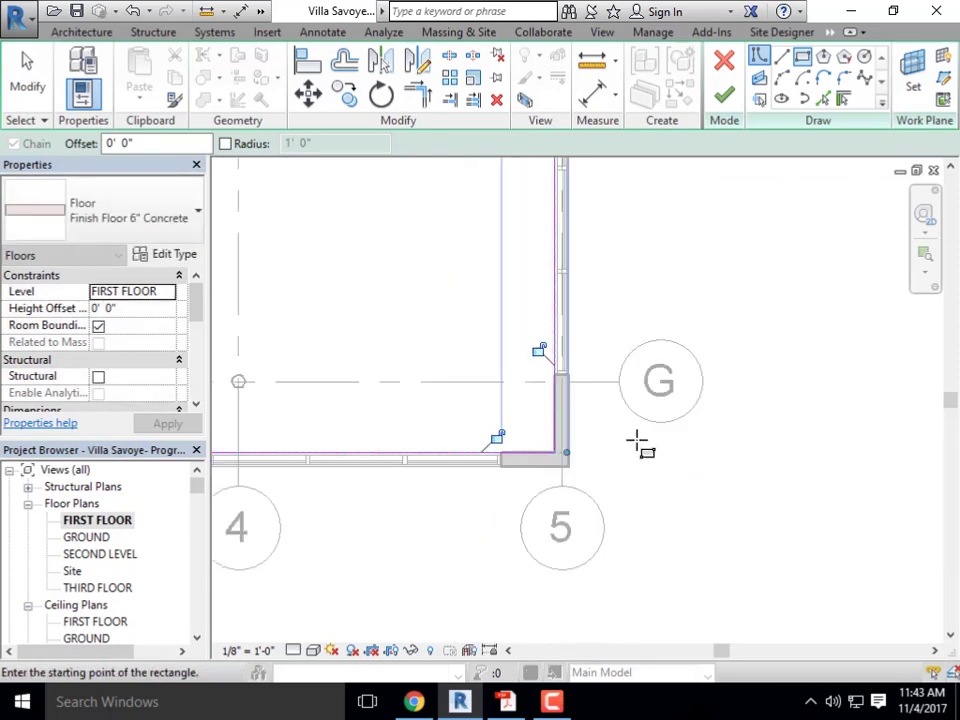
pyautogui.scroll(-5, 638, 443)
pyautogui.moveTo(729, 446); pyautogui.dragTo(733, 486, button='middle')
pyautogui.press('Escape')
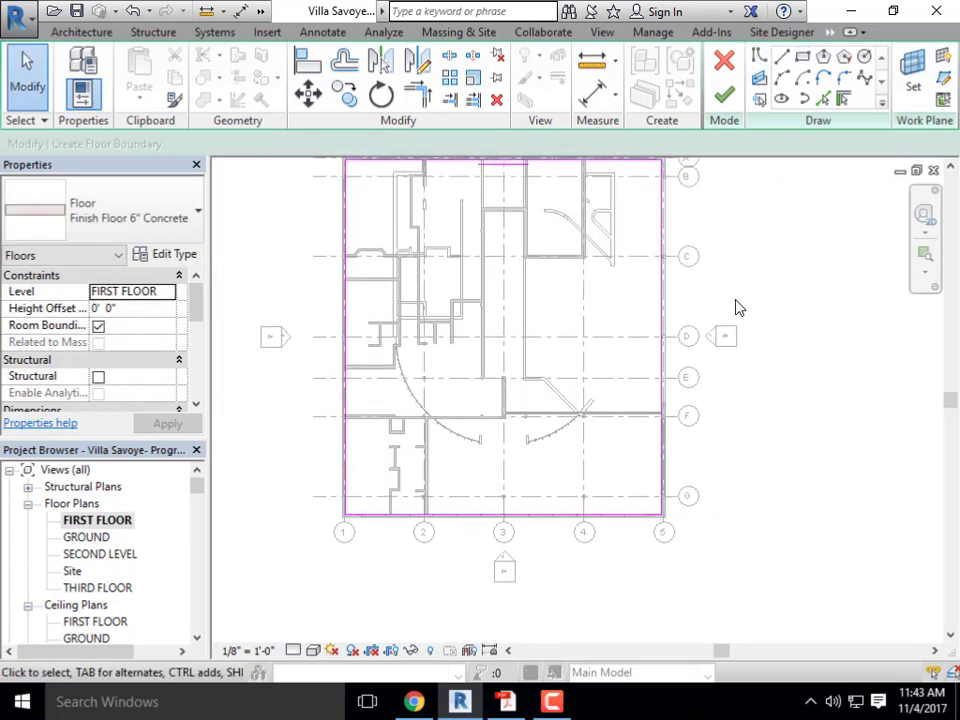
# Finish the floor, attach the walls to its bottom, and deselect it
pyautogui.click(722, 96)
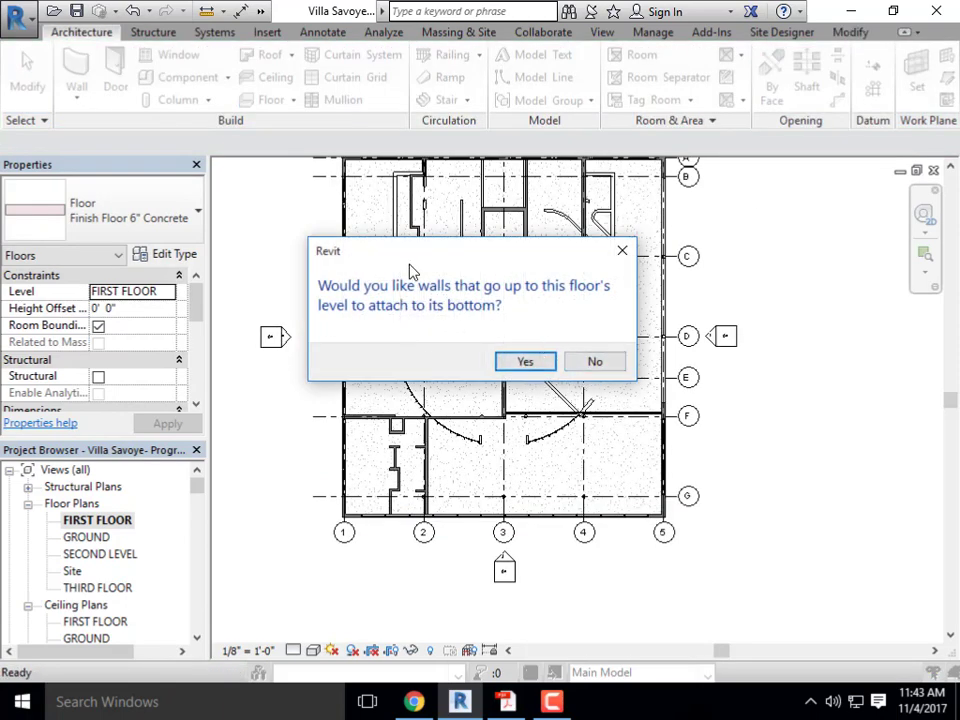
pyautogui.click(521, 365)
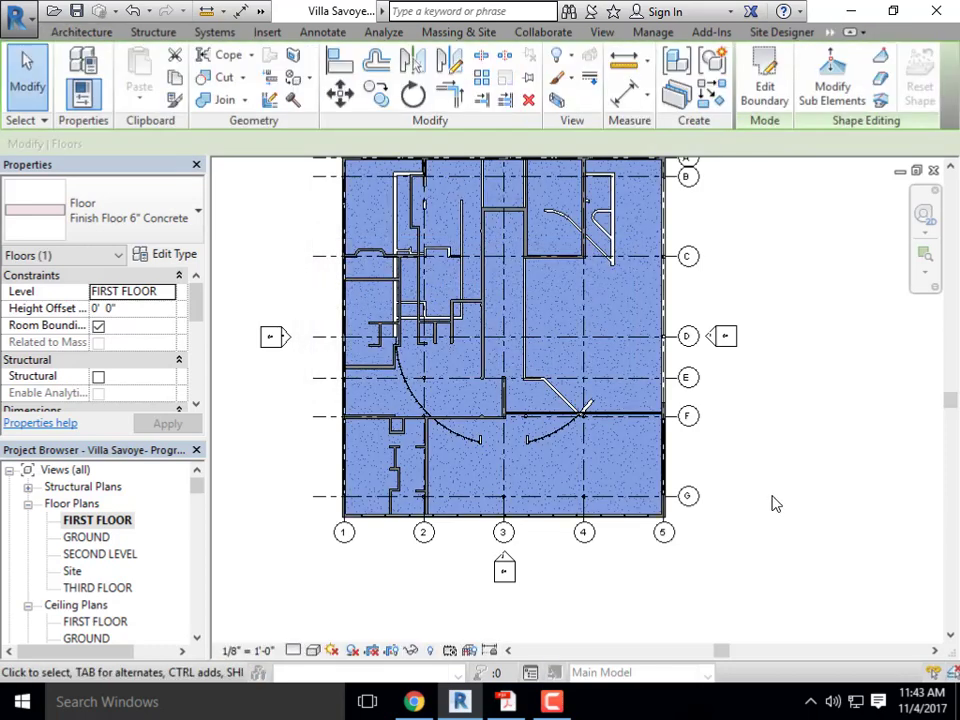
pyautogui.moveTo(514, 363); pyautogui.dragTo(487, 237, button='middle')
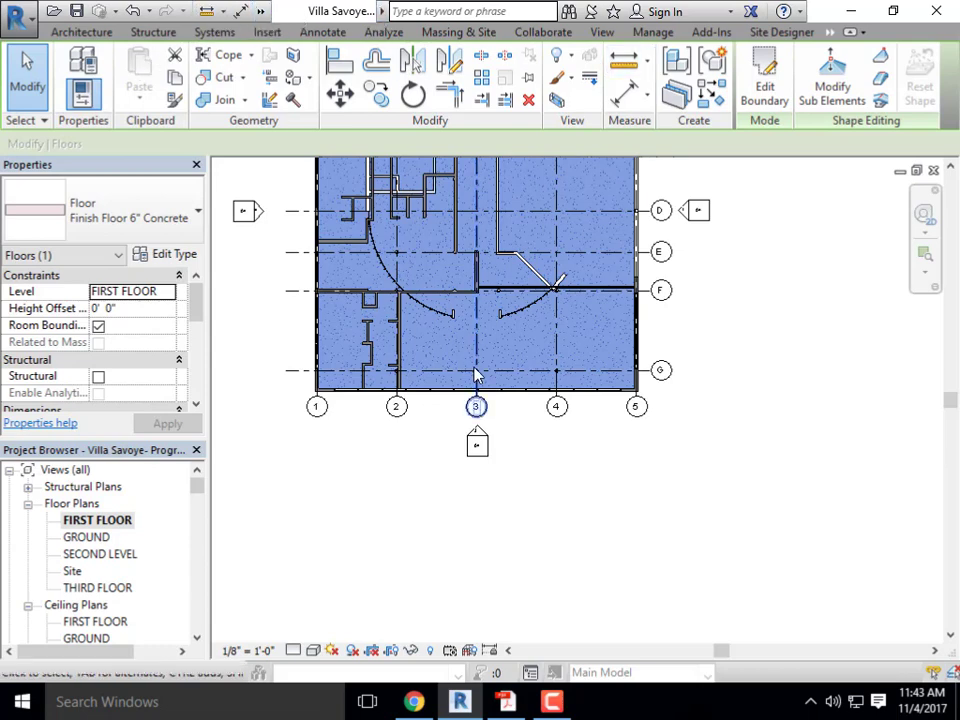
pyautogui.moveTo(476, 403); pyautogui.dragTo(483, 520, button='middle')
pyautogui.click(257, 235)
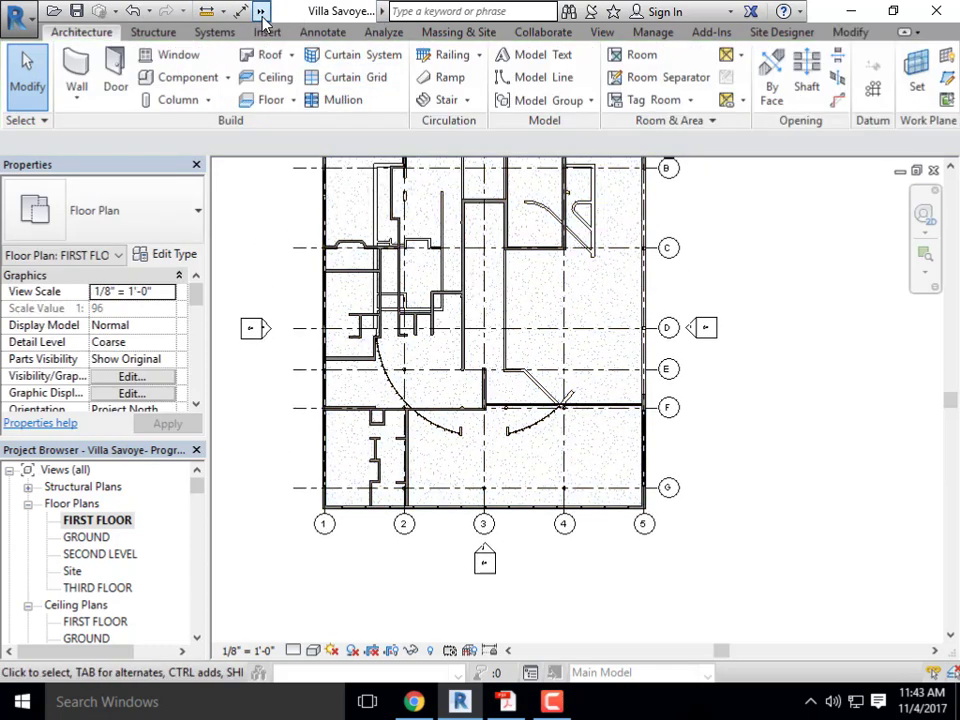
# Switch to the 3D view and orbit in close to inspect the new first-floor concrete floor
pyautogui.click(260, 11)
pyautogui.click(317, 35)
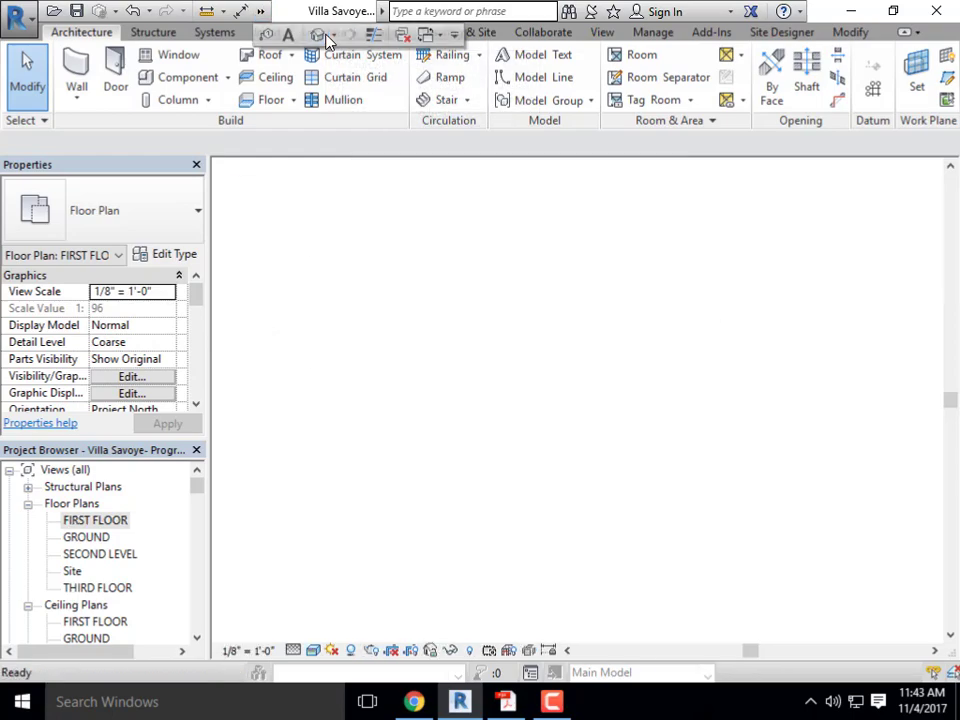
pyautogui.keyDown('shift'); pyautogui.moveTo(472, 332); pyautogui.dragTo(654, 360, button='middle'); pyautogui.keyUp('shift')
pyautogui.scroll(-3, 648, 362)
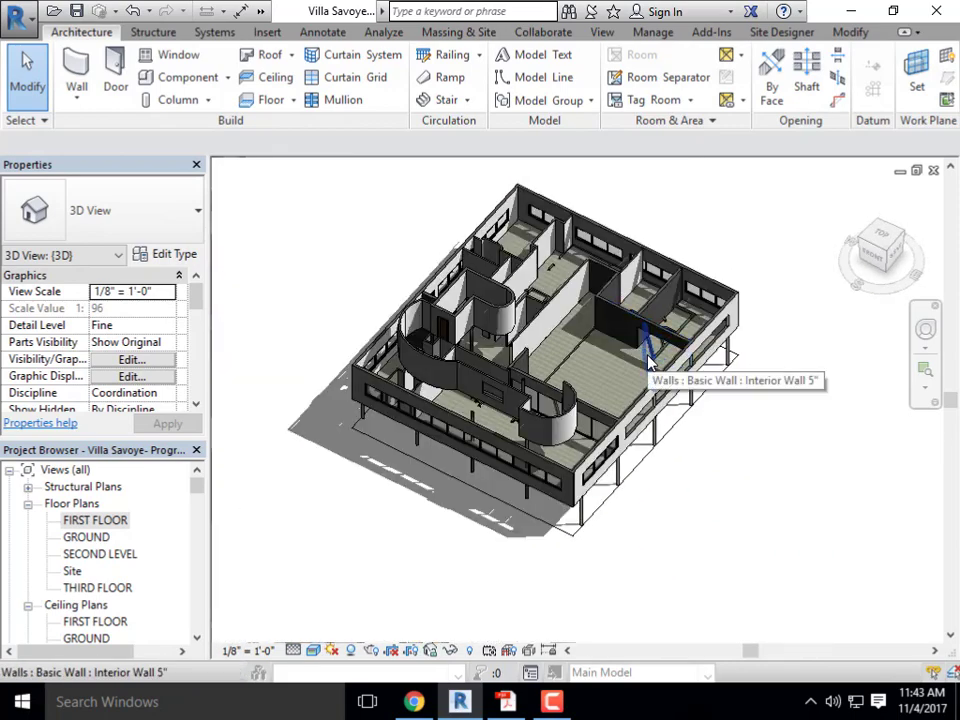
pyautogui.scroll(6, 425, 319)
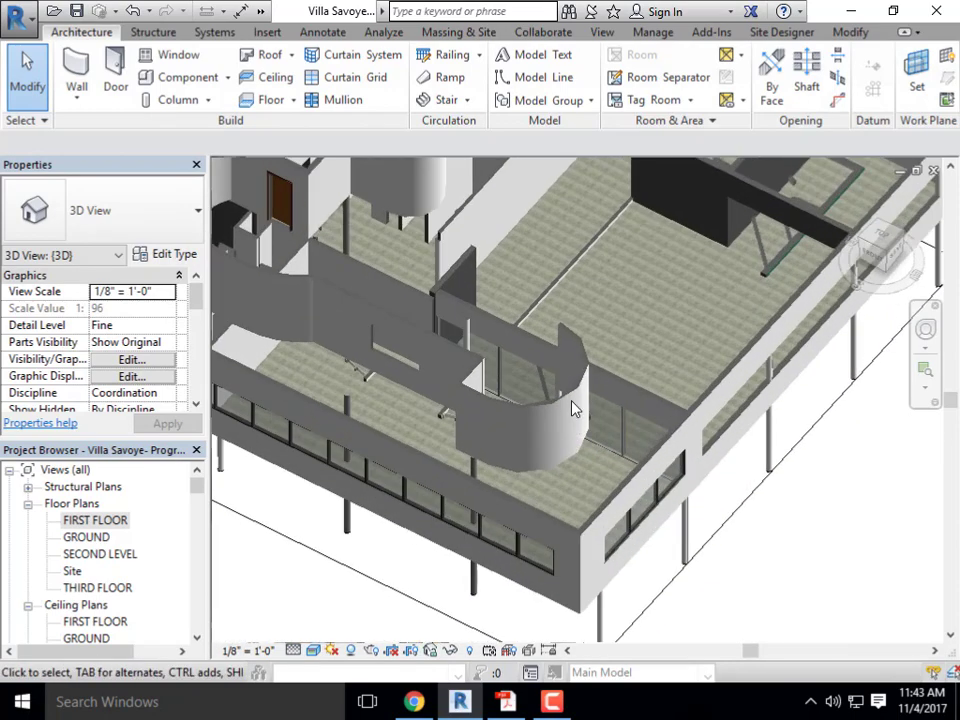
pyautogui.keyDown('shift'); pyautogui.moveTo(428, 300); pyautogui.dragTo(497, 383, button='middle'); pyautogui.keyUp('shift')
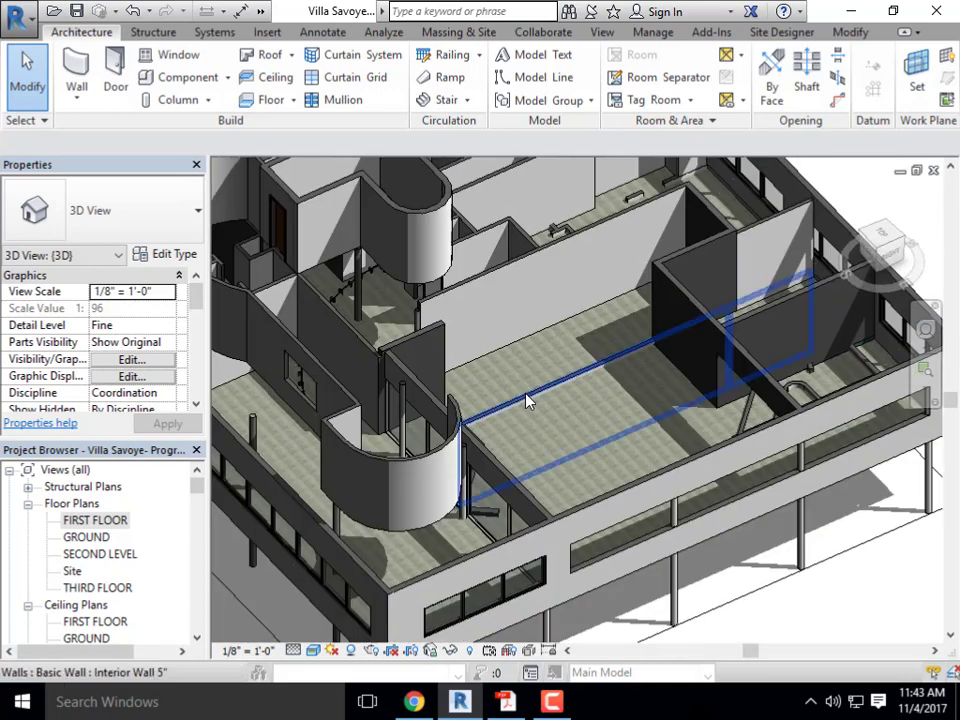
pyautogui.click(525, 393)
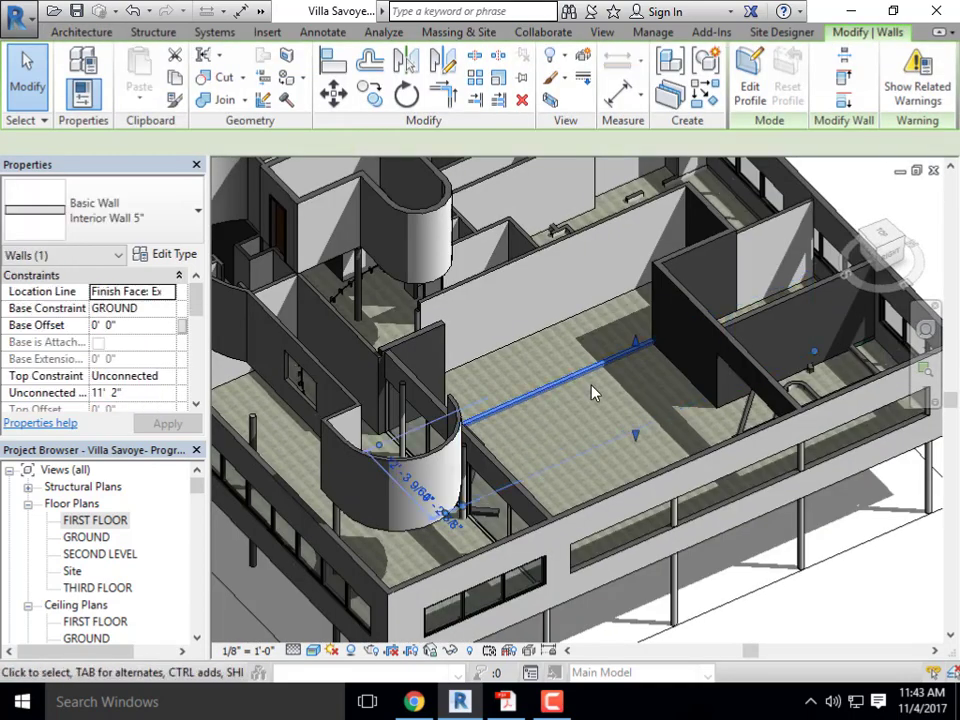
# Attach the top of the selected wall to the new floor
pyautogui.click(843, 55)
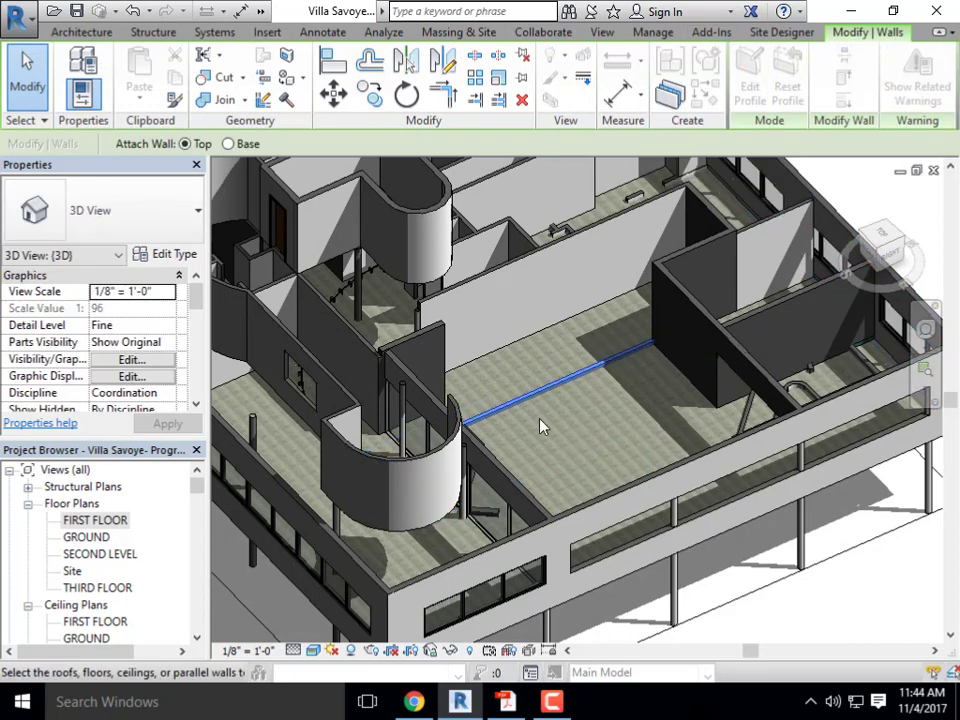
pyautogui.moveTo(540, 424)
pyautogui.keyDown('shift'); pyautogui.mouseDown(button='middle')
pyautogui.moveTo(737, 394)
pyautogui.moveTo(467, 326)
pyautogui.moveTo(541, 402)
pyautogui.mouseUp(button='middle'); pyautogui.keyUp('shift')
pyautogui.scroll(6, 541, 402)
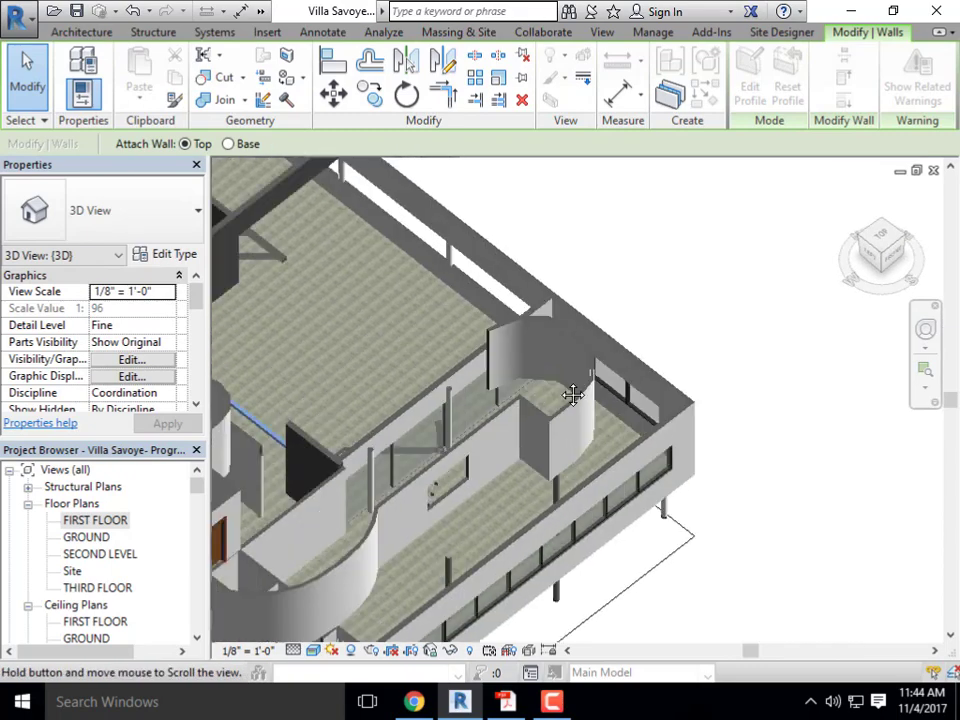
pyautogui.click(370, 234)
# Select five exterior walls around the first floor
pyautogui.scroll(-5, 618, 319)
pyautogui.keyDown('shift'); pyautogui.moveTo(618, 319); pyautogui.dragTo(504, 388, button='middle'); pyautogui.keyUp('shift')
pyautogui.scroll(5, 508, 379)
pyautogui.click(504, 388)
pyautogui.keyDown('ctrl'); pyautogui.click(499, 347); pyautogui.keyUp('ctrl')
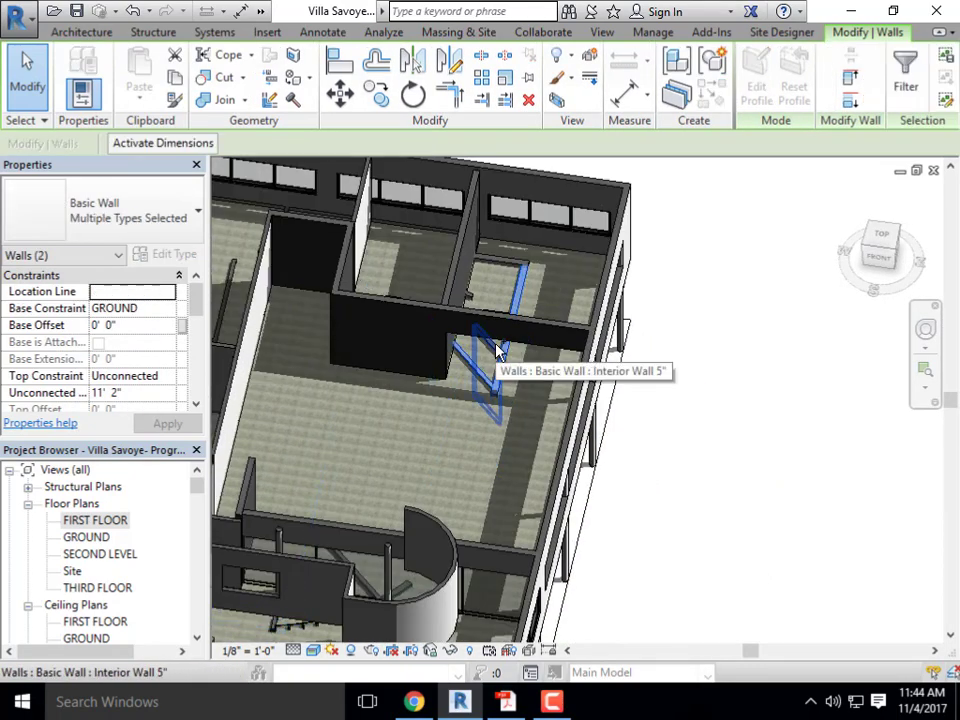
pyautogui.keyDown('ctrl'); pyautogui.click(510, 266); pyautogui.keyUp('ctrl')
pyautogui.keyDown('ctrl'); pyautogui.click(471, 300); pyautogui.keyUp('ctrl')
pyautogui.keyDown('ctrl'); pyautogui.click(491, 296); pyautogui.keyUp('ctrl')
# Add the curved wall to the selection and attach all of them to the floor
pyautogui.scroll(-6, 491, 296)
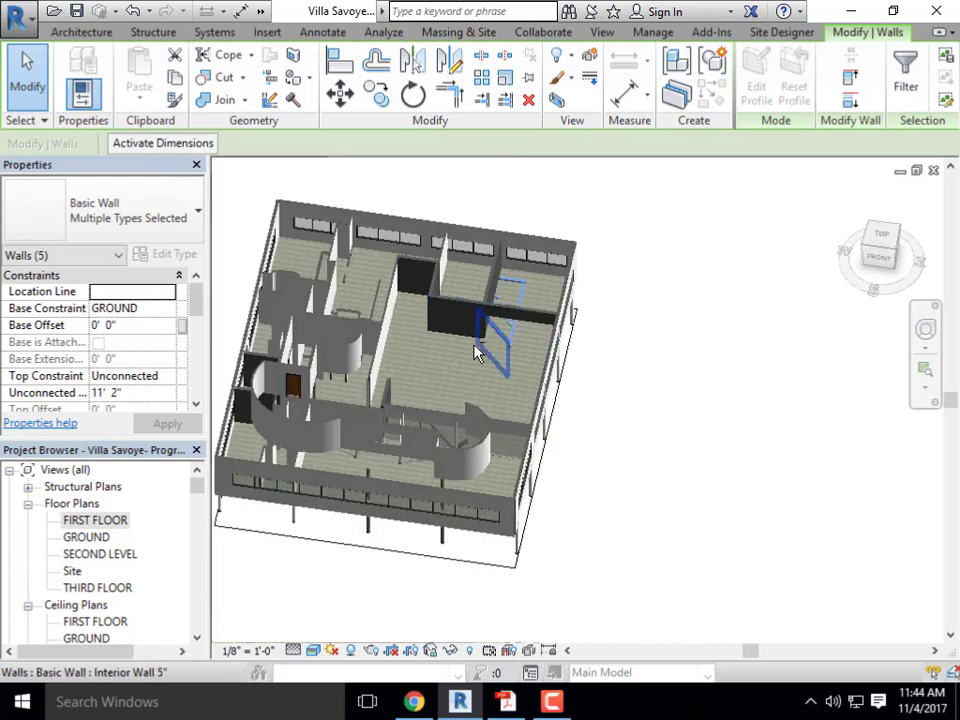
pyautogui.keyDown('shift'); pyautogui.moveTo(491, 296); pyautogui.dragTo(602, 422, button='middle'); pyautogui.keyUp('shift')
pyautogui.scroll(6, 437, 320)
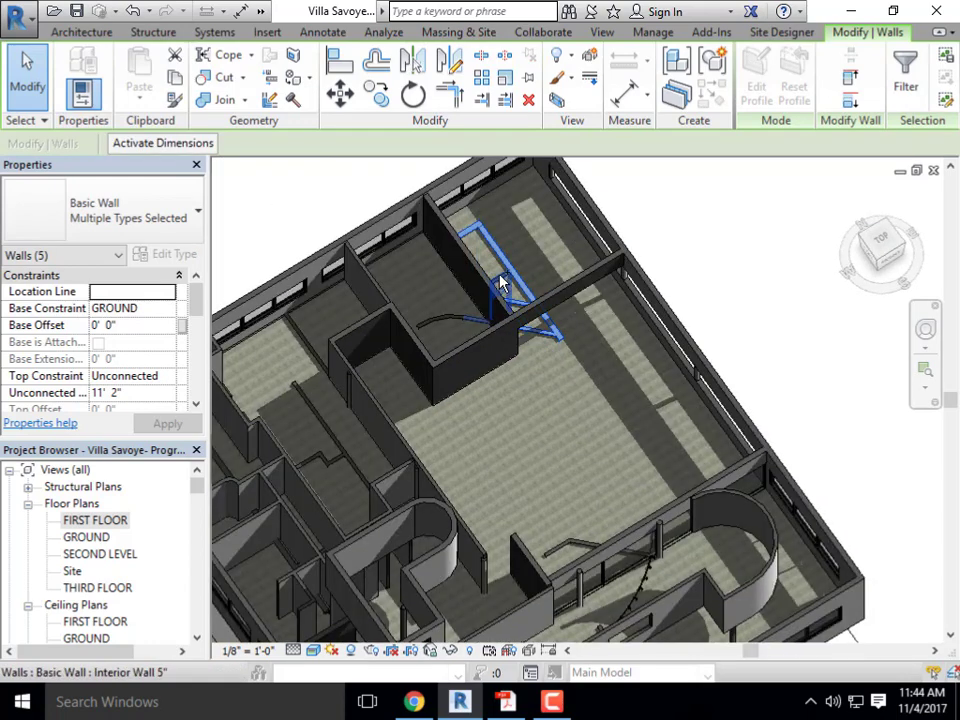
pyautogui.keyDown('ctrl'); pyautogui.click(435, 318); pyautogui.keyUp('ctrl')
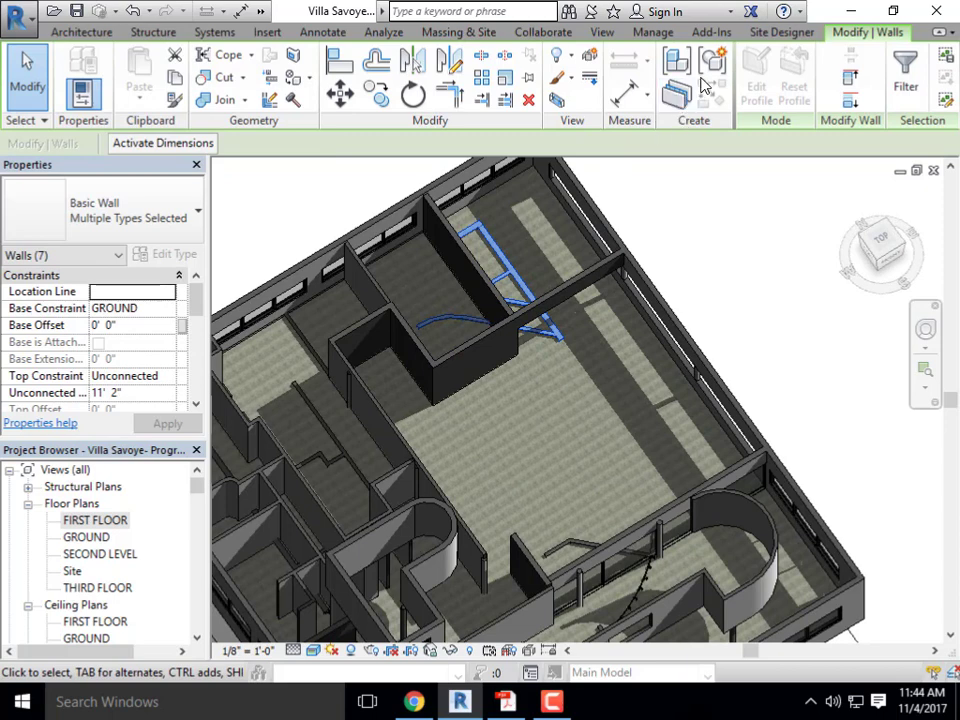
pyautogui.click(850, 77)
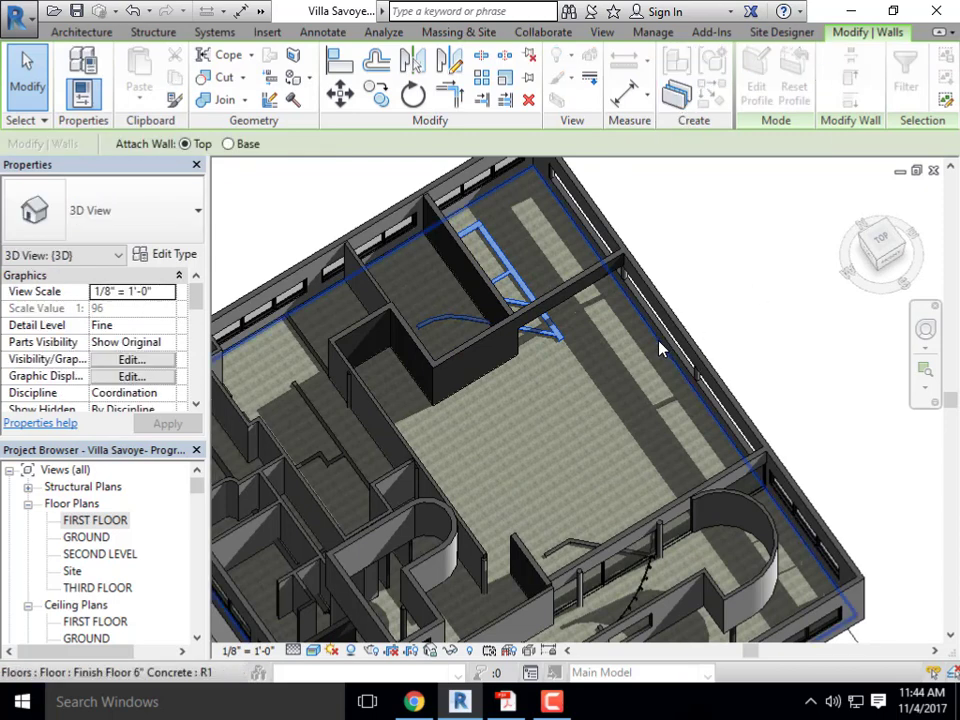
pyautogui.click(494, 255)
# Attach the remaining interior wall's top to the floor
pyautogui.scroll(-3, 657, 320)
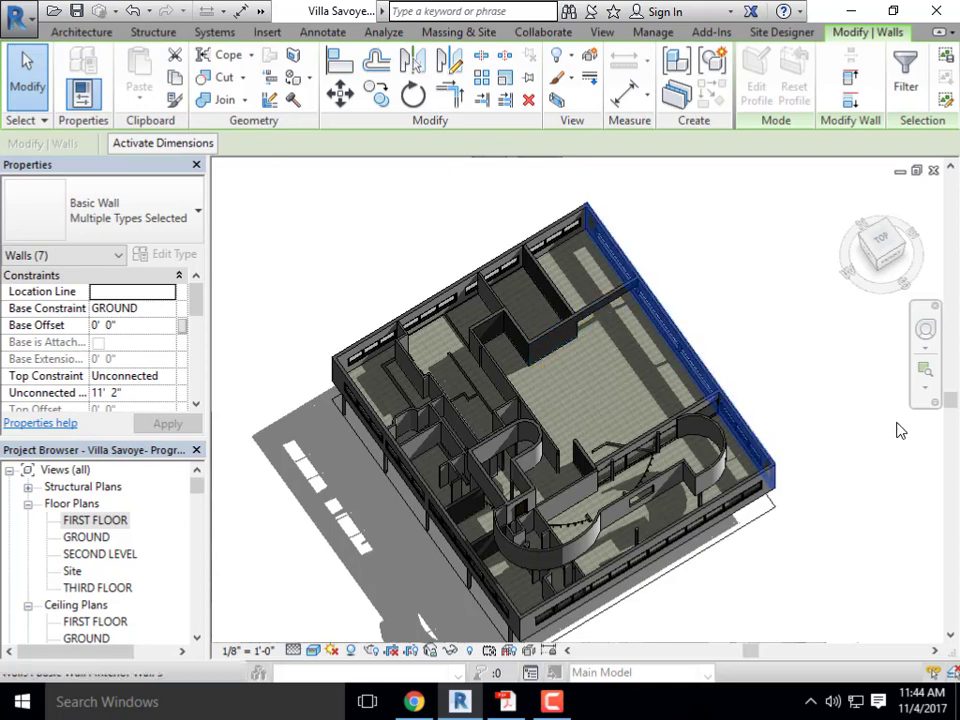
pyautogui.keyDown('shift'); pyautogui.moveTo(814, 497); pyautogui.dragTo(580, 430, button='middle'); pyautogui.keyUp('shift')
pyautogui.scroll(3, 580, 430)
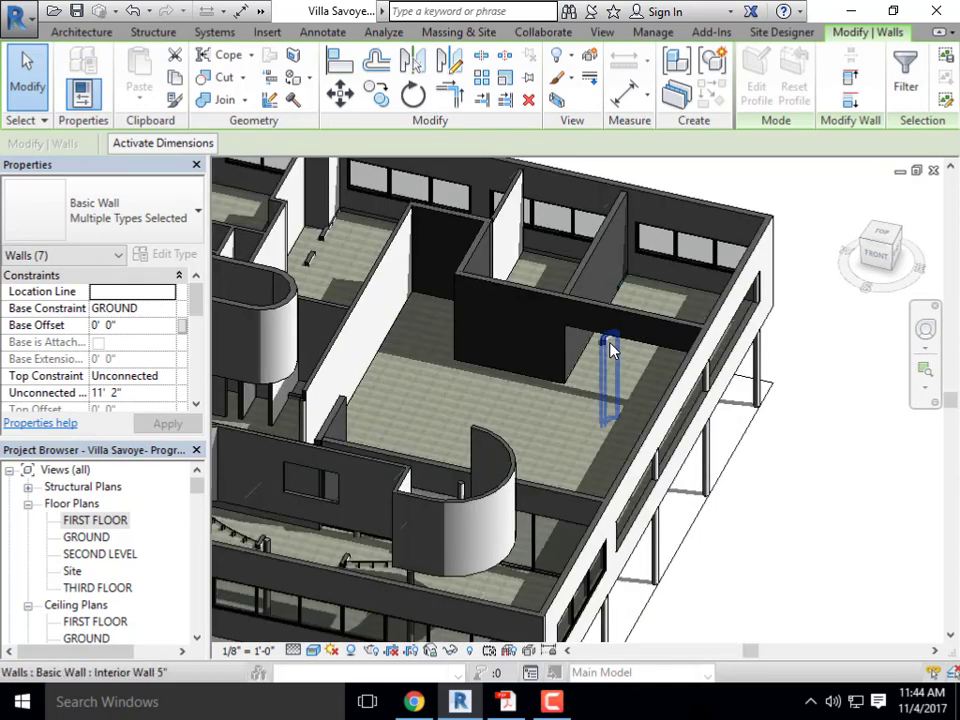
pyautogui.click(606, 345)
pyautogui.click(829, 77)
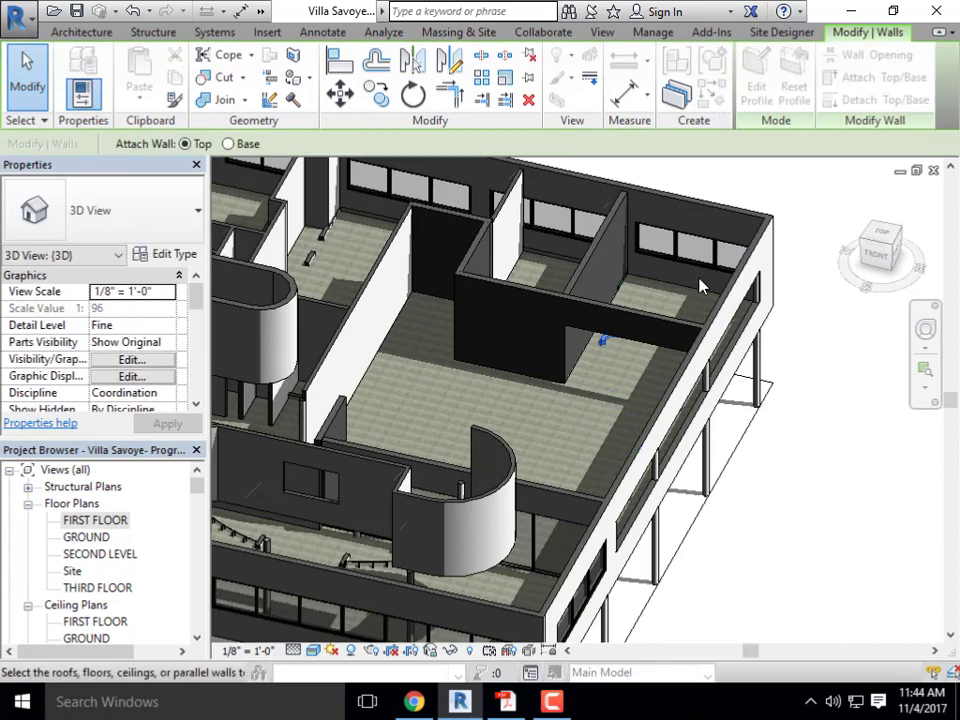
pyautogui.click(515, 218)
pyautogui.scroll(-5, 790, 365)
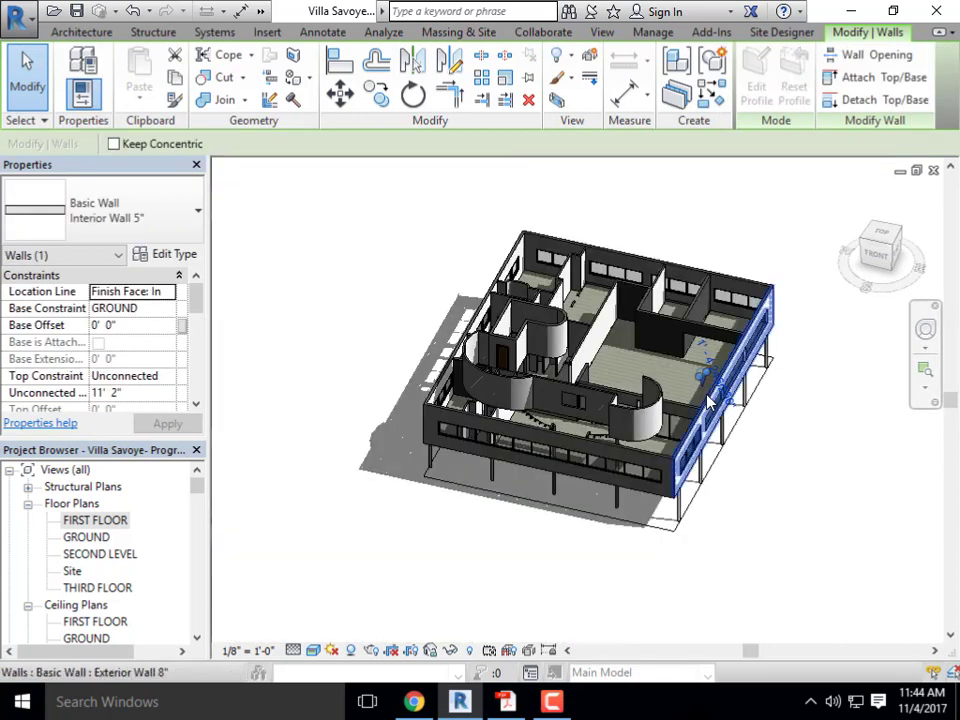
# Select the curved storefront curtain wall and its upper wall segments
pyautogui.keyDown('shift'); pyautogui.moveTo(718, 450); pyautogui.dragTo(718, 450, button='middle'); pyautogui.keyUp('shift')
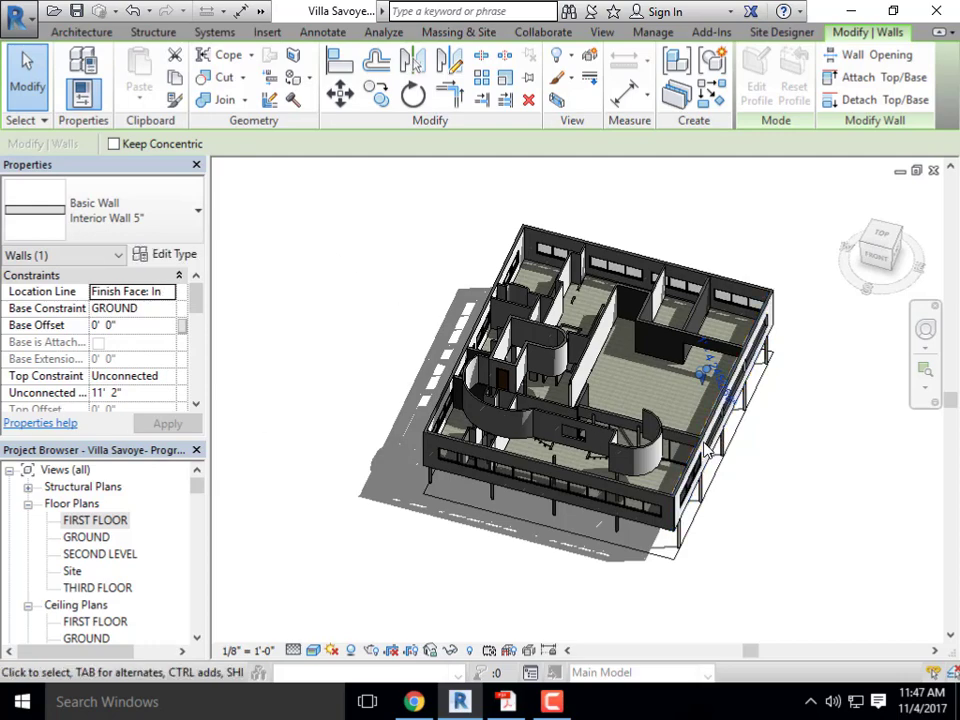
pyautogui.scroll(5, 660, 303)
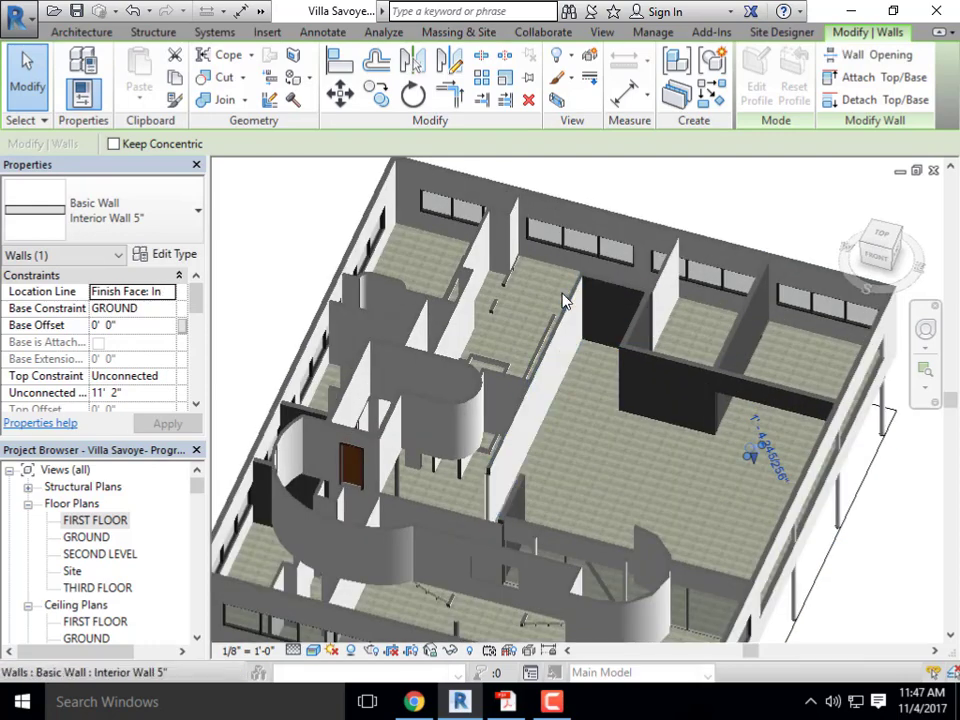
pyautogui.keyDown('shift'); pyautogui.moveTo(660, 303); pyautogui.dragTo(587, 261, button='middle'); pyautogui.keyUp('shift')
pyautogui.scroll(2, 587, 261)
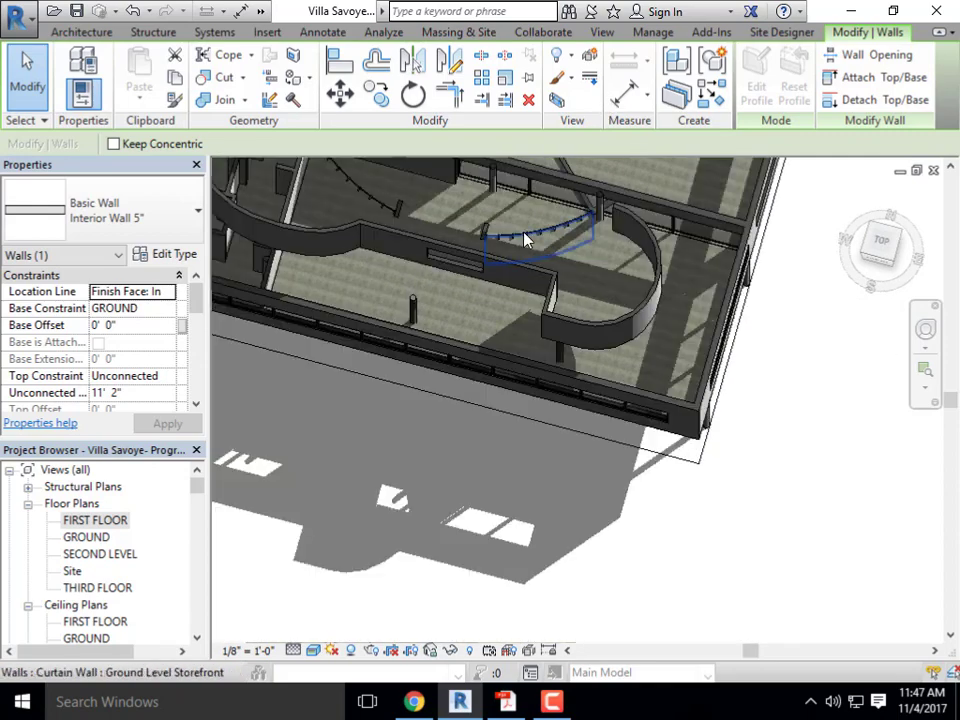
pyautogui.moveTo(521, 240); pyautogui.dragTo(581, 396, button='middle')
pyautogui.scroll(2, 562, 416)
pyautogui.click(558, 416)
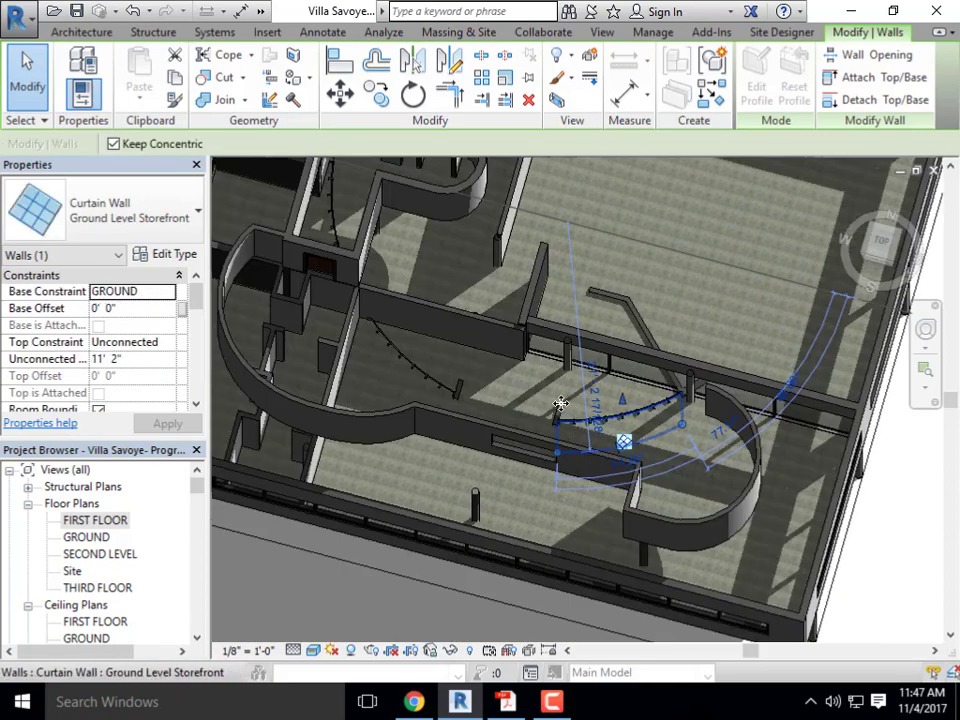
pyautogui.keyDown('ctrl'); pyautogui.click(460, 391); pyautogui.keyUp('ctrl')
pyautogui.keyDown('ctrl'); pyautogui.click(457, 390); pyautogui.keyUp('ctrl')
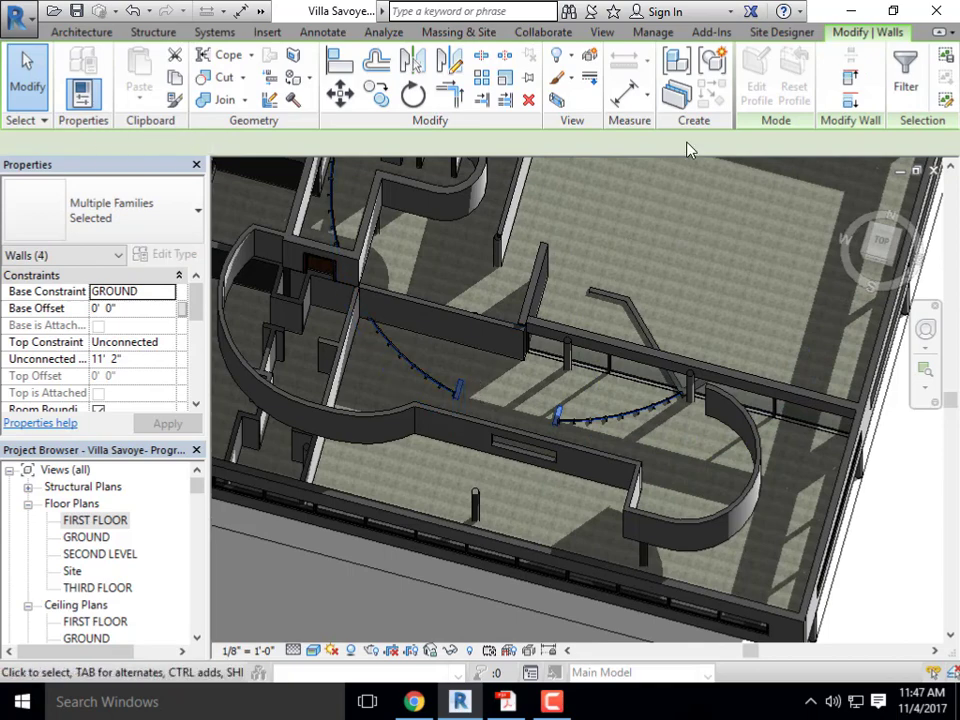
# Attach the selected curtain walls' tops to the first-floor slab
pyautogui.click(850, 77)
pyautogui.keyDown('shift'); pyautogui.moveTo(700, 300); pyautogui.dragTo(630, 273, button='middle'); pyautogui.keyUp('shift')
pyautogui.scroll(2, 630, 273)
pyautogui.click(622, 279)
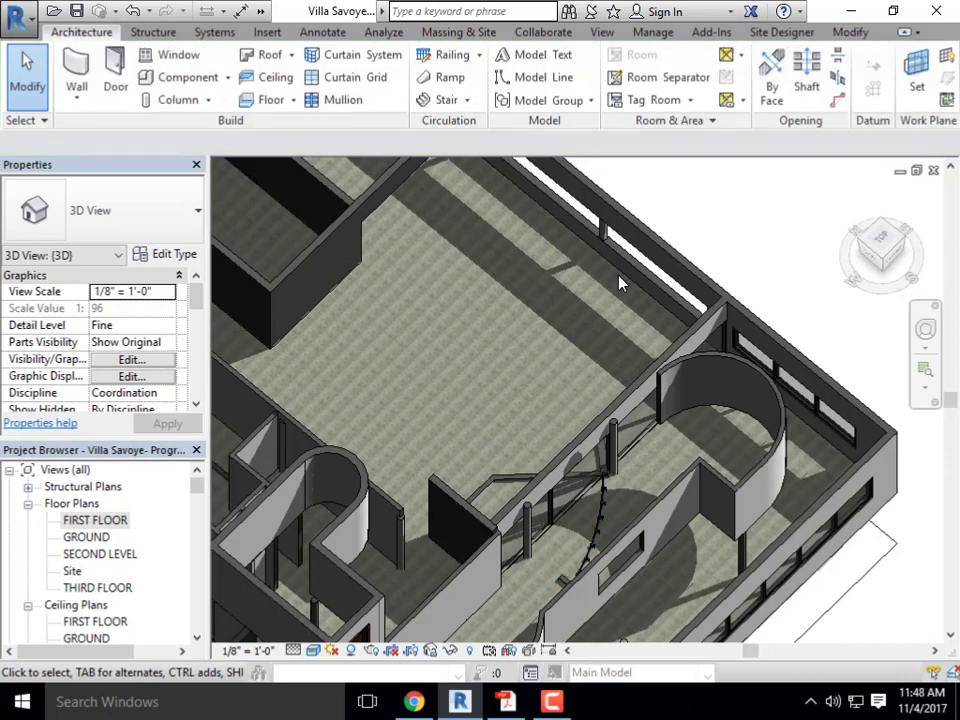
pyautogui.click(622, 281)
pyautogui.scroll(3, 521, 332)
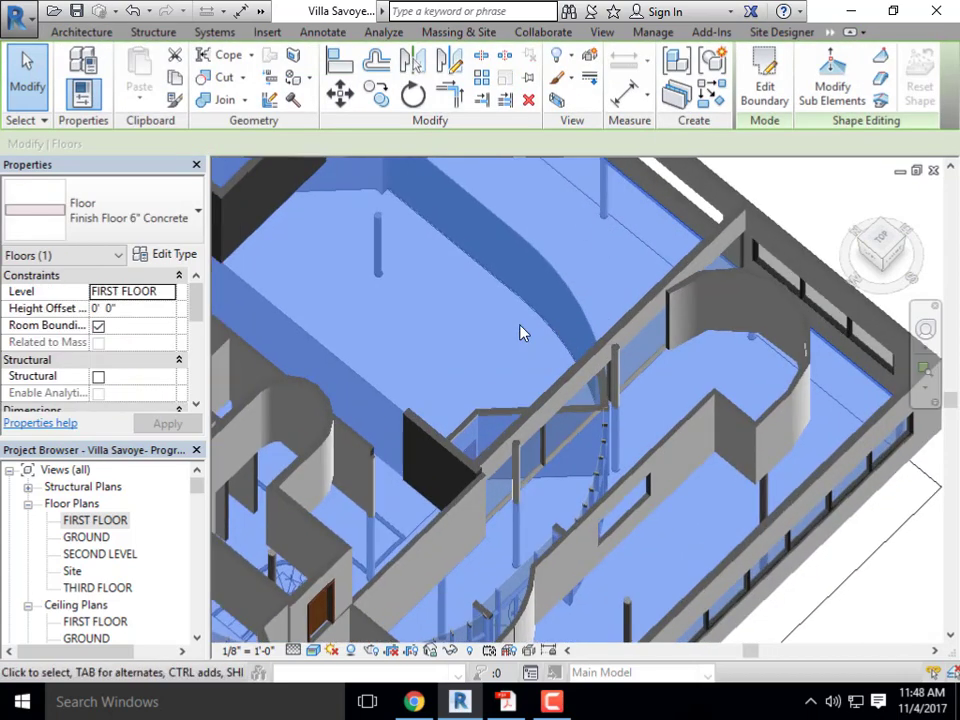
pyautogui.press('Escape')
# Select the stair-side interior walls, a mullion, the curtain wall and the stair railing, then clear the selection
pyautogui.click(492, 424)
pyautogui.keyDown('ctrl'); pyautogui.click(542, 505); pyautogui.keyUp('ctrl')
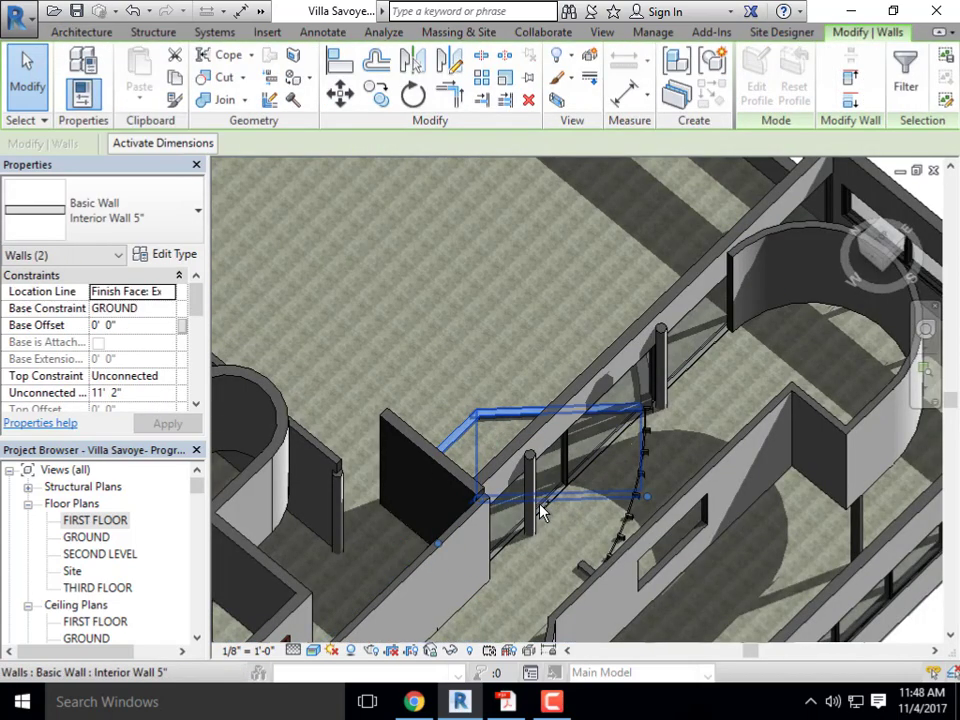
pyautogui.keyDown('ctrl'); pyautogui.click(546, 508); pyautogui.keyUp('ctrl')
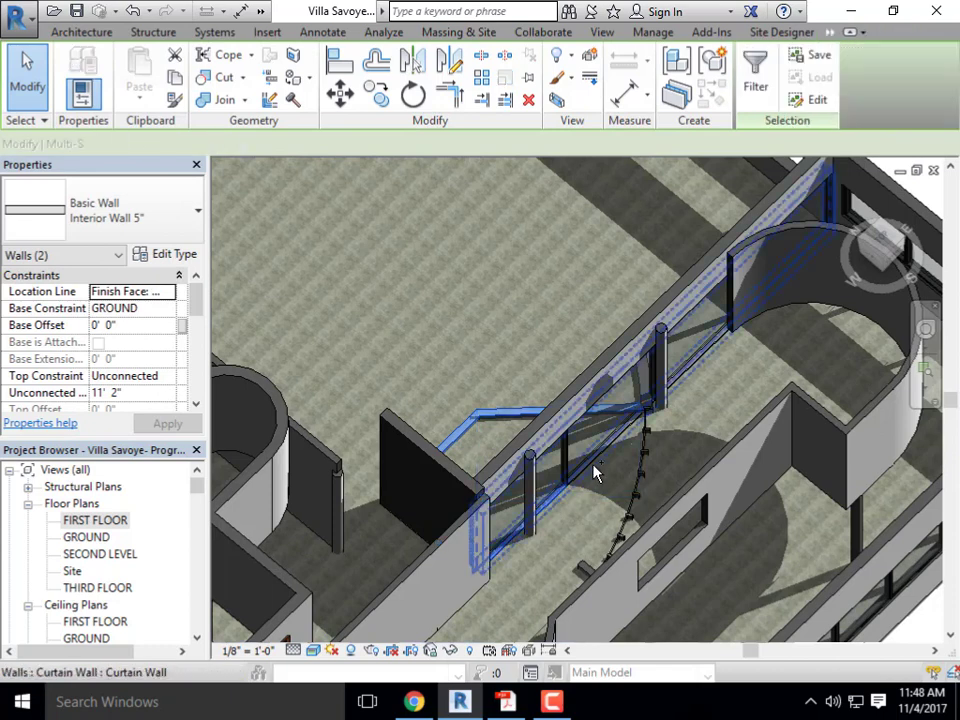
pyautogui.keyDown('ctrl'); pyautogui.click(594, 463); pyautogui.keyUp('ctrl')
pyautogui.keyDown('ctrl'); pyautogui.click(640, 468); pyautogui.keyUp('ctrl')
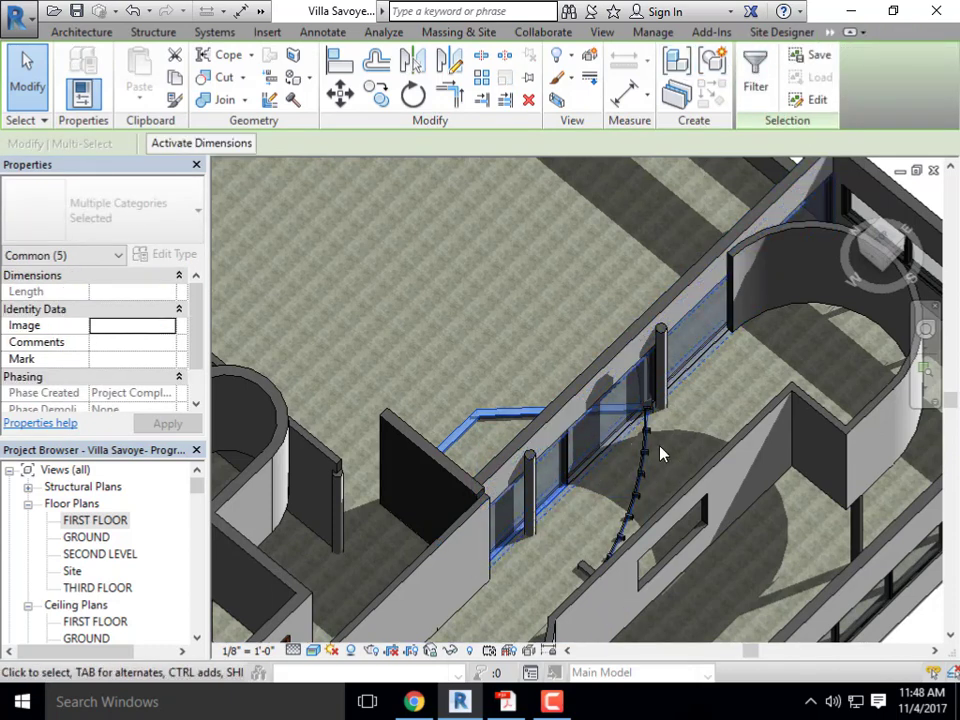
pyautogui.press('Escape')
# Select the curved curtain wall and cancel an attempted top attachment
pyautogui.click(528, 465)
pyautogui.scroll(-3, 528, 465)
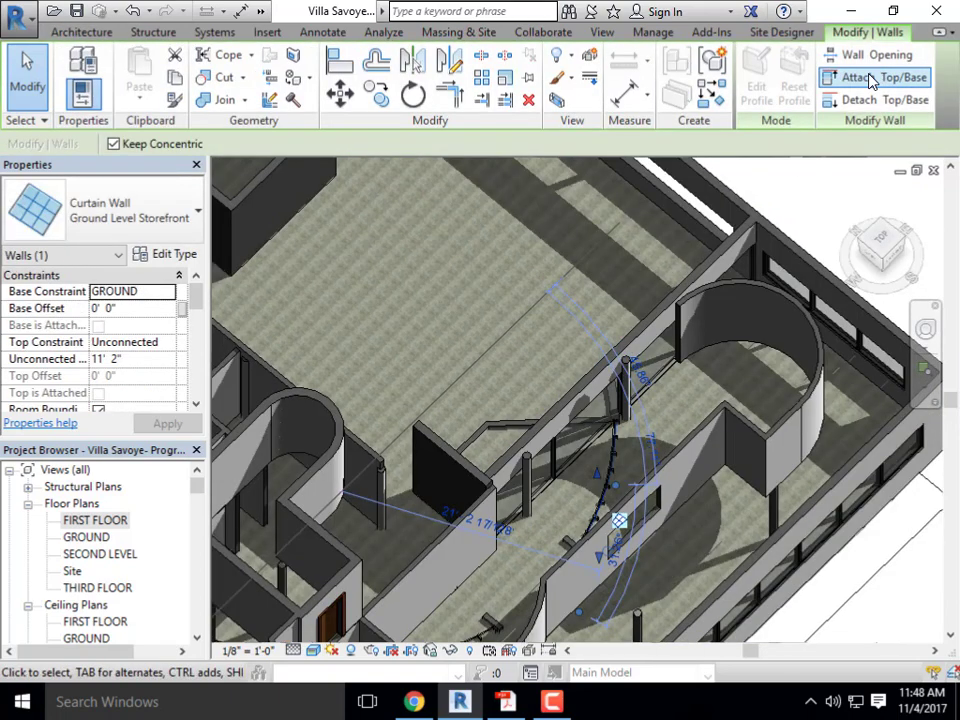
pyautogui.click(860, 77)
pyautogui.press('Escape')
# Select two interior walls and pick the exterior wall as their attachment target
pyautogui.keyDown('shift'); pyautogui.moveTo(680, 233); pyautogui.dragTo(529, 360, button='middle'); pyautogui.keyUp('shift')
pyautogui.click(535, 365)
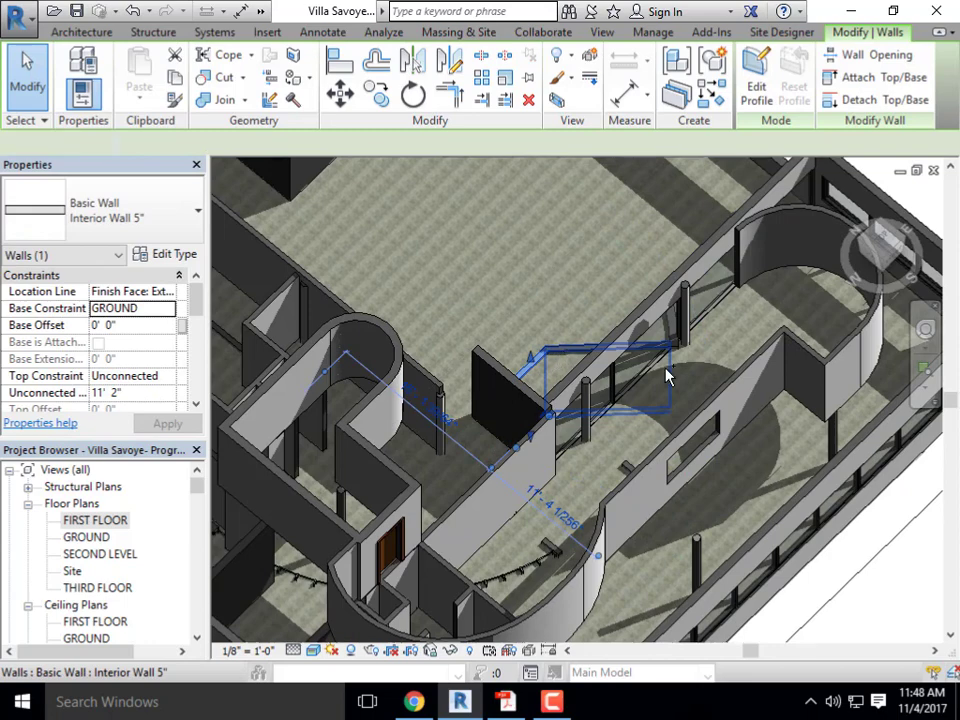
pyautogui.keyDown('ctrl'); pyautogui.click(699, 347); pyautogui.keyUp('ctrl')
pyautogui.scroll(3, 630, 435)
pyautogui.scroll(-3, 630, 435)
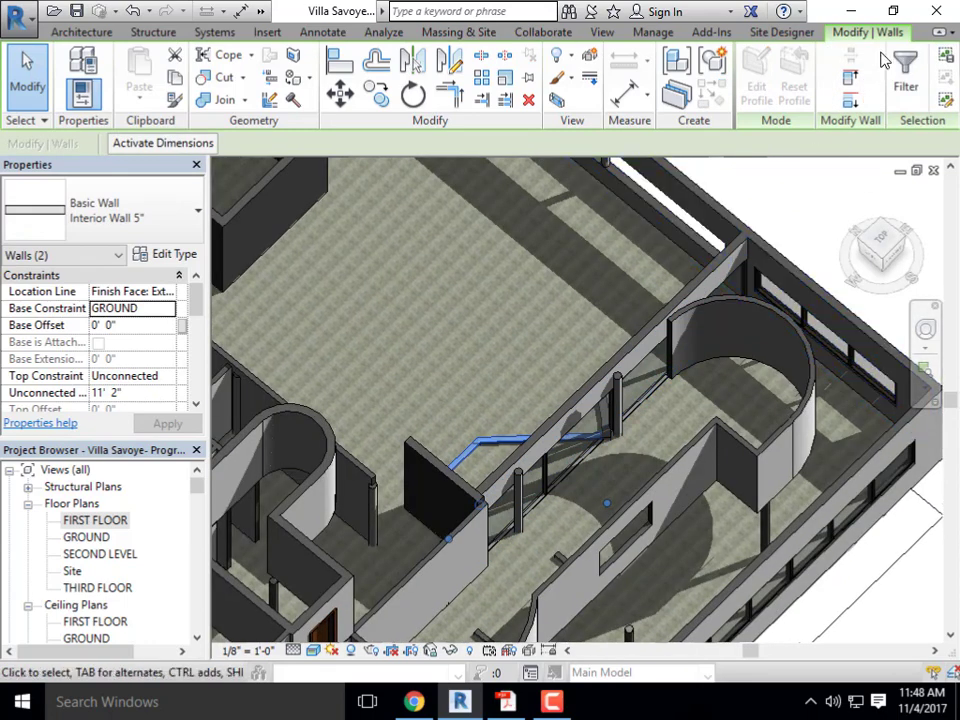
pyautogui.scroll(3, 585, 295)
pyautogui.press('Escape')
pyautogui.scroll(-3, 620, 265)
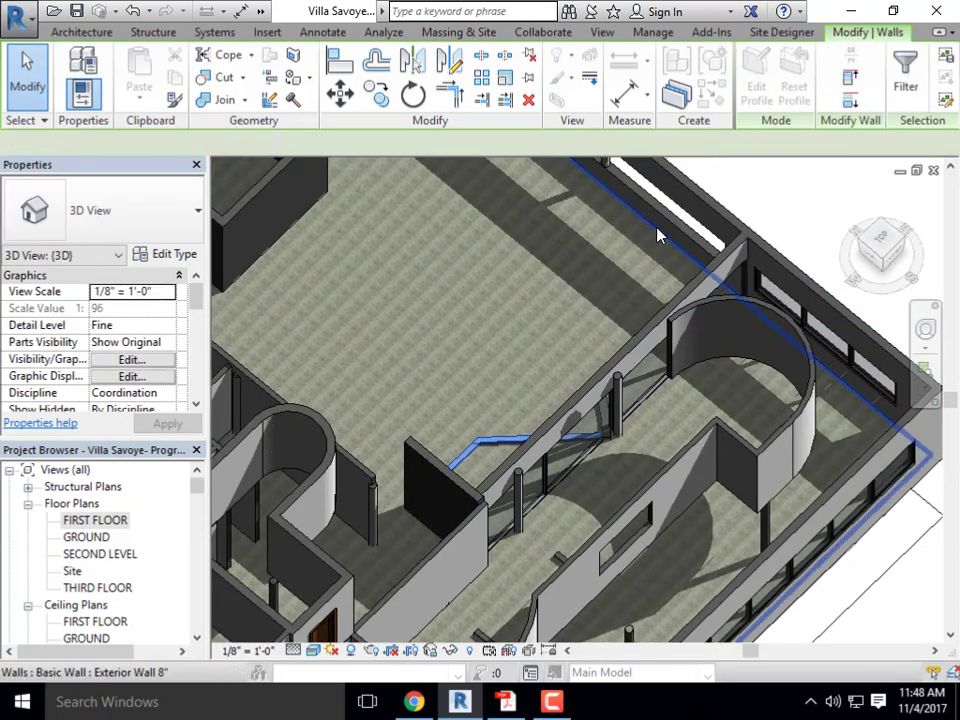
pyautogui.click(656, 236)
# Try attaching the Ground Level Storefront curtain wall's top, then cancel
pyautogui.scroll(-2, 656, 236)
pyautogui.scroll(4, 558, 488)
pyautogui.scroll(2, 558, 488)
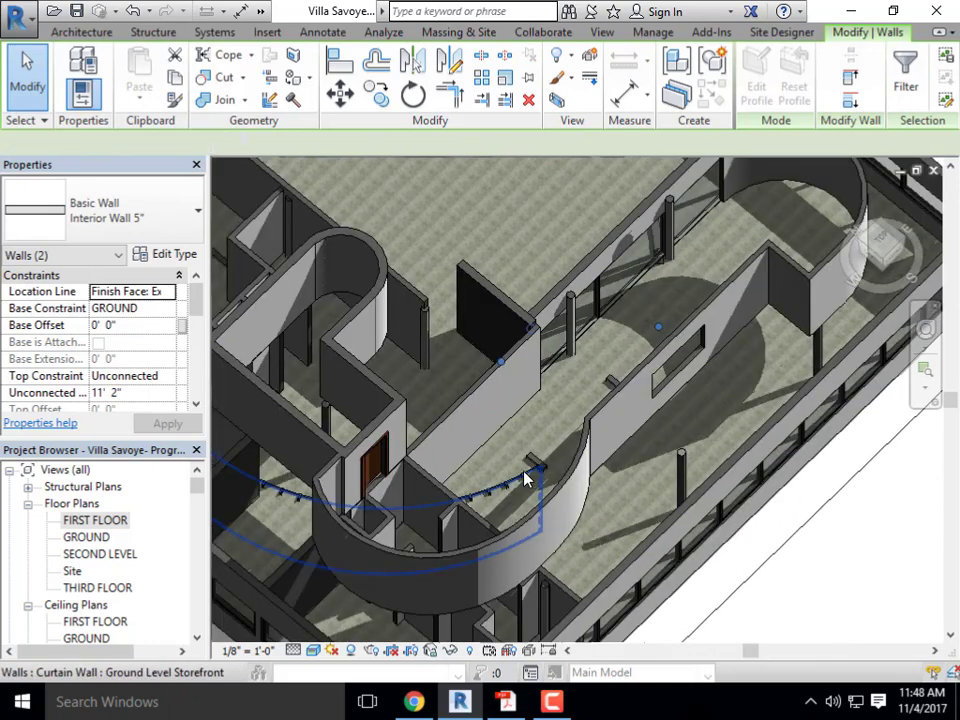
pyautogui.click(525, 476)
pyautogui.click(835, 77)
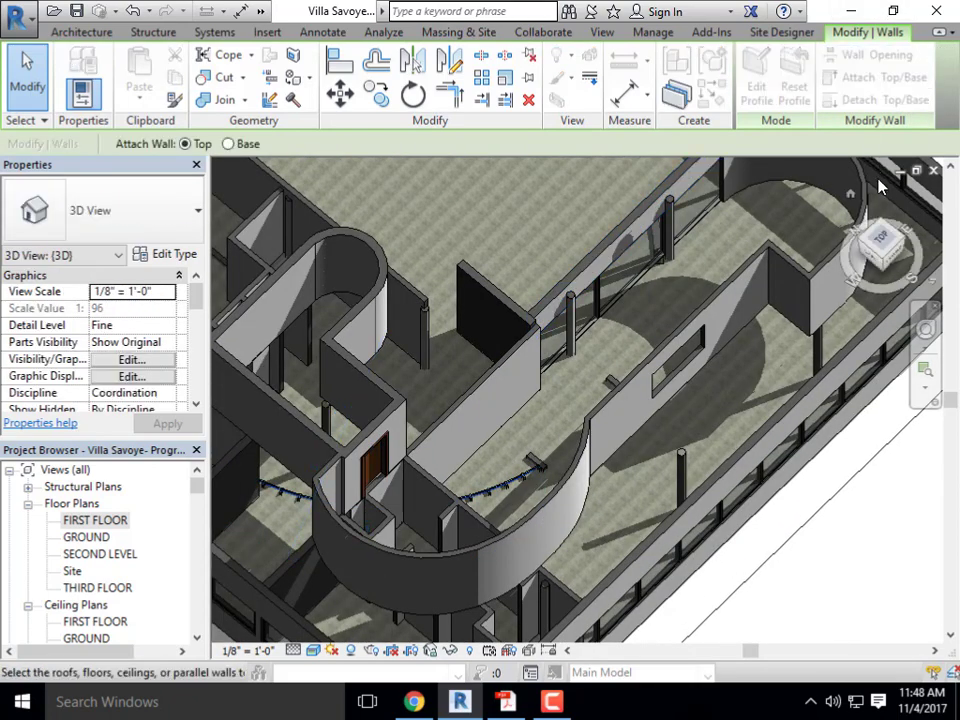
pyautogui.press('Escape')
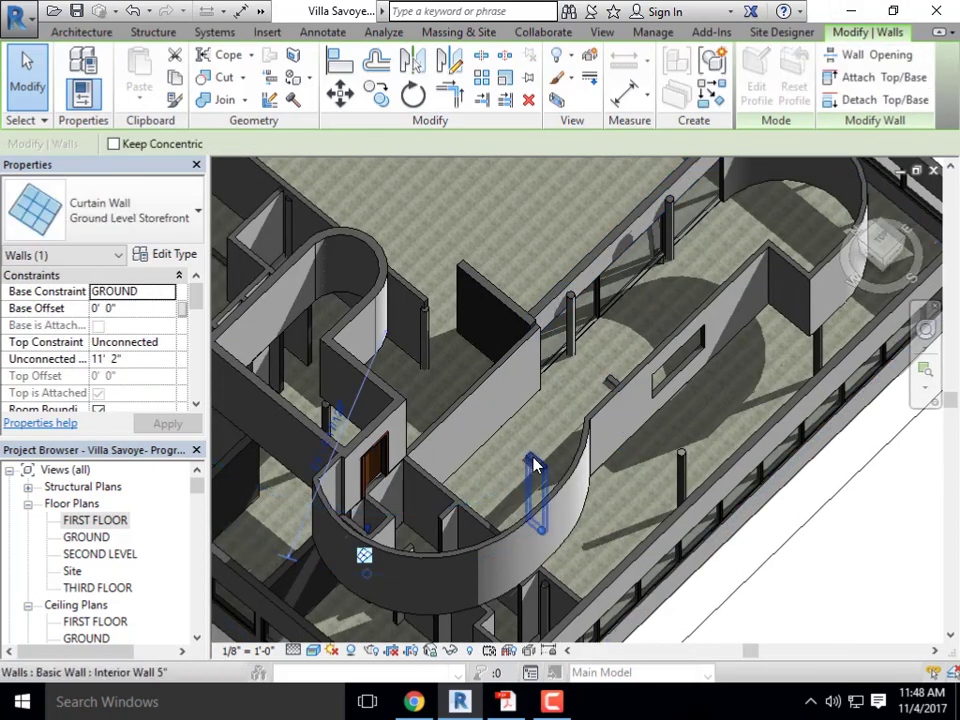
# Detach and reattach the top of the interior wall by the curved wall, then view the whole building
pyautogui.click(613, 381)
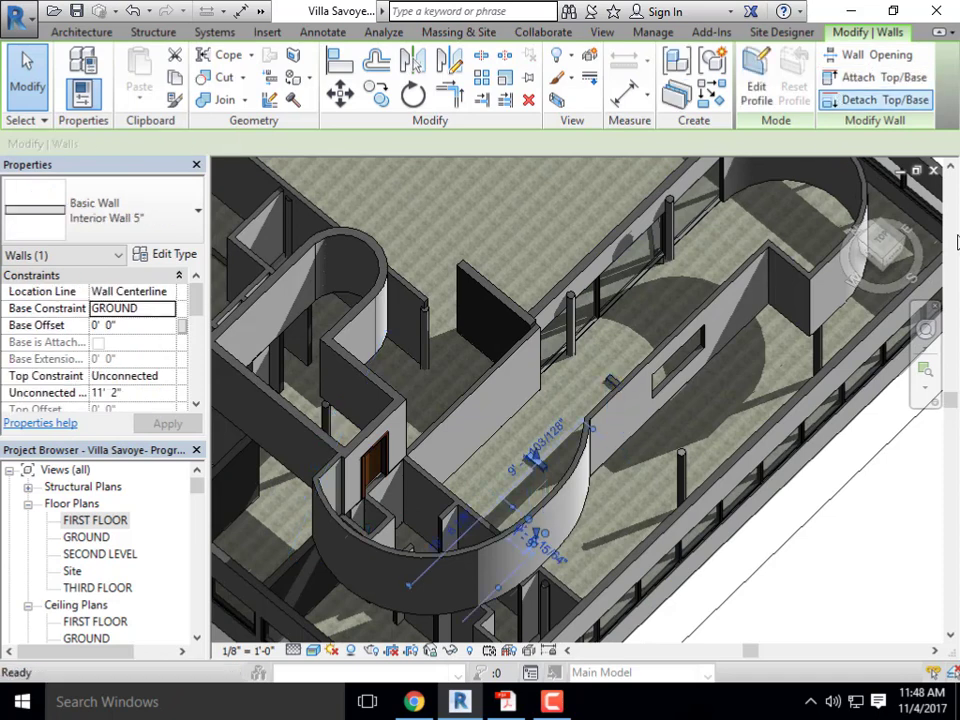
pyautogui.click(852, 99)
pyautogui.click(645, 388)
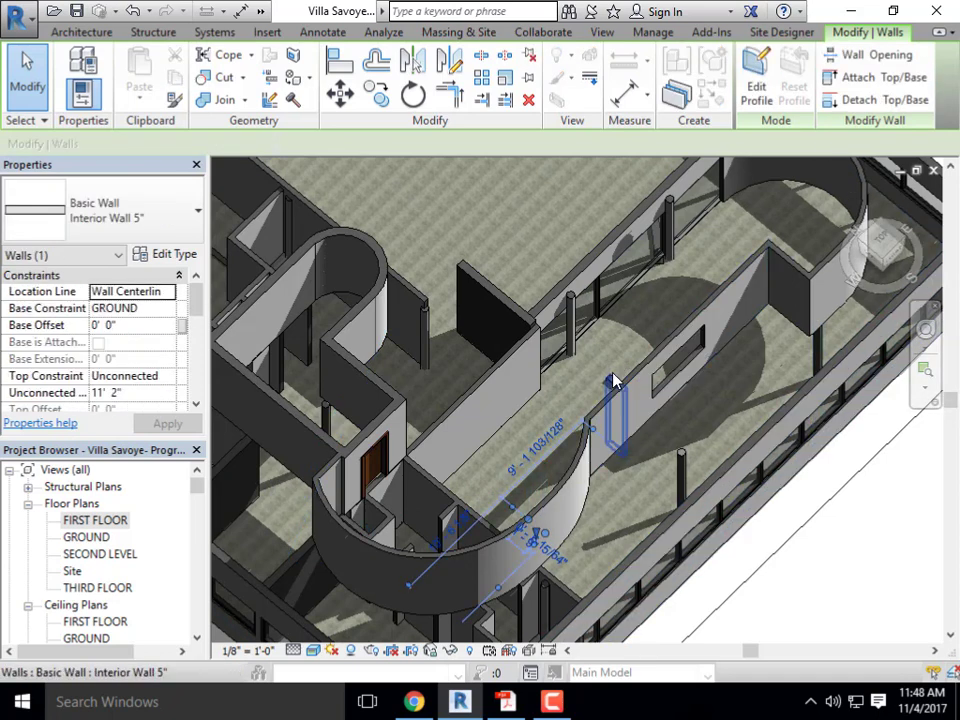
pyautogui.click(876, 77)
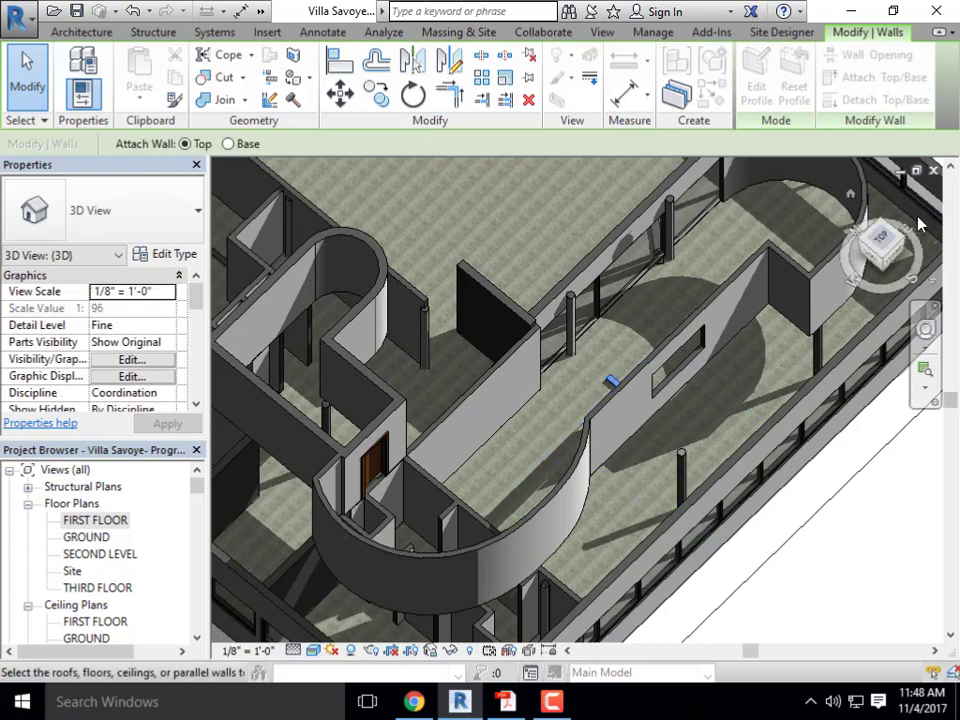
pyautogui.click(706, 418)
pyautogui.scroll(-5, 706, 418)
pyautogui.keyDown('shift'); pyautogui.moveTo(746, 456); pyautogui.dragTo(182, 476, button='middle'); pyautogui.keyUp('shift')
pyautogui.press('Escape')
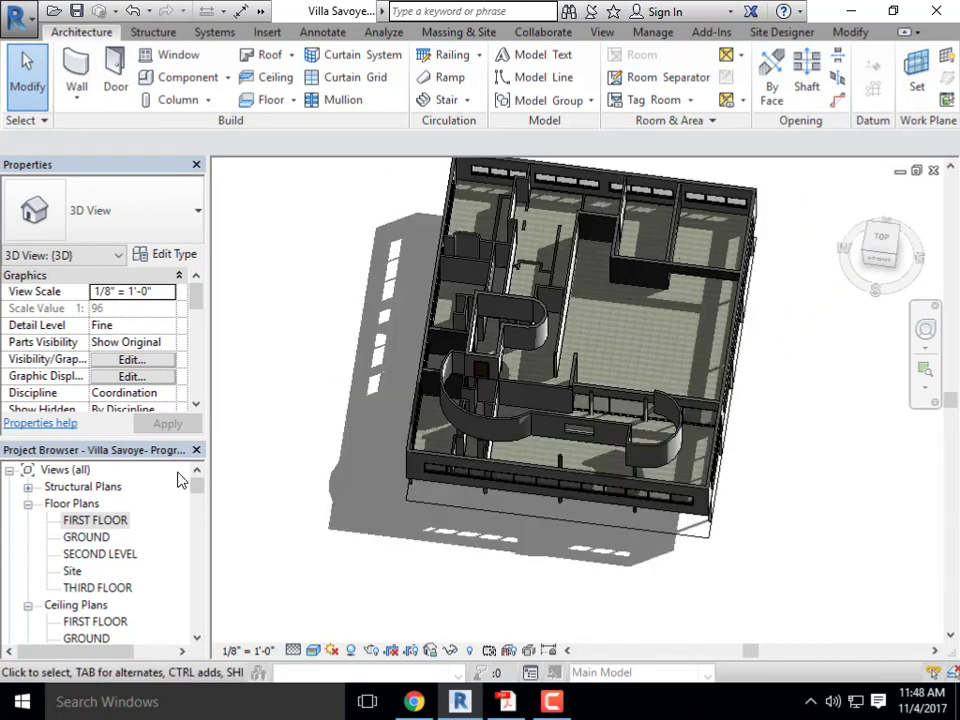
# Open the FIRST FLOOR plan and cancel an attempted top attachment of the angled wall at grid F
pyautogui.doubleClick(120, 520)
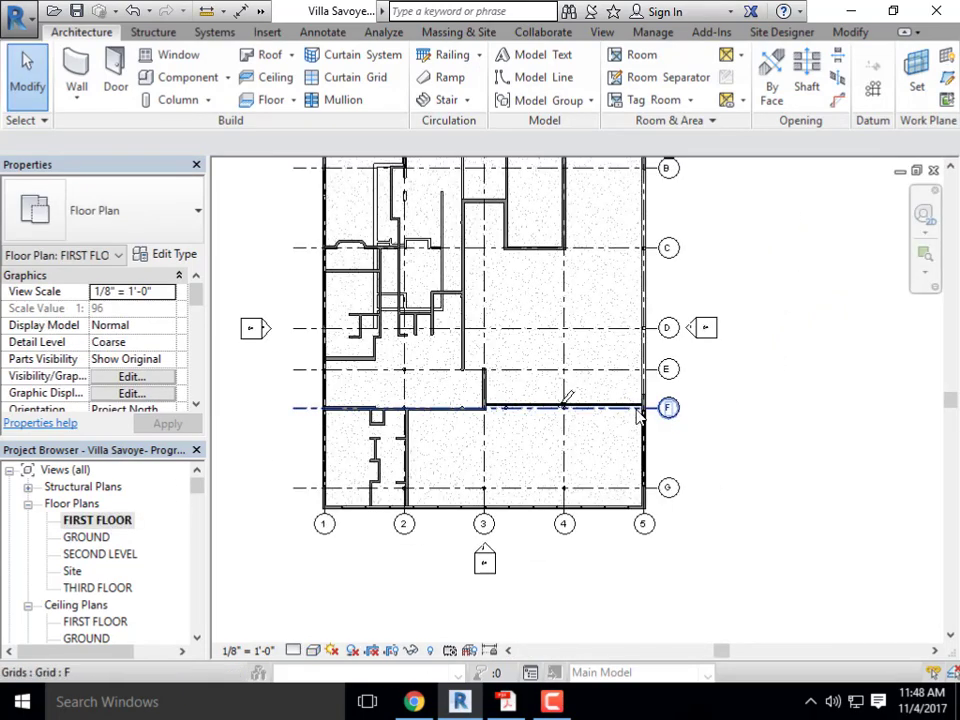
pyautogui.moveTo(568, 396); pyautogui.dragTo(606, 448, button='middle')
pyautogui.scroll(3, 606, 448)
pyautogui.click(563, 432)
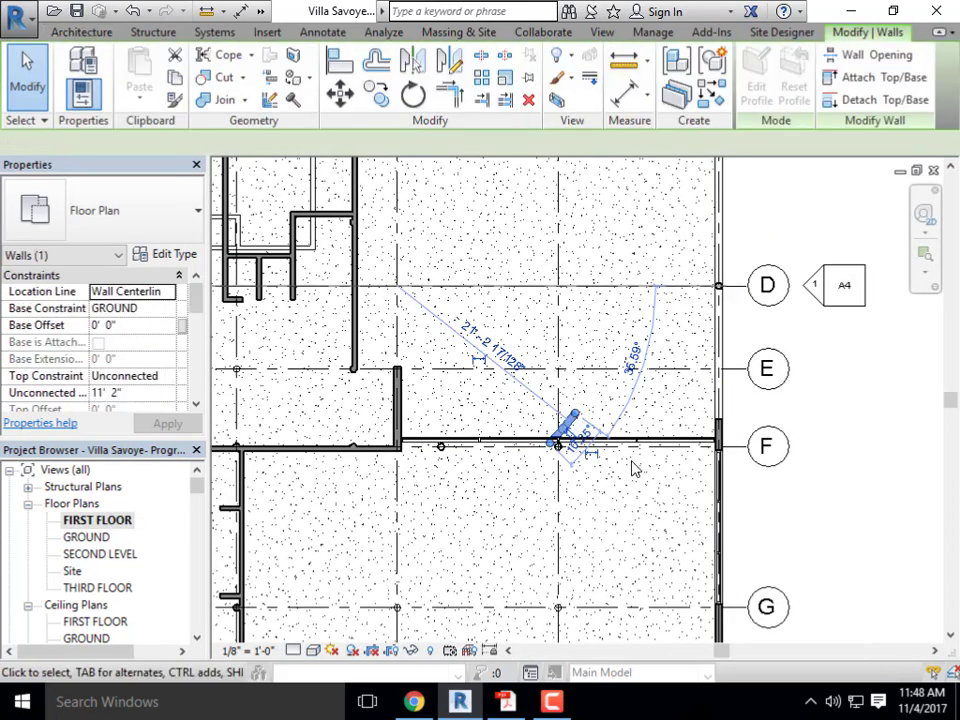
pyautogui.click(830, 77)
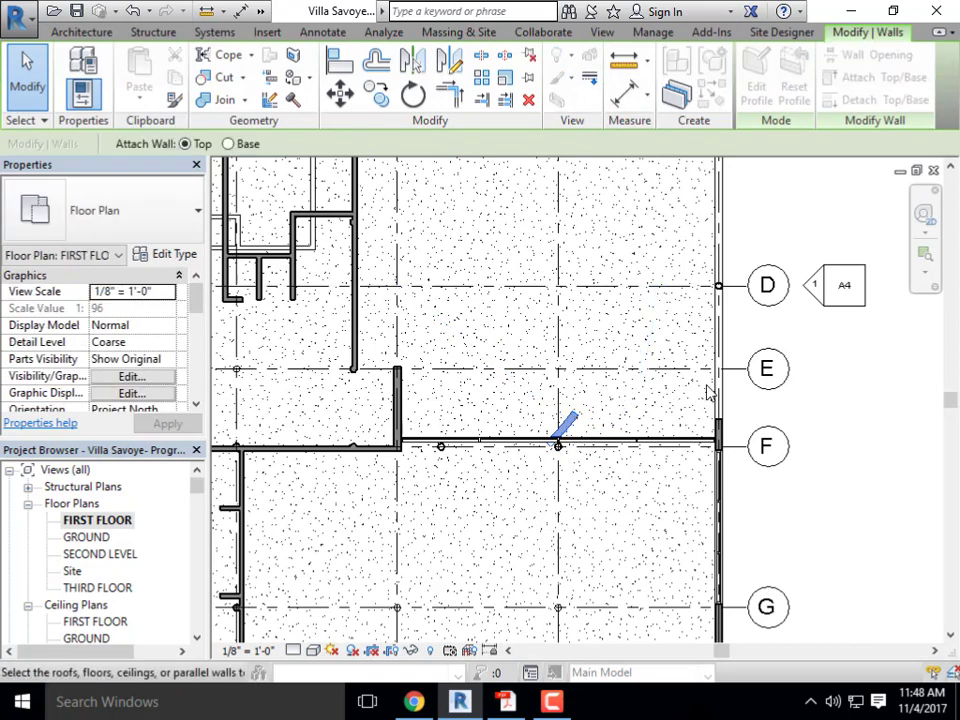
pyautogui.scroll(-4, 745, 411)
pyautogui.press('Escape')
pyautogui.press('Escape')
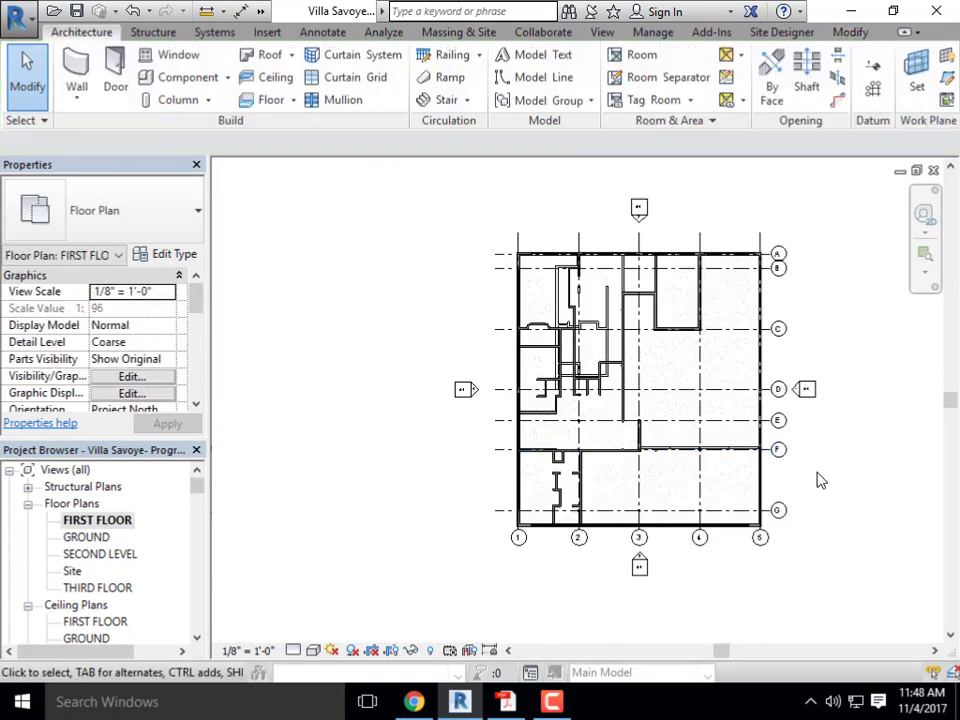
# Pan and zoom the plan to show grids A–G and 1–5
pyautogui.moveTo(816, 480); pyautogui.dragTo(567, 455, button='middle')
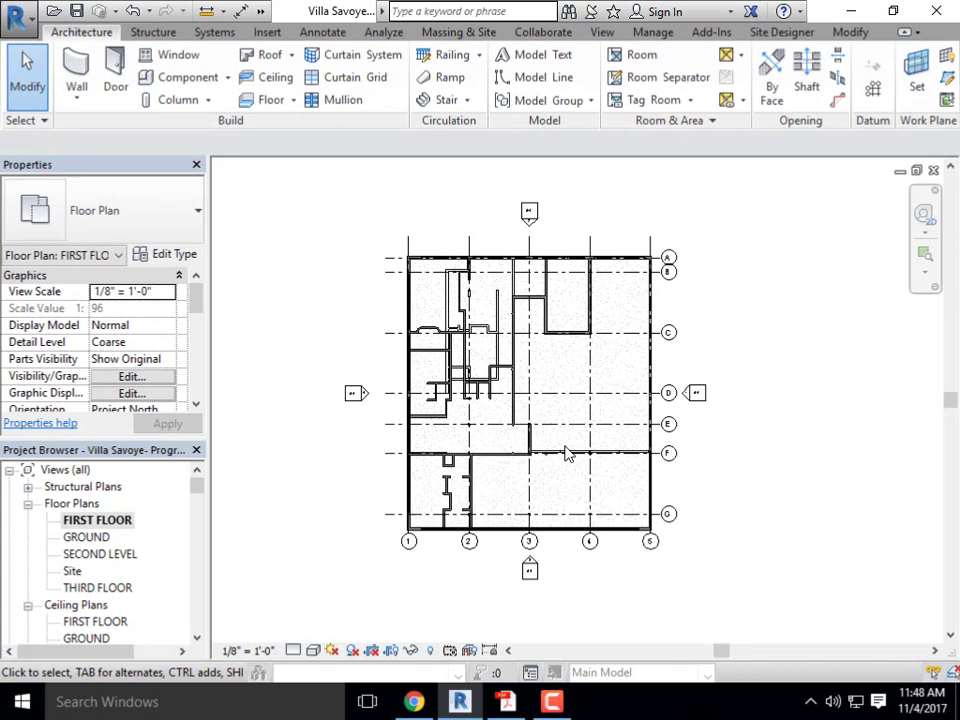
pyautogui.scroll(2, 577, 497)
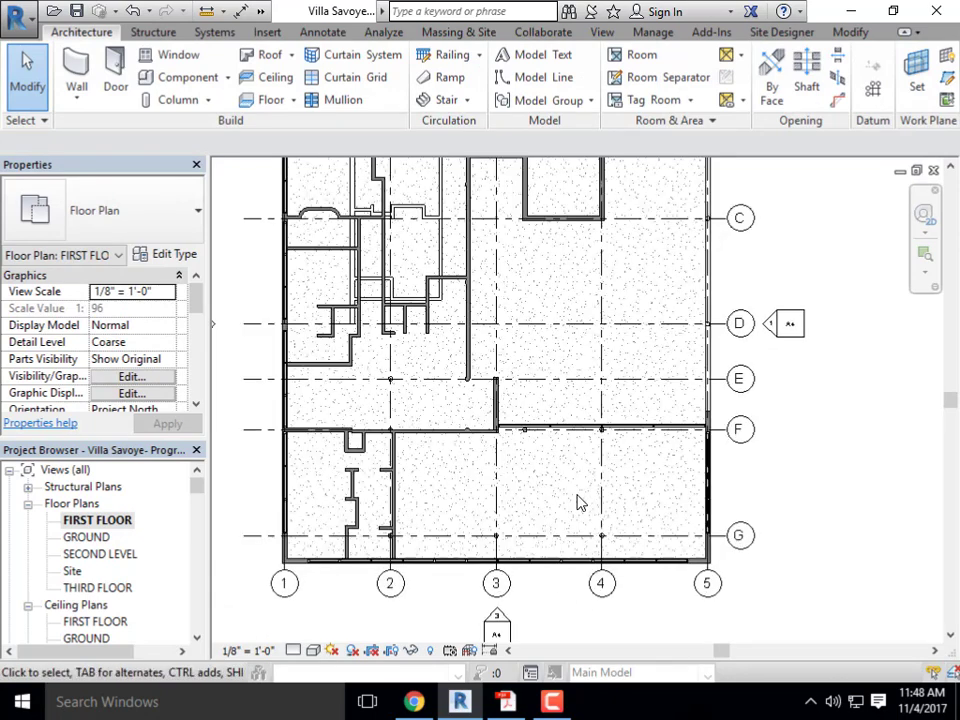
pyautogui.scroll(1, 445, 479)
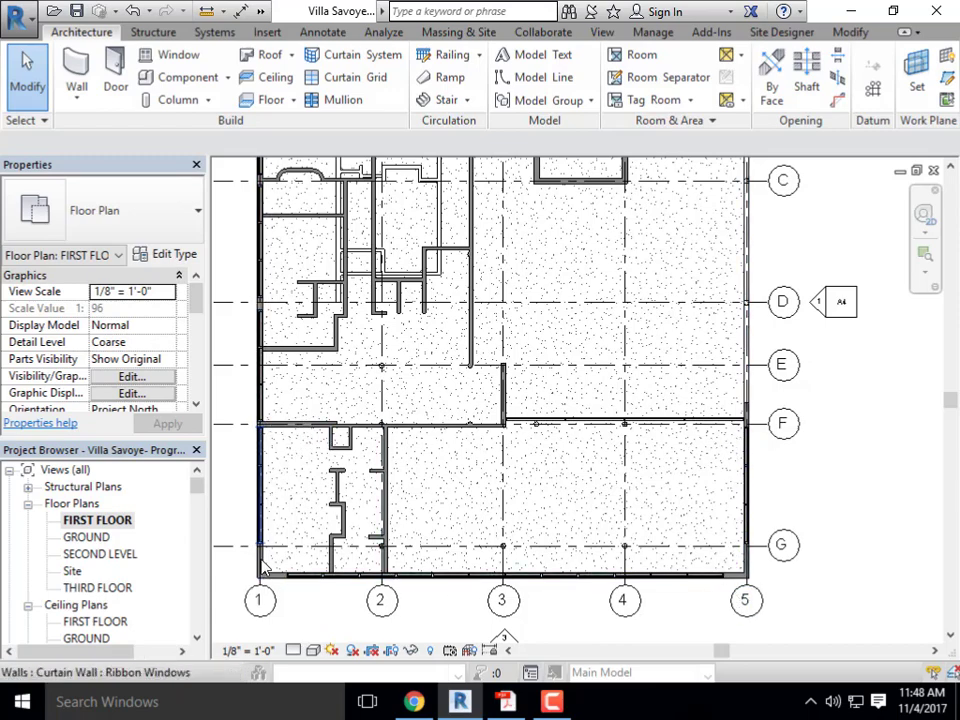
pyautogui.moveTo(384, 437); pyautogui.dragTo(446, 557, button='middle')
pyautogui.scroll(-3, 435, 540)
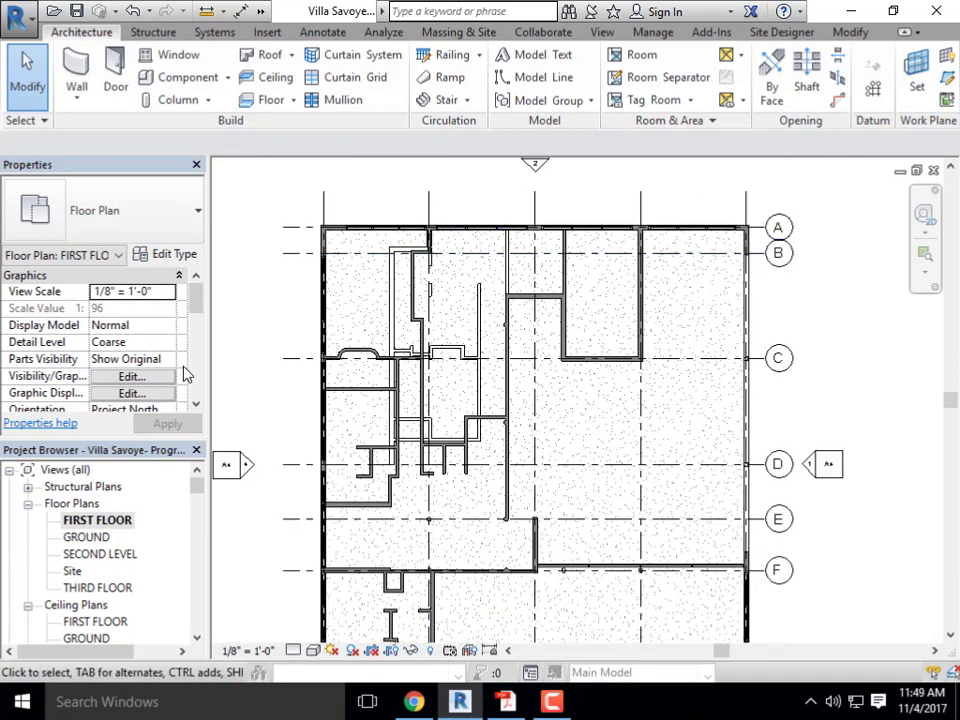
pyautogui.moveTo(459, 586); pyautogui.dragTo(439, 426, button='middle')
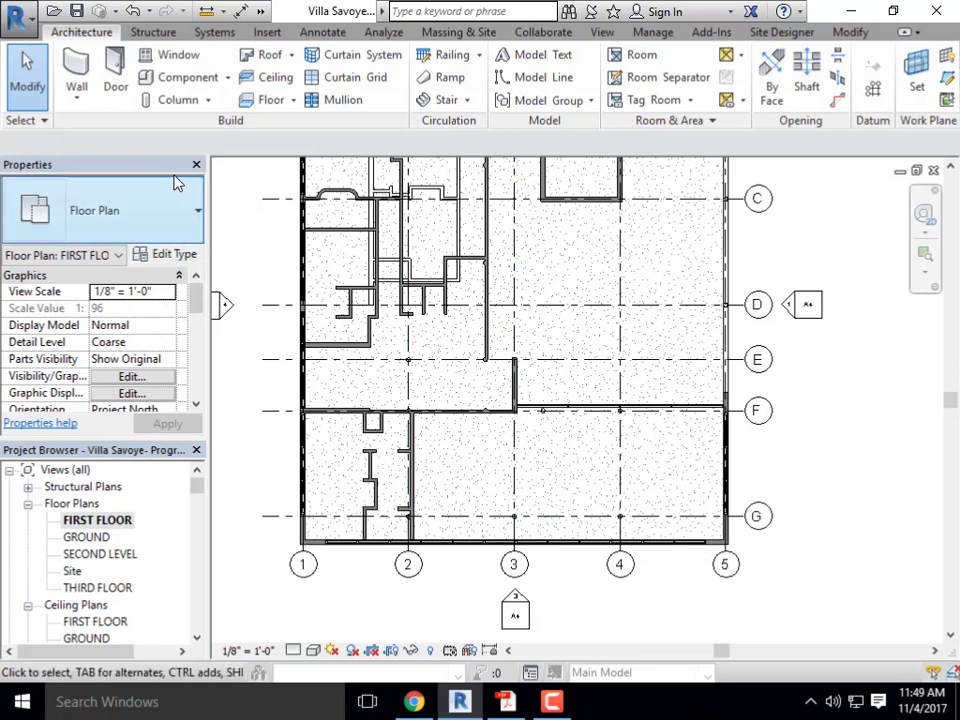
# Start a new floor with the type left as Finish Floor 6" Concrete
pyautogui.click(272, 101)
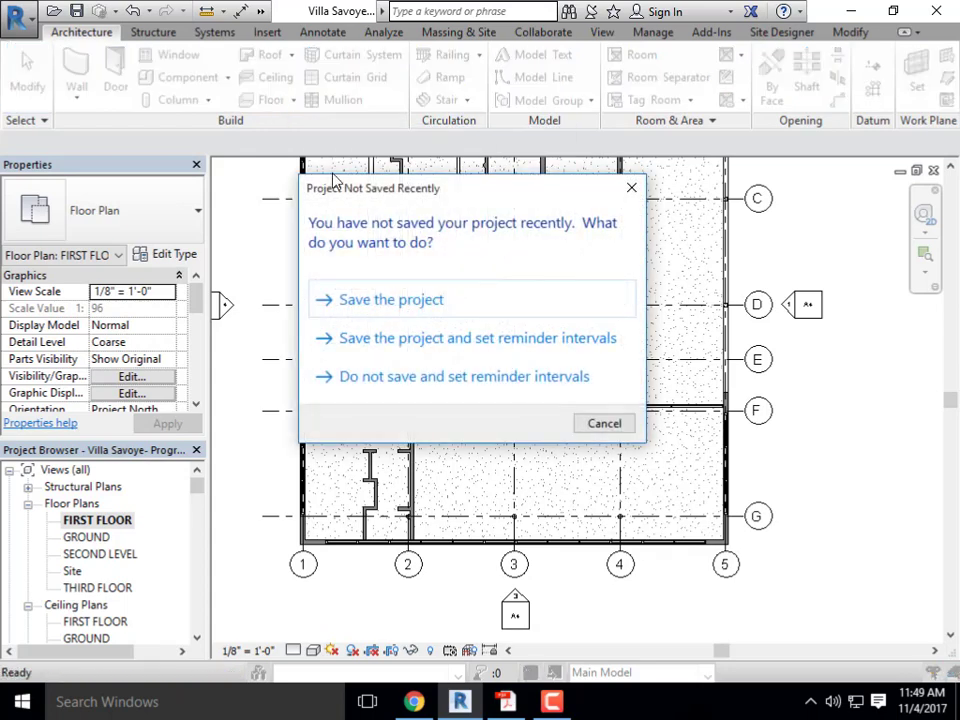
pyautogui.click(630, 428)
pyautogui.click(195, 228)
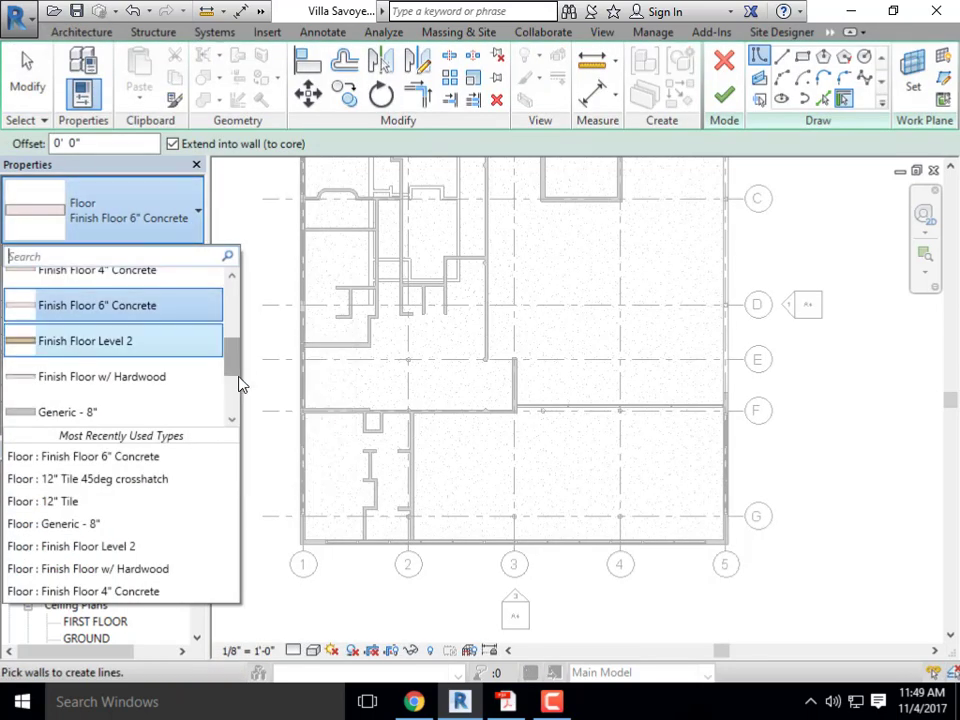
pyautogui.moveTo(231, 373); pyautogui.dragTo(236, 295)
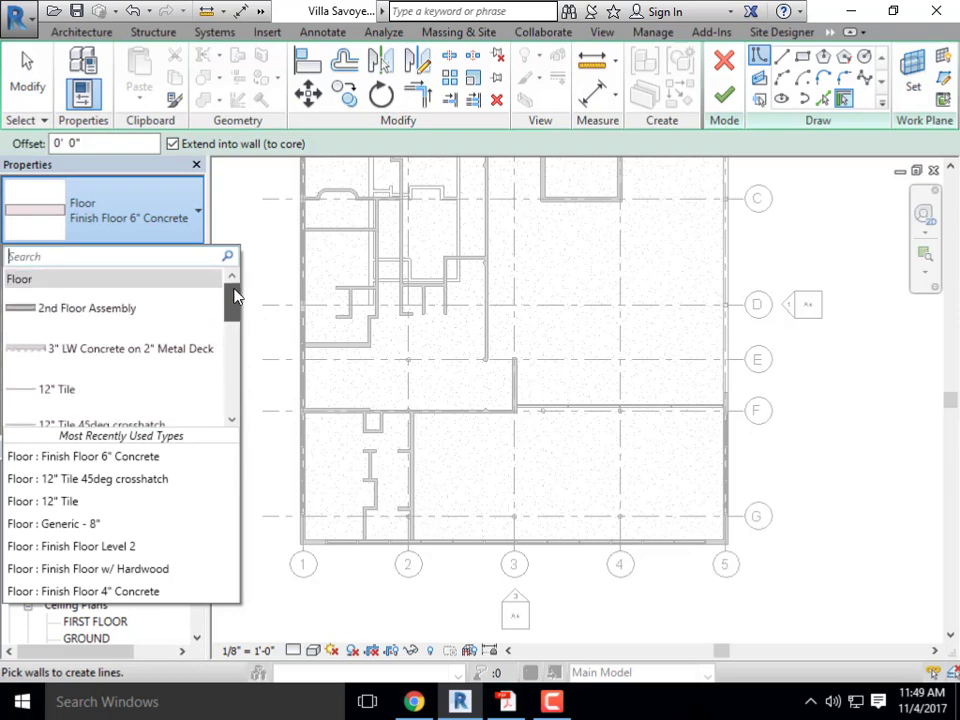
pyautogui.click(84, 128)
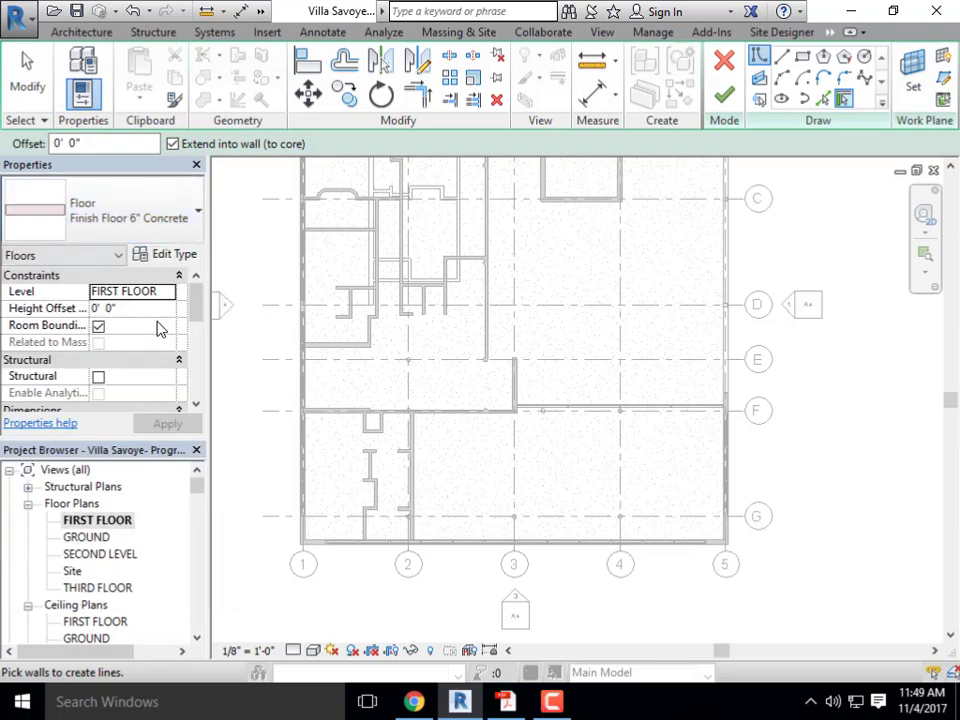
# Duplicate the floor type as 'Finish Floor - Living Room/Kitchen, 6" Tan Tiles'
pyautogui.click(182, 257)
pyautogui.click(647, 141)
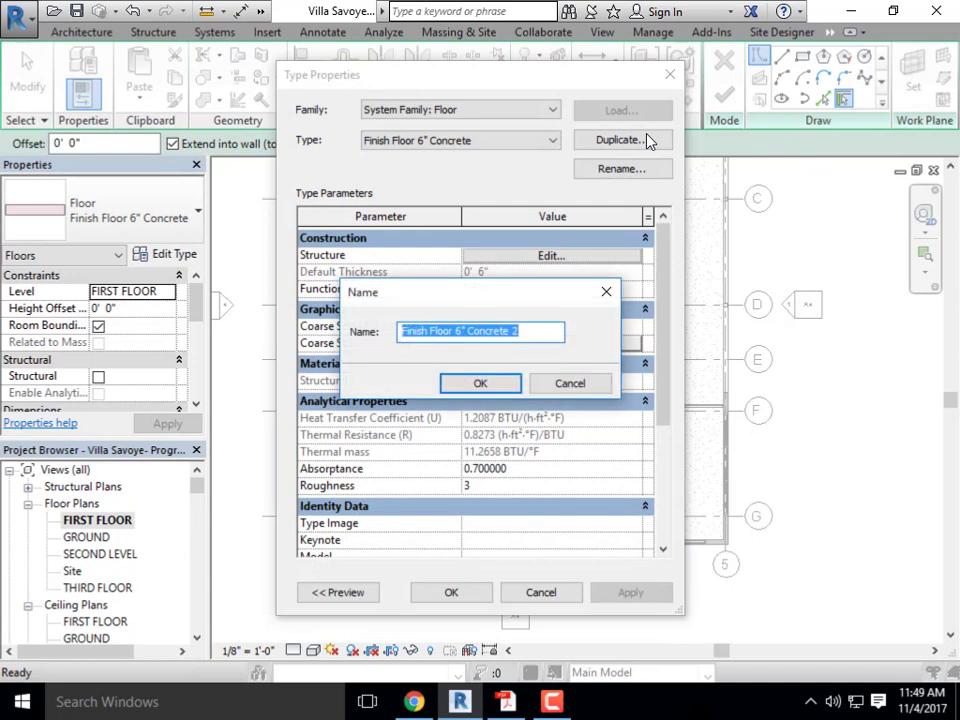
pyautogui.write('Finish Floor ')
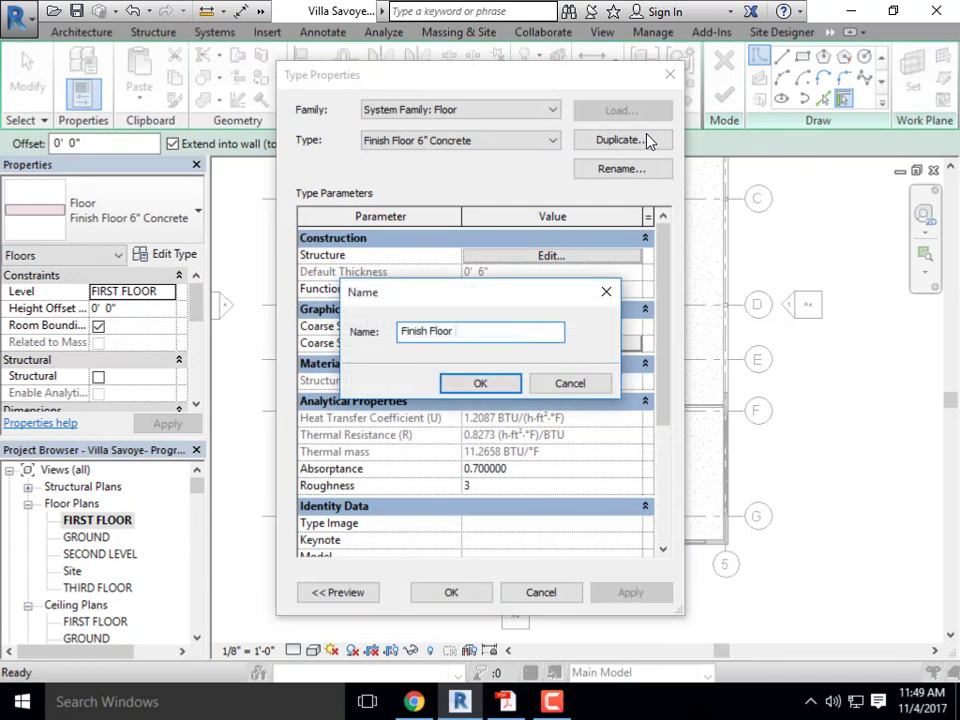
pyautogui.write('- Living Room/Kitchen')
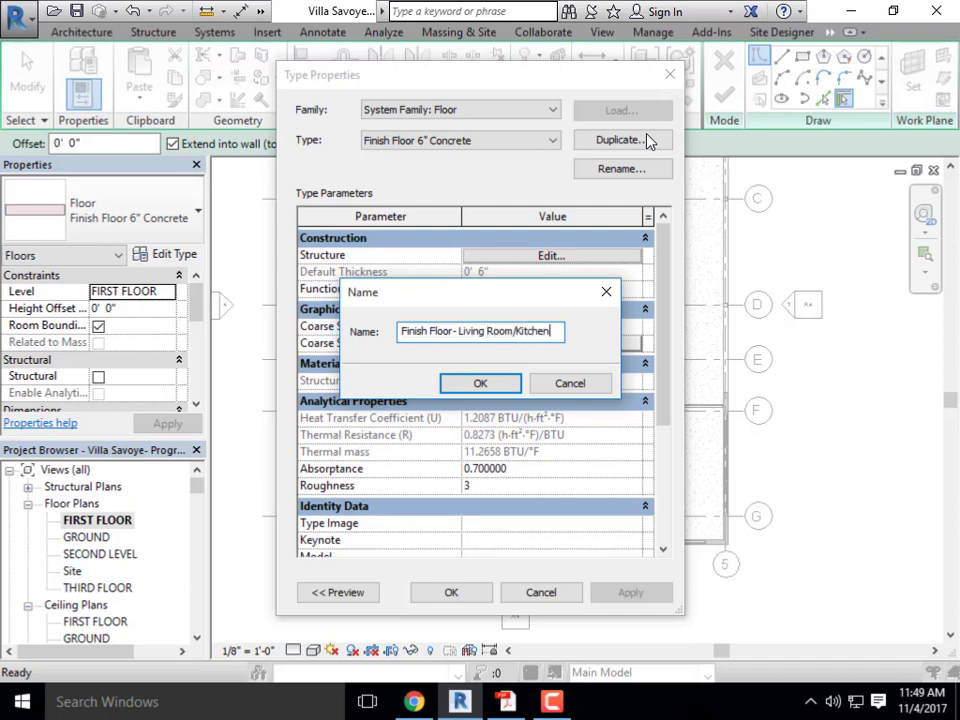
pyautogui.write(', 6"')
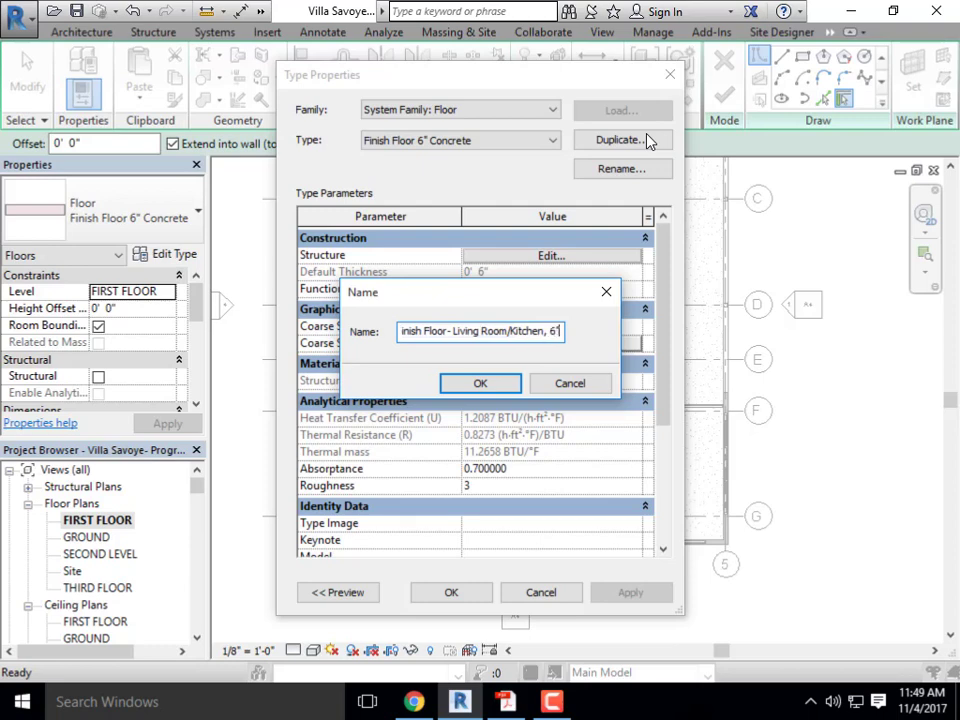
pyautogui.write(' Tan Tiles')
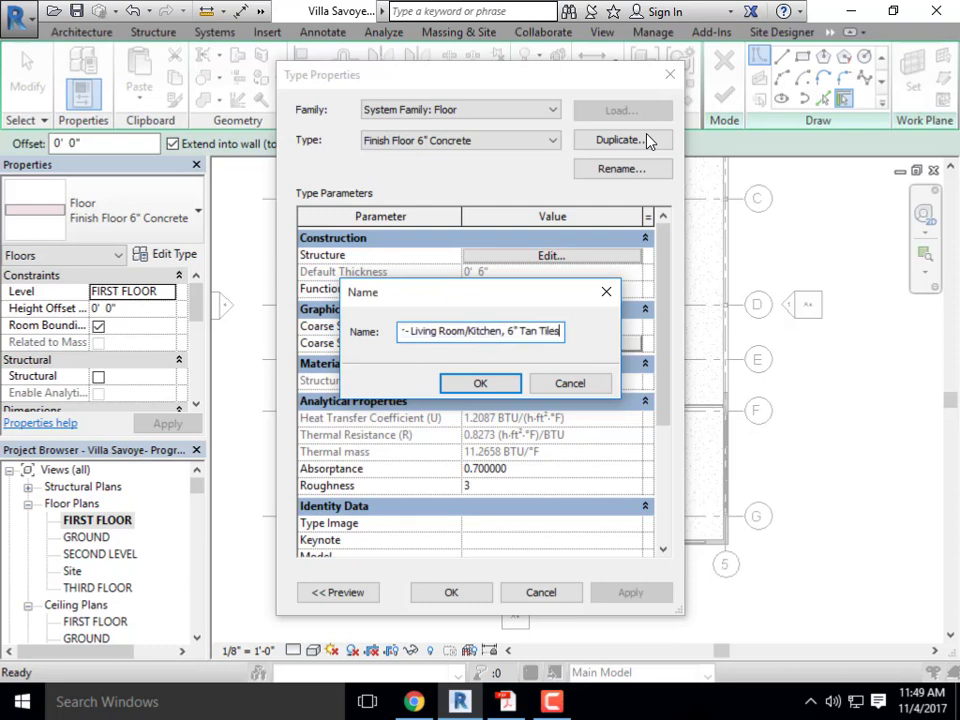
pyautogui.click(474, 385)
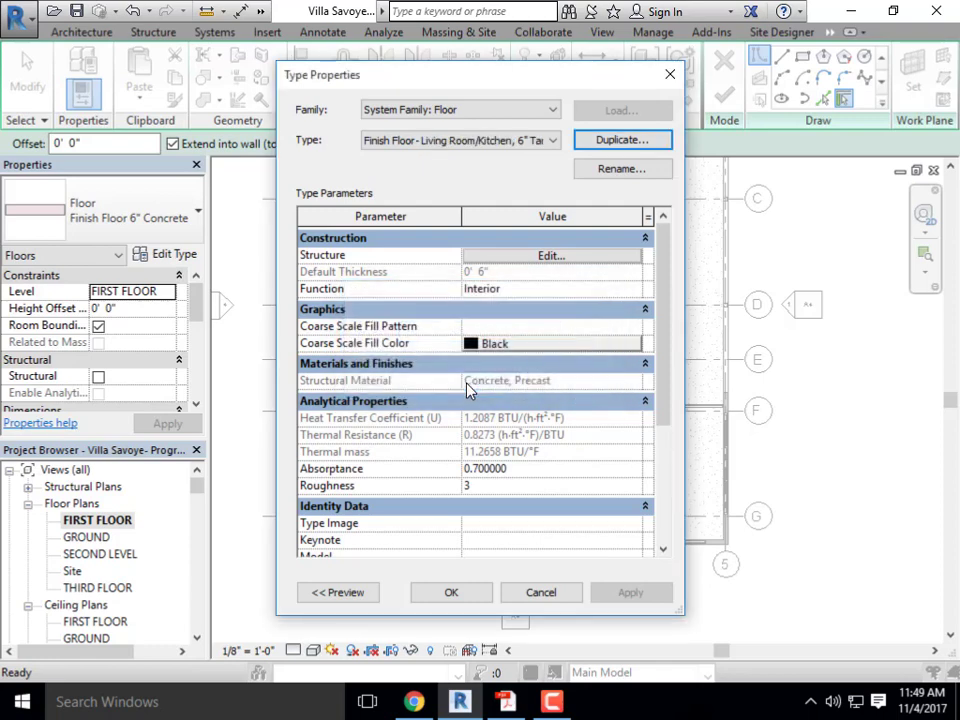
# Set the floor's structure layer thickness to 1/4"
pyautogui.click(563, 259)
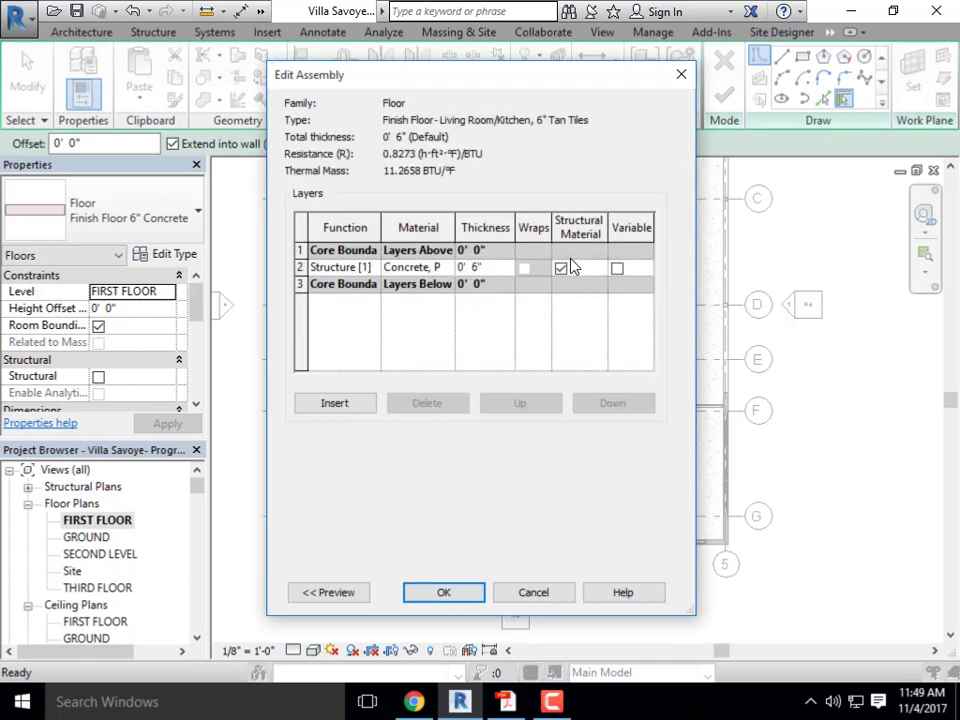
pyautogui.click(496, 271)
pyautogui.write('1/4')
pyautogui.press('Tab')
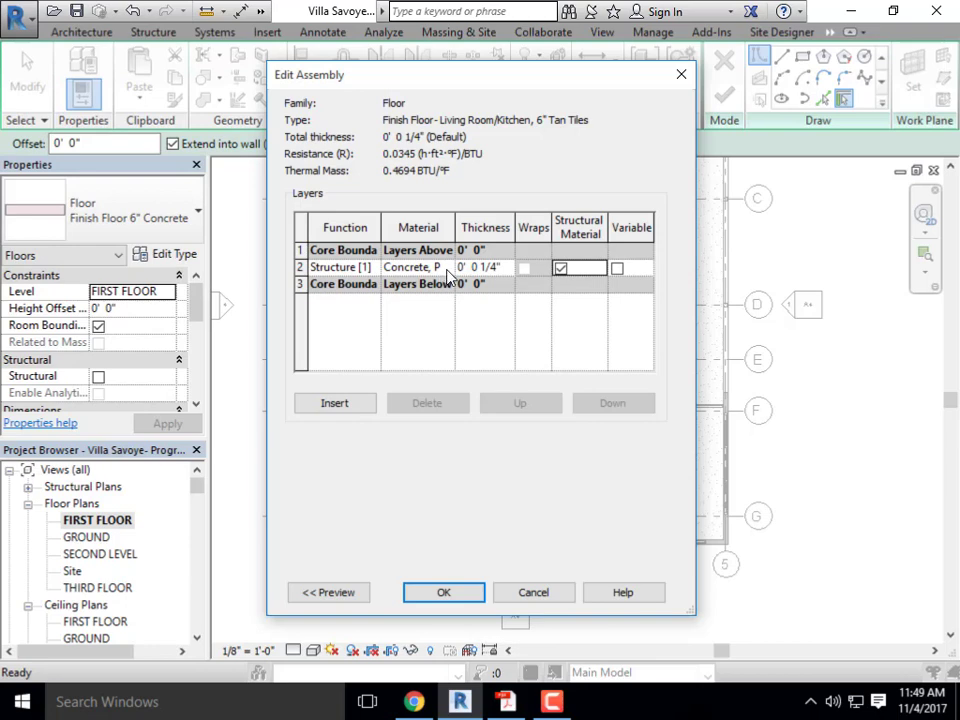
# Create a new material for the structure layer named 'Living Room/Kitchen Tiles'
pyautogui.click(450, 270)
pyautogui.click(445, 267)
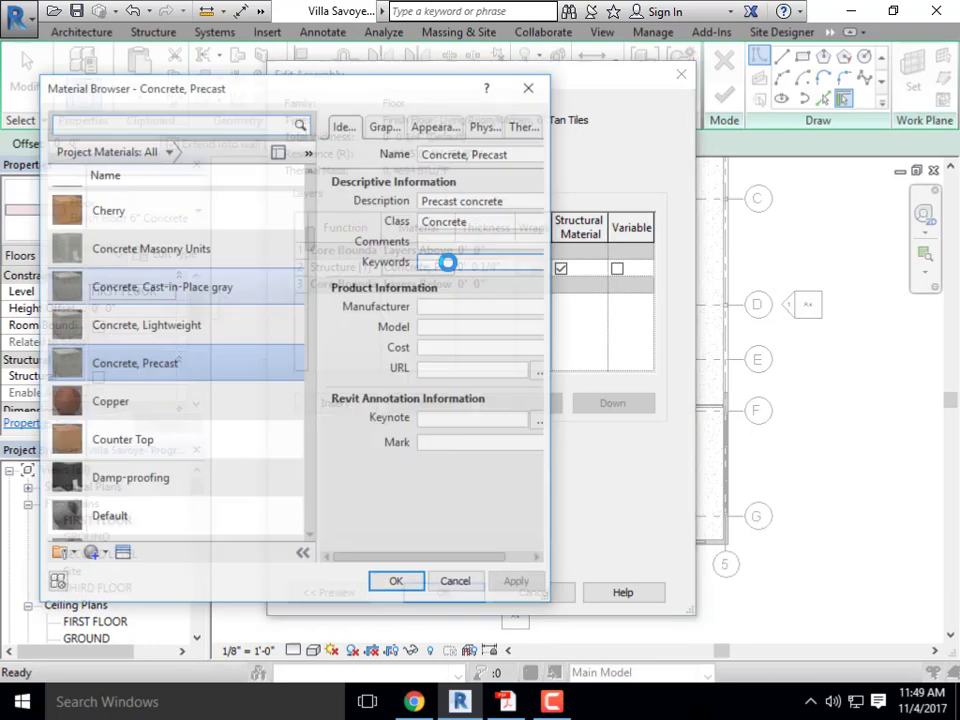
pyautogui.click(90, 553)
pyautogui.click(100, 571)
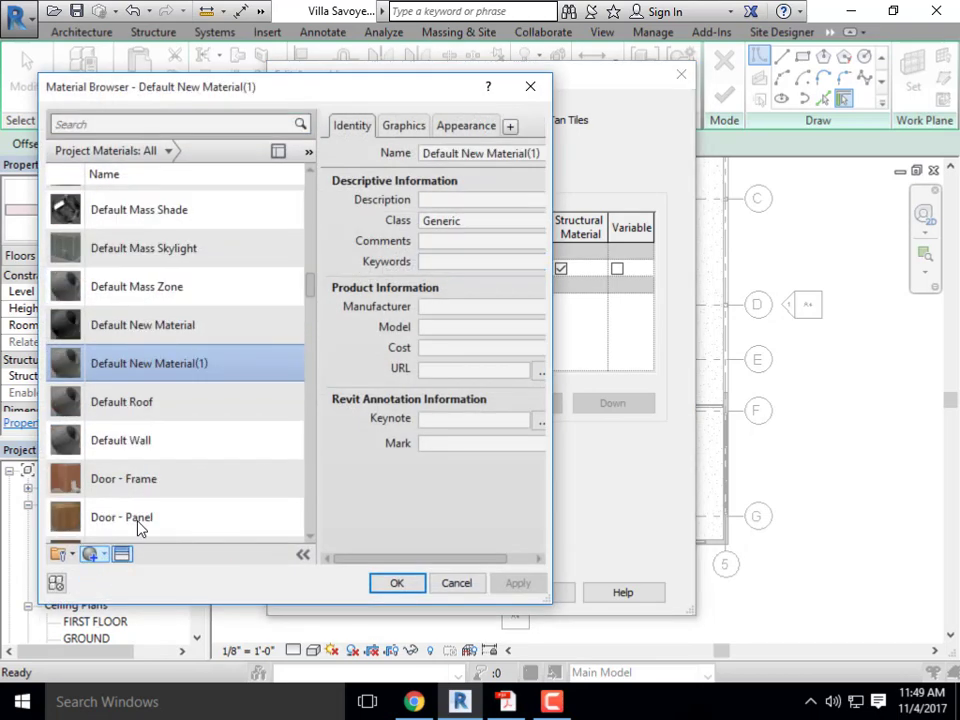
pyautogui.rightClick(152, 345)
pyautogui.click(199, 388)
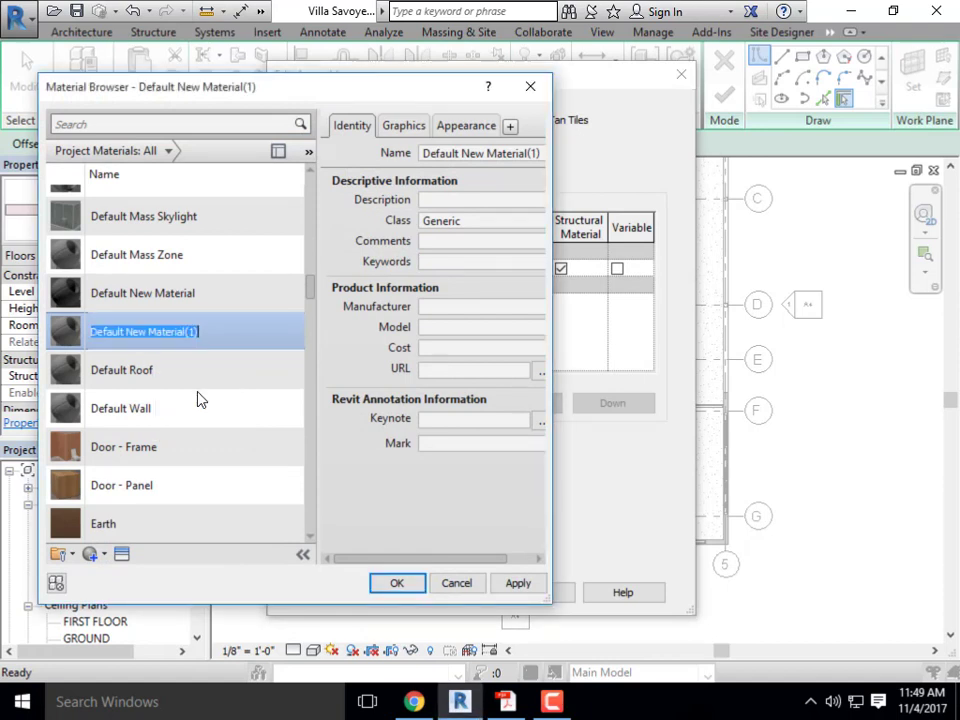
pyautogui.write('Living R')
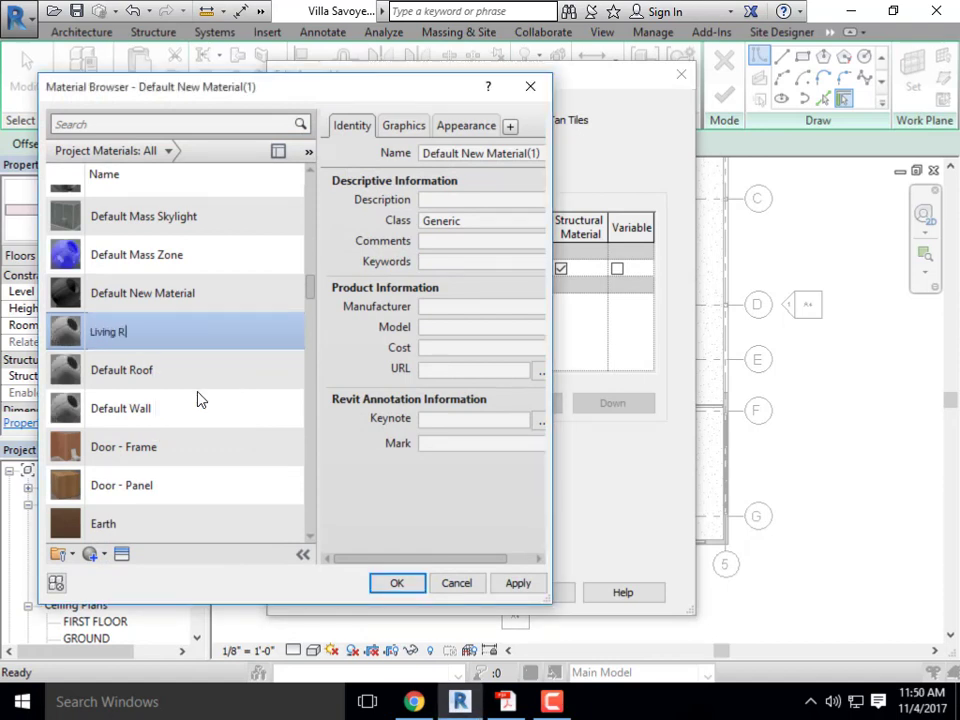
pyautogui.write('oom Tiles')
pyautogui.click(147, 334)
pyautogui.write('Room/Kitchen')
pyautogui.click(182, 370)
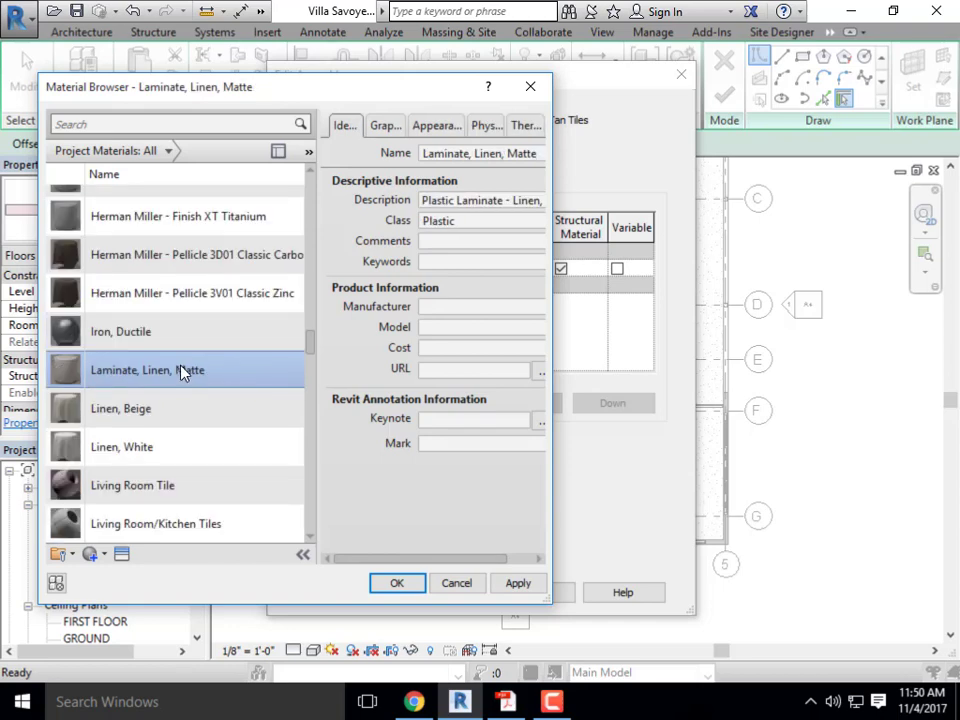
pyautogui.click(161, 528)
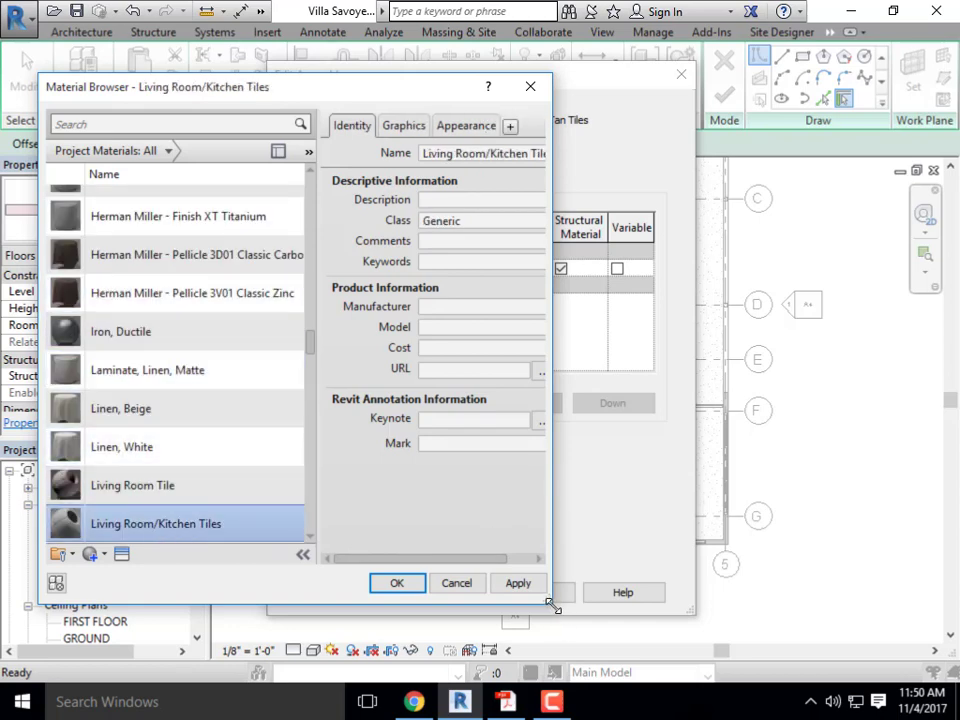
# Widen the Material Browser and view the new material's Appearance settings without choosing an image
pyautogui.moveTo(552, 605); pyautogui.dragTo(726, 627)
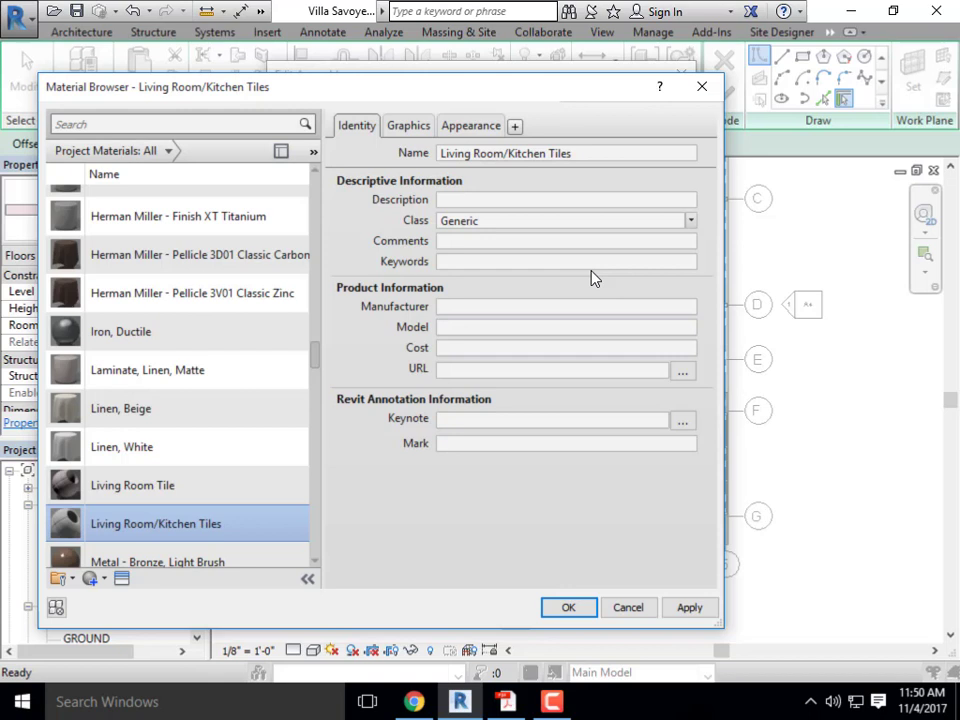
pyautogui.click(471, 127)
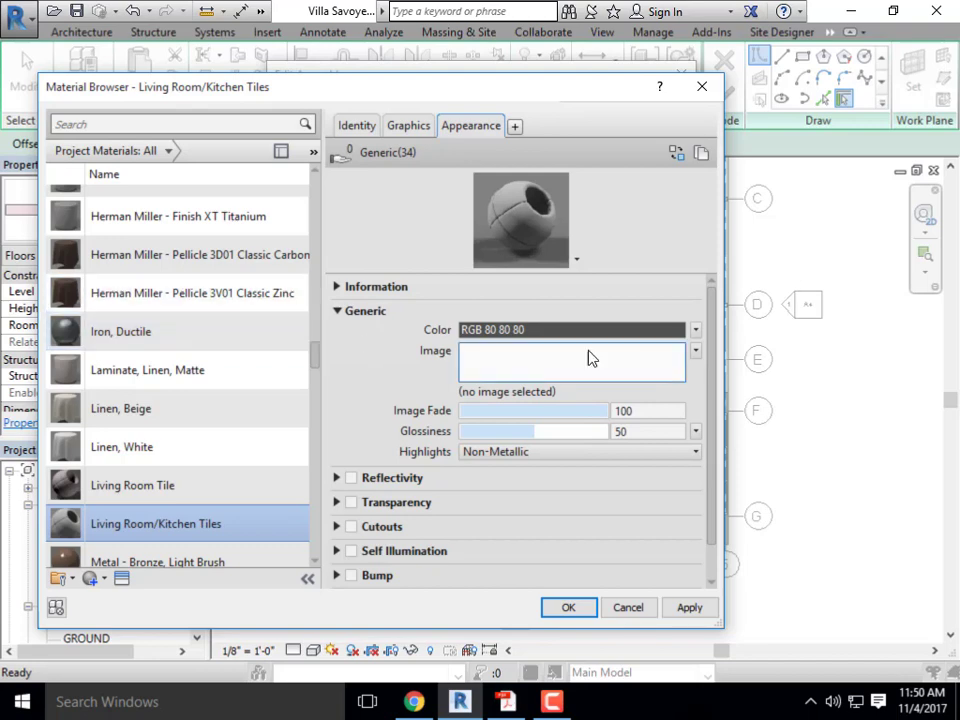
pyautogui.click(533, 400)
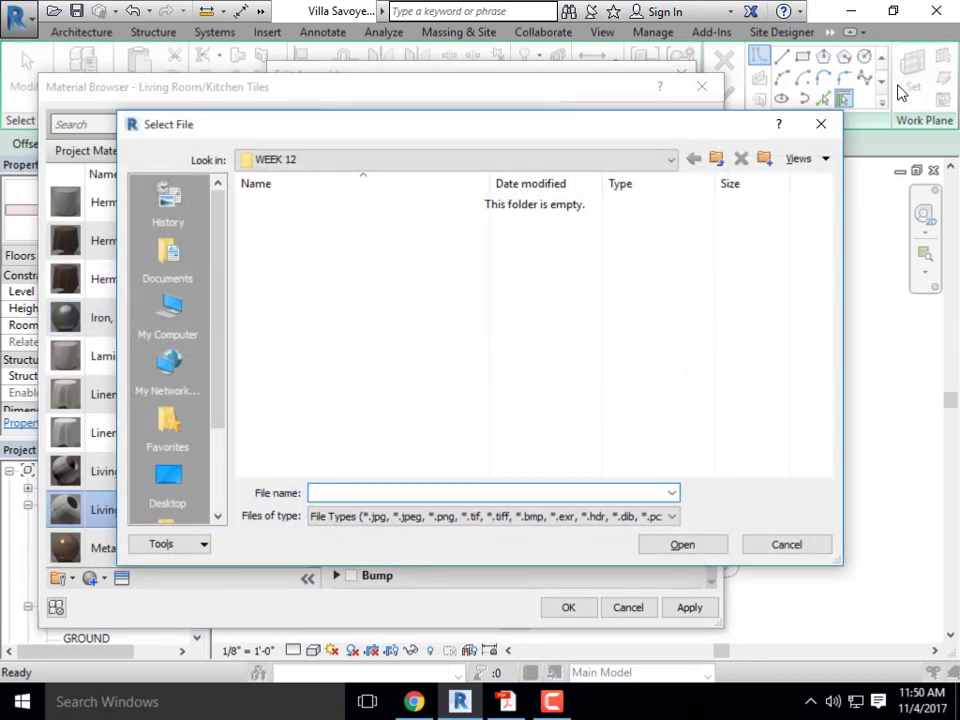
pyautogui.click(825, 124)
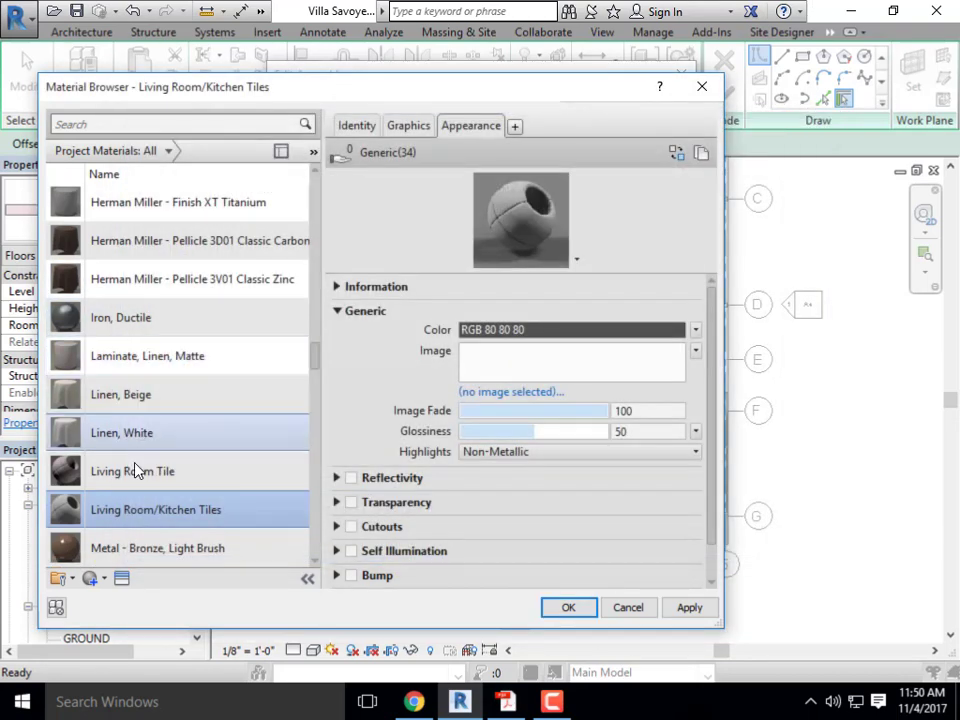
# Browse the Metal - Bronze, Iron Ductile and Herman Miller materials, then inspect GRASS's image file
pyautogui.click(180, 548)
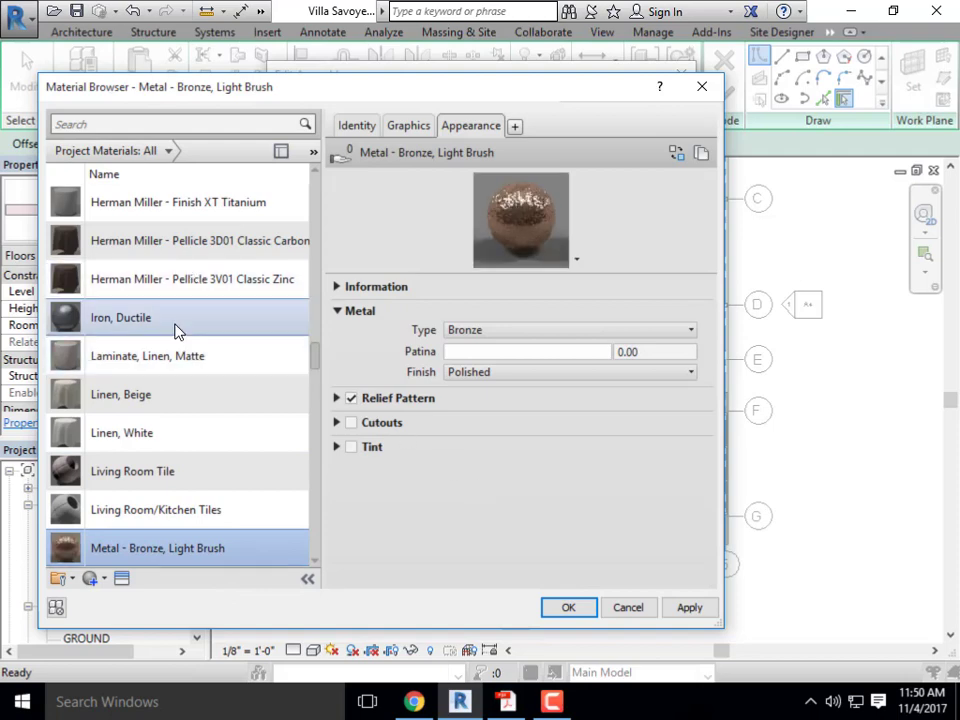
pyautogui.click(176, 322)
pyautogui.scroll(5, 317, 362)
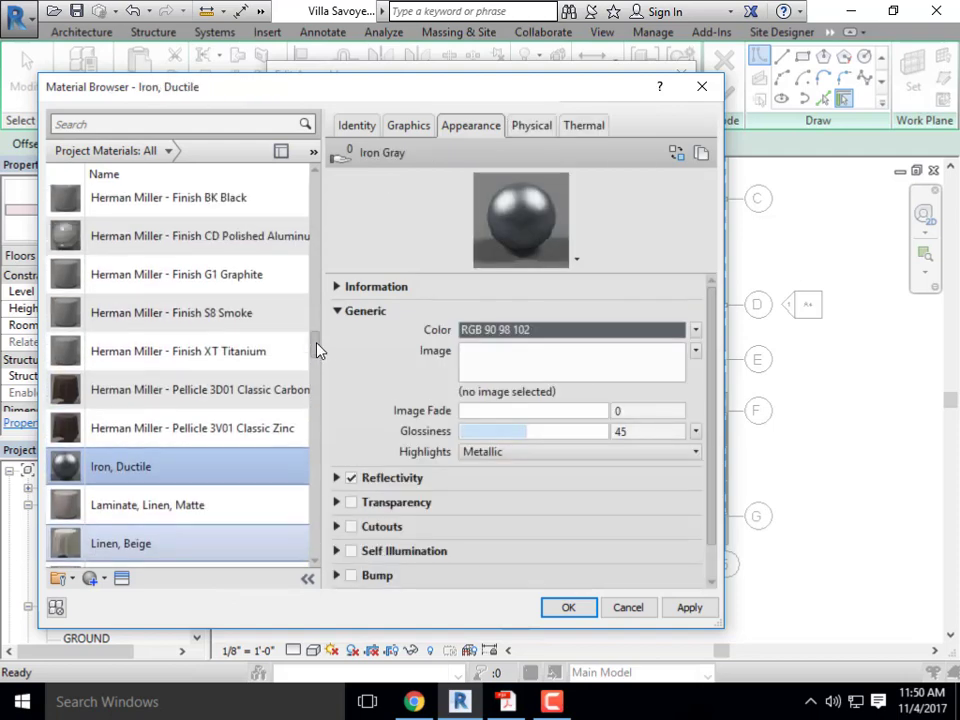
pyautogui.click(270, 343)
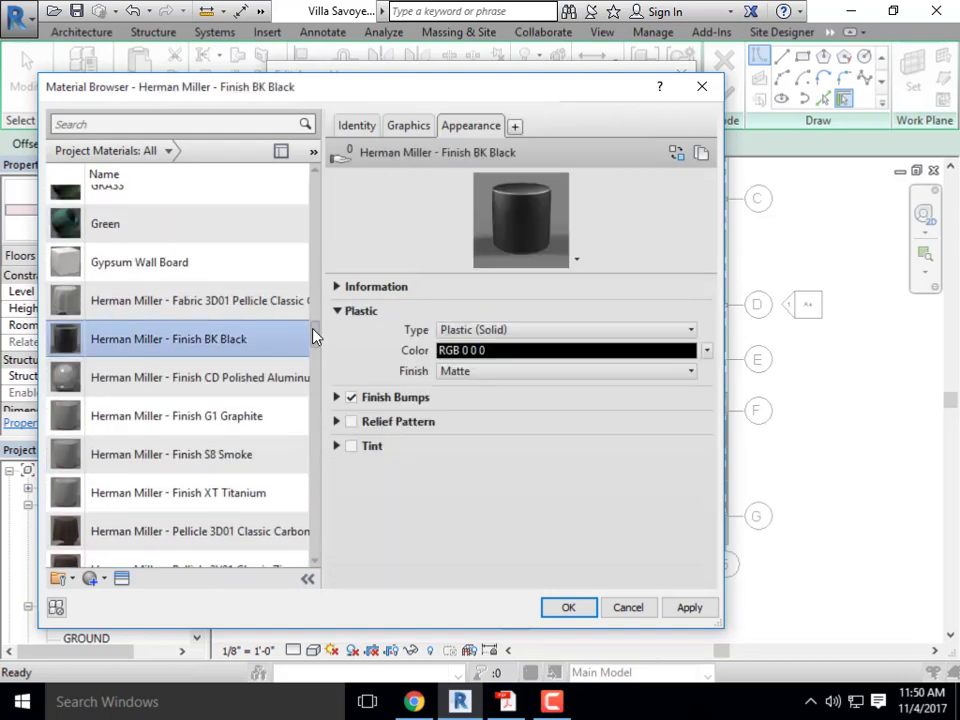
pyautogui.moveTo(315, 336); pyautogui.dragTo(315, 317)
pyautogui.click(183, 398)
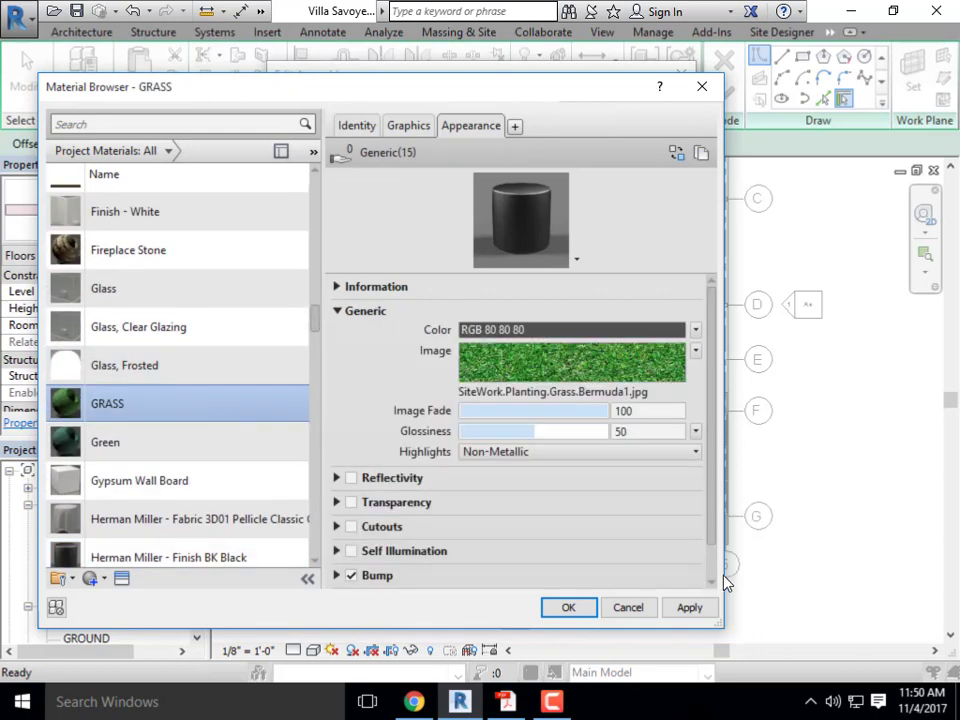
pyautogui.click(553, 398)
pyautogui.press('Return')
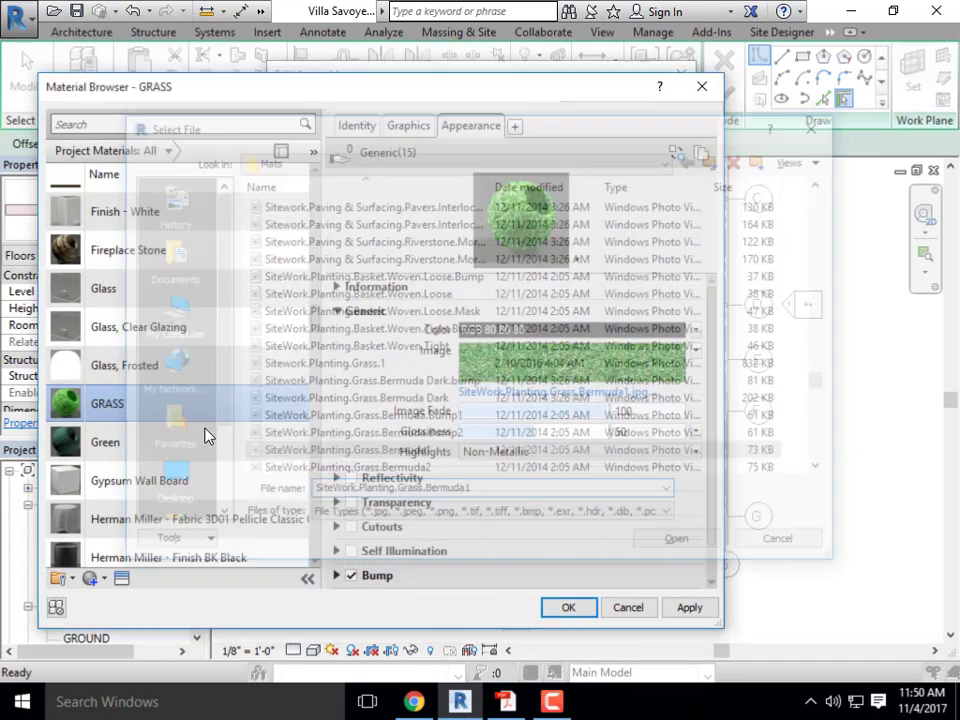
pyautogui.moveTo(320, 330); pyautogui.dragTo(316, 365)
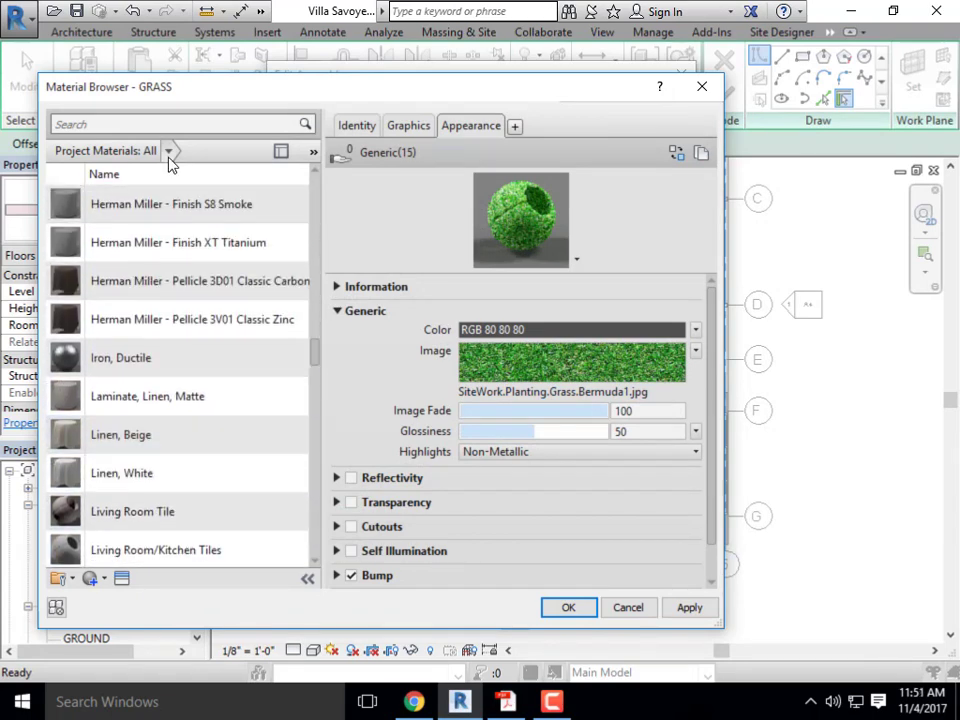
# Search the material list for 'liv' and select the Living Room/Kitchen Tiles material
pyautogui.click(133, 125)
pyautogui.write('liv')
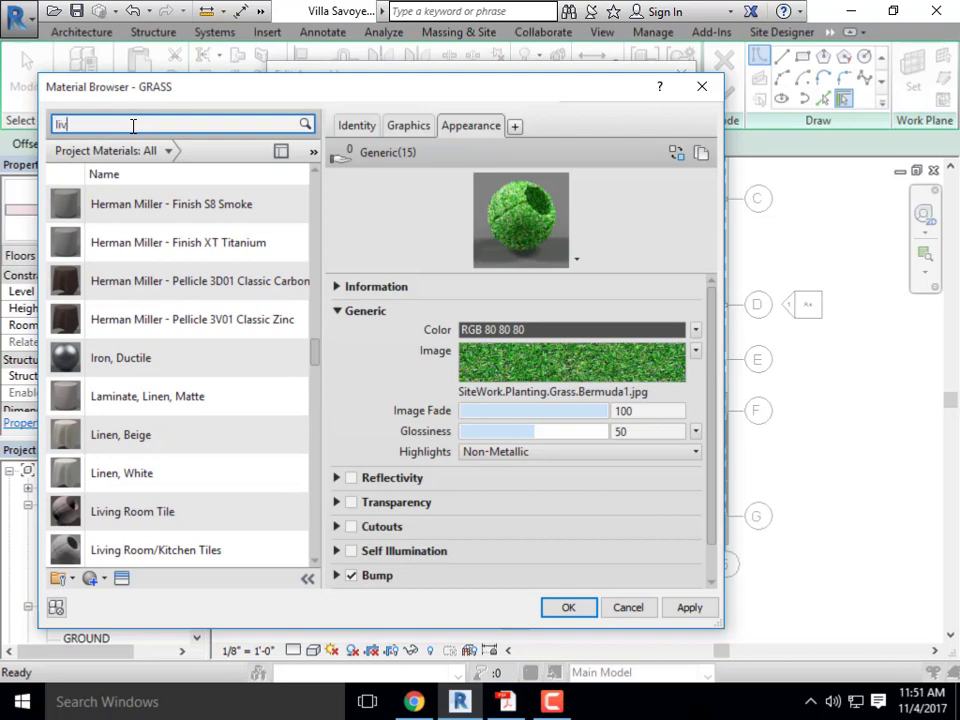
pyautogui.click(182, 265)
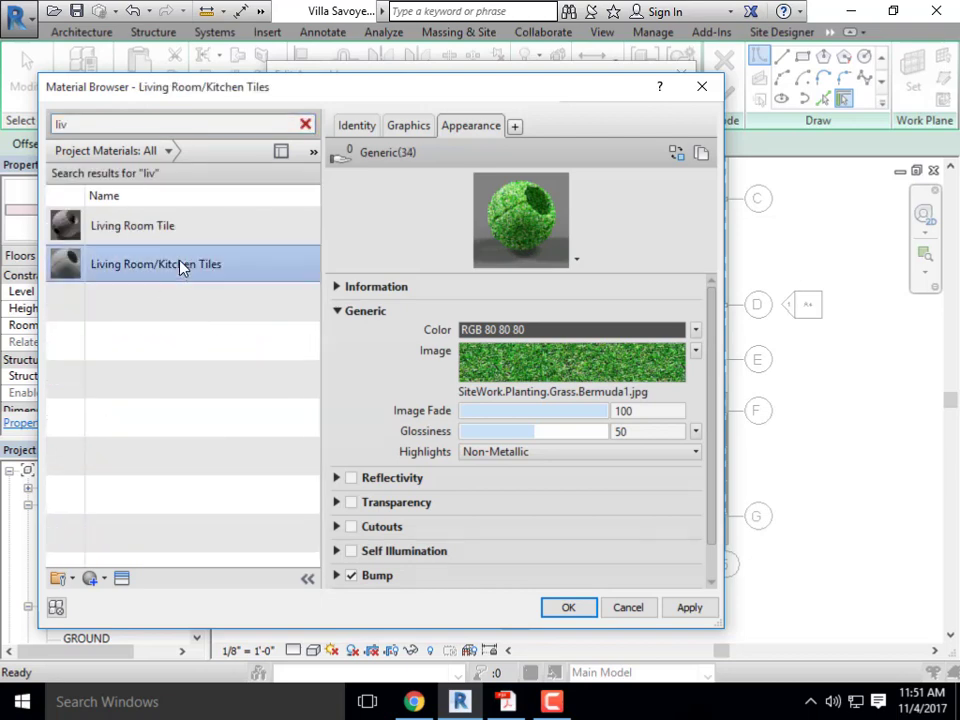
# Open the image file browser for the tile material and display the Mats files as thumbnails
pyautogui.click(510, 393)
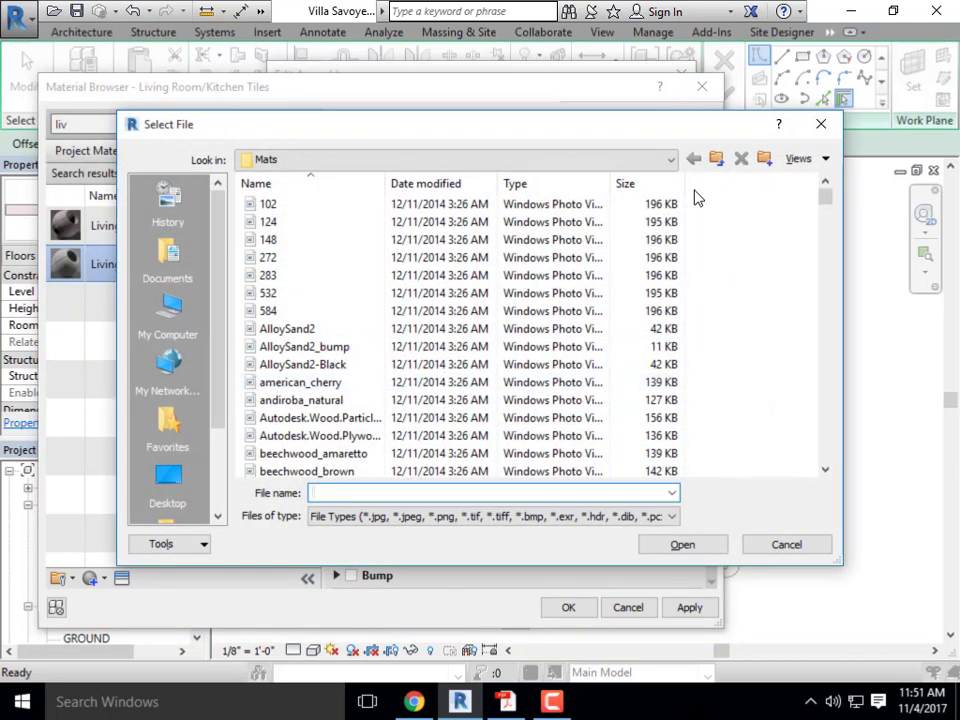
pyautogui.click(806, 159)
pyautogui.click(838, 222)
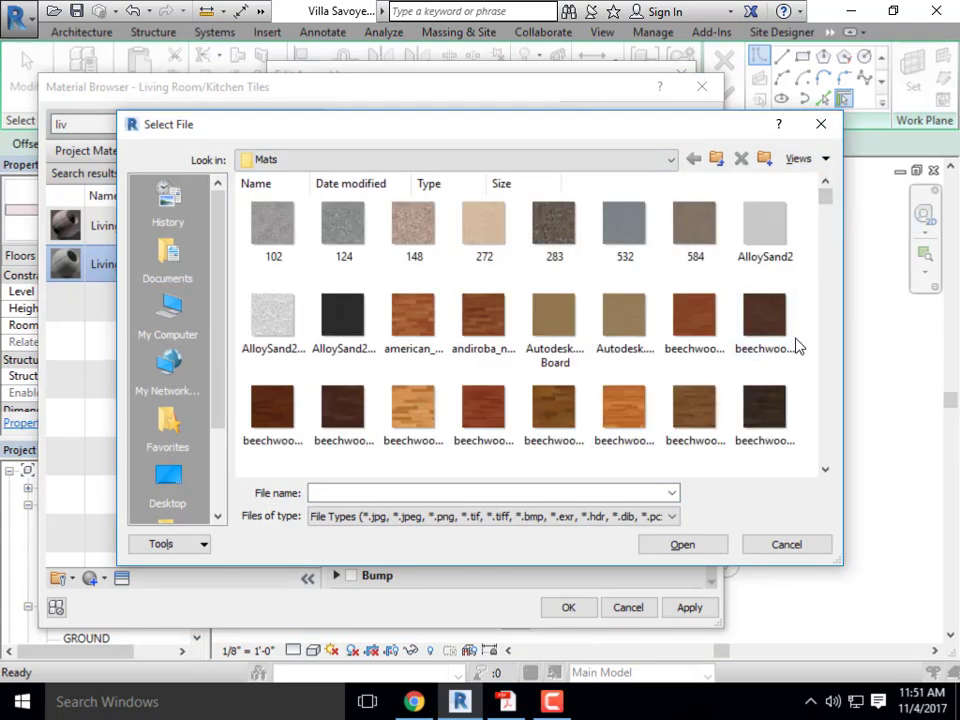
pyautogui.click(825, 468)
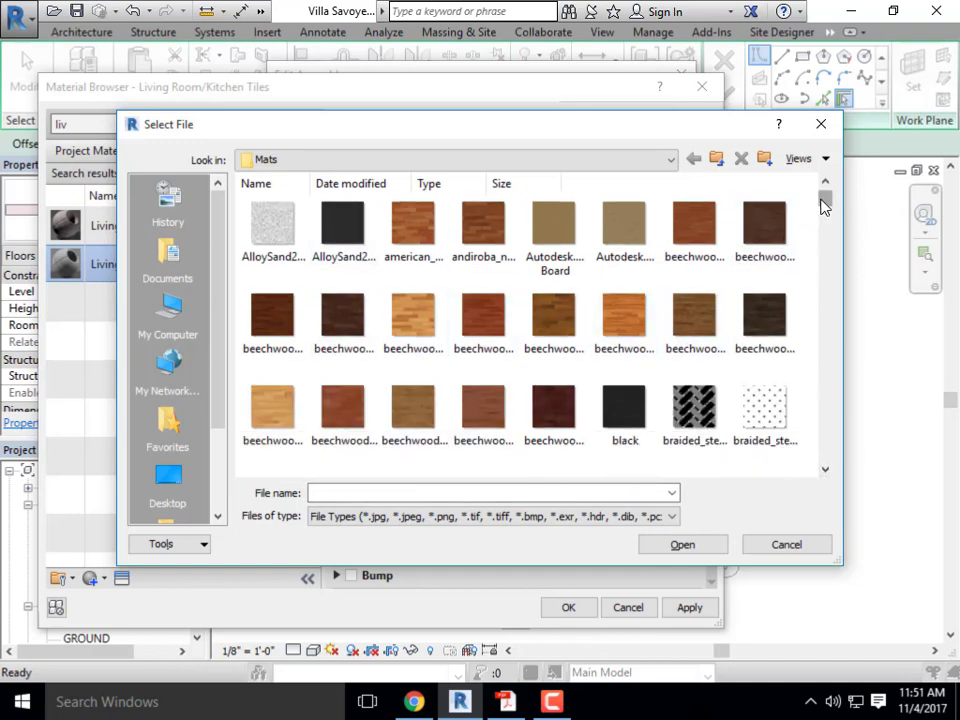
pyautogui.moveTo(823, 201); pyautogui.dragTo(823, 210)
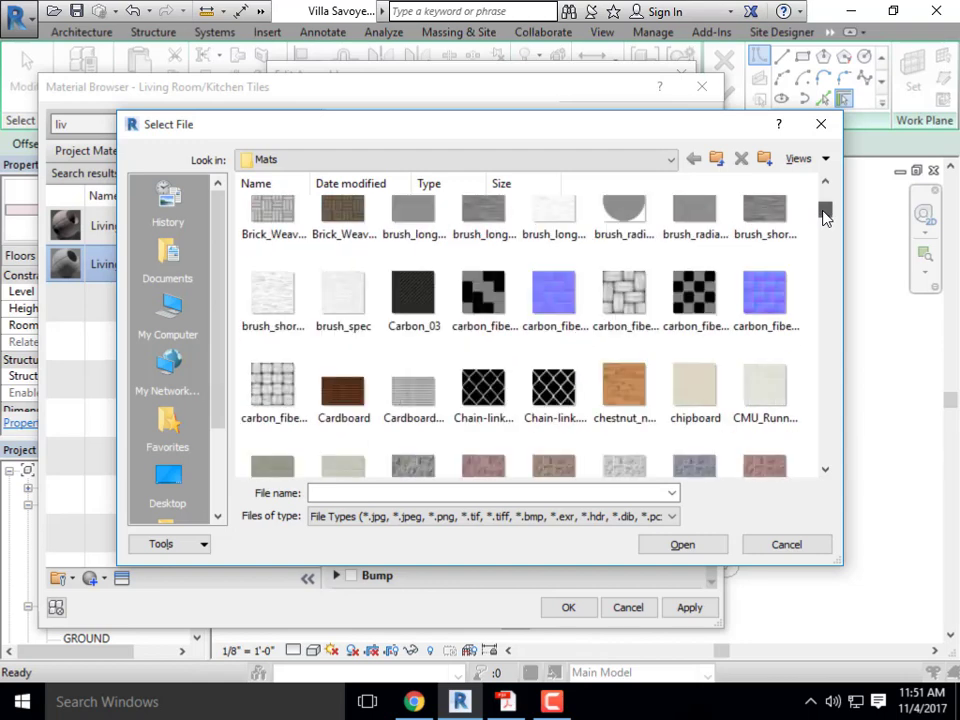
pyautogui.click(825, 185)
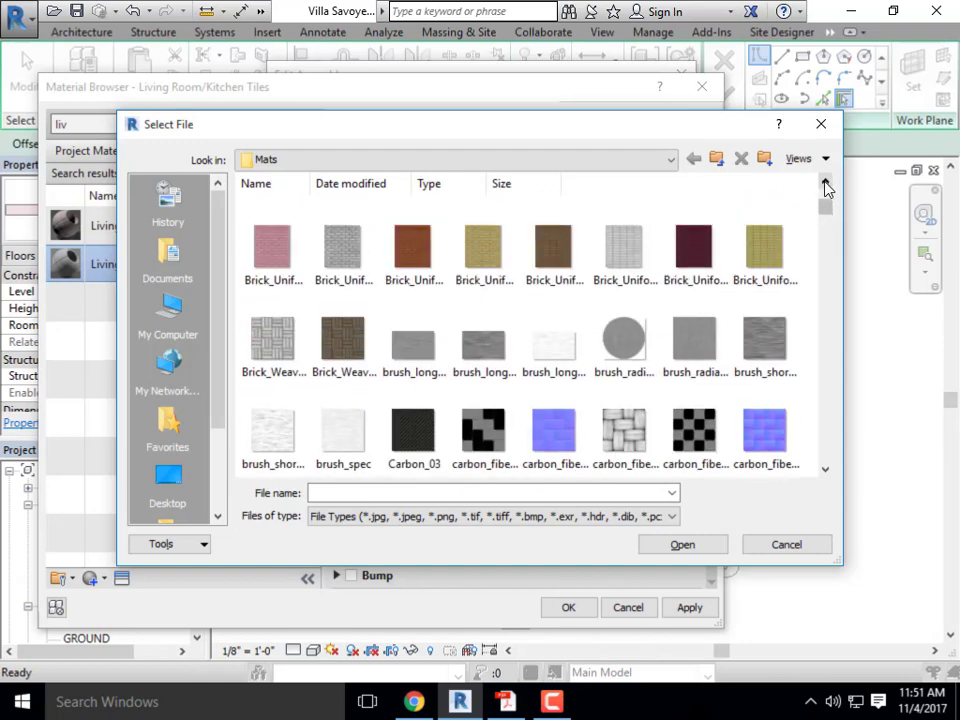
pyautogui.moveTo(827, 208); pyautogui.dragTo(825, 259)
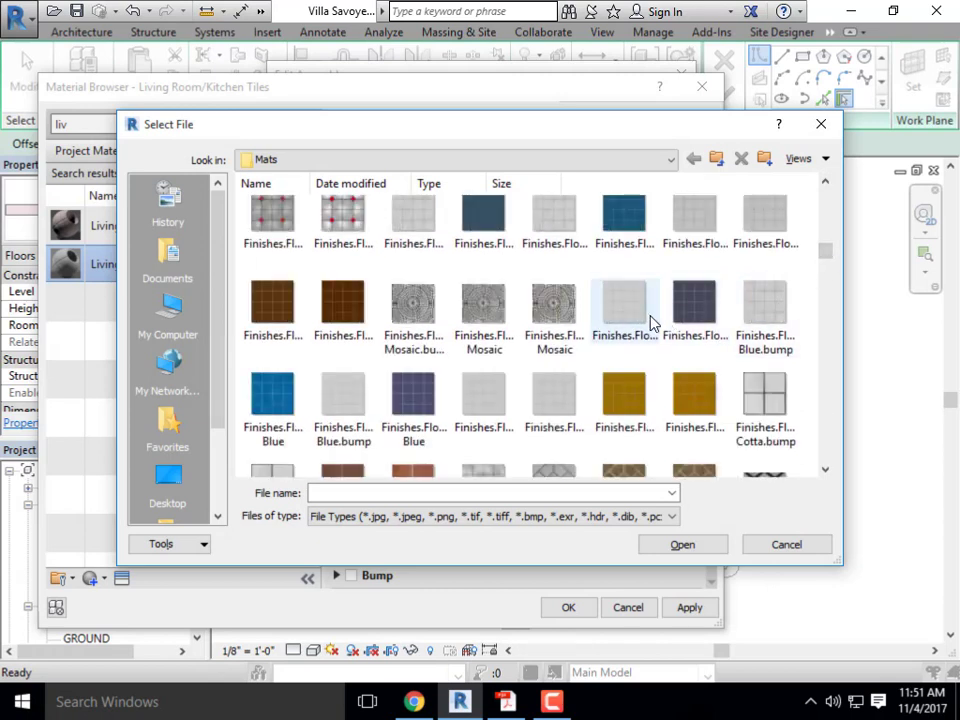
# Compare the tile images and load Finishes.Flooring.Tile.Square.Tan as the appearance image
pyautogui.click(645, 321)
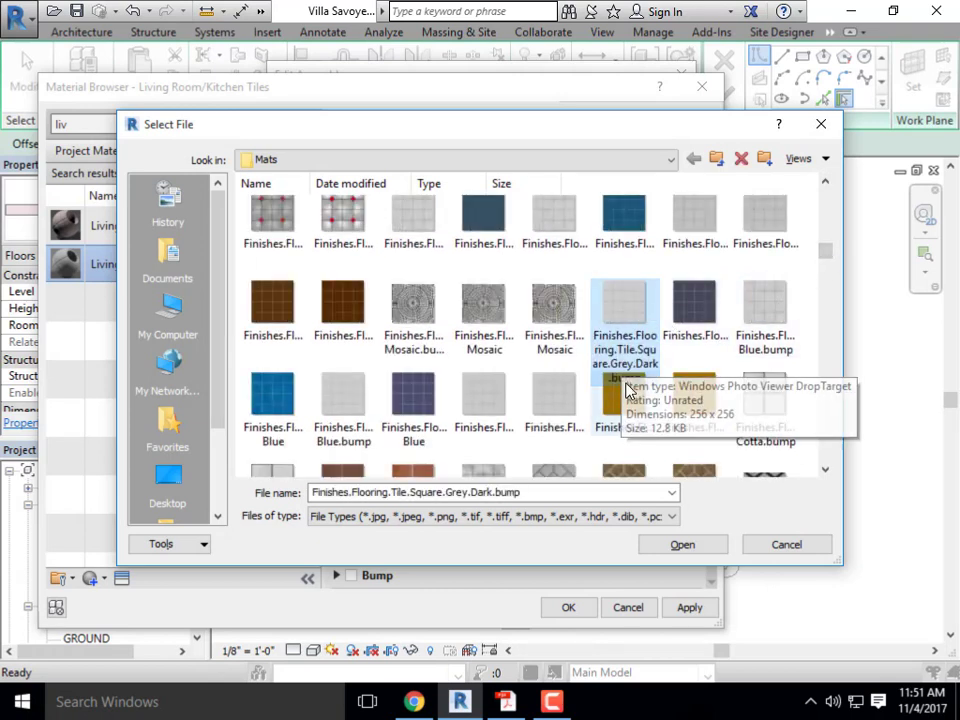
pyautogui.click(700, 345)
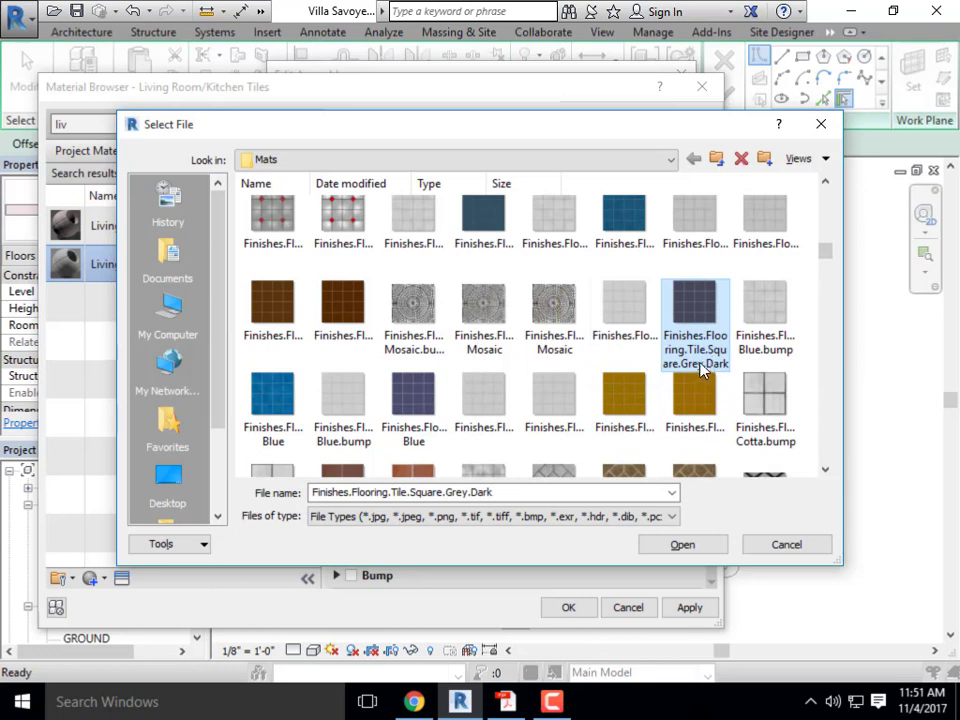
pyautogui.click(636, 382)
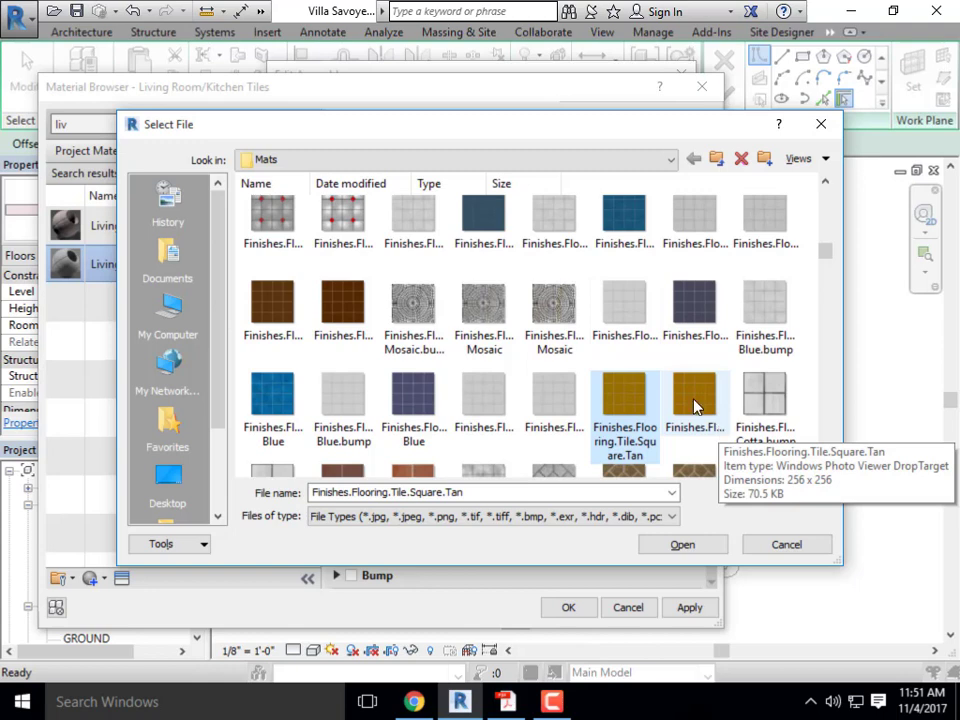
pyautogui.click(688, 395)
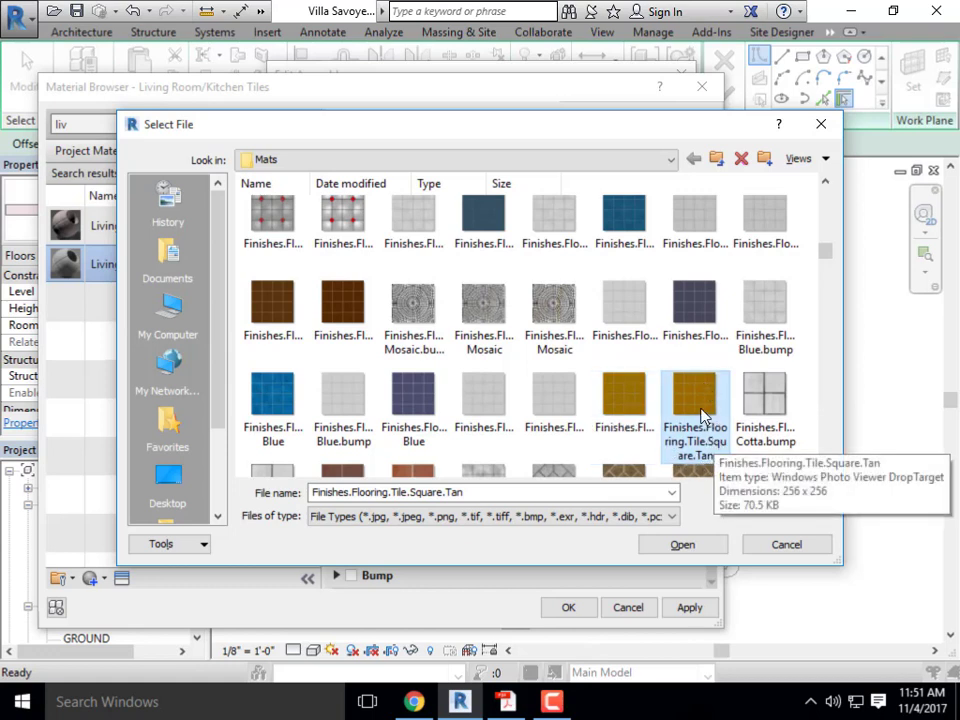
pyautogui.click(626, 403)
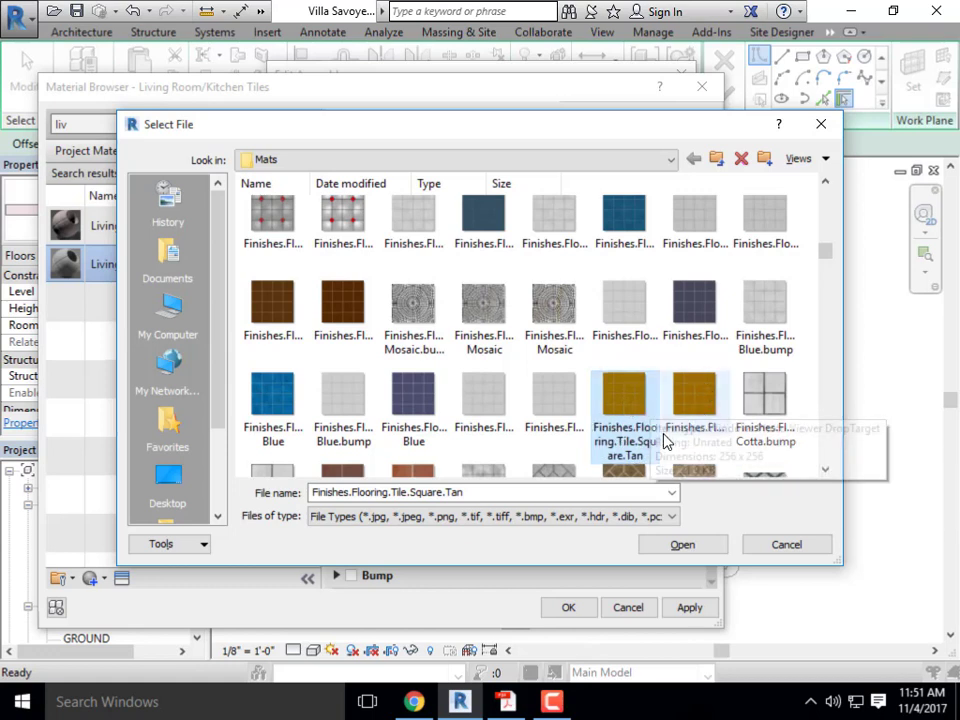
pyautogui.click(555, 415)
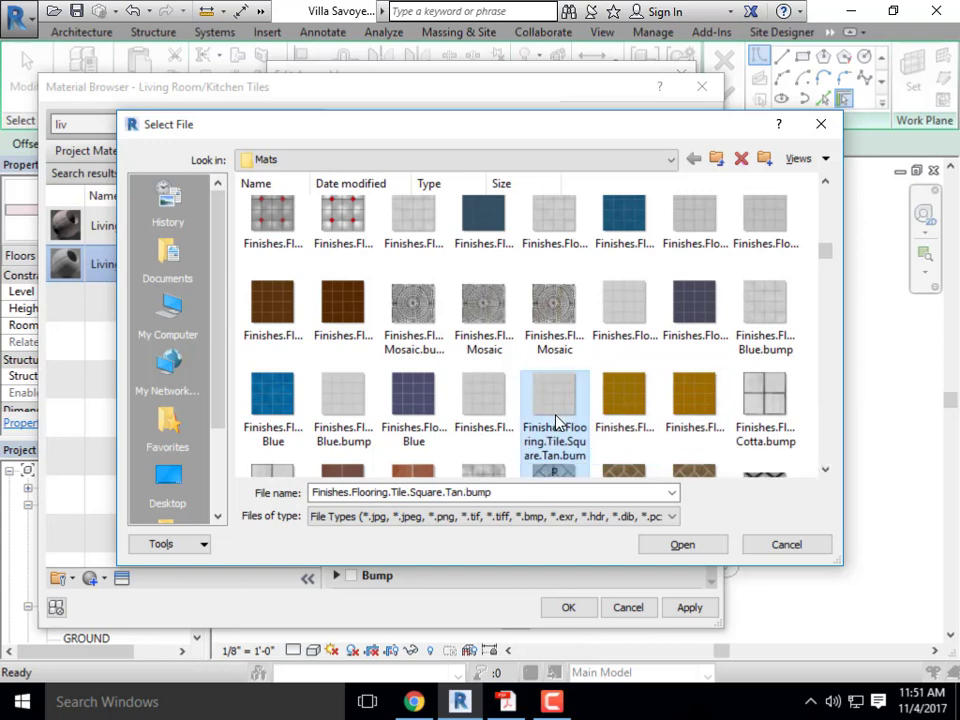
pyautogui.click(824, 471)
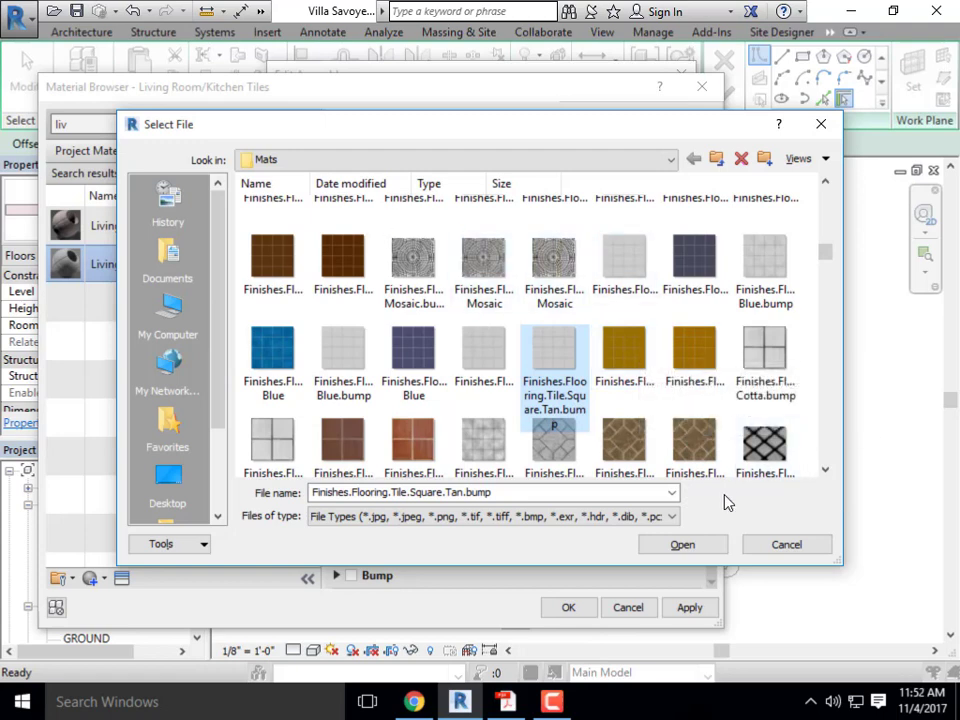
pyautogui.click(700, 390)
pyautogui.click(624, 360)
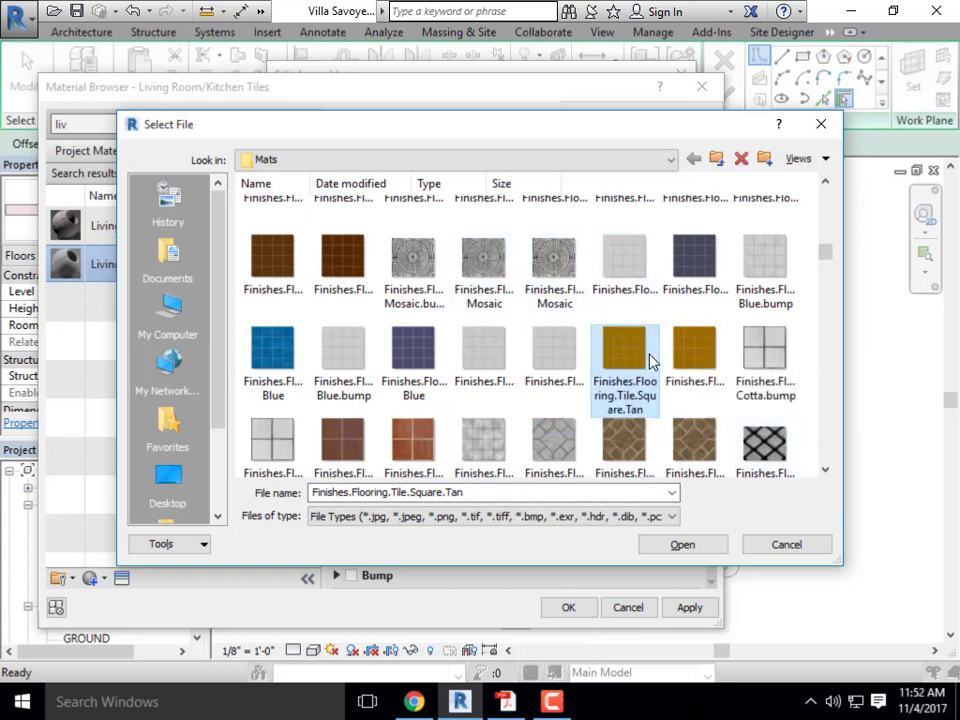
pyautogui.click(572, 357)
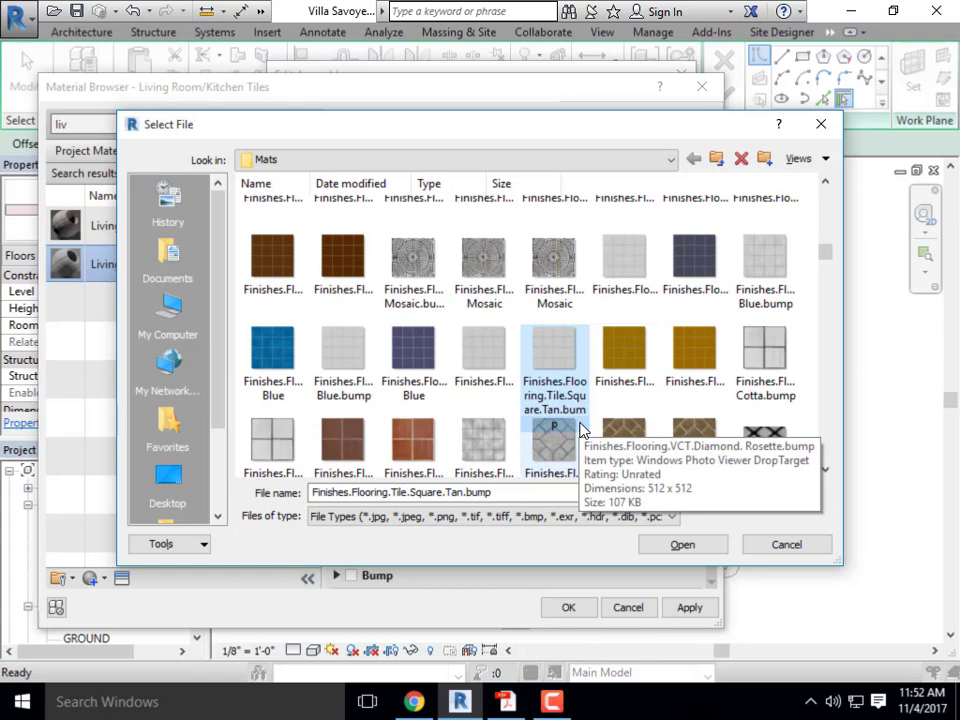
pyautogui.click(624, 352)
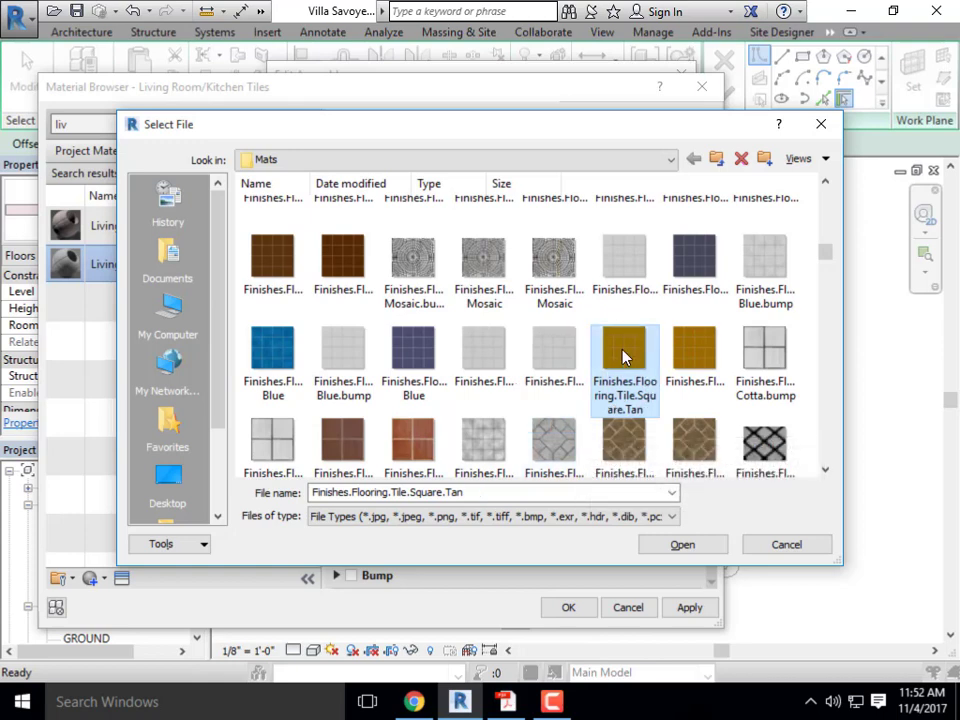
pyautogui.click(711, 546)
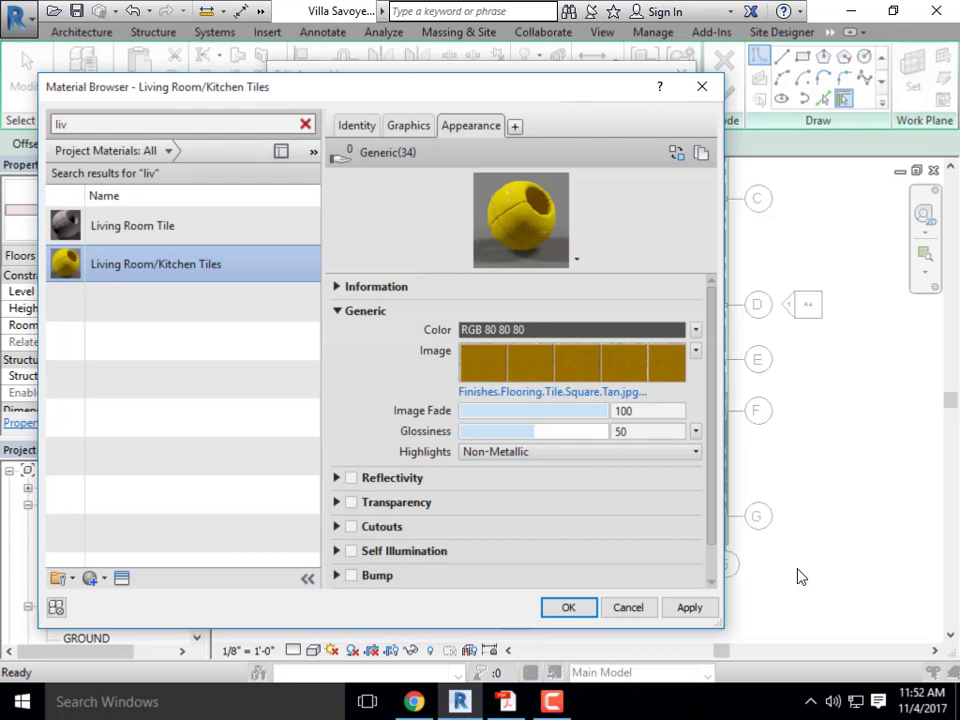
# Enable Bump with Finishes.Flooring.Tile.Square.Tan.bump and raise the bump amount to 448
pyautogui.click(350, 575)
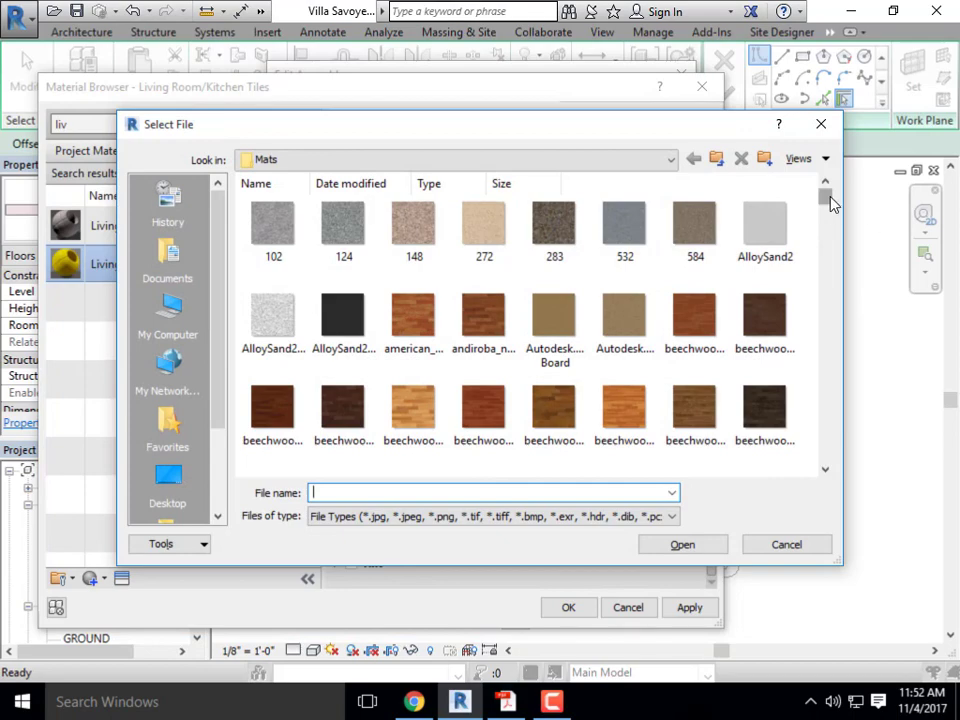
pyautogui.moveTo(829, 203); pyautogui.dragTo(829, 262)
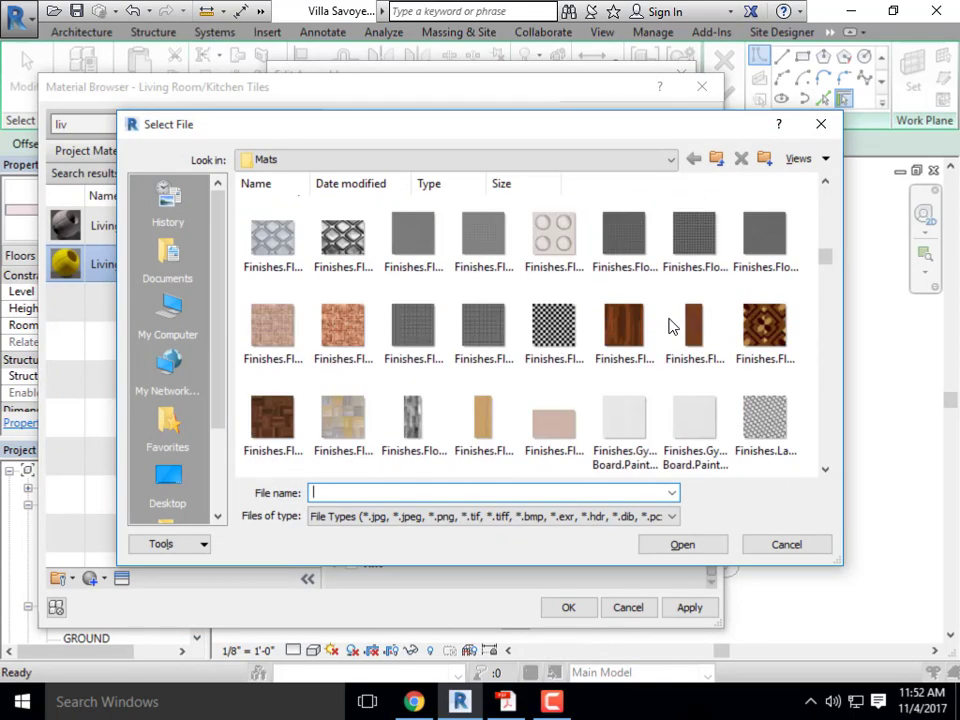
pyautogui.scroll(3, 670, 330)
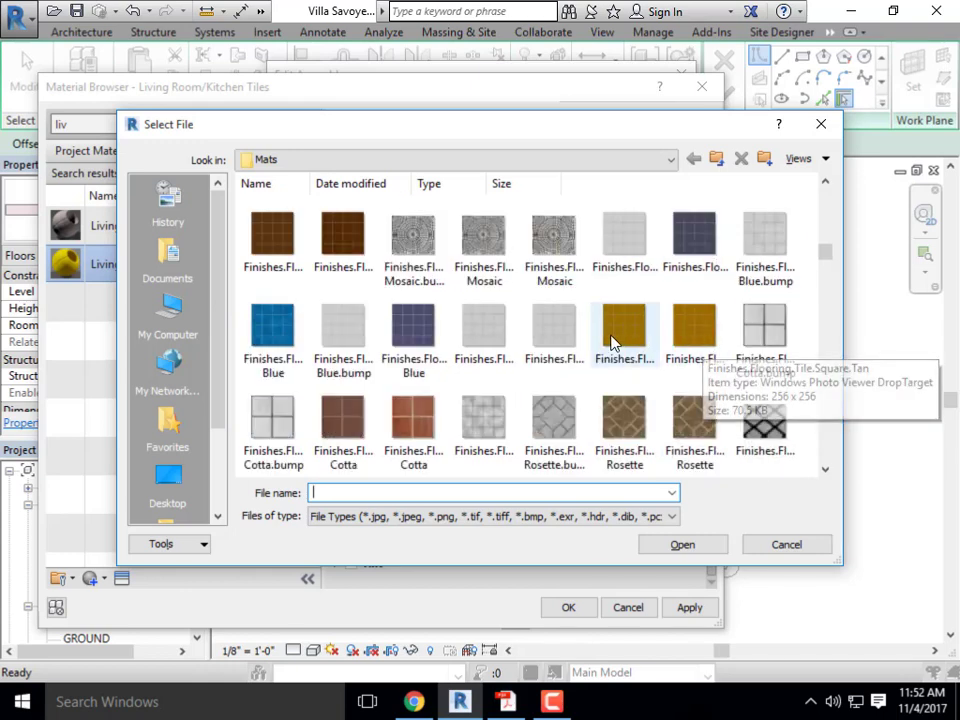
pyautogui.click(553, 332)
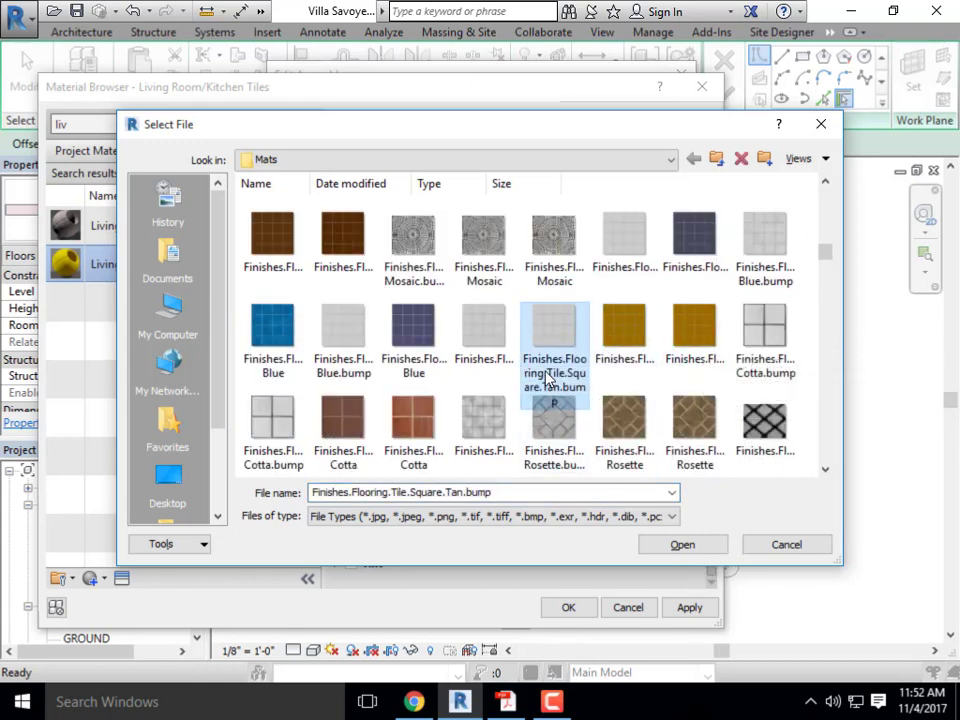
pyautogui.click(688, 549)
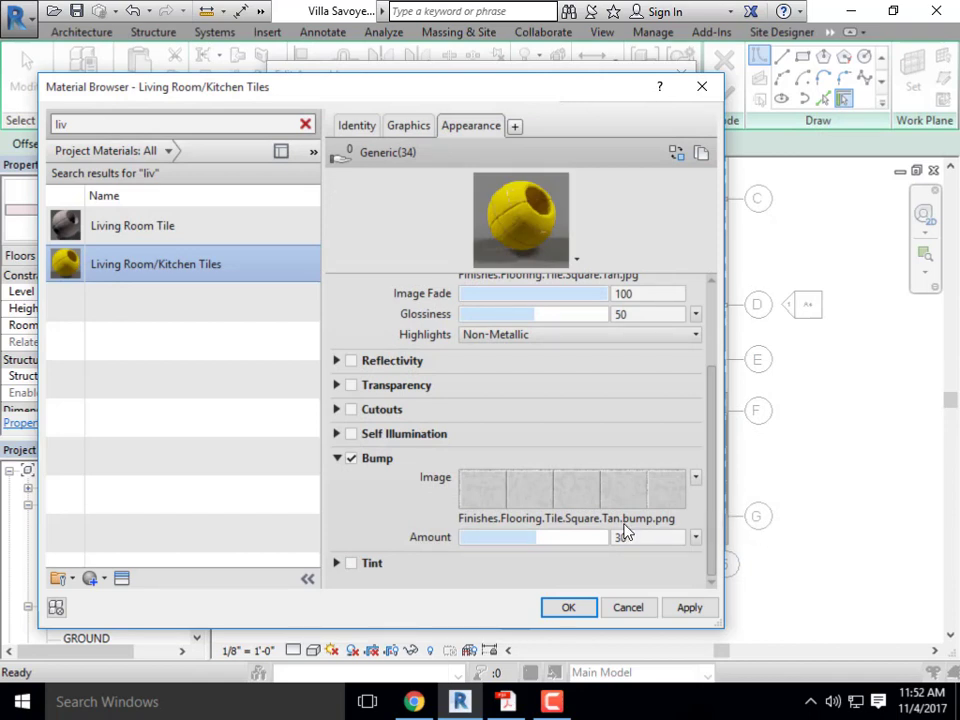
pyautogui.moveTo(557, 538); pyautogui.dragTo(572, 540)
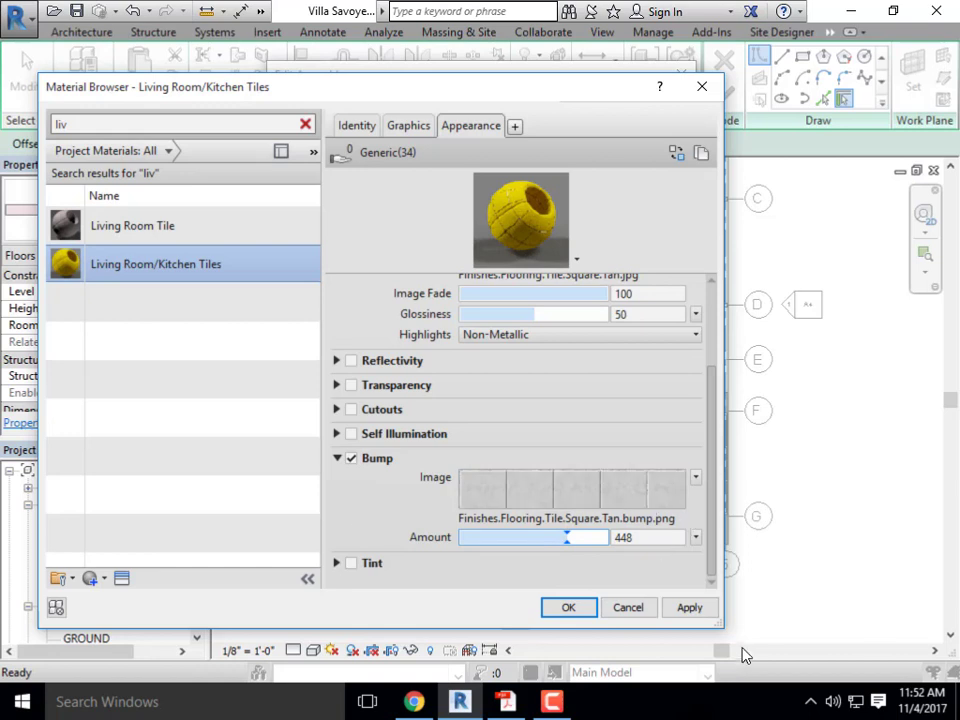
pyautogui.moveTo(716, 476); pyautogui.dragTo(716, 396)
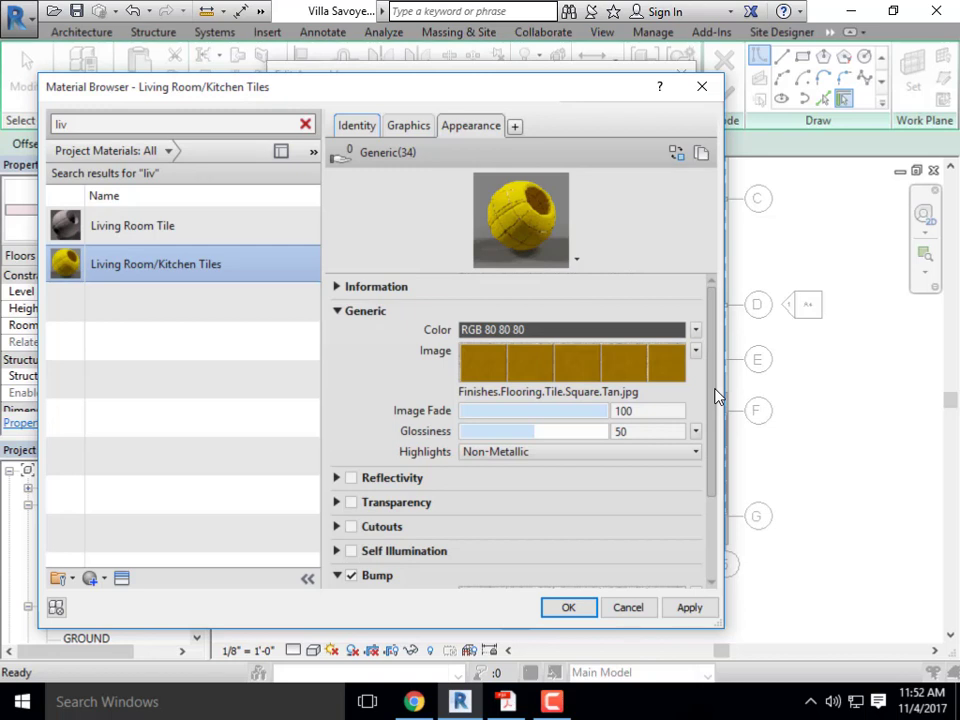
# Set the tan tile image's sample size to 2'-0" by 2'-0"
pyautogui.click(566, 370)
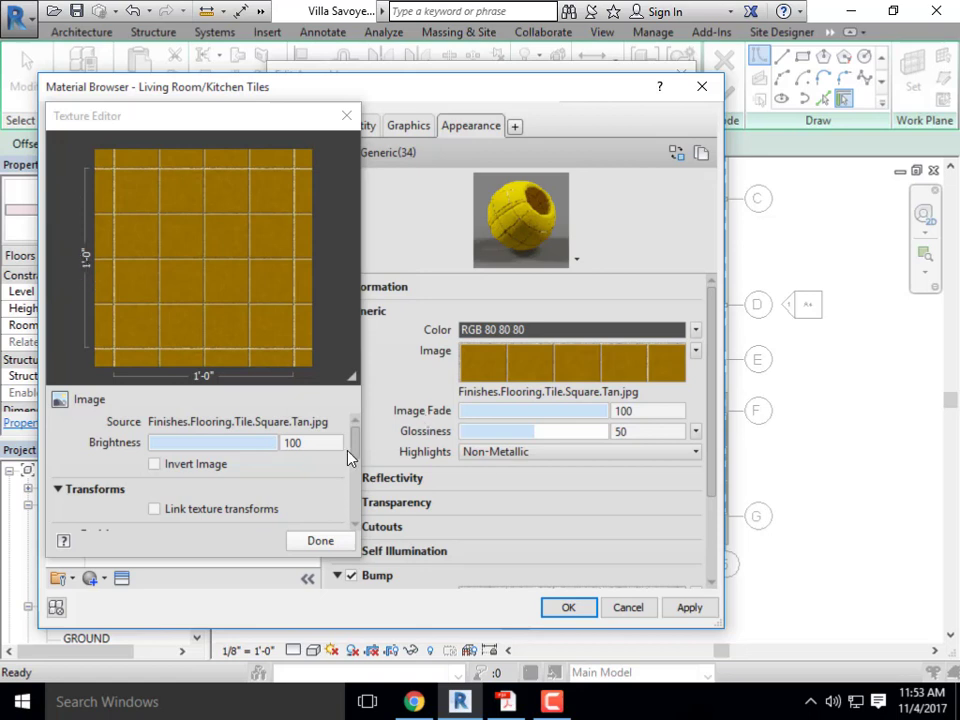
pyautogui.moveTo(356, 448); pyautogui.dragTo(356, 488)
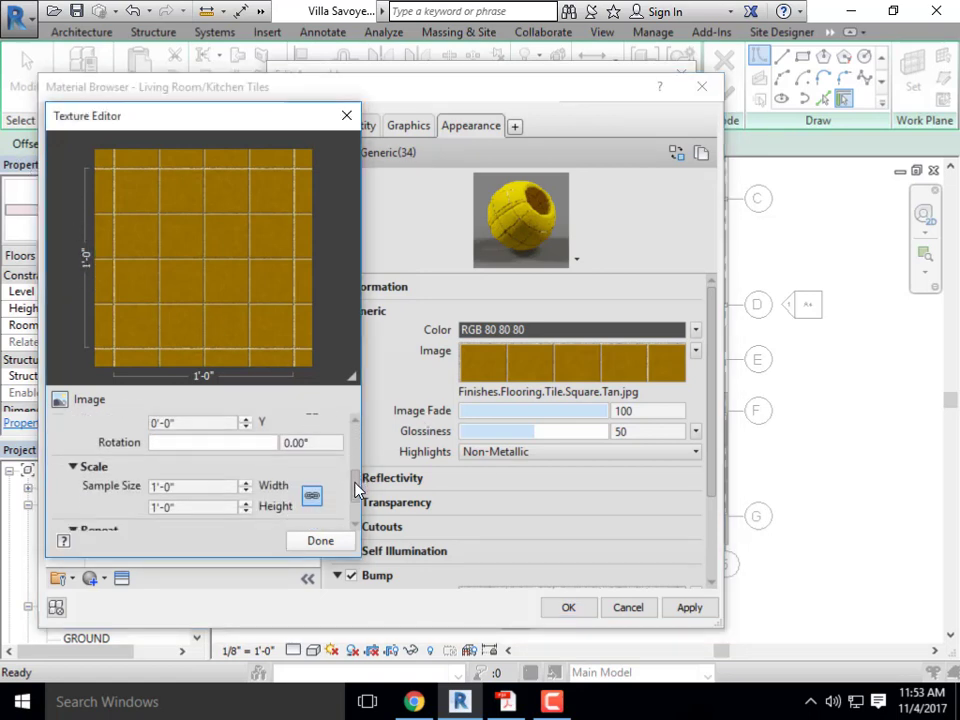
pyautogui.doubleClick(214, 484)
pyautogui.write('2')
pyautogui.press('Return')
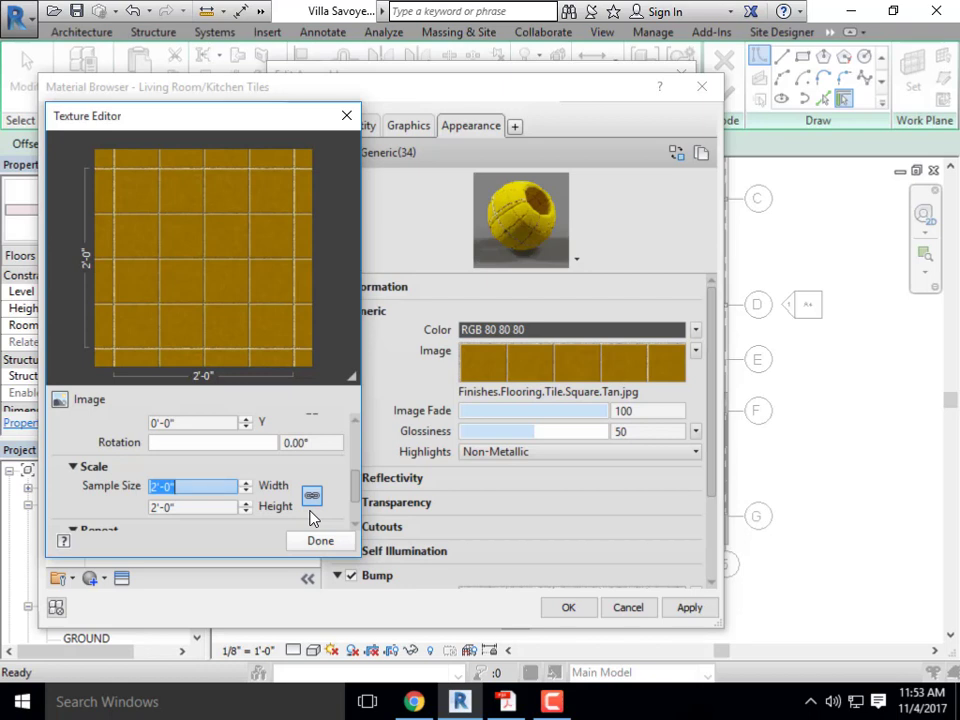
pyautogui.click(306, 443)
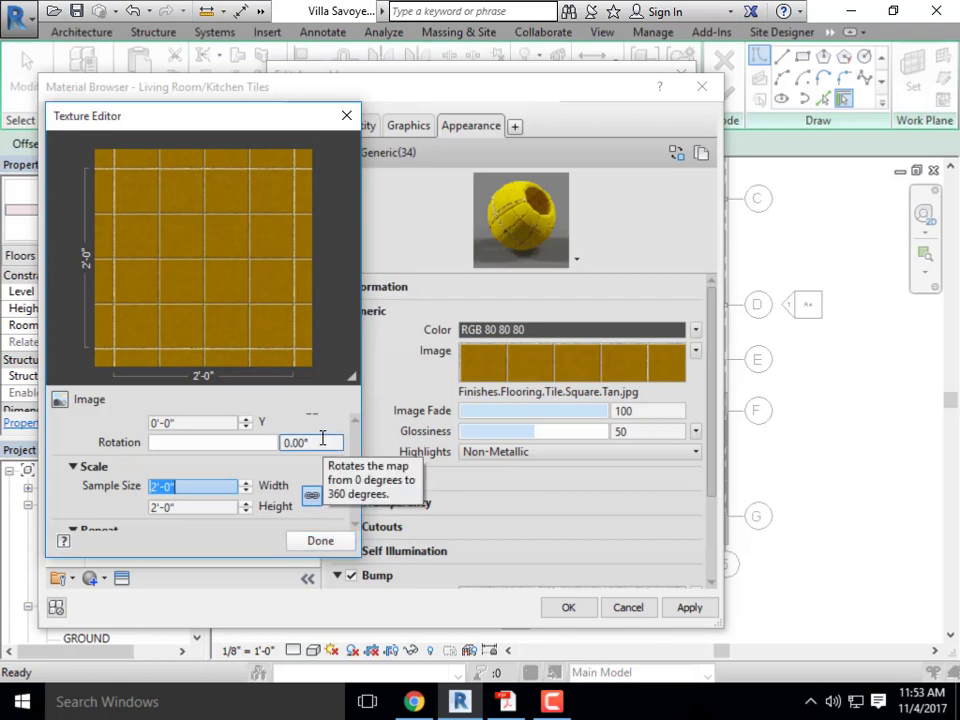
pyautogui.click(315, 546)
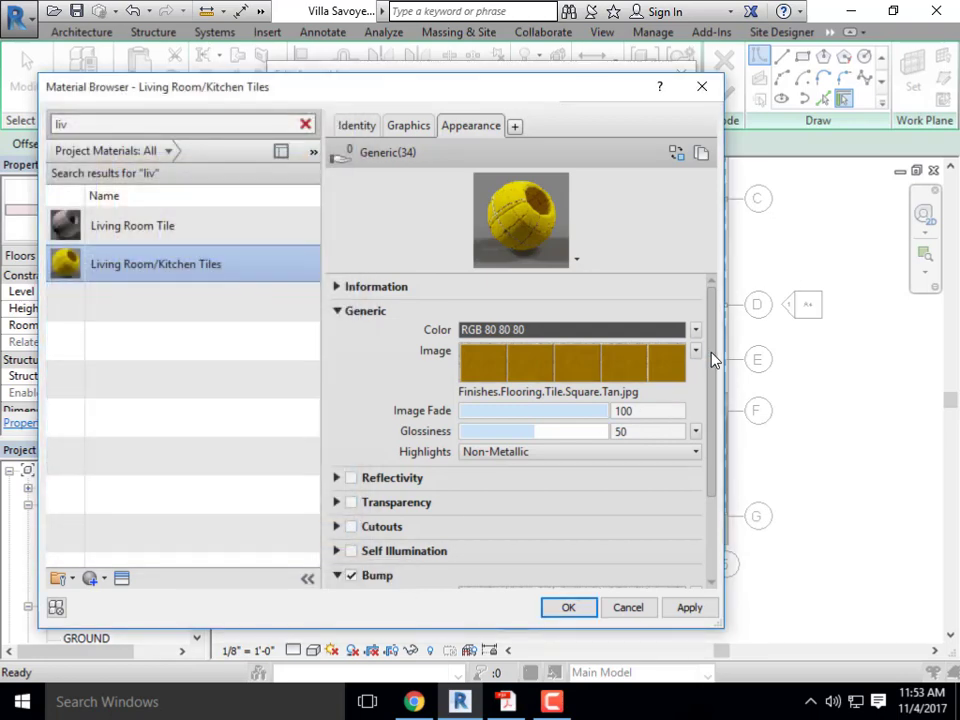
# Set the bump image's sample size to 2'-0" by 2'-0"
pyautogui.moveTo(714, 358); pyautogui.dragTo(718, 412)
pyautogui.click(567, 531)
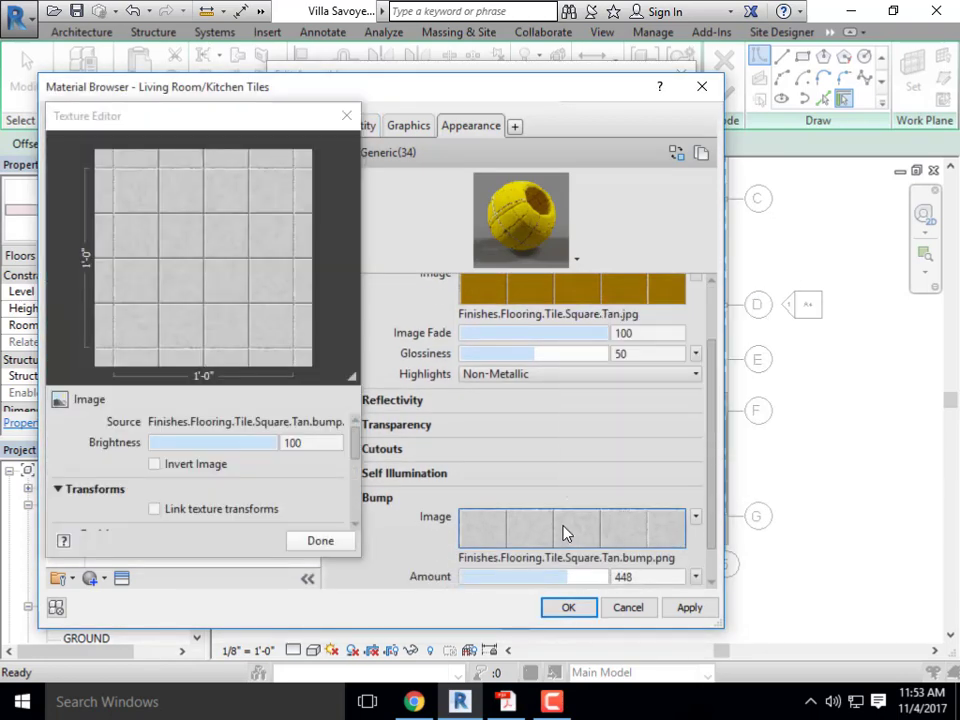
pyautogui.click(355, 465)
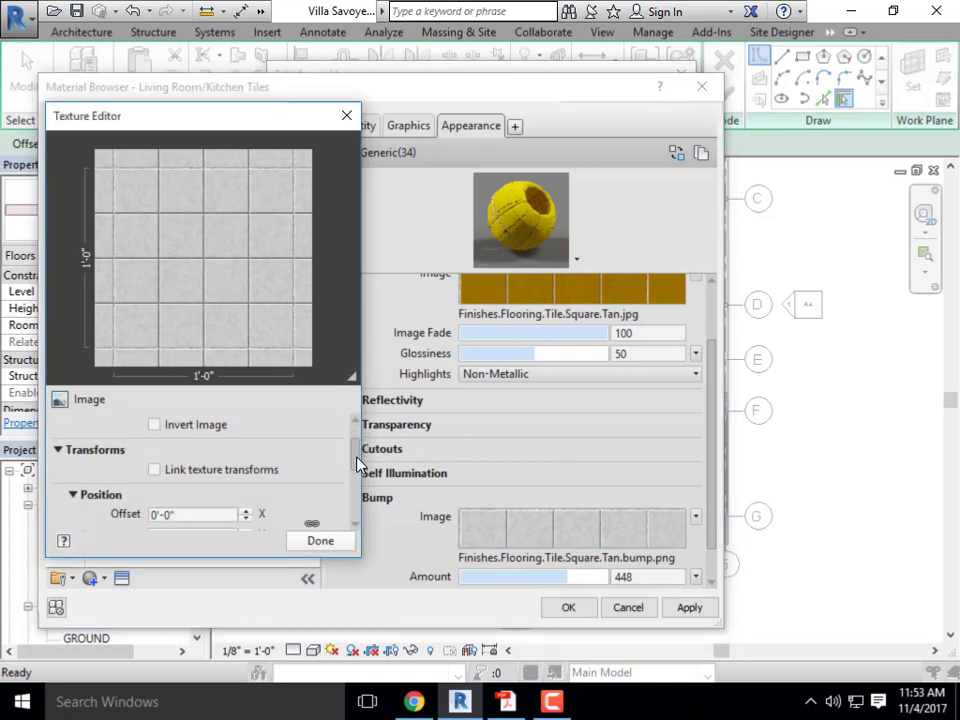
pyautogui.scroll(-3, 355, 470)
pyautogui.doubleClick(211, 466)
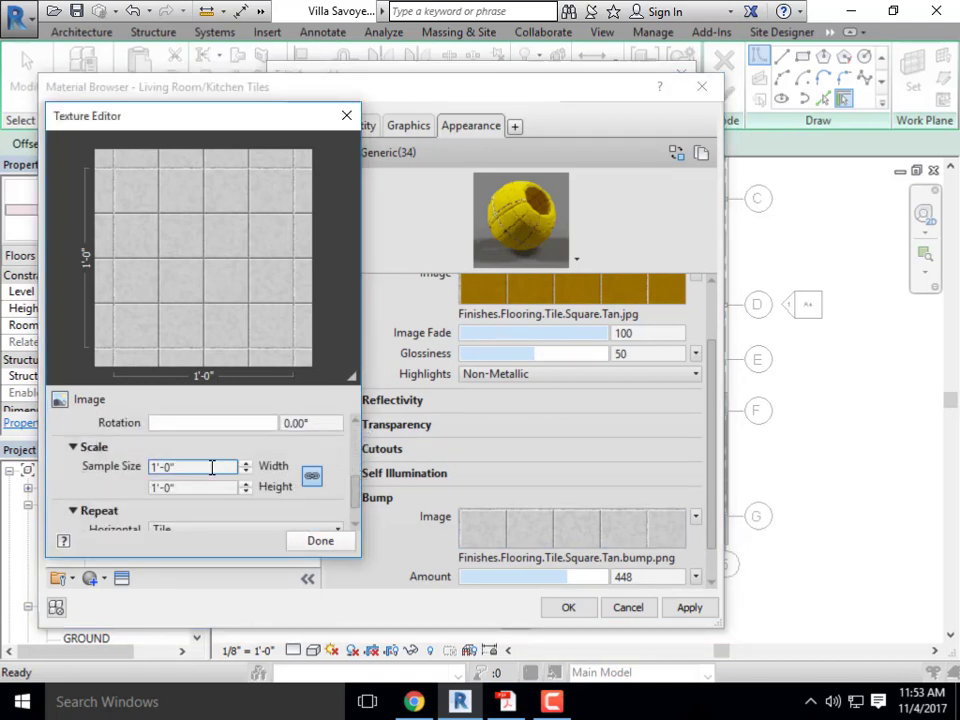
pyautogui.write('2')
pyautogui.press('Return')
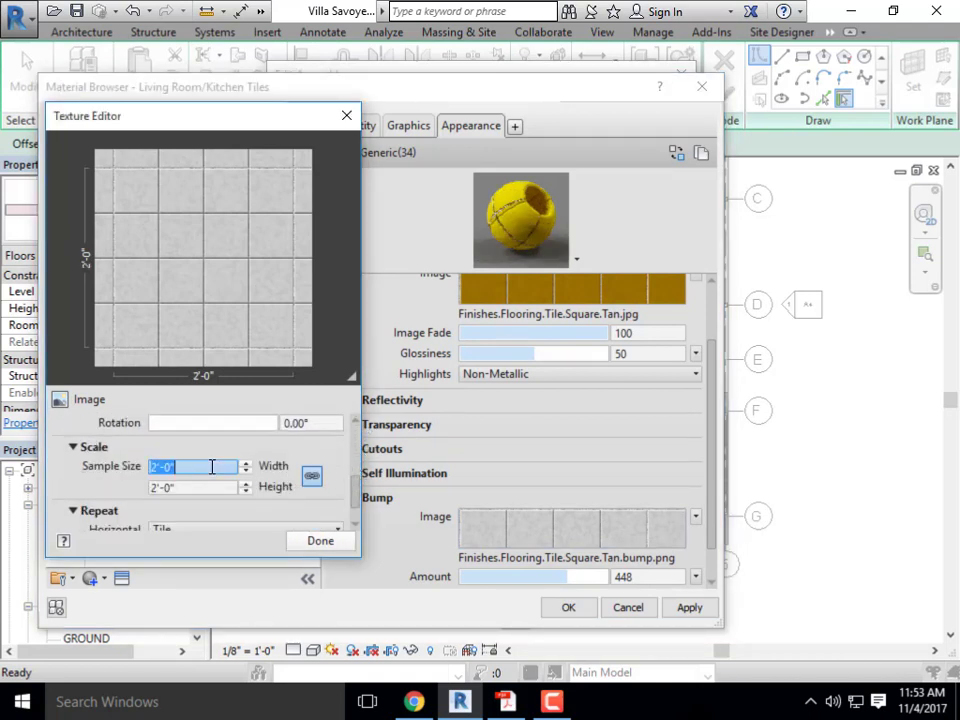
pyautogui.click(341, 548)
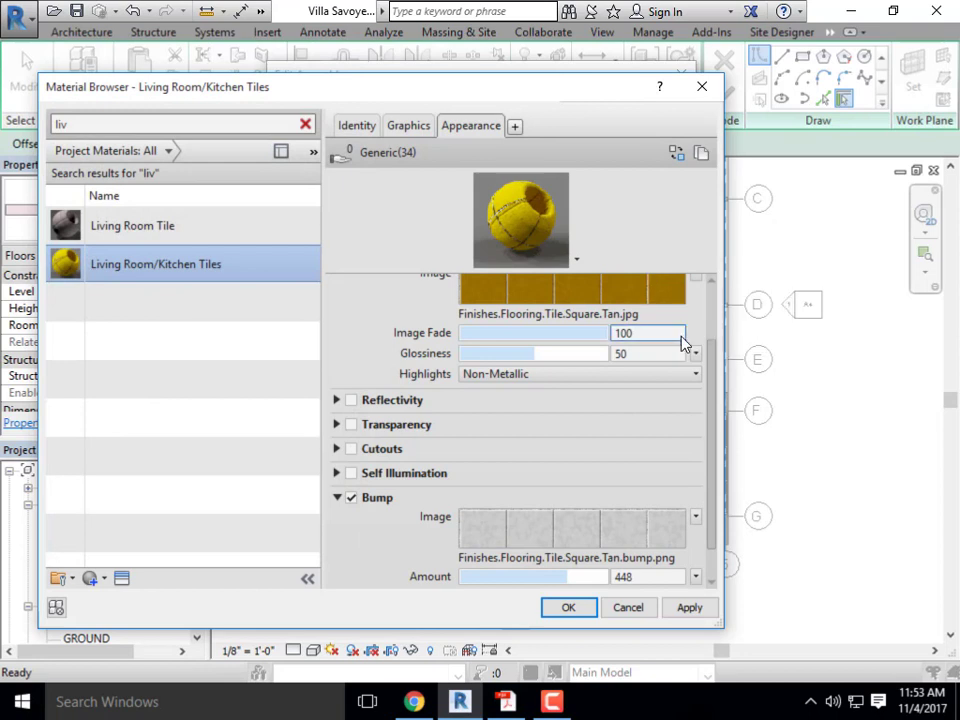
# Scroll the Appearance panel to the top and show the tile material's Graphics settings
pyautogui.moveTo(713, 375); pyautogui.dragTo(707, 315)
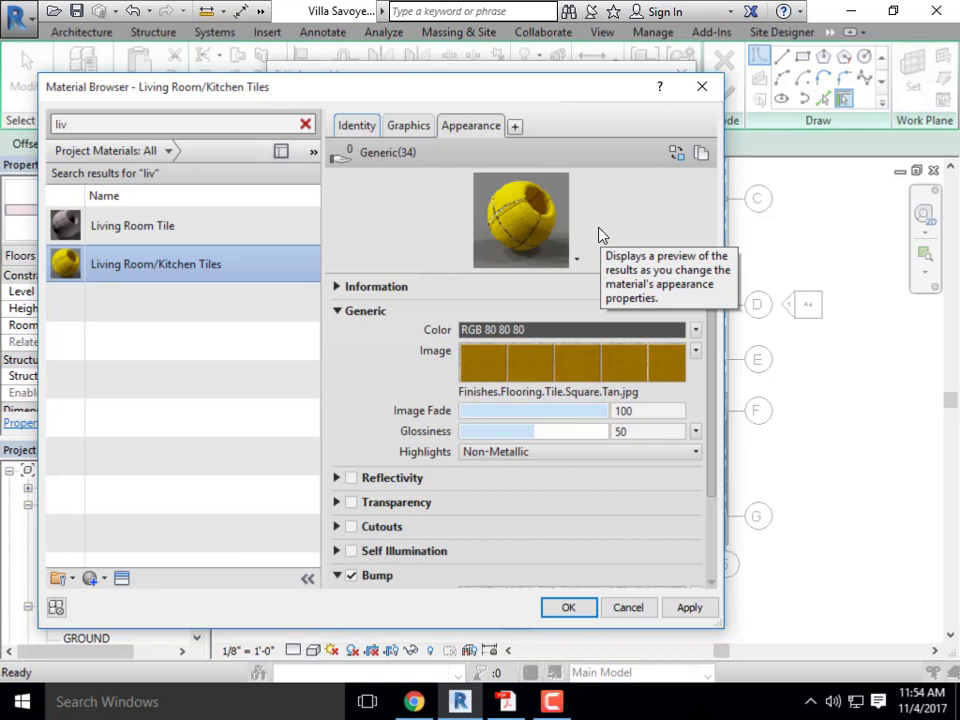
pyautogui.click(400, 125)
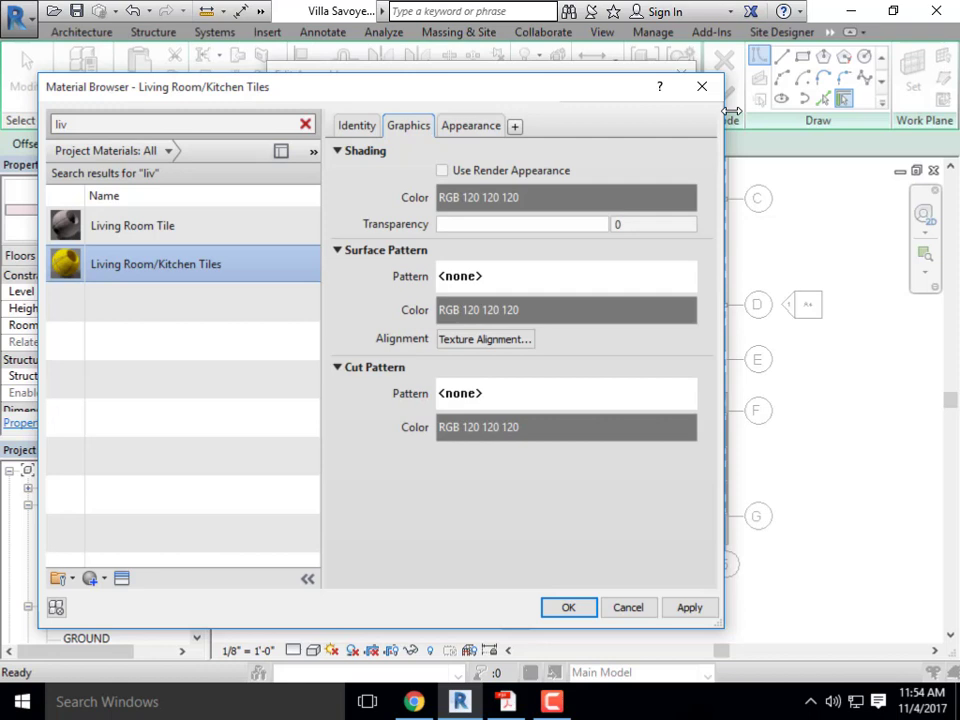
# From Surface Pattern <none>, browse the Model fill patterns and begin a new surface pattern
pyautogui.click(489, 280)
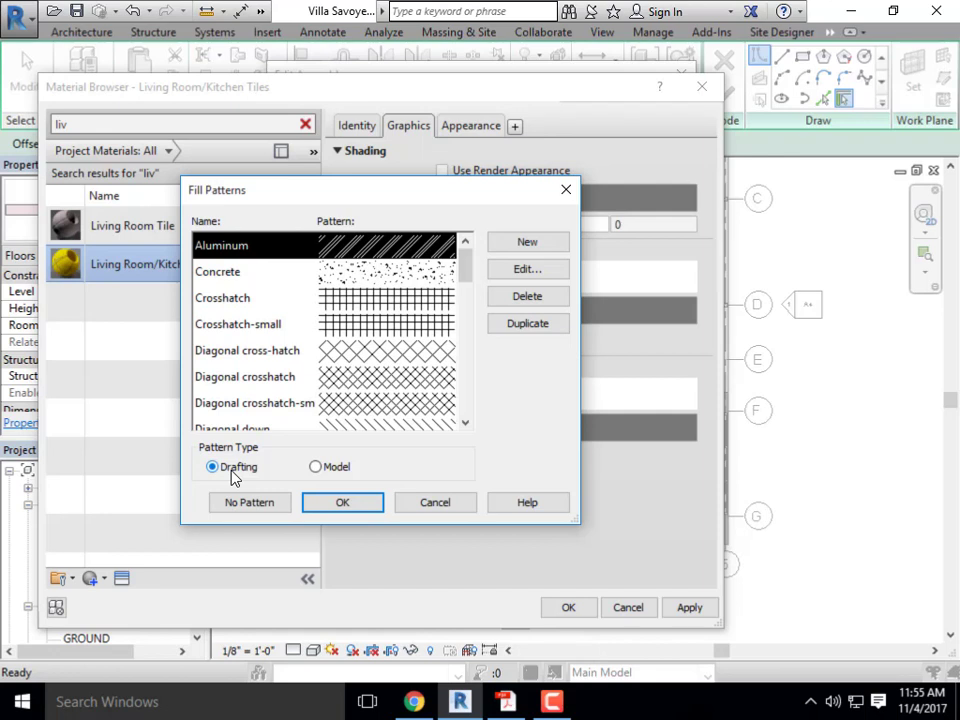
pyautogui.click(315, 466)
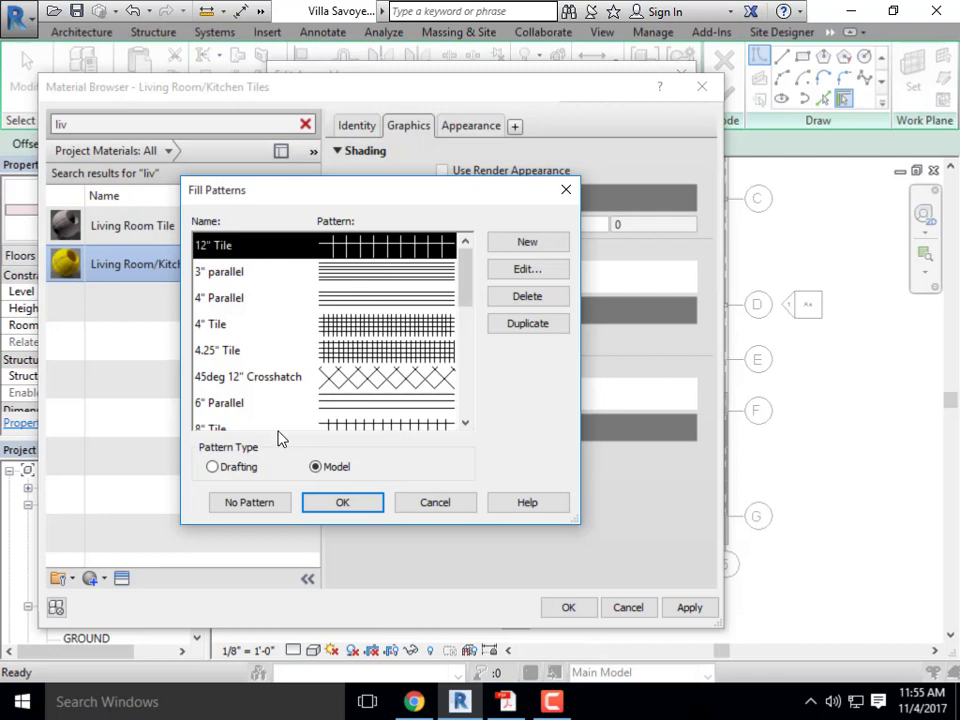
pyautogui.click(211, 466)
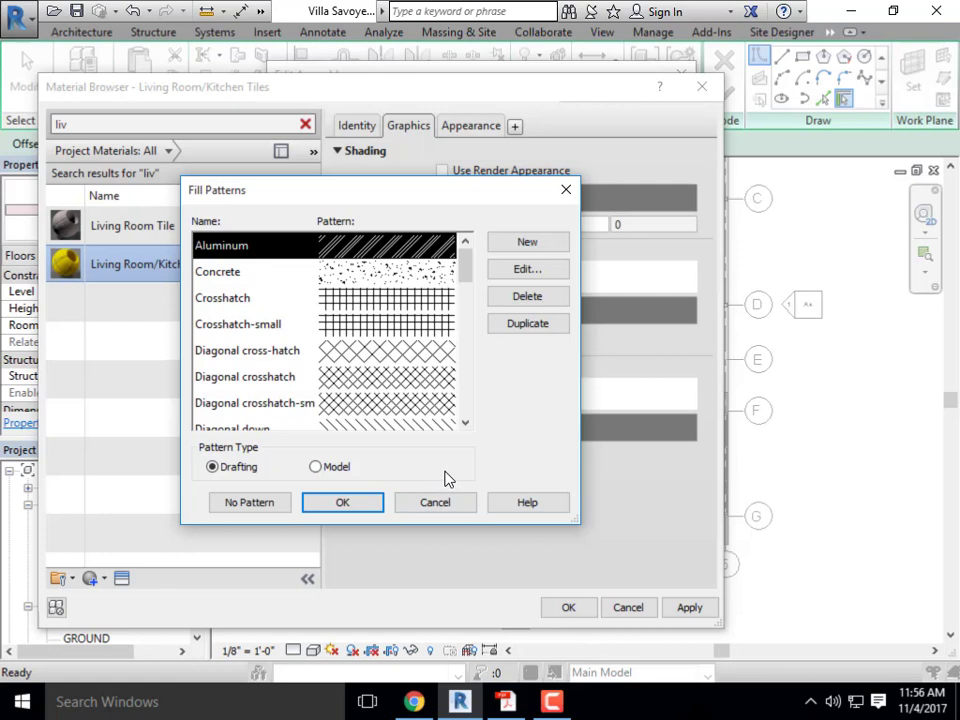
pyautogui.click(316, 467)
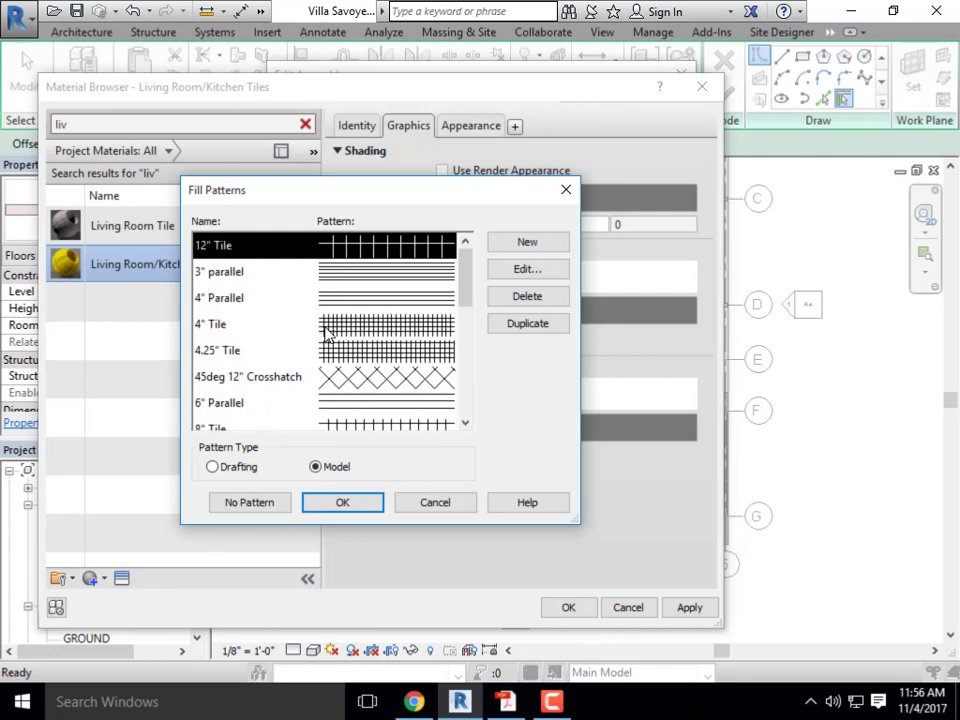
pyautogui.moveTo(467, 289)
pyautogui.mouseDown()
pyautogui.moveTo(465, 386)
pyautogui.moveTo(467, 285)
pyautogui.mouseUp()
pyautogui.click(527, 243)
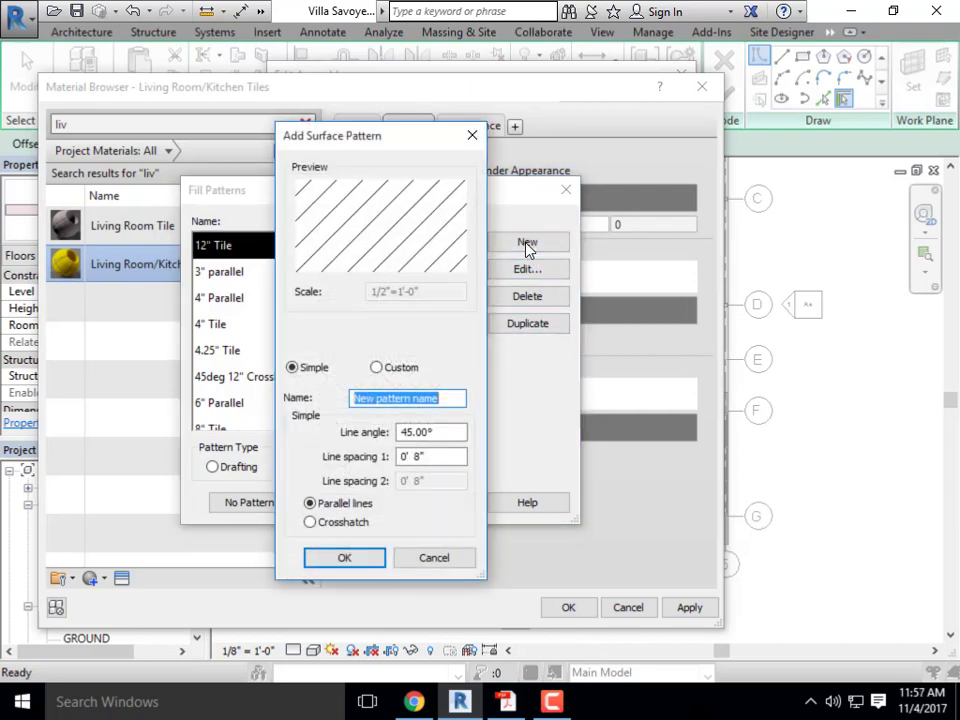
# Add a Crosshatch pattern named 6" Square Tile with its line angle changed to 0
pyautogui.write('6"')
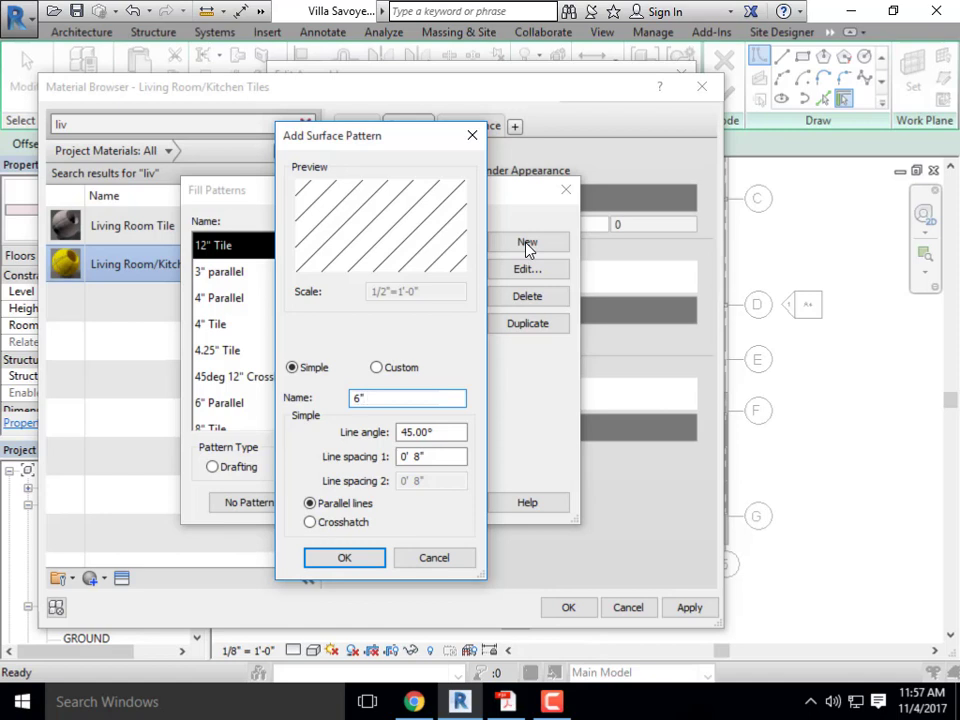
pyautogui.write(' Square Tile')
pyautogui.click(317, 523)
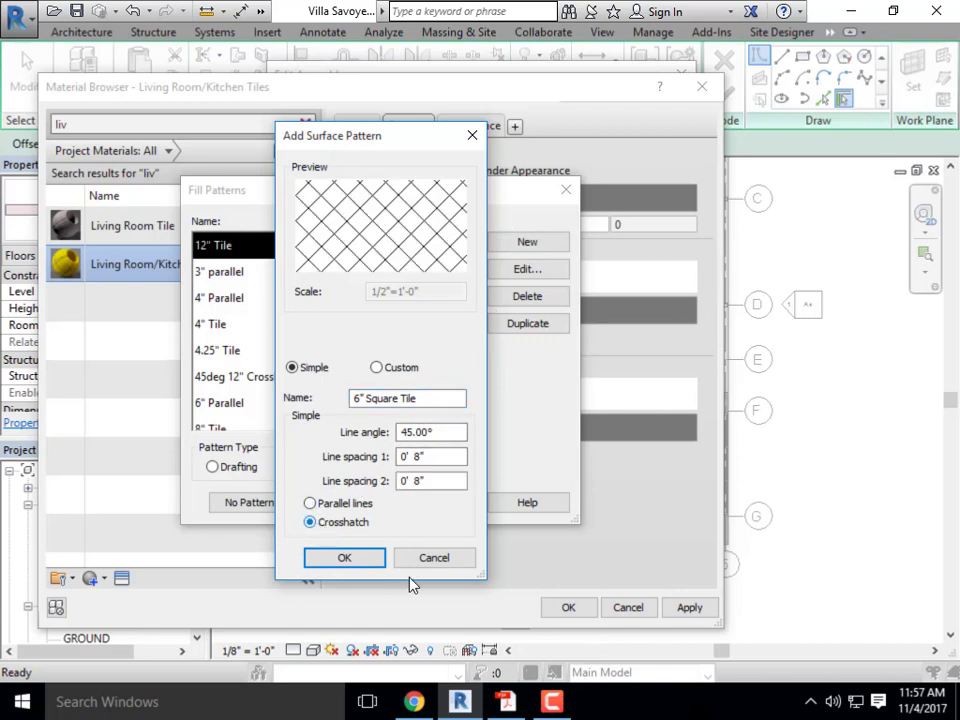
pyautogui.click(447, 434)
pyautogui.moveTo(447, 434); pyautogui.dragTo(326, 448)
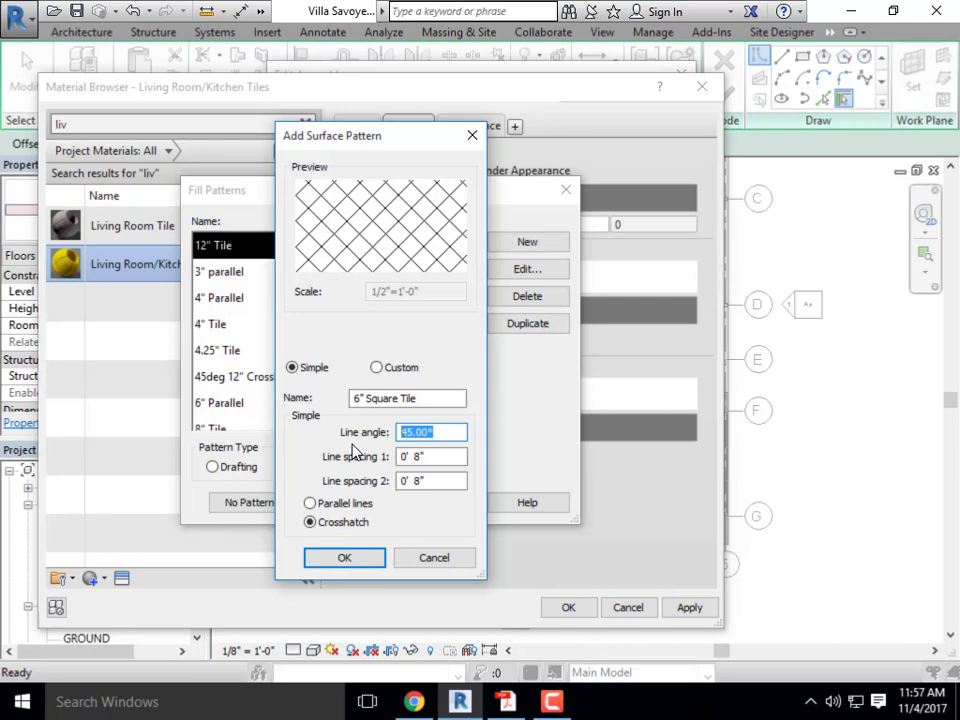
pyautogui.press('Return')
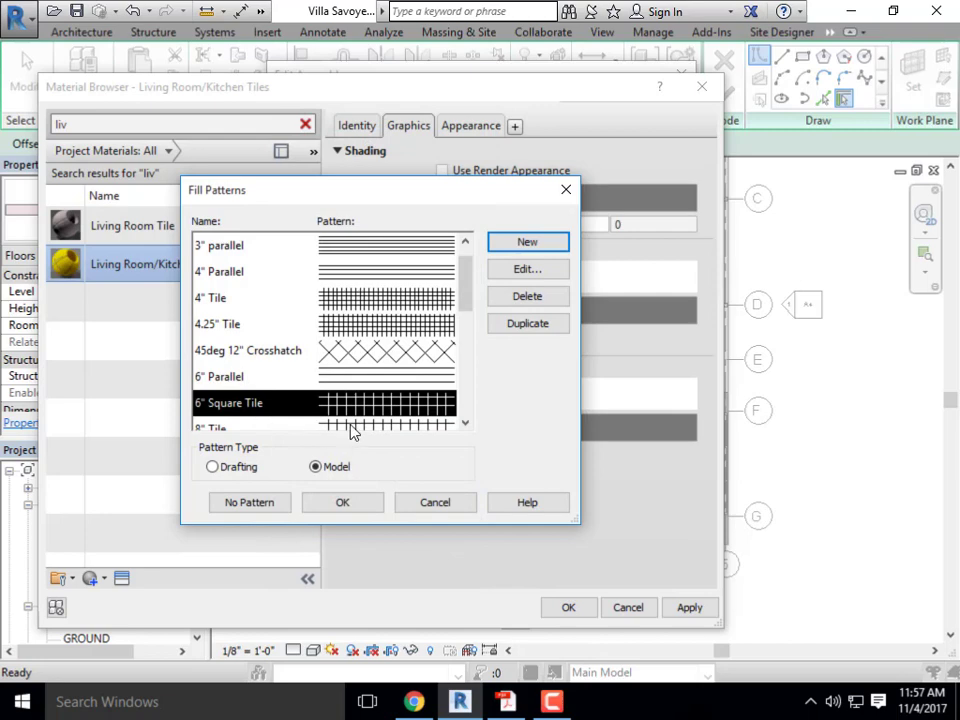
# Set the 6" Square Tile pattern's first line spacing to 6"
pyautogui.click(530, 269)
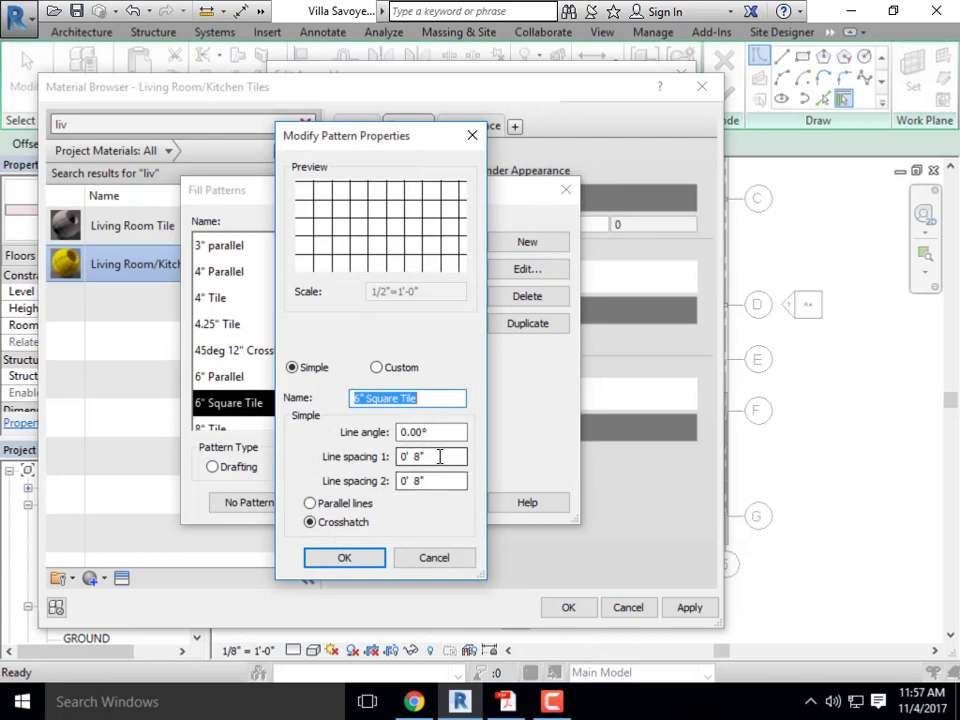
pyautogui.moveTo(430, 456); pyautogui.dragTo(385, 460)
pyautogui.write('6"')
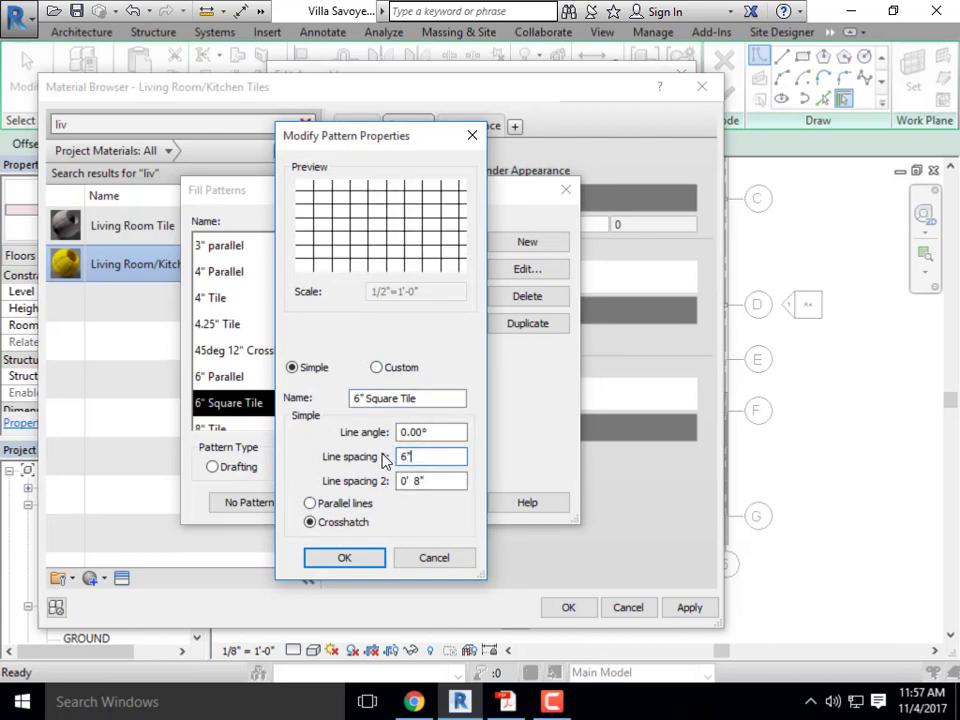
pyautogui.press('Return')
# Set the second line spacing to 6" and apply 6" Square Tile as the surface pattern
pyautogui.click(527, 269)
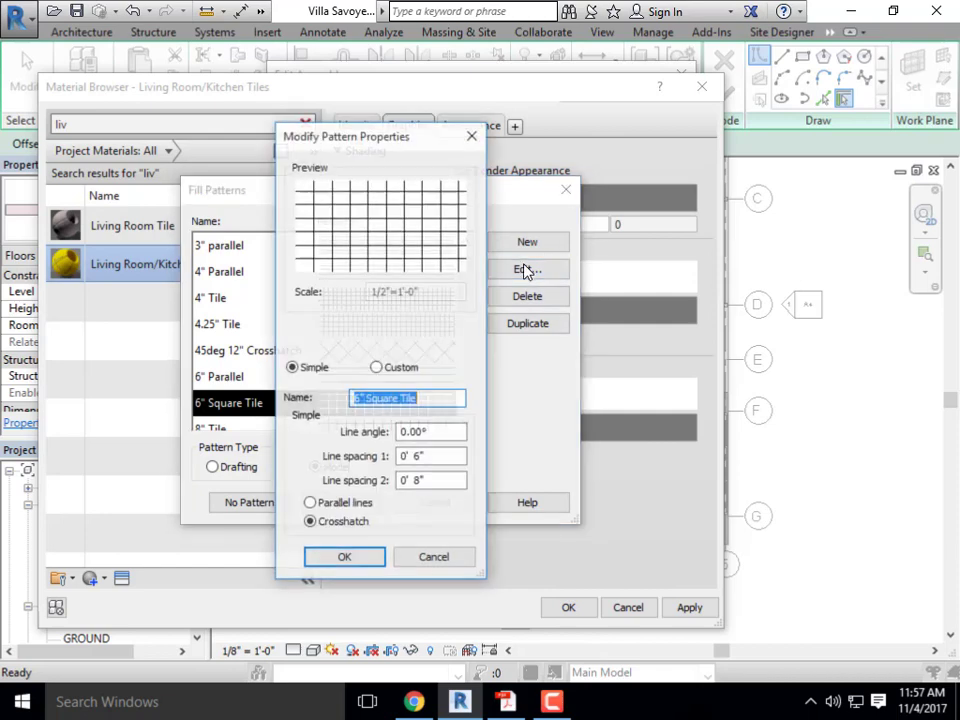
pyautogui.click(451, 481)
pyautogui.press('BackSpace')
pyautogui.press('BackSpace')
pyautogui.write('8"')
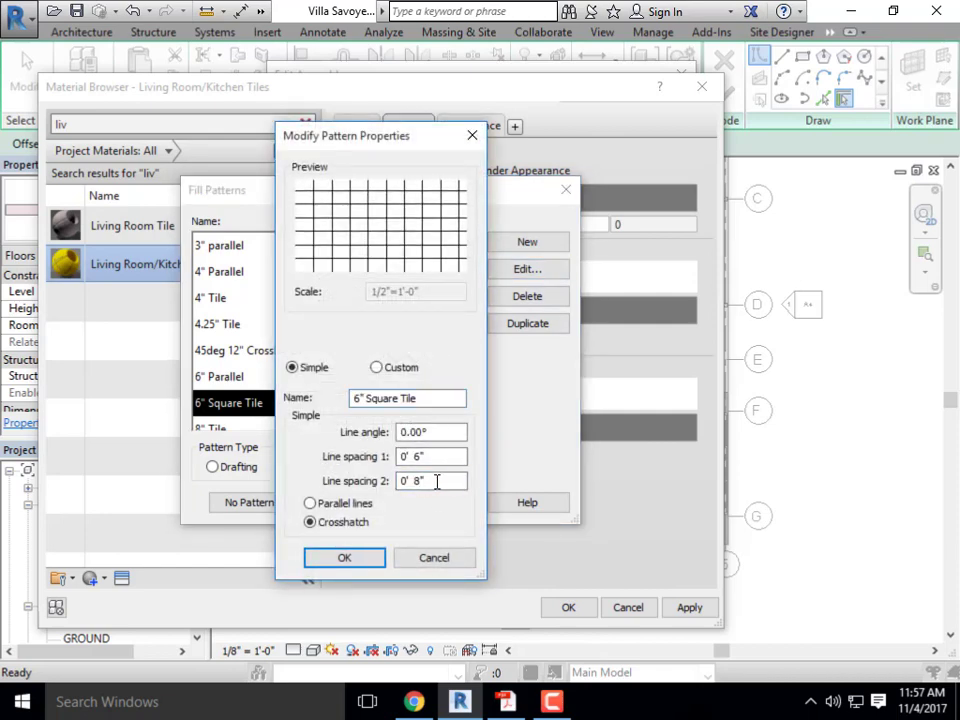
pyautogui.moveTo(437, 481); pyautogui.dragTo(372, 493)
pyautogui.write('6"')
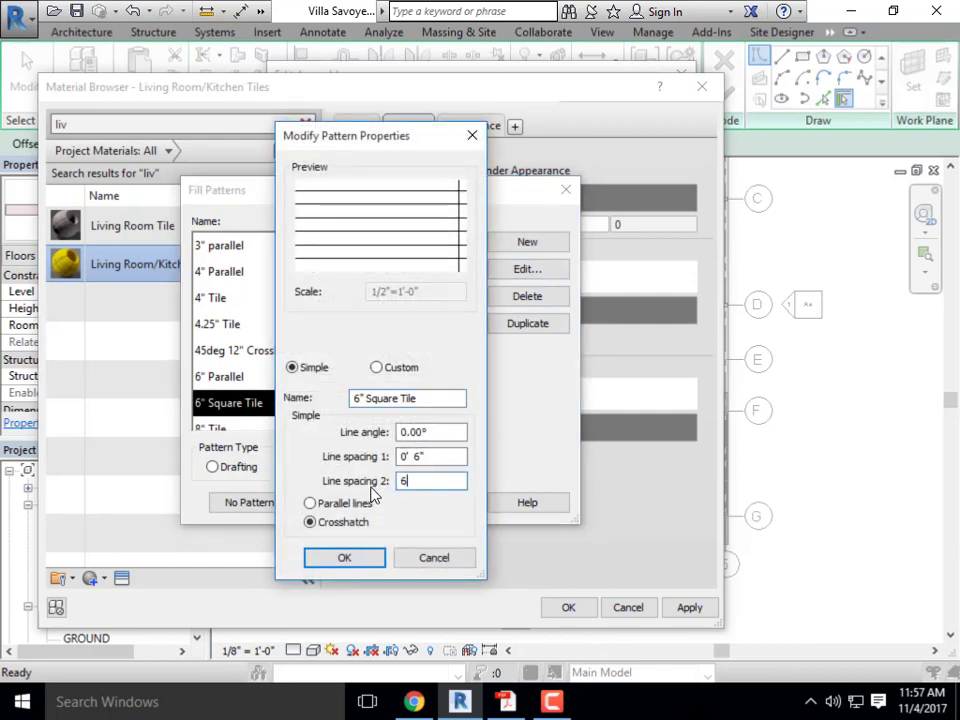
pyautogui.click(451, 434)
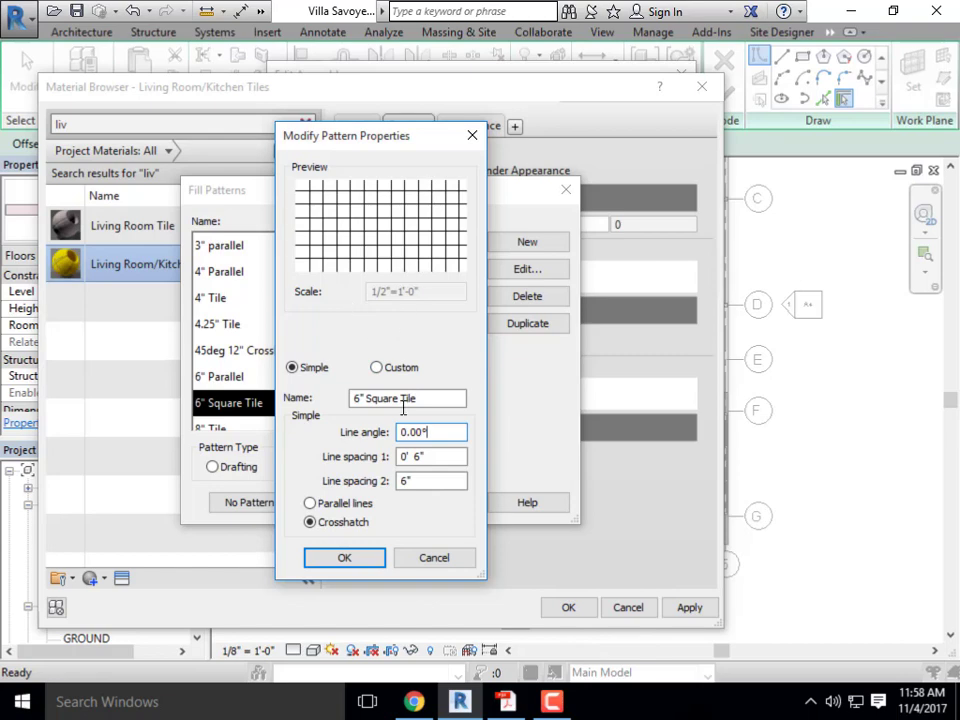
pyautogui.click(329, 558)
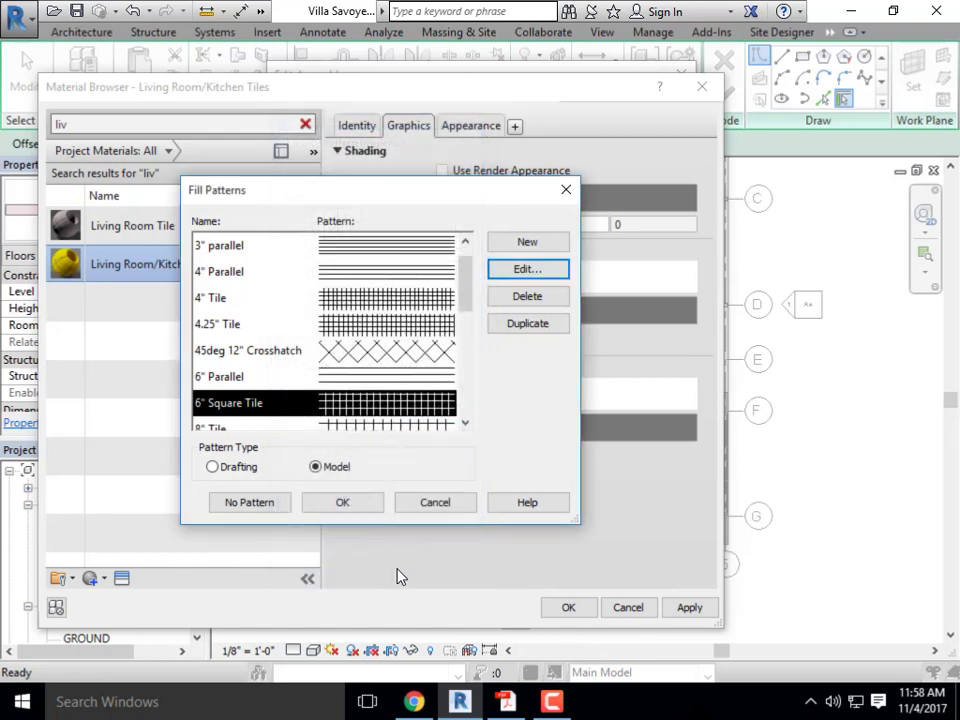
pyautogui.click(360, 507)
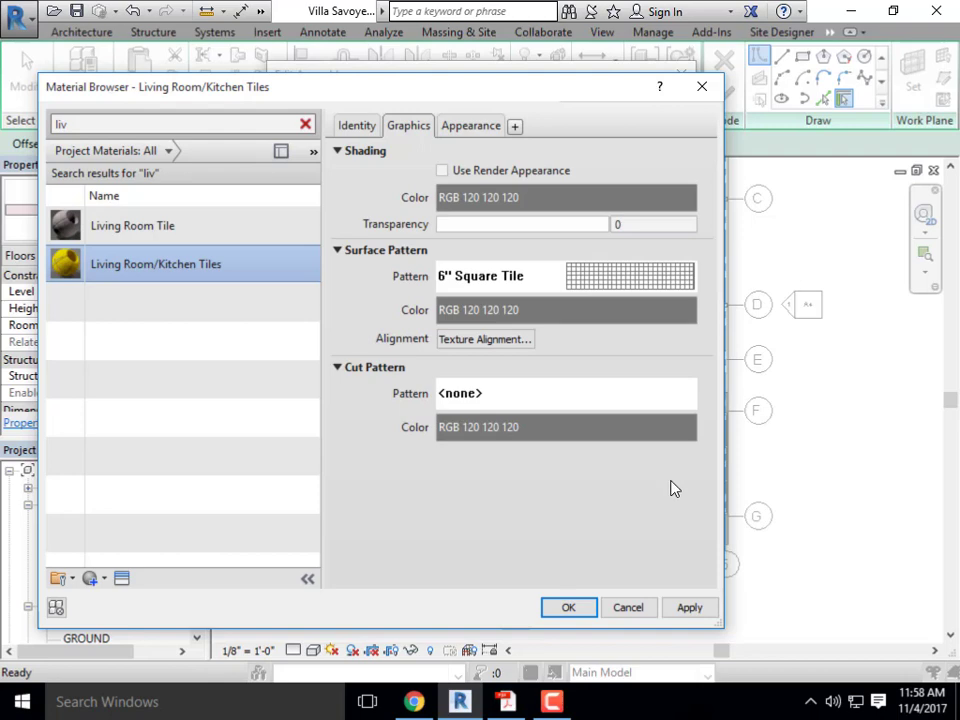
# Accept the Material Browser, Edit Assembly and Type Properties, then select the Height Offset field
pyautogui.click(564, 607)
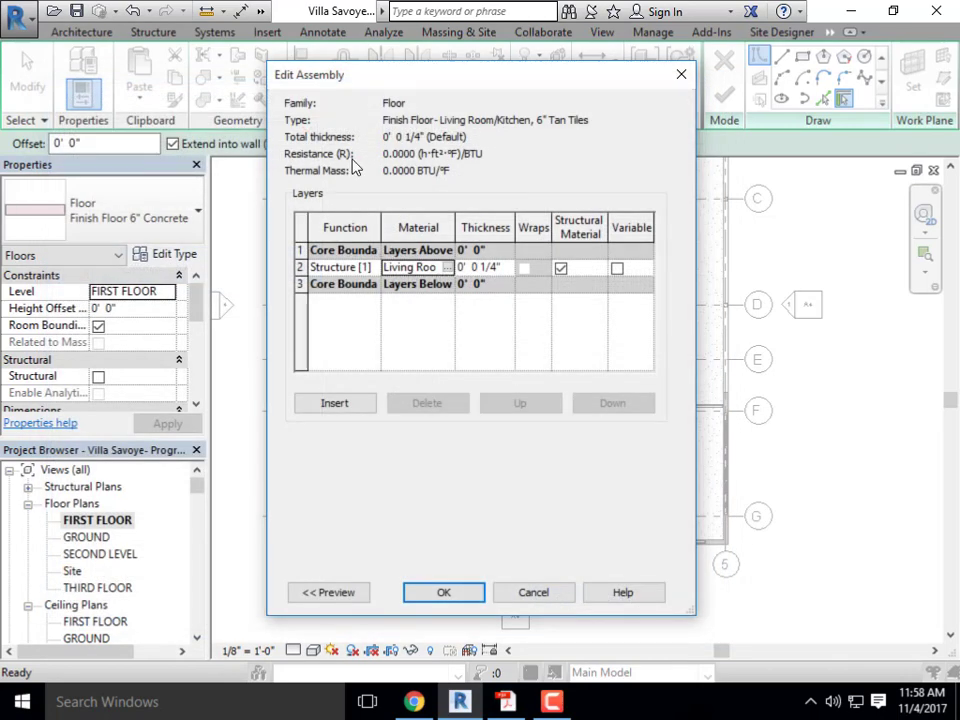
pyautogui.click(444, 593)
pyautogui.click(477, 599)
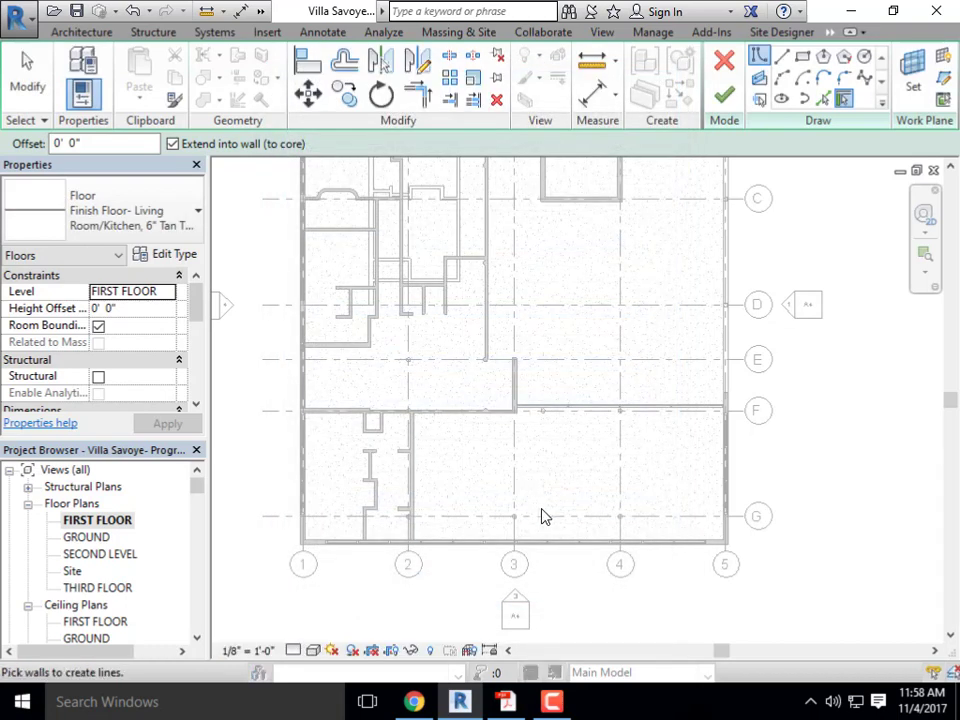
pyautogui.click(128, 314)
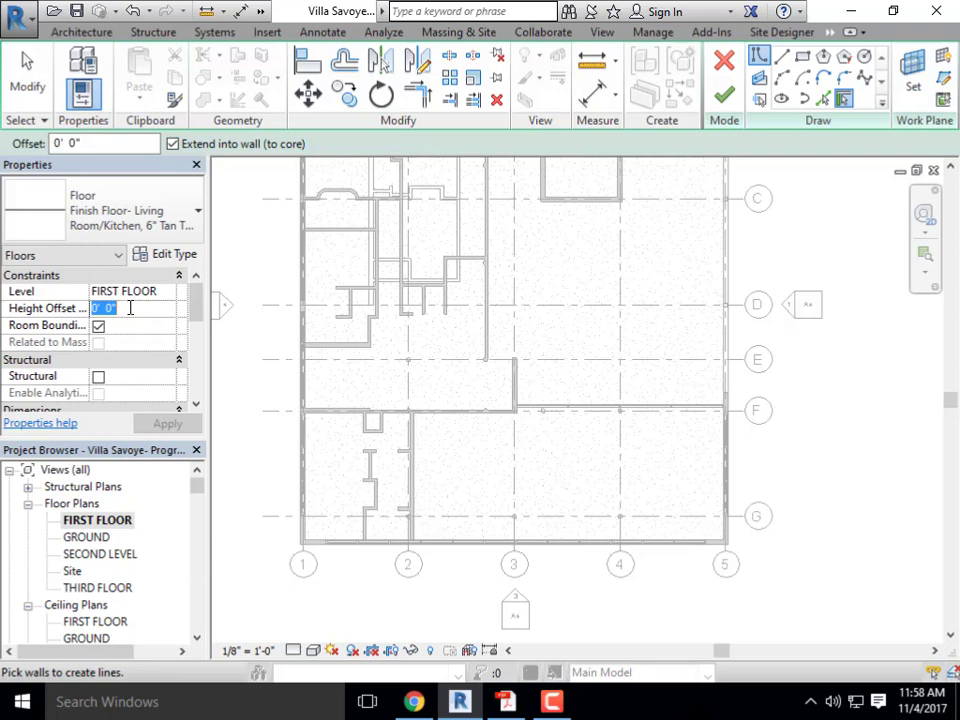
# Set a 1/4" height offset and draw boundary lines from the curtain wall to the grid 1 corner
pyautogui.write('.25"')
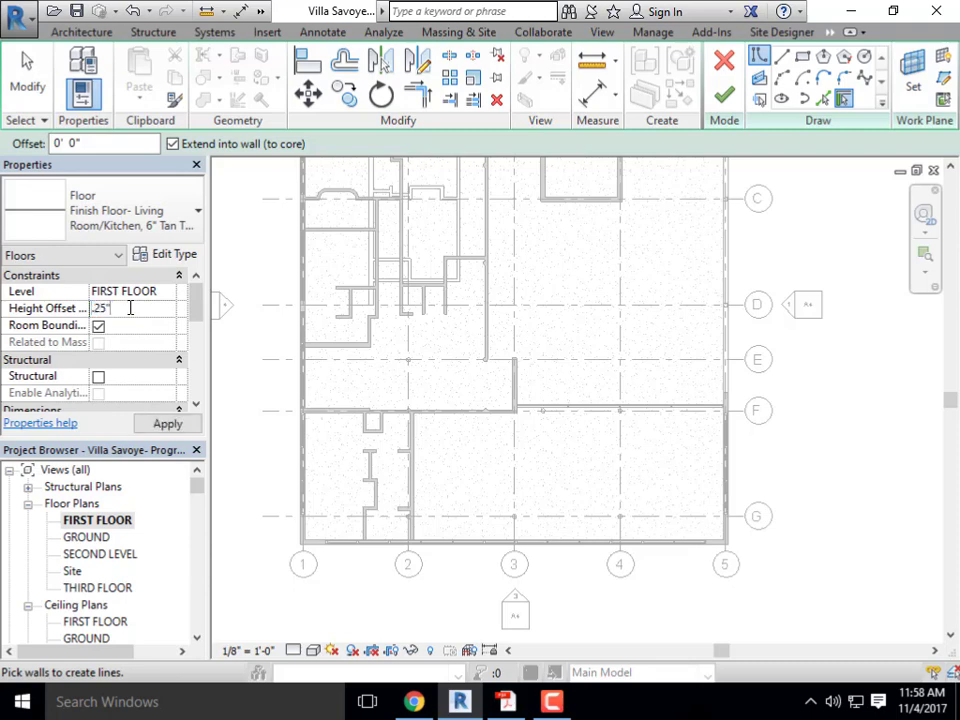
pyautogui.write('li')
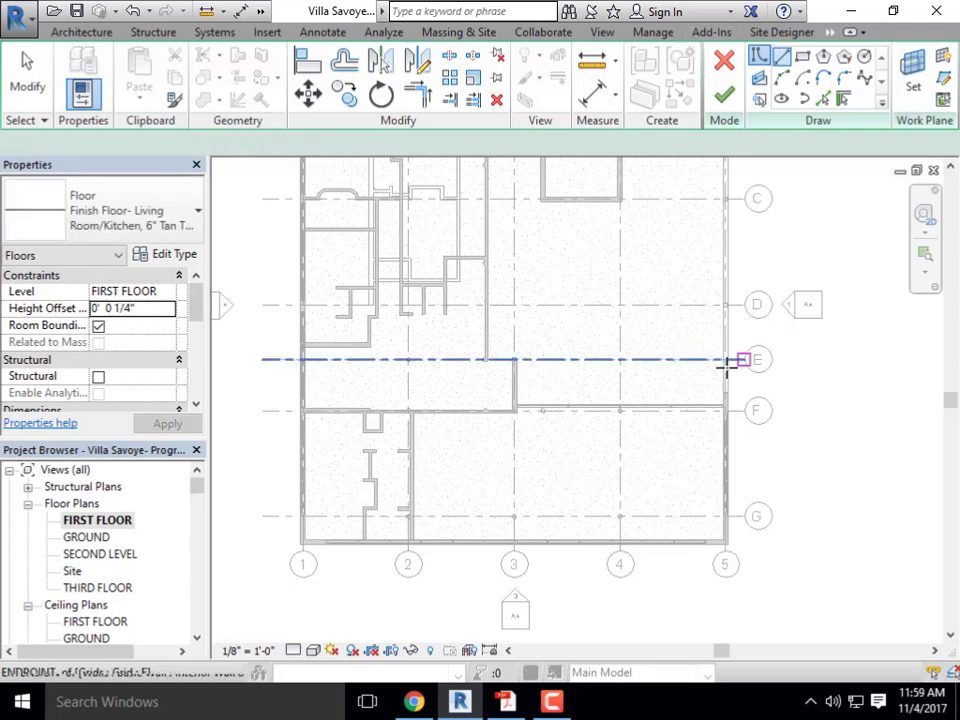
pyautogui.scroll(5, 726, 366)
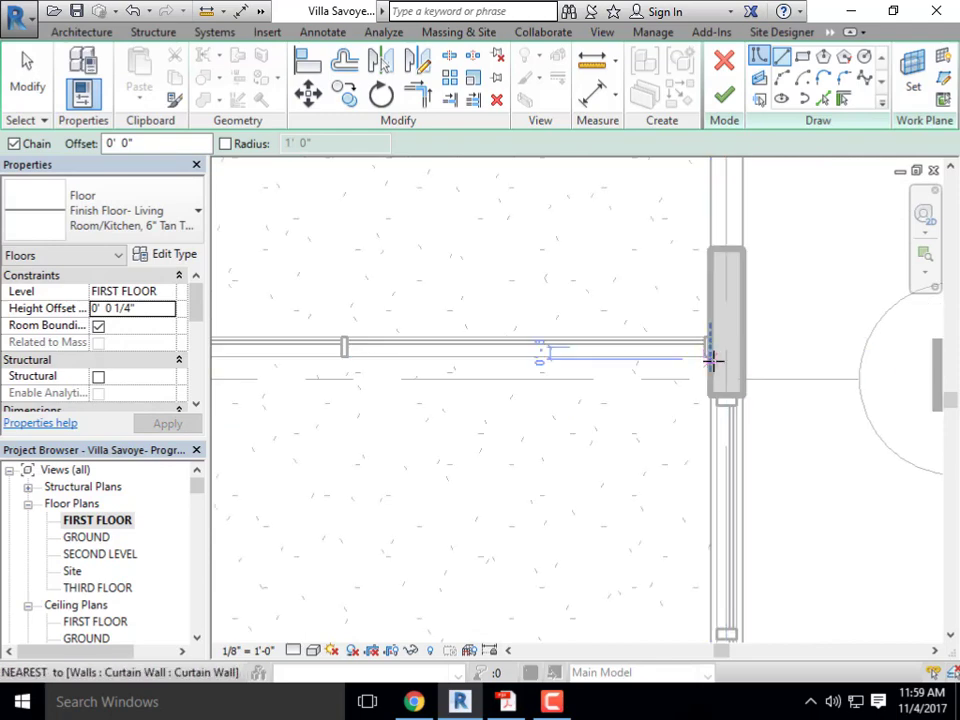
pyautogui.click(712, 358)
pyautogui.scroll(-4, 714, 315)
pyautogui.scroll(5, 713, 557)
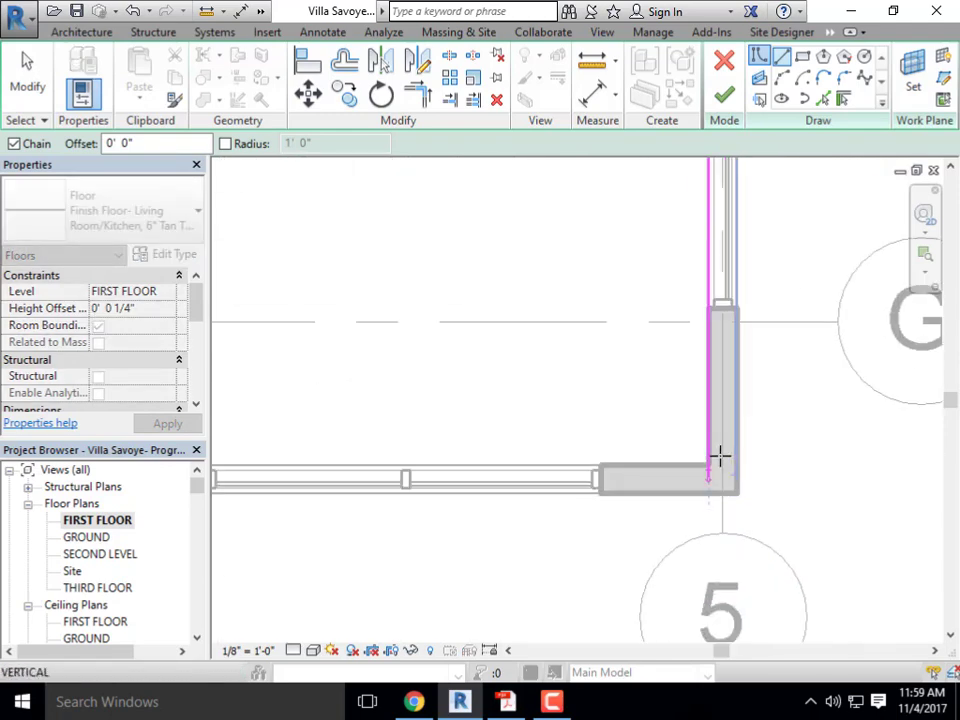
pyautogui.click(707, 463)
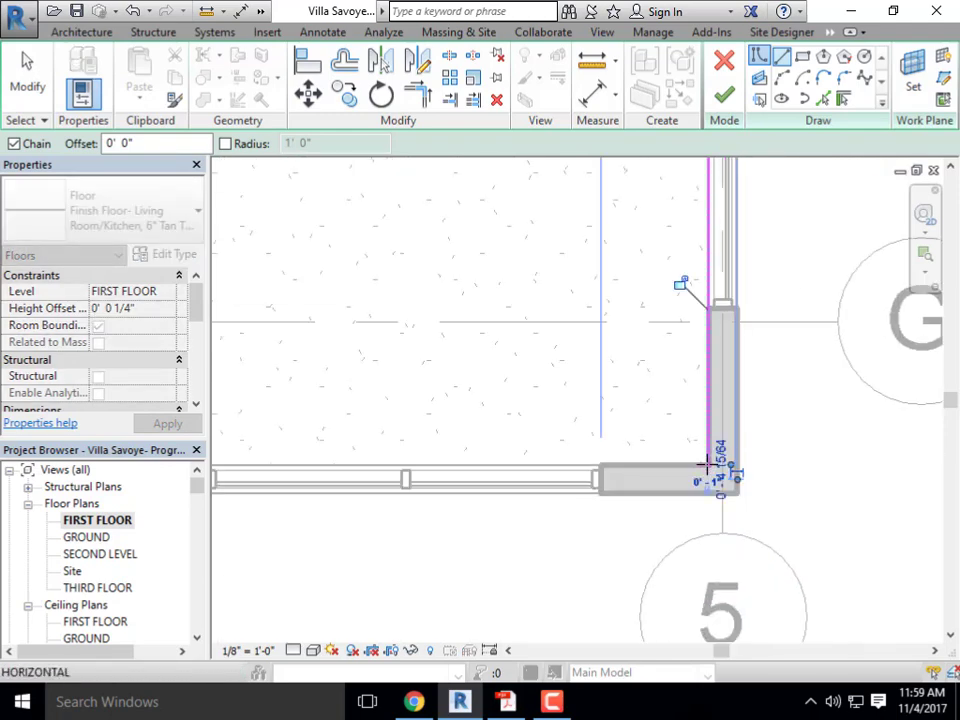
pyautogui.scroll(-5, 729, 476)
pyautogui.moveTo(467, 454); pyautogui.dragTo(820, 460, button='middle')
pyautogui.moveTo(420, 460); pyautogui.dragTo(797, 467, button='middle')
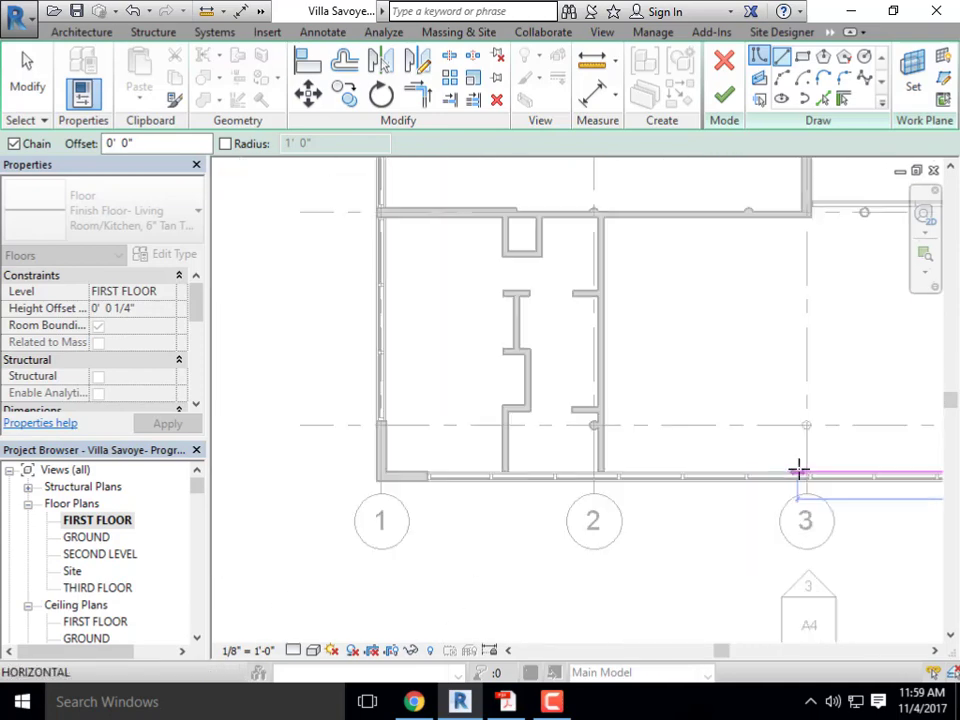
pyautogui.scroll(-2, 797, 467)
pyautogui.scroll(4, 484, 463)
pyautogui.scroll(2, 487, 474)
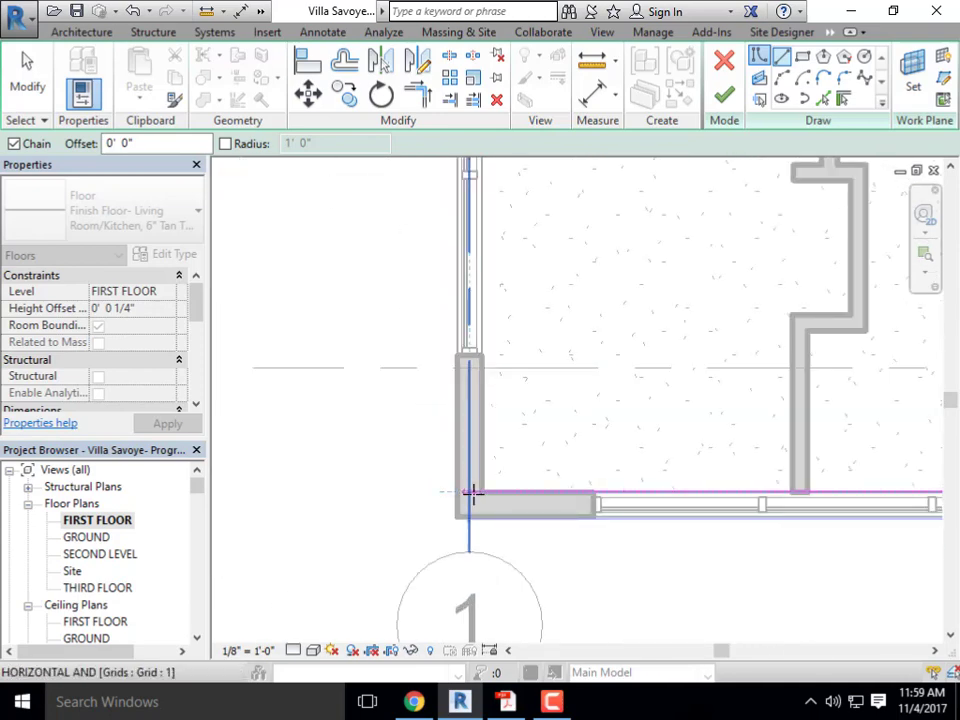
pyautogui.click(481, 492)
# Close the boundary loop at grid F and finish the 6" Tan Tiles floor
pyautogui.scroll(-4, 489, 497)
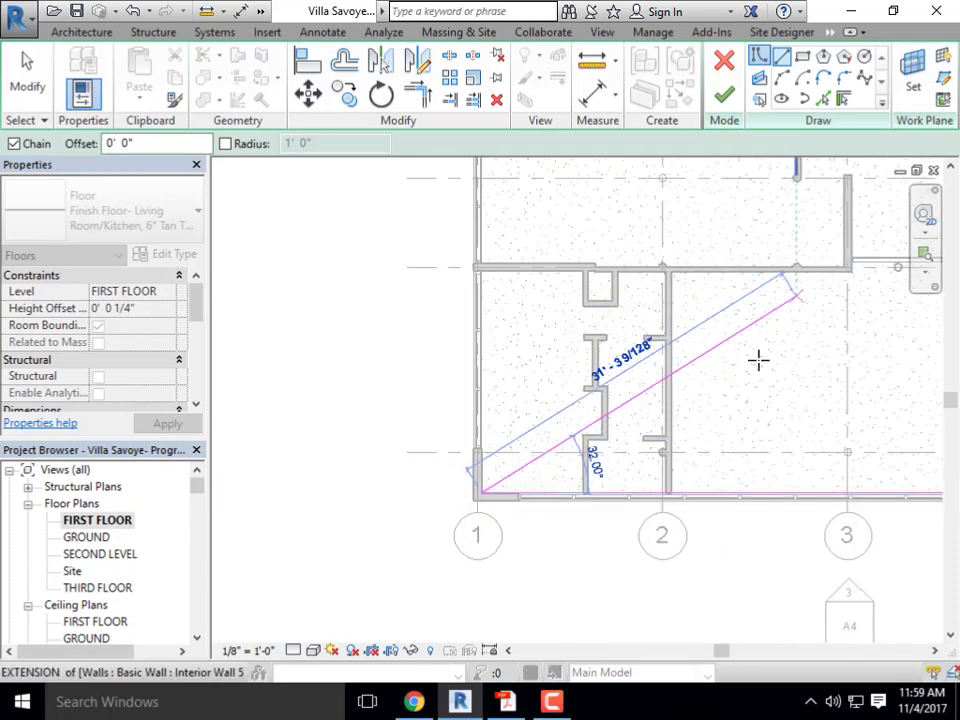
pyautogui.scroll(2, 535, 272)
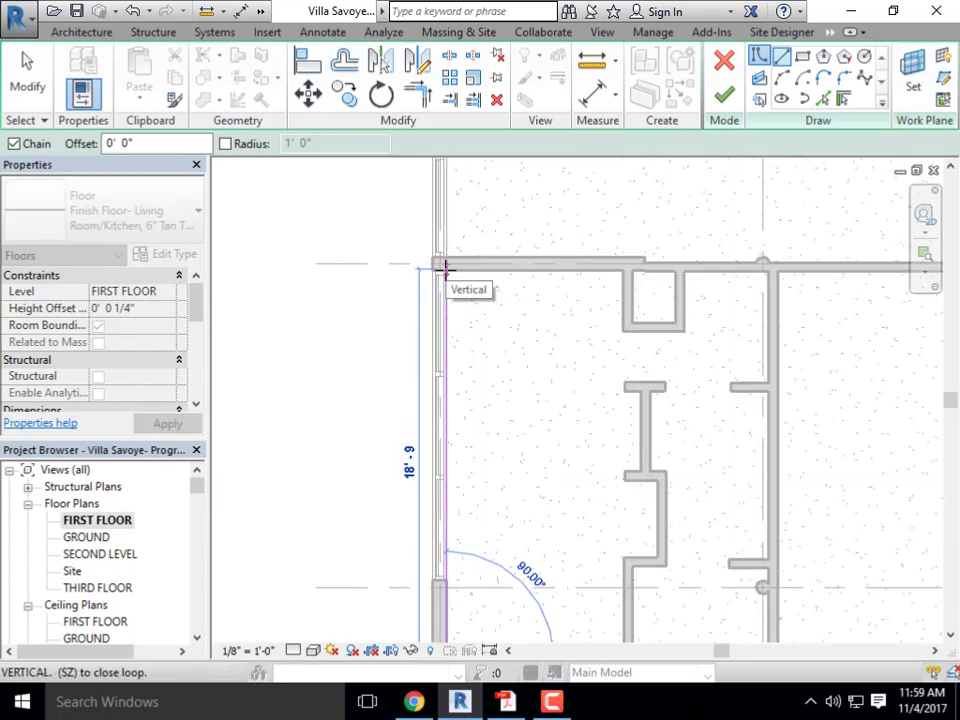
pyautogui.scroll(2, 446, 266)
pyautogui.click(446, 266)
pyautogui.scroll(-3, 311, 259)
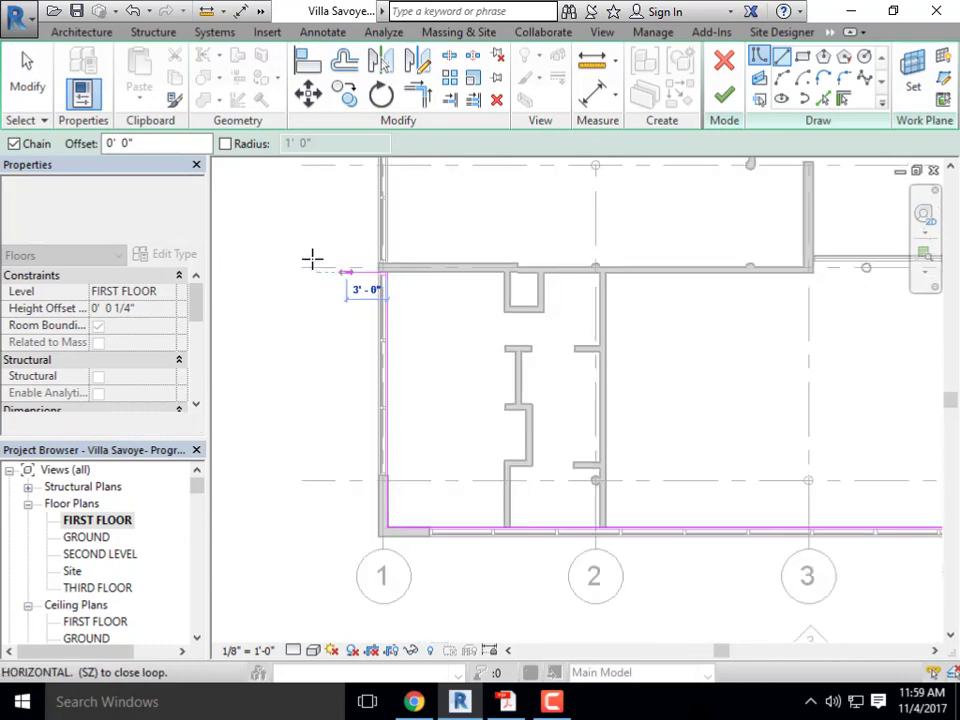
pyautogui.scroll(3, 465, 259)
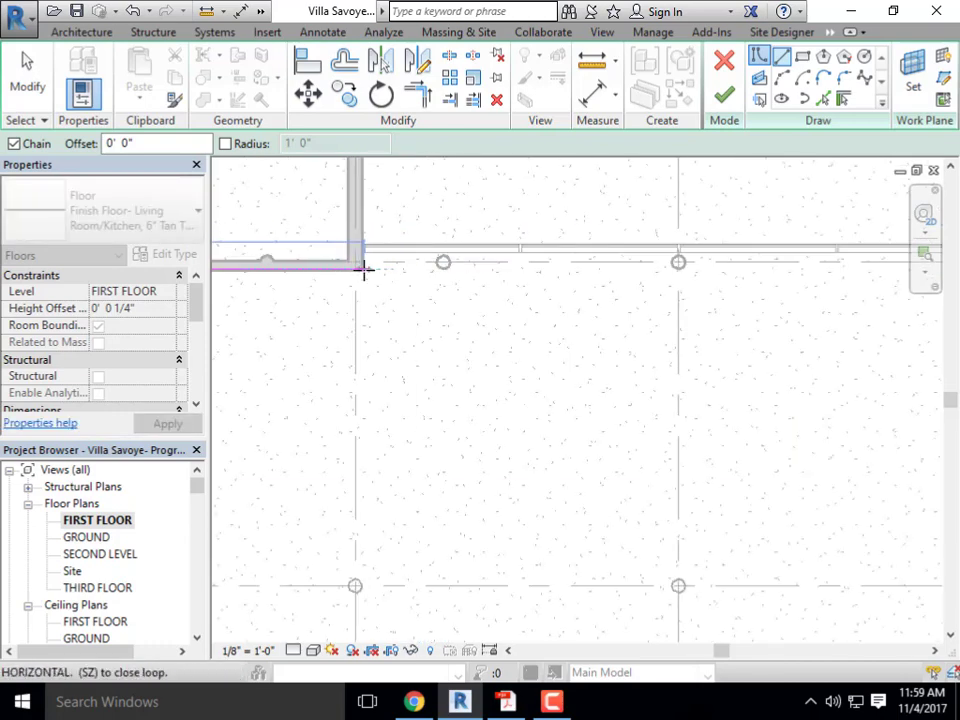
pyautogui.scroll(2, 364, 270)
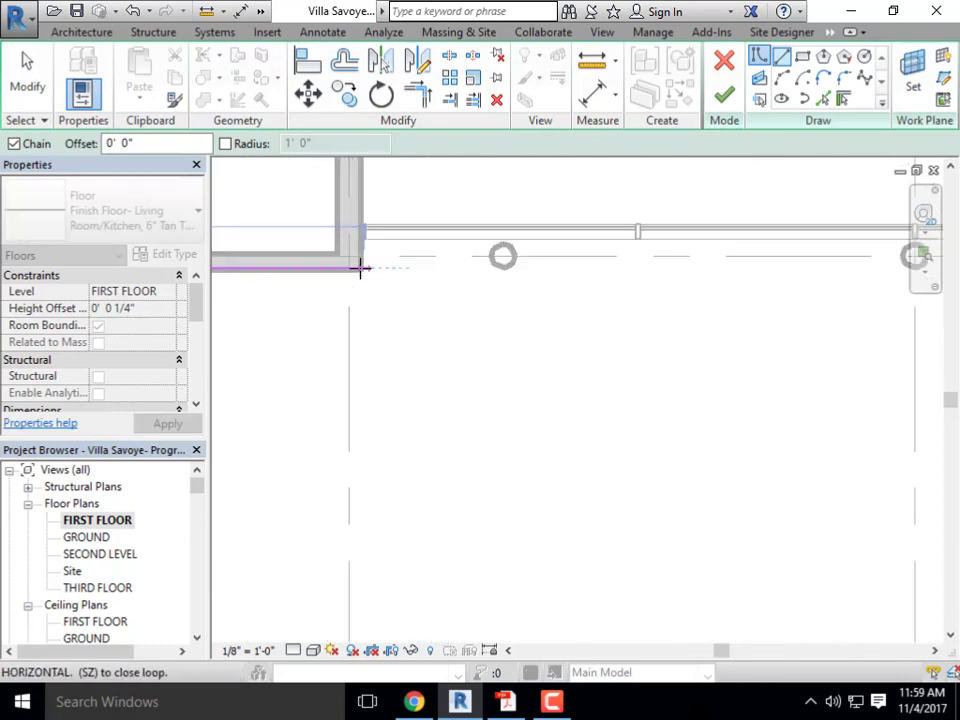
pyautogui.click(358, 266)
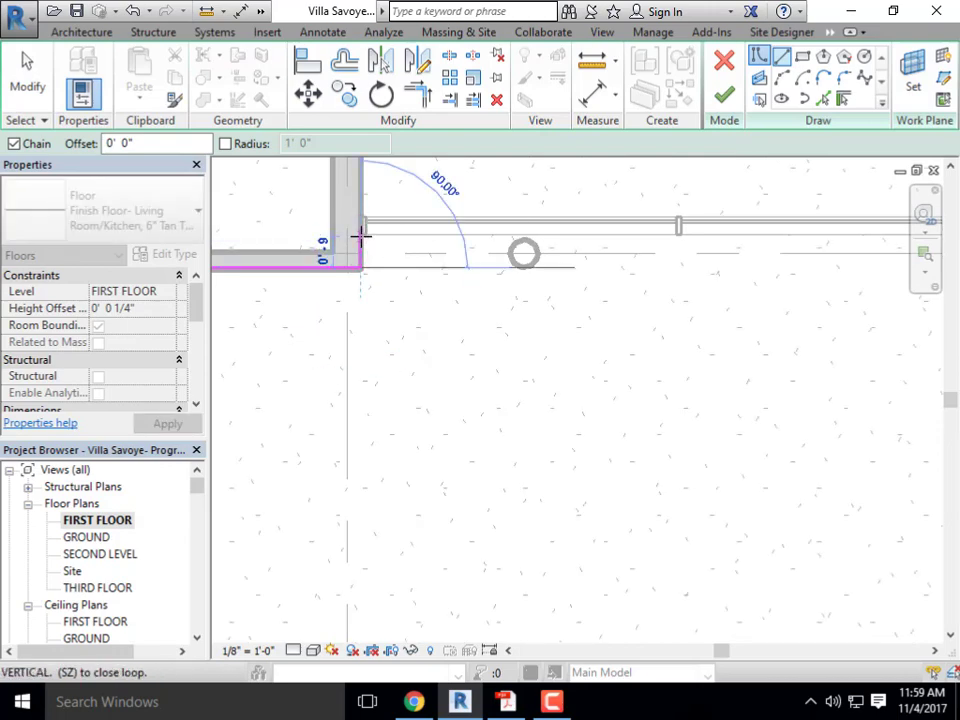
pyautogui.scroll(-3, 358, 236)
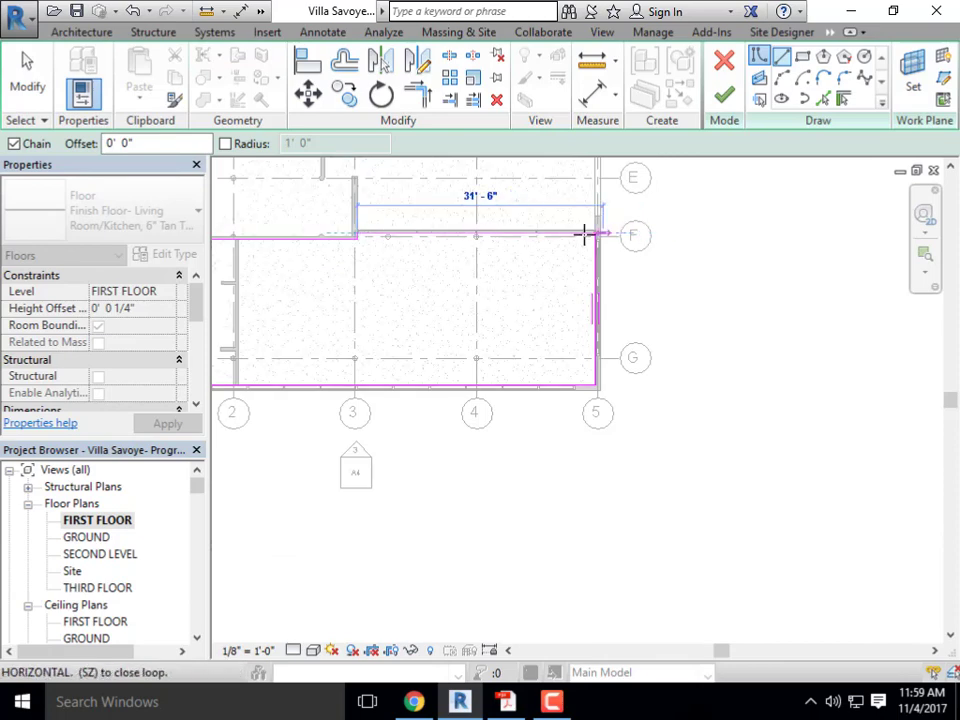
pyautogui.scroll(3, 583, 231)
pyautogui.click(618, 222)
pyautogui.scroll(-4, 655, 231)
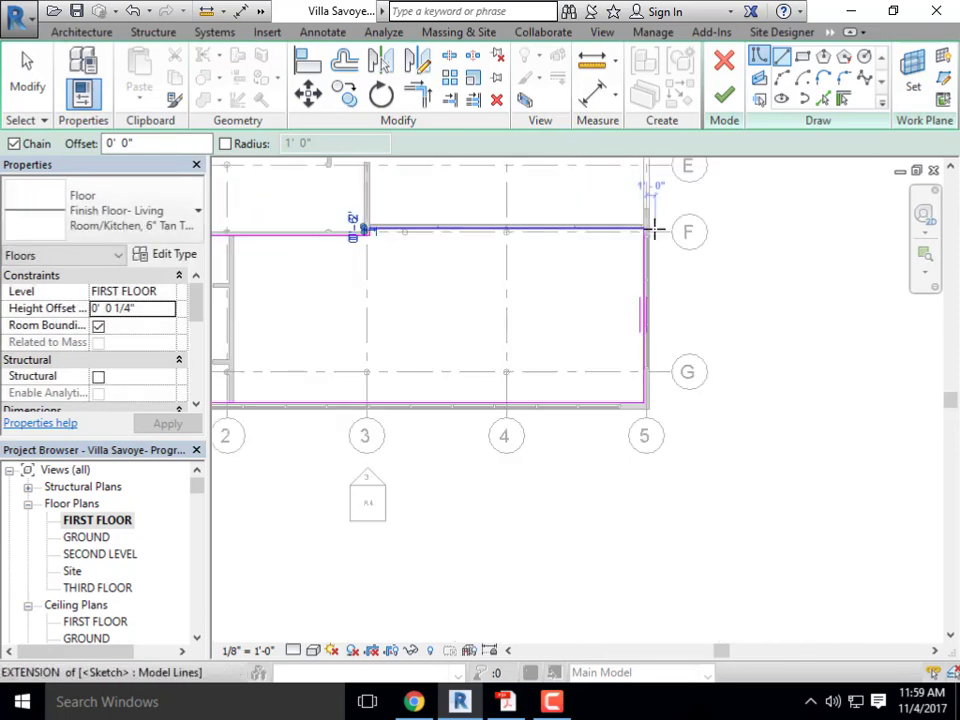
pyautogui.moveTo(451, 267); pyautogui.dragTo(469, 343, button='middle')
pyautogui.press('Escape')
pyautogui.scroll(1, 497, 336)
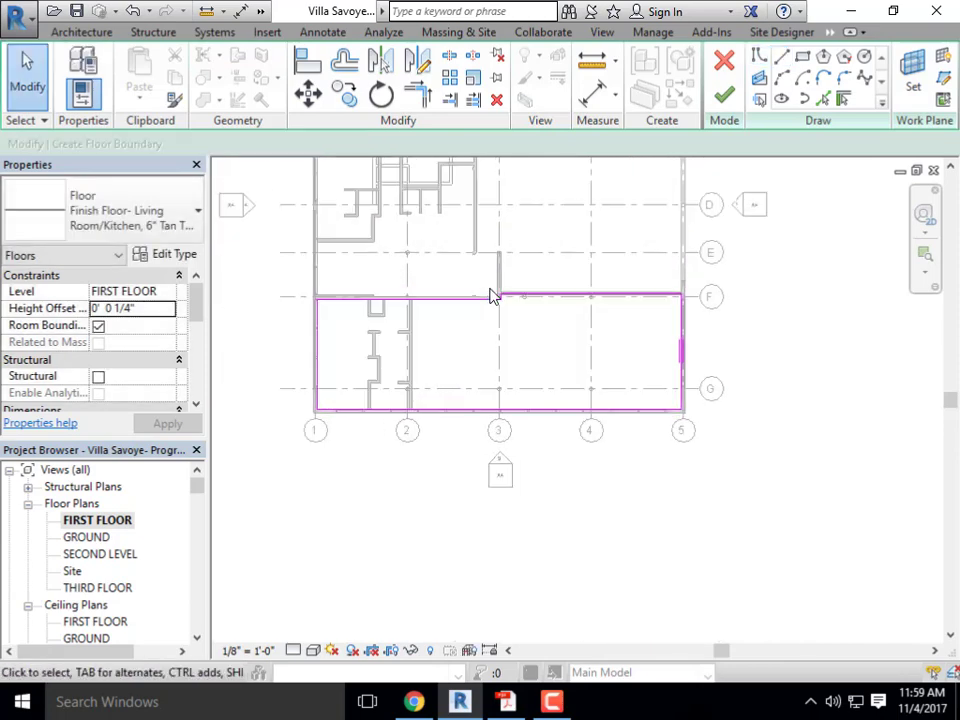
pyautogui.scroll(-4, 491, 294)
pyautogui.scroll(2, 450, 225)
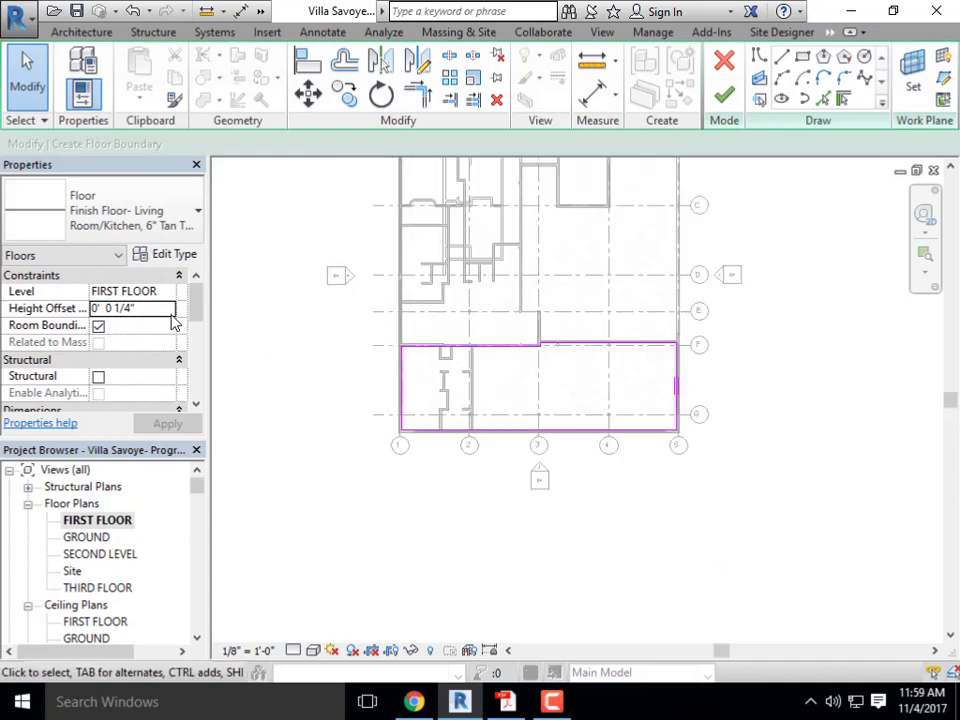
pyautogui.click(724, 94)
pyautogui.click(863, 484)
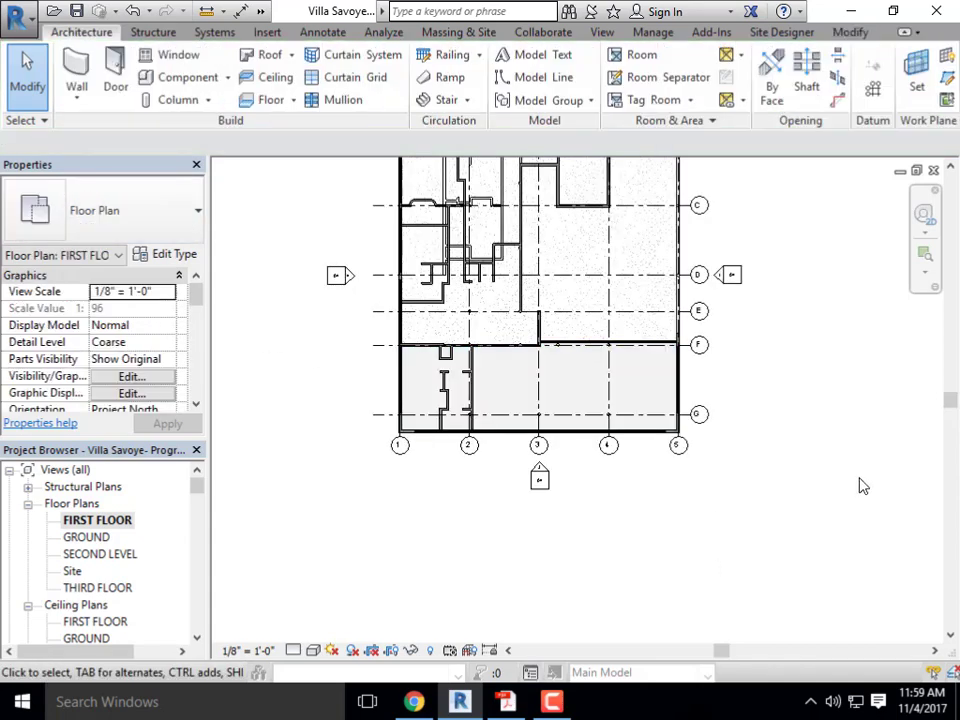
pyautogui.scroll(4, 630, 415)
pyautogui.scroll(1, 632, 400)
pyautogui.scroll(-1, 815, 535)
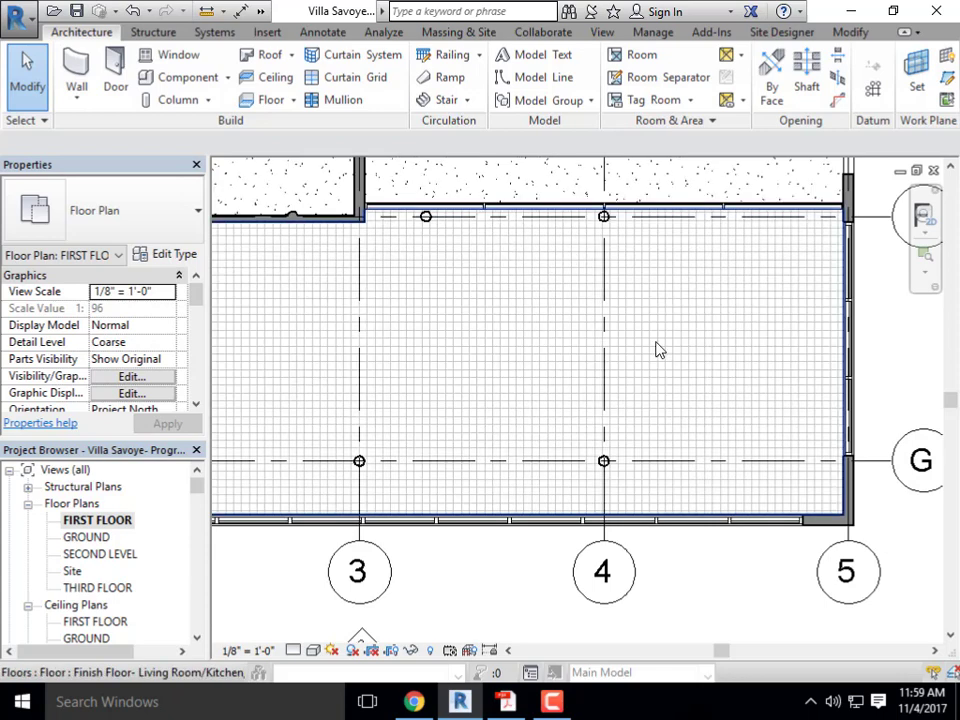
pyautogui.scroll(-1, 657, 348)
pyautogui.moveTo(494, 338); pyautogui.dragTo(733, 343, button='middle')
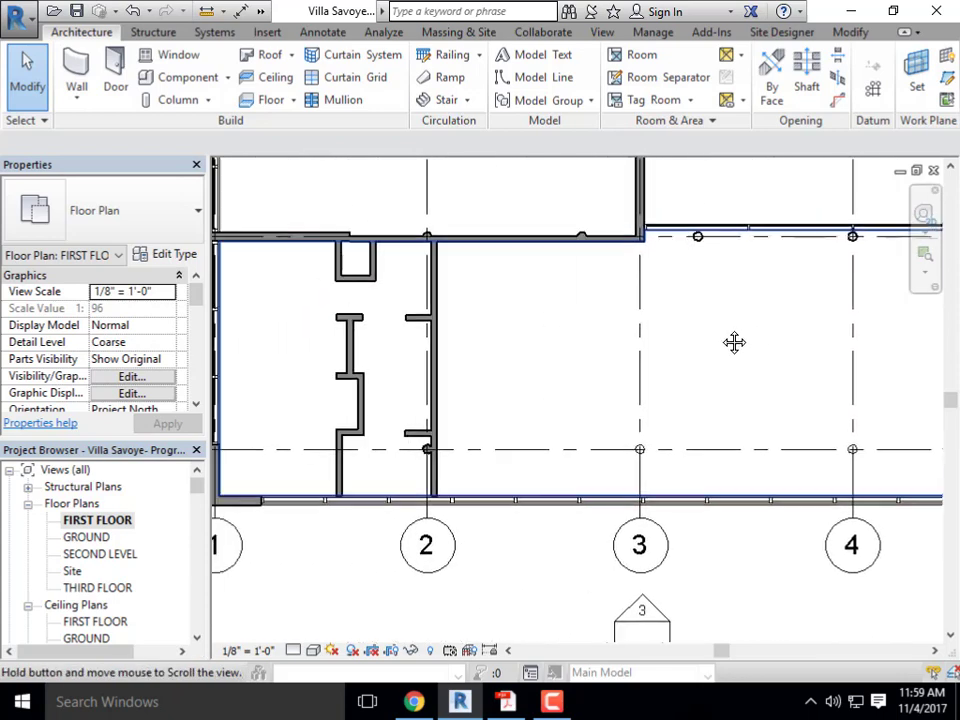
pyautogui.moveTo(450, 295); pyautogui.dragTo(379, 315, button='middle')
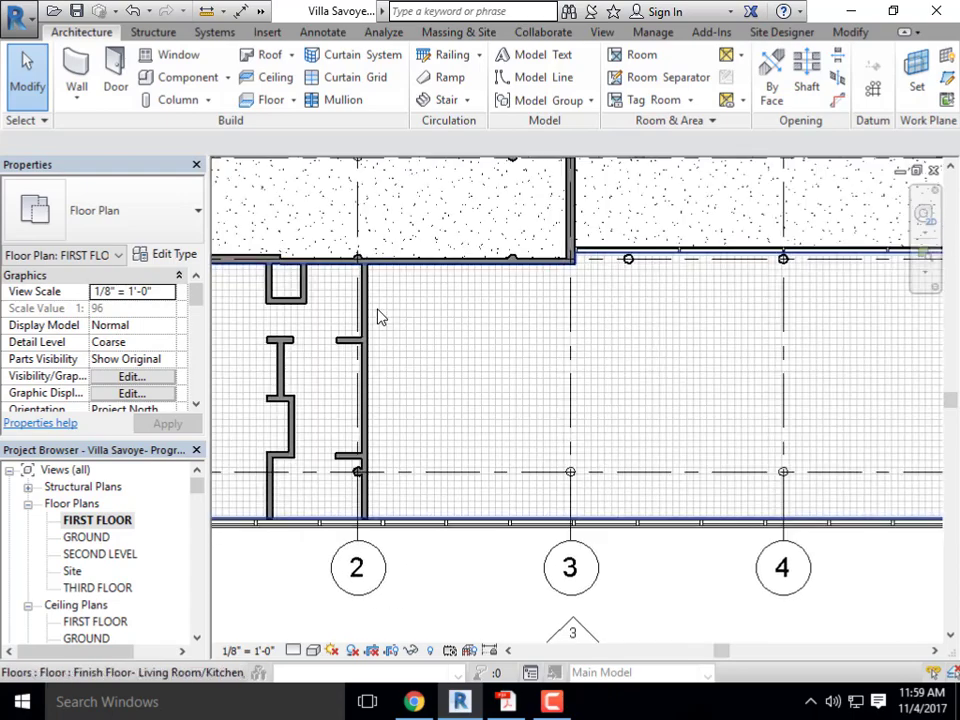
pyautogui.scroll(-1, 379, 315)
pyautogui.moveTo(506, 405); pyautogui.dragTo(572, 532, button='middle')
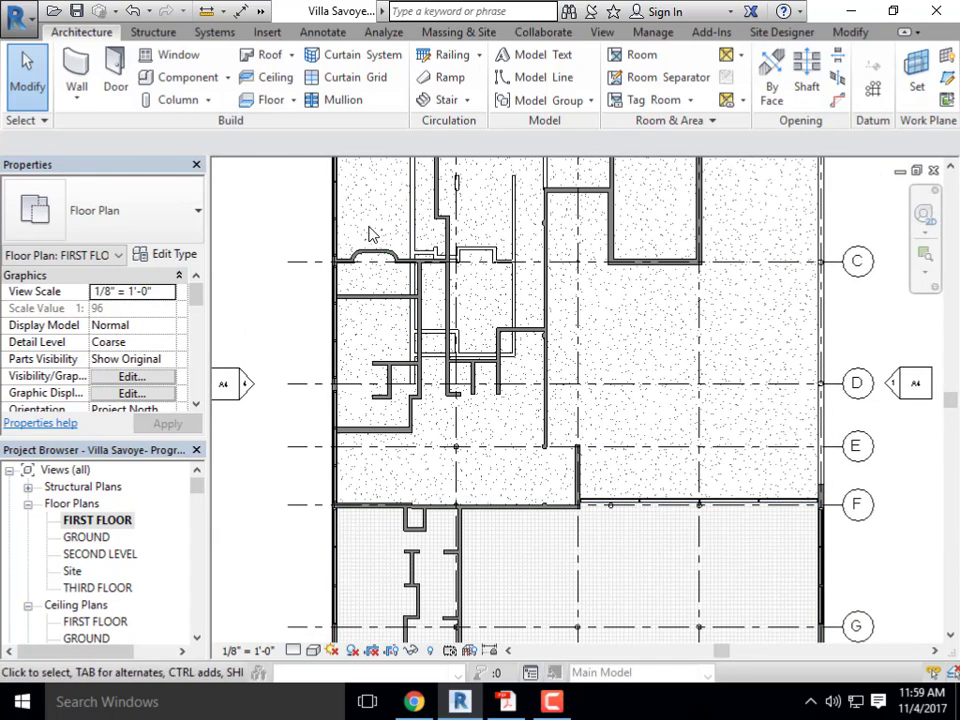
pyautogui.scroll(1, 371, 231)
pyautogui.moveTo(585, 597); pyautogui.dragTo(480, 411, button='middle')
pyautogui.scroll(1, 480, 411)
pyautogui.scroll(-3, 624, 426)
pyautogui.scroll(3, 458, 450)
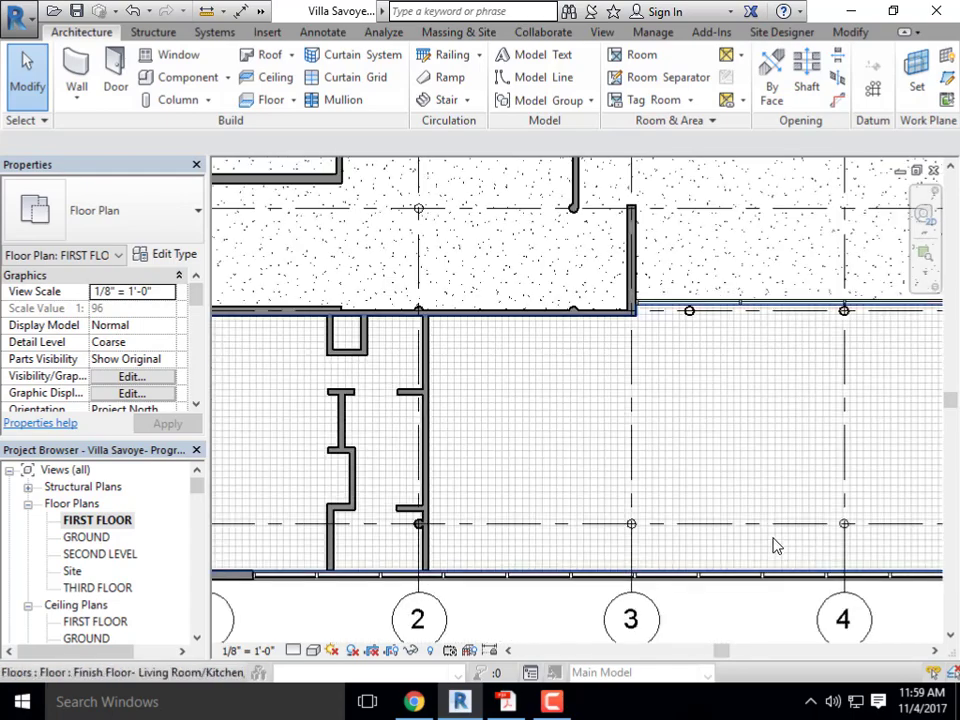
pyautogui.moveTo(776, 544); pyautogui.dragTo(649, 527, button='middle')
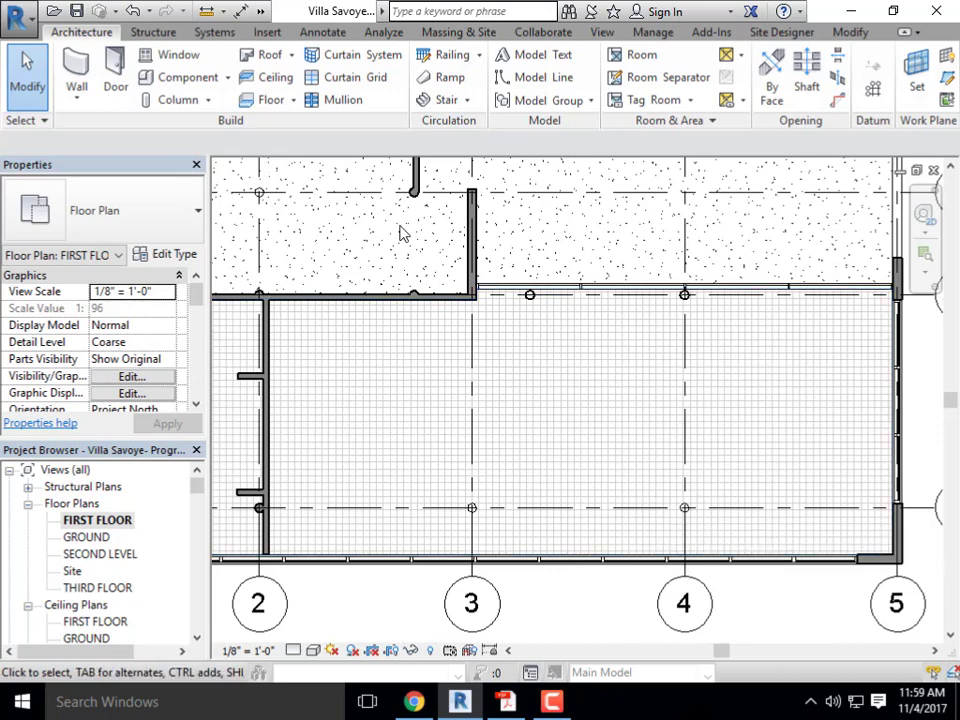
pyautogui.scroll(-3, 656, 560)
pyautogui.moveTo(626, 469); pyautogui.dragTo(626, 527, button='middle')
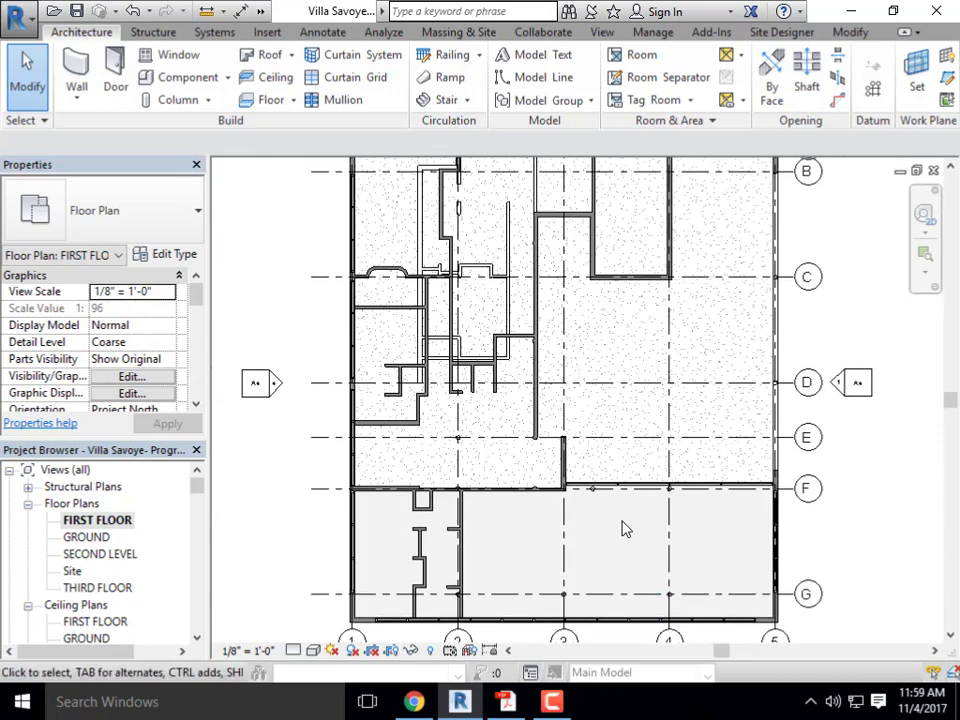
pyautogui.moveTo(699, 350); pyautogui.dragTo(668, 359, button='middle')
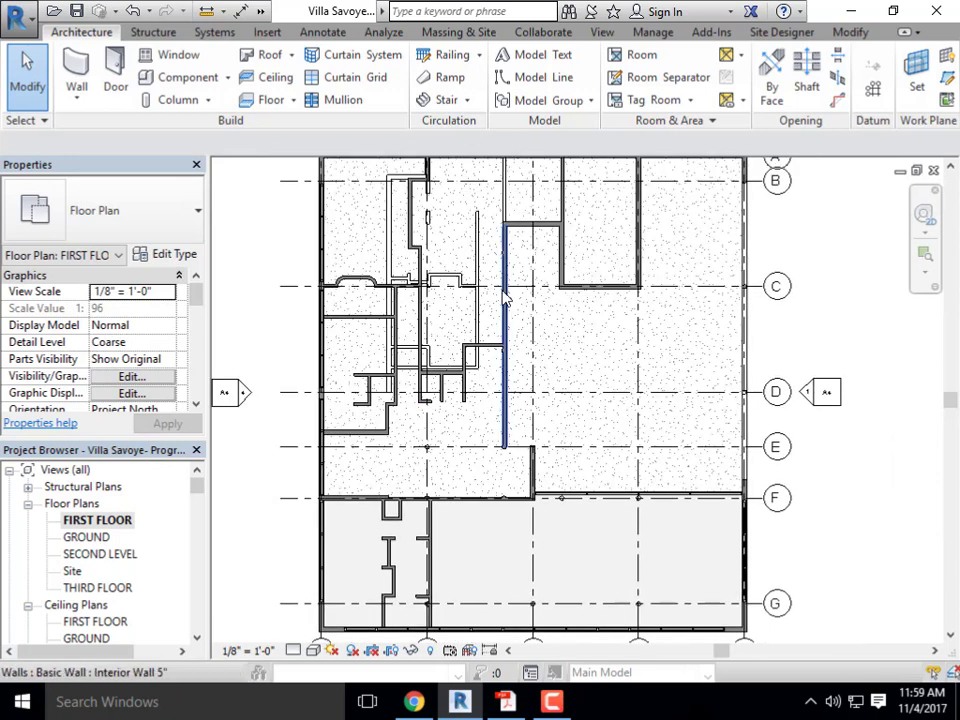
pyautogui.moveTo(563, 322); pyautogui.dragTo(525, 385, button='middle')
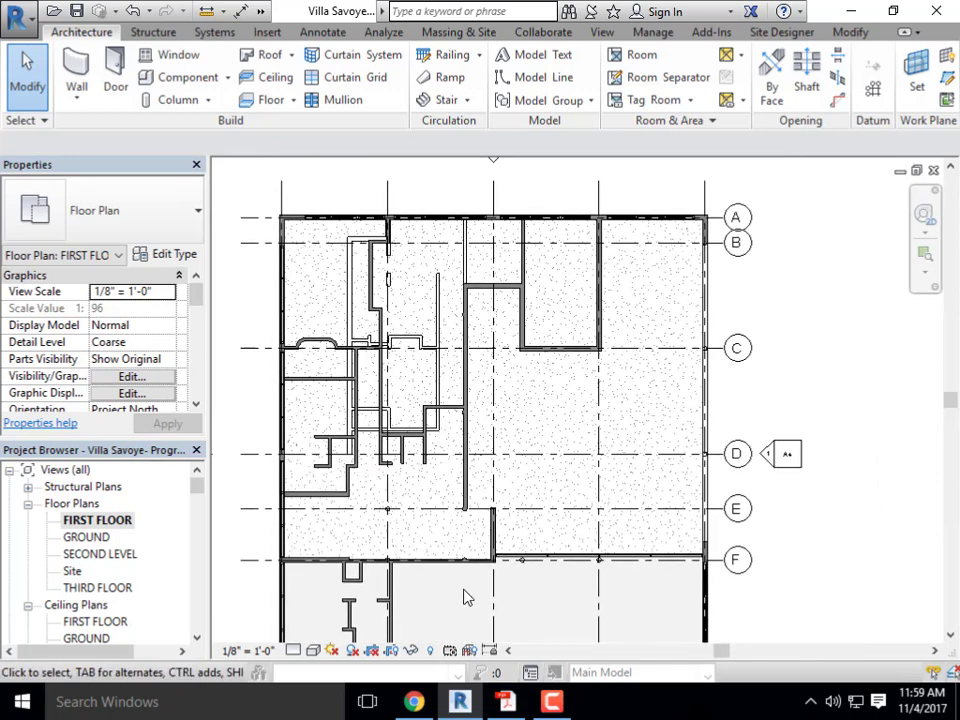
pyautogui.scroll(1, 505, 515)
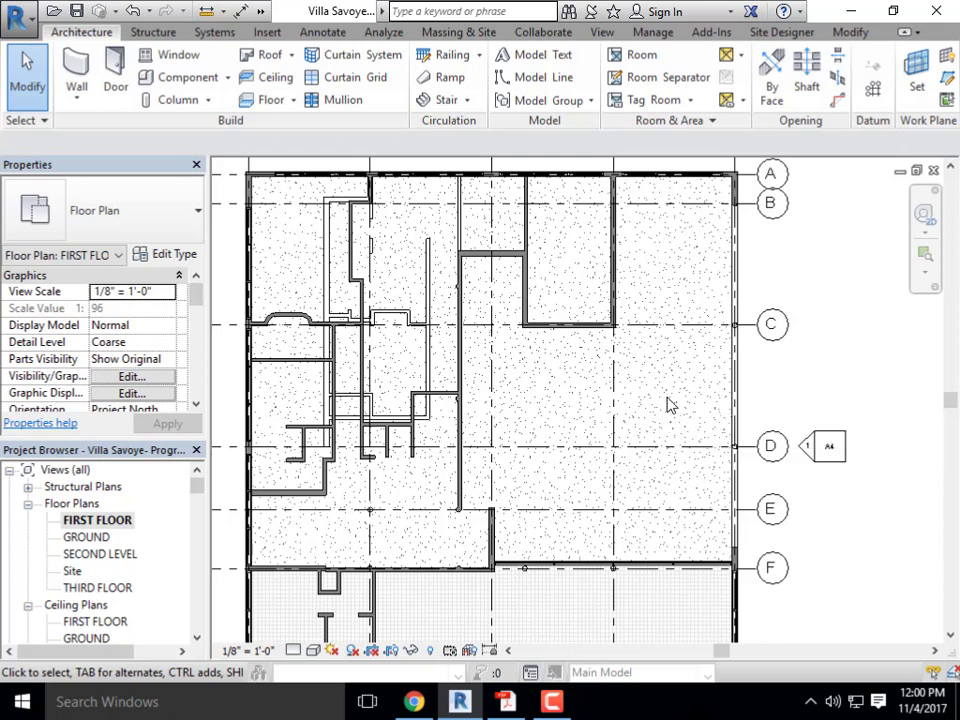
pyautogui.moveTo(553, 635); pyautogui.dragTo(557, 512, button='middle')
pyautogui.scroll(3, 537, 450)
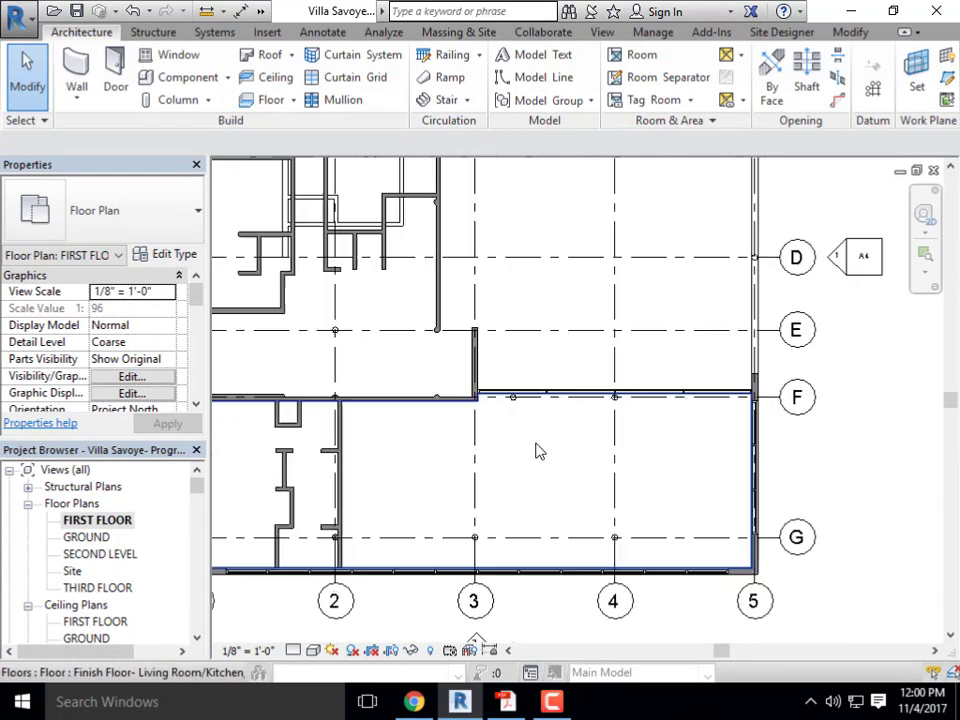
pyautogui.scroll(-1, 585, 463)
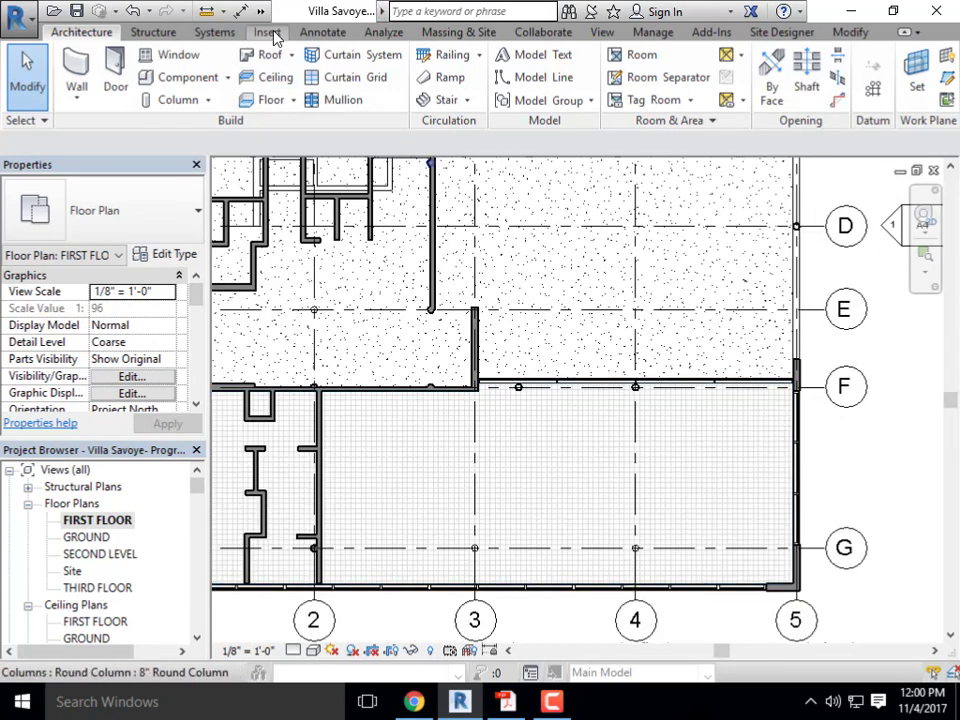
# Place a perspective camera near grids 2 and G aimed into the living room
pyautogui.click(602, 33)
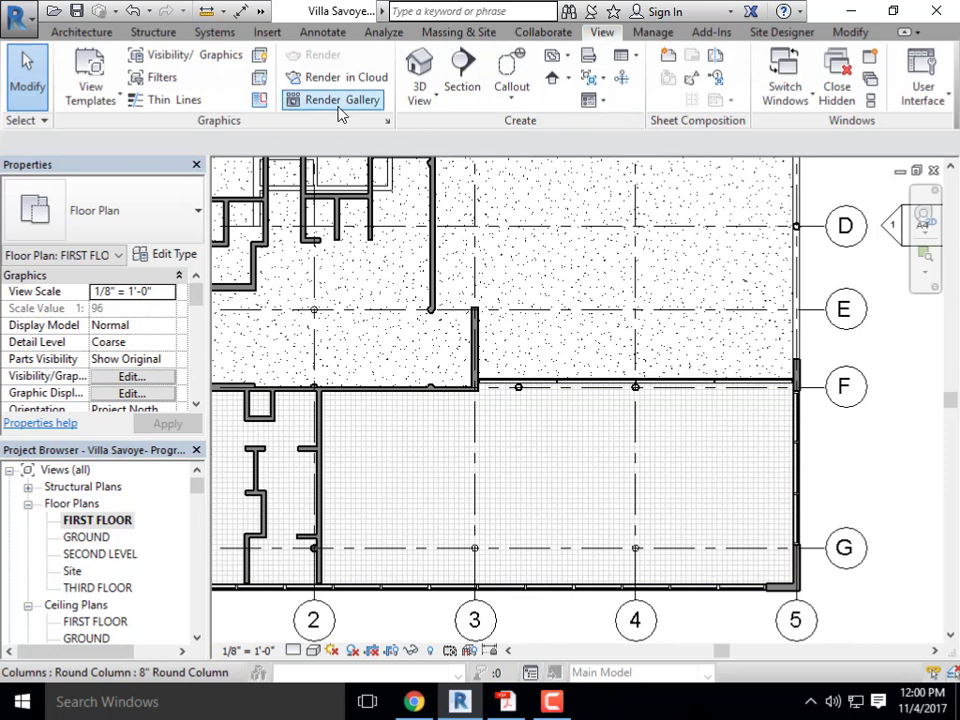
pyautogui.click(437, 100)
pyautogui.click(440, 167)
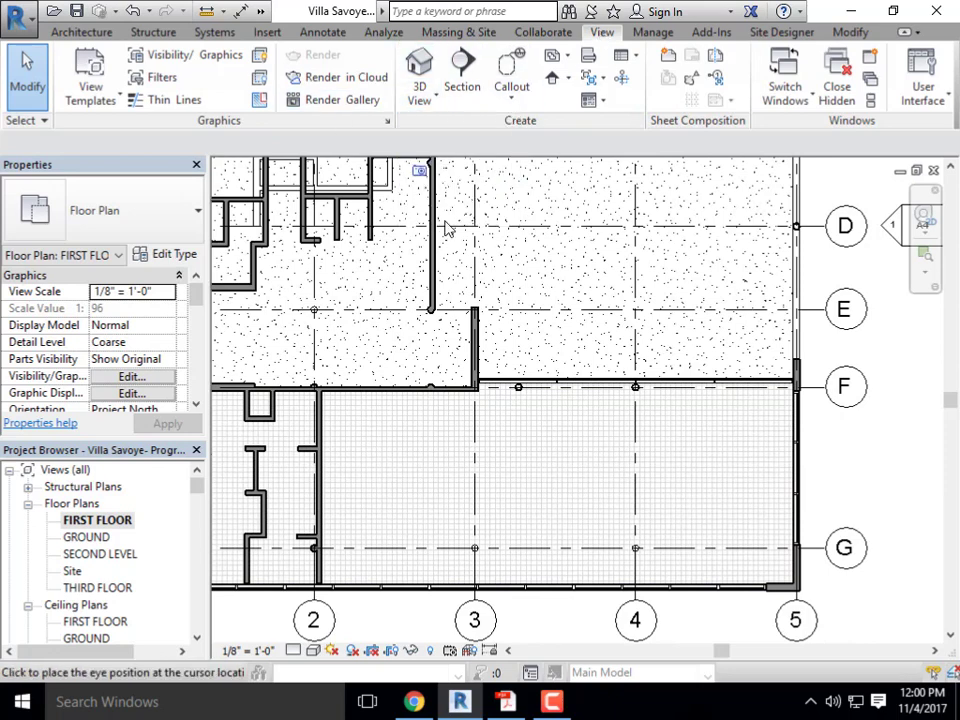
pyautogui.click(376, 563)
pyautogui.click(709, 261)
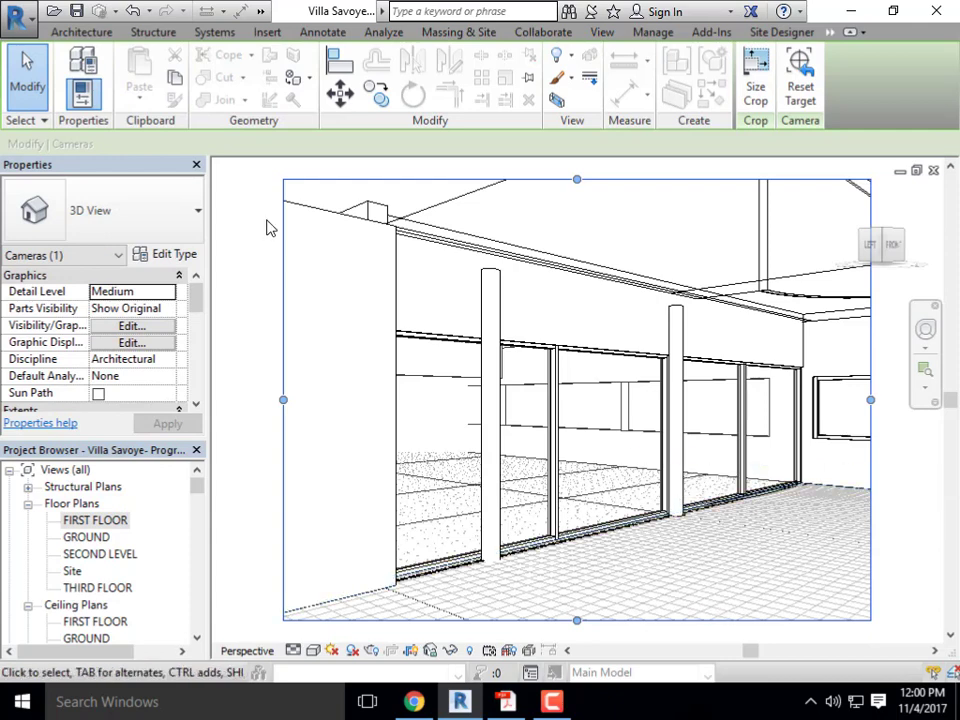
# Extend the camera crop frame downward and right, and set the visual style to Realistic
pyautogui.scroll(-1, 268, 225)
pyautogui.moveTo(495, 525); pyautogui.dragTo(501, 560)
pyautogui.moveTo(723, 374); pyautogui.dragTo(801, 377)
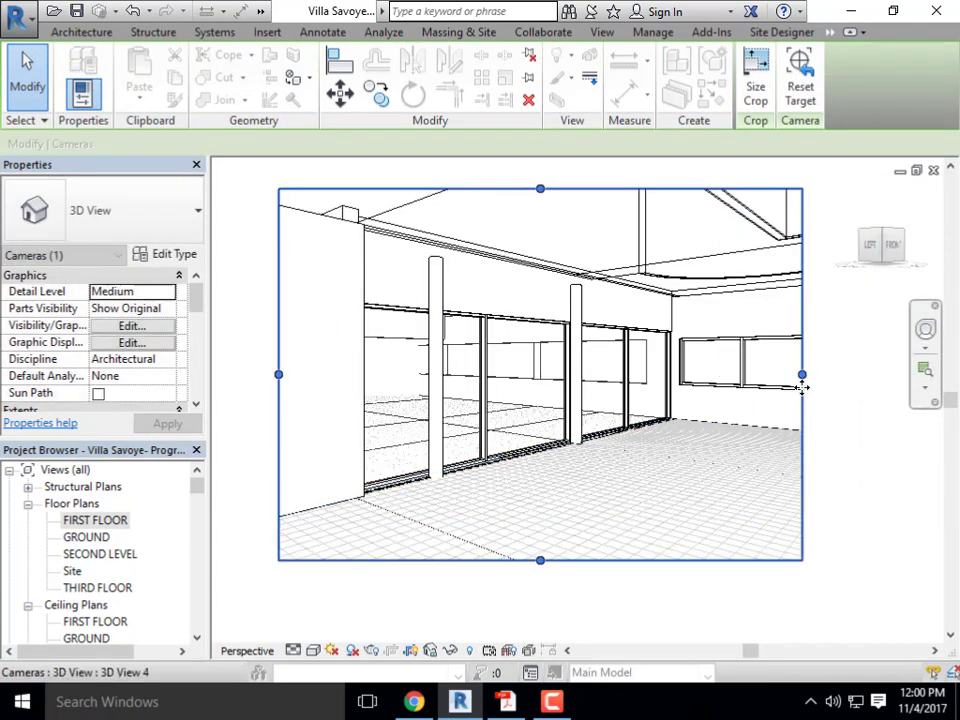
pyautogui.click(313, 650)
pyautogui.click(345, 632)
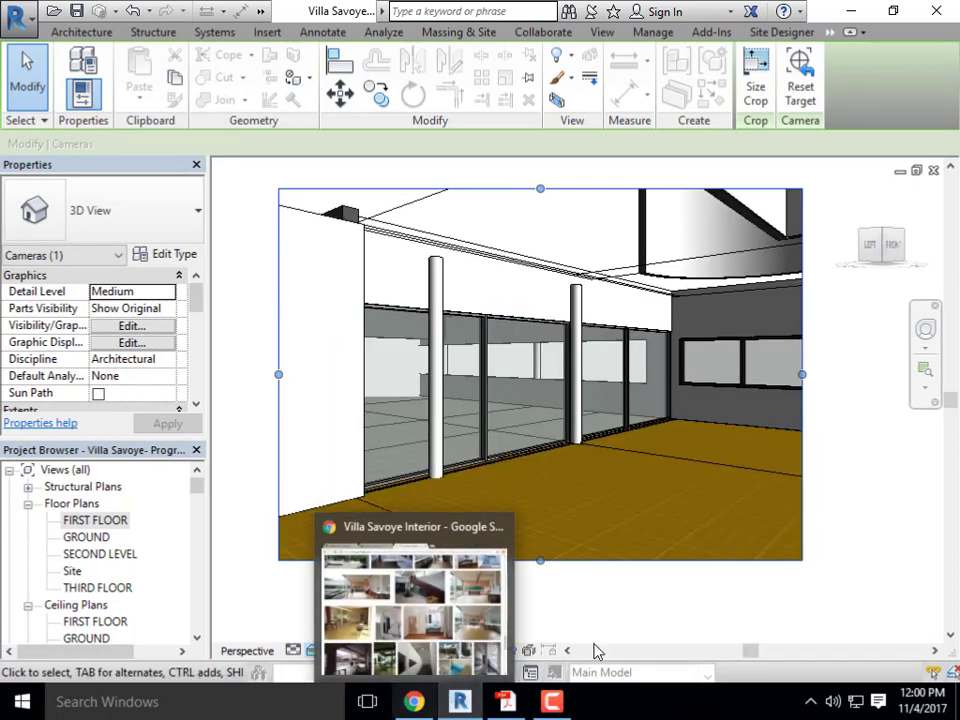
pyautogui.scroll(3, 829, 553)
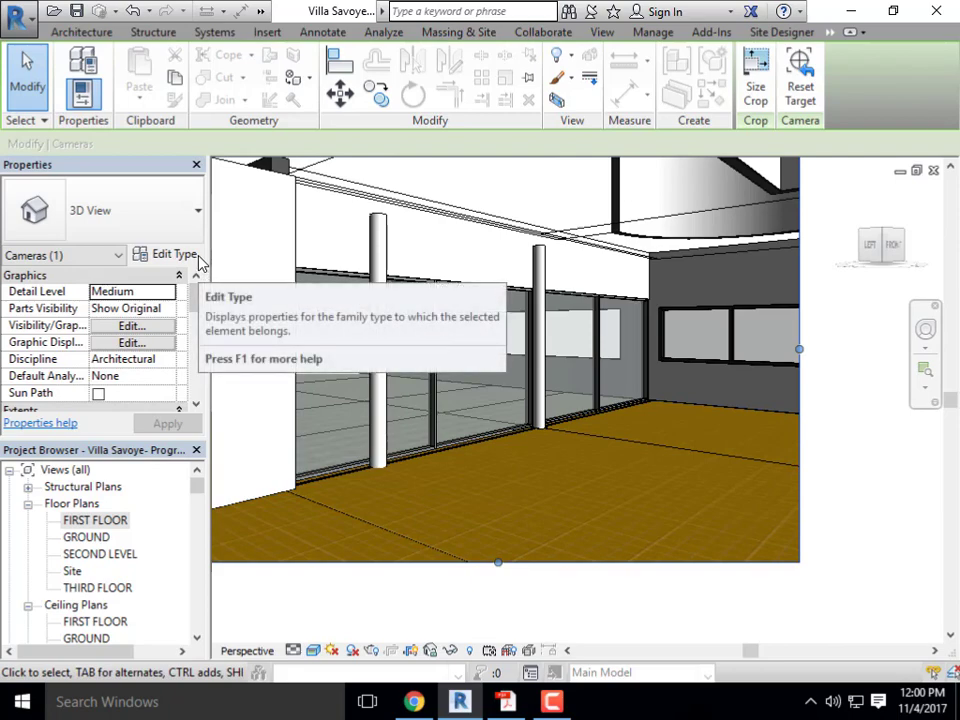
pyautogui.click(418, 702)
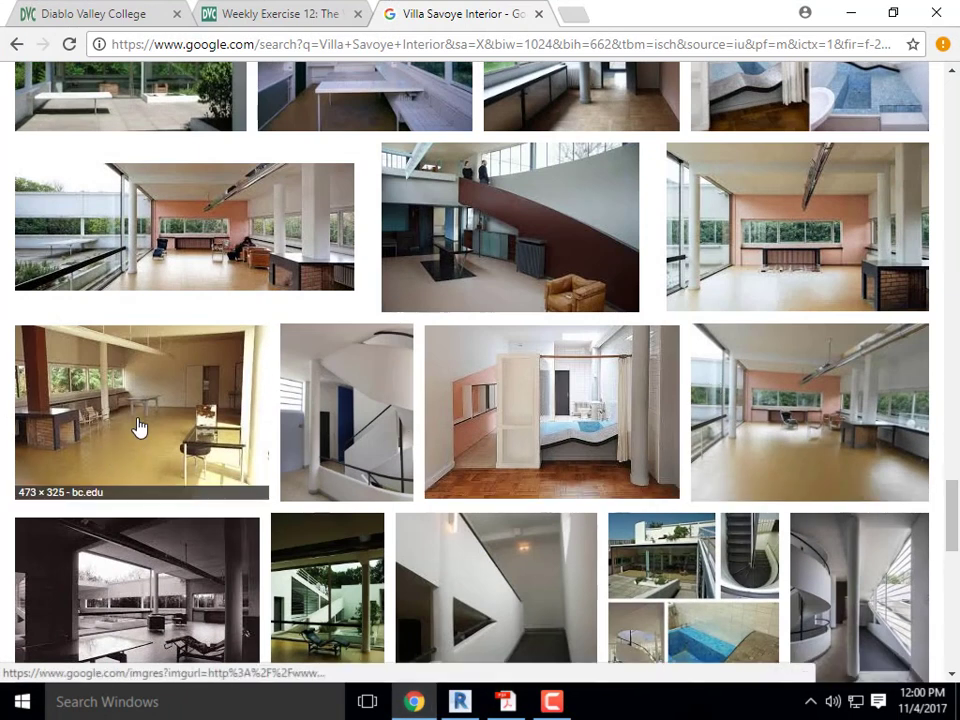
pyautogui.click(852, 13)
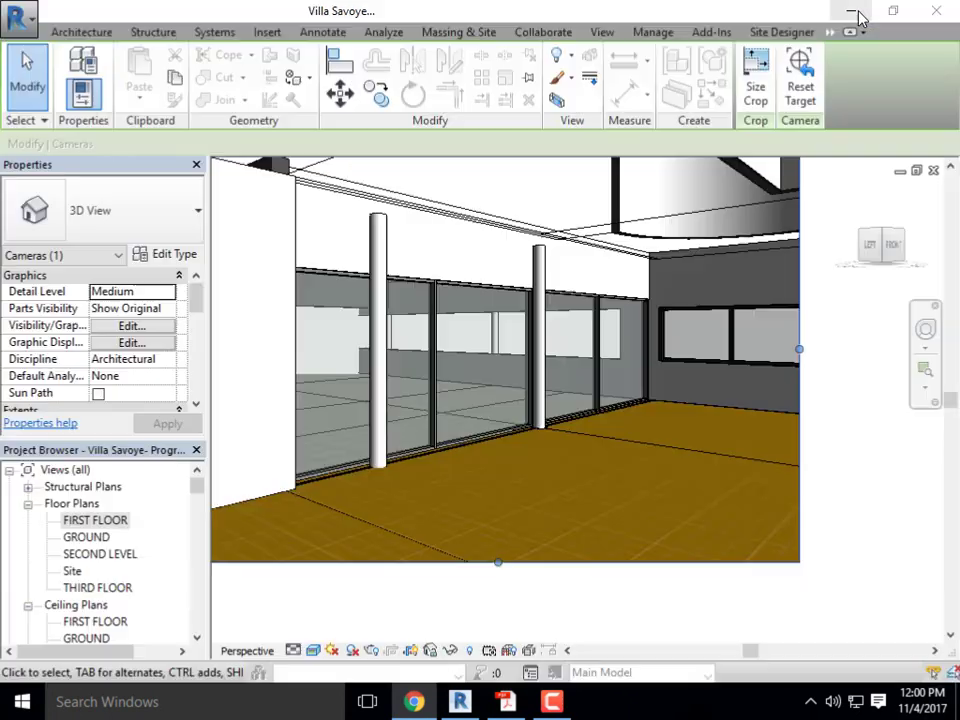
# Select the living room floor and bring up its structure layer material's Appearance settings
pyautogui.click(268, 497)
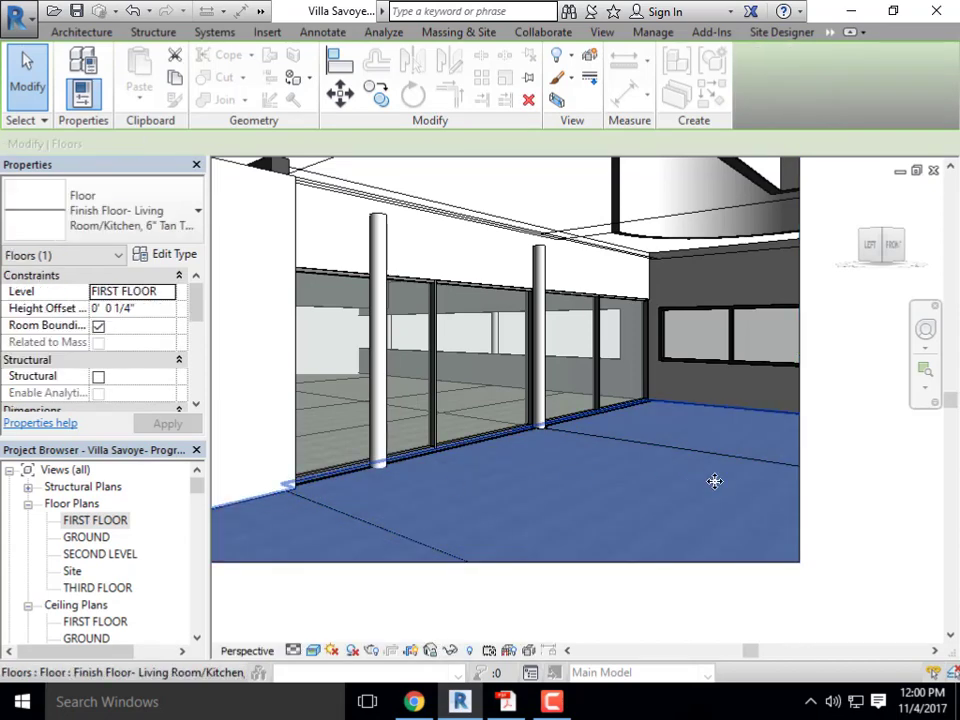
pyautogui.click(844, 551)
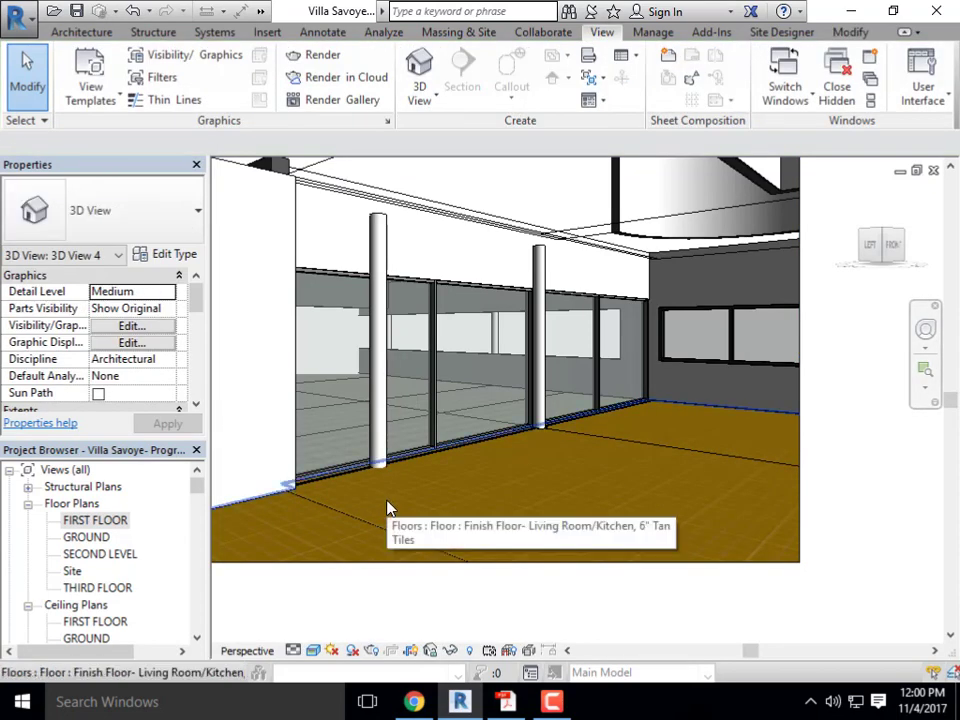
pyautogui.click(267, 488)
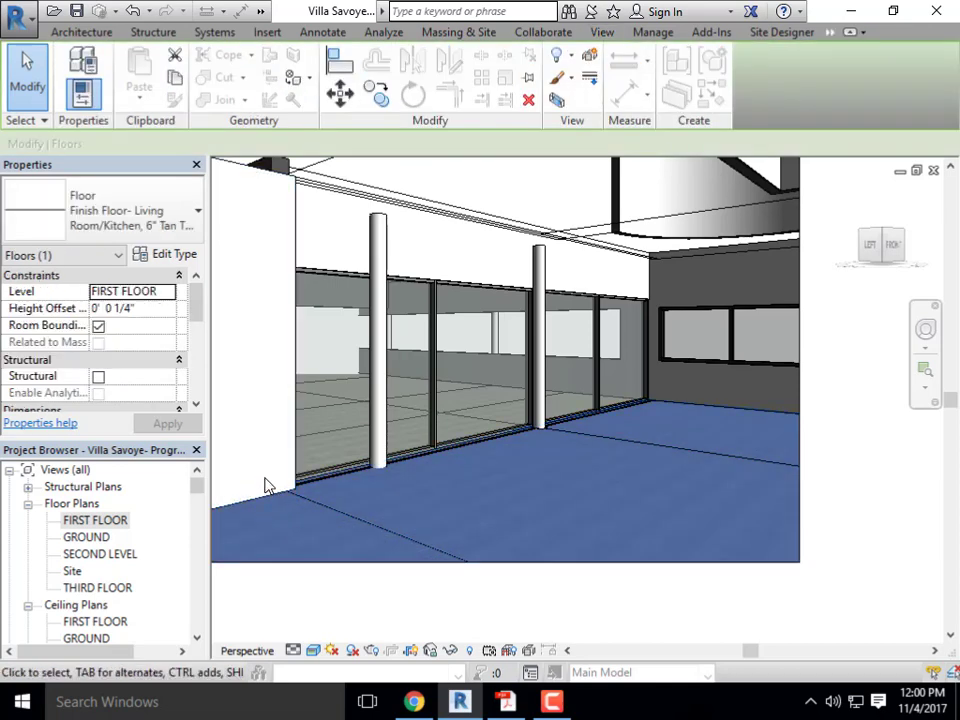
pyautogui.click(150, 254)
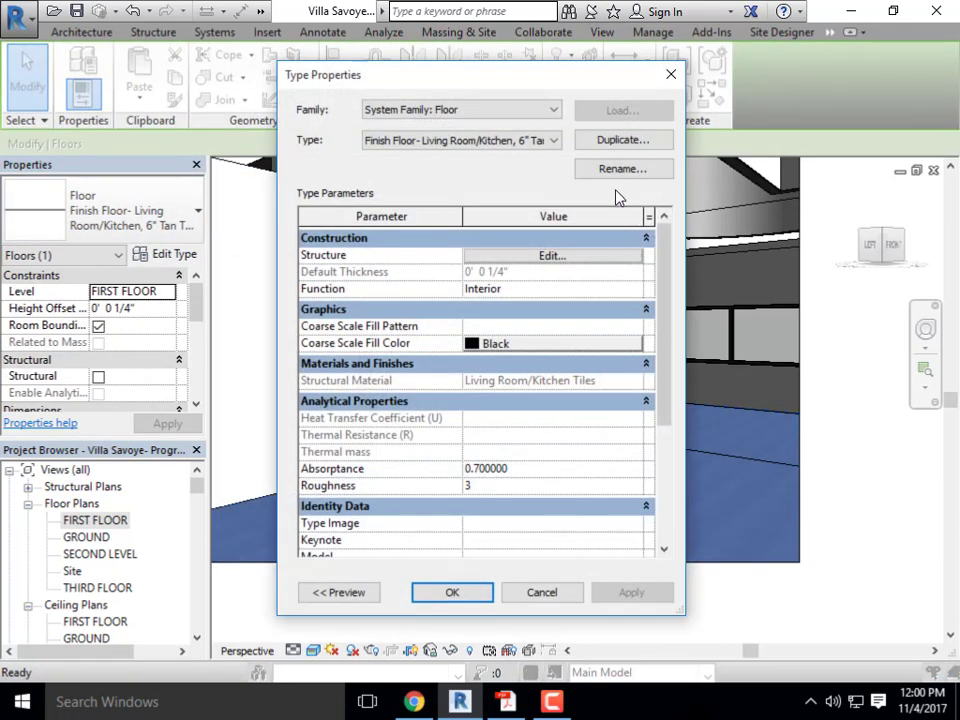
pyautogui.click(598, 256)
pyautogui.click(437, 267)
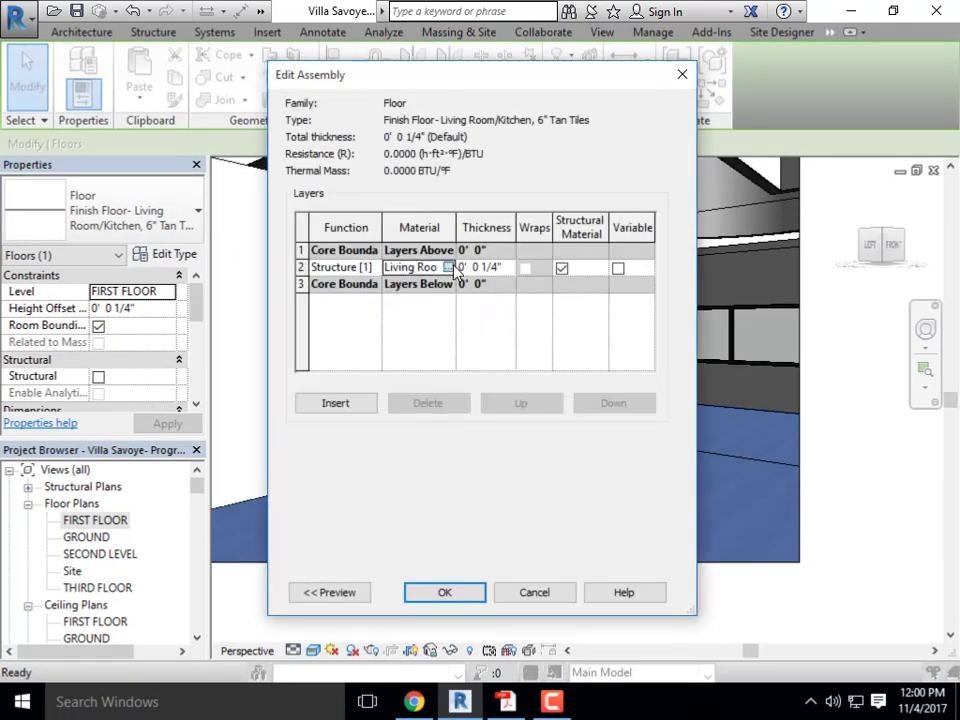
pyautogui.click(449, 267)
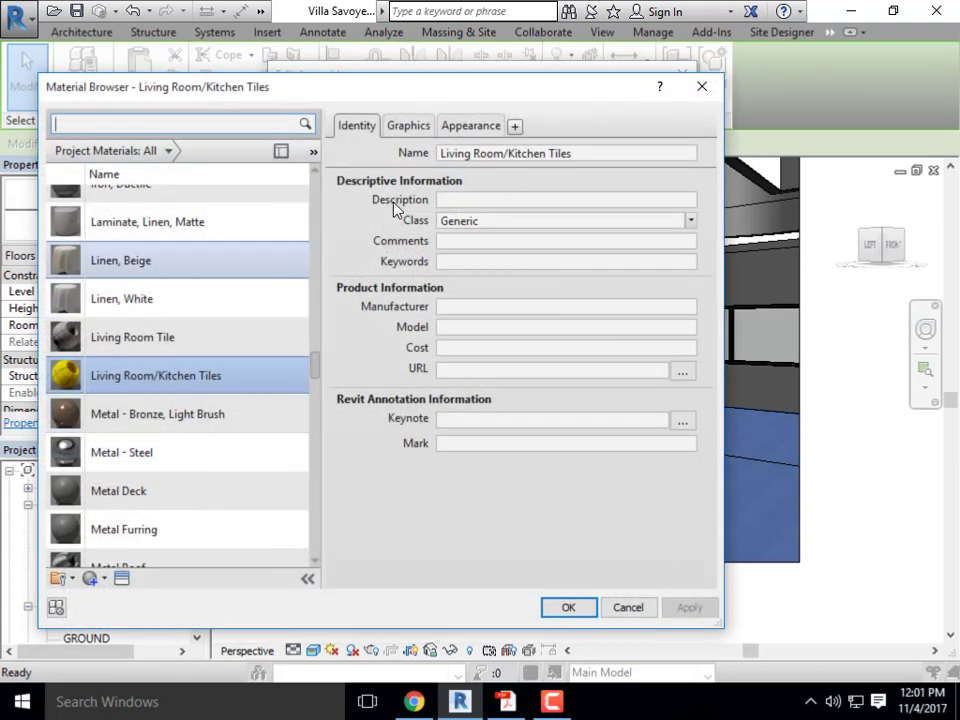
pyautogui.click(424, 128)
pyautogui.click(461, 128)
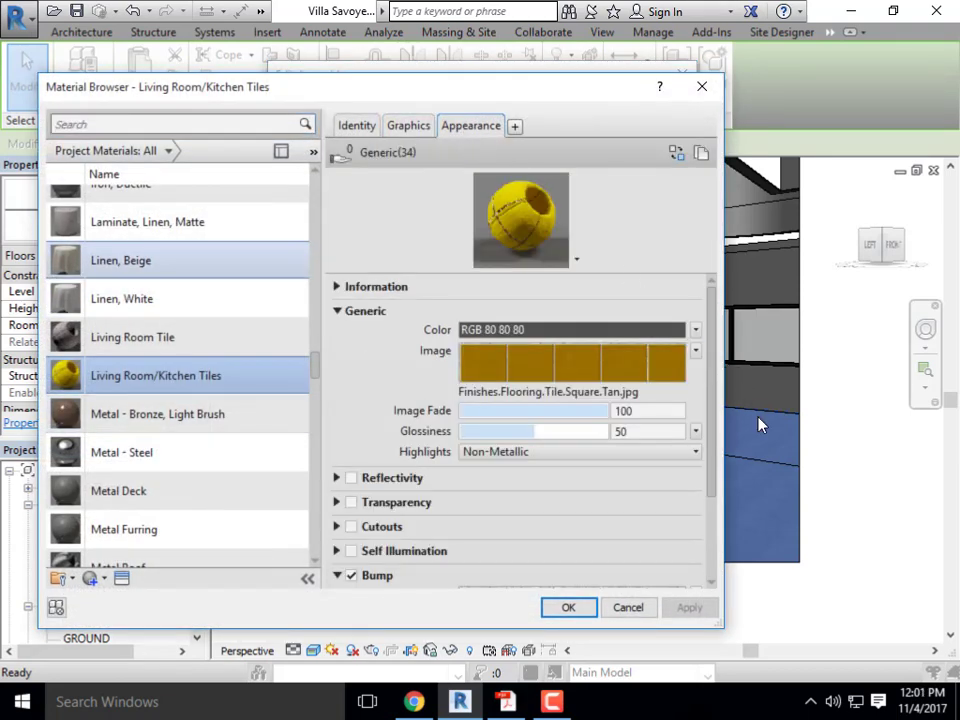
# Lower the tile Image Fade from 100 to 75 and apply it through all dialogs
pyautogui.click(596, 411)
pyautogui.moveTo(602, 411); pyautogui.dragTo(576, 413)
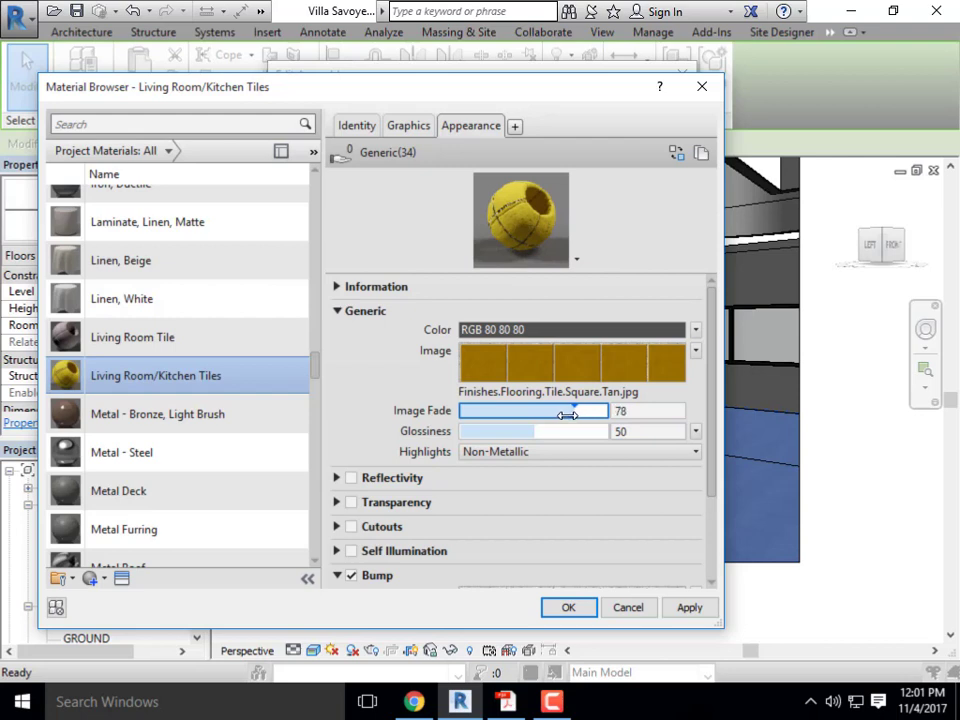
pyautogui.moveTo(567, 415); pyautogui.dragTo(564, 416)
pyautogui.click(688, 607)
pyautogui.click(621, 608)
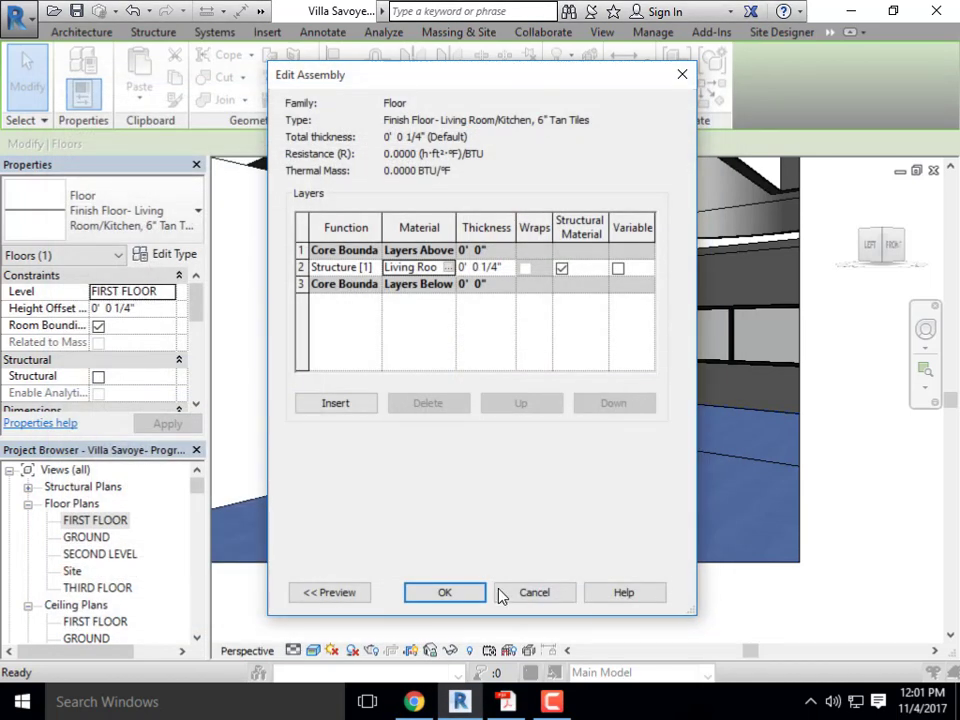
pyautogui.click(444, 592)
pyautogui.click(453, 592)
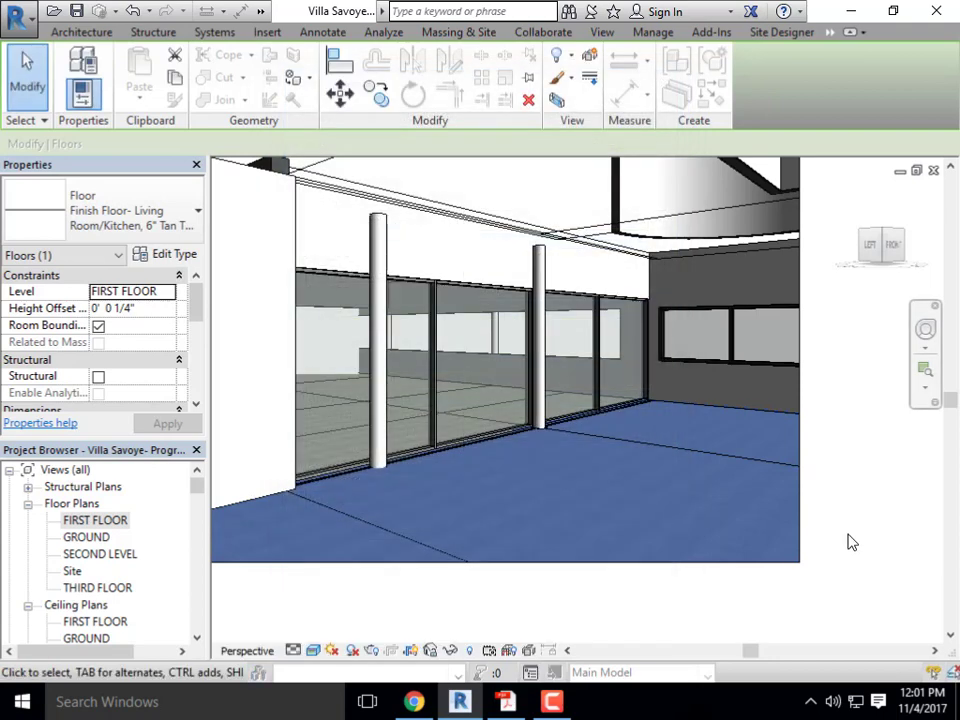
# Reselect the living room floor and return to its tile material's Appearance settings
pyautogui.click(849, 542)
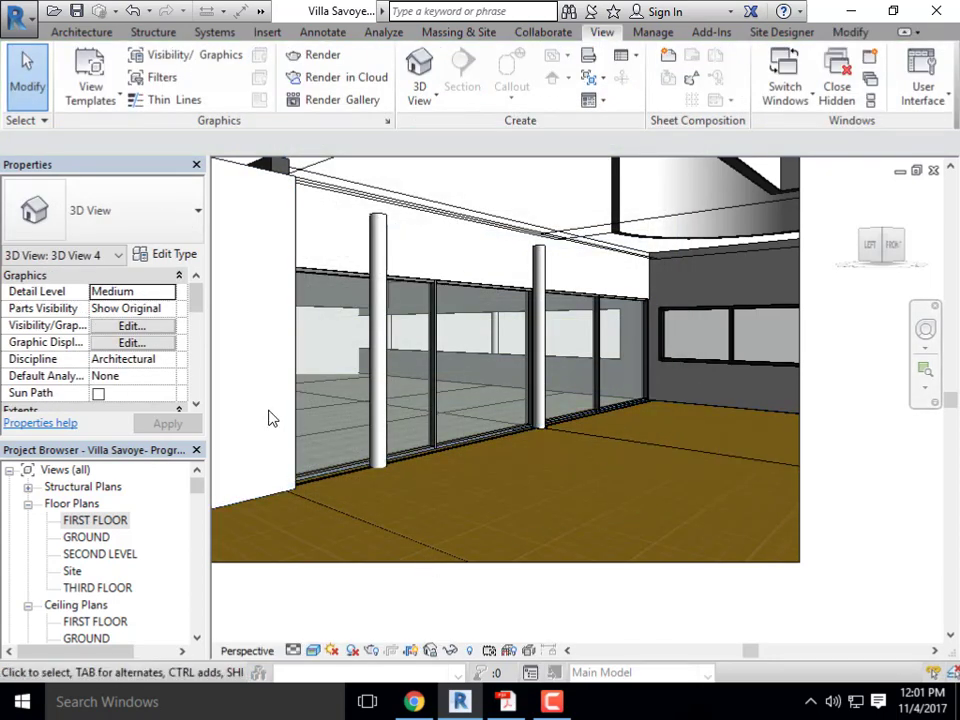
pyautogui.click(266, 499)
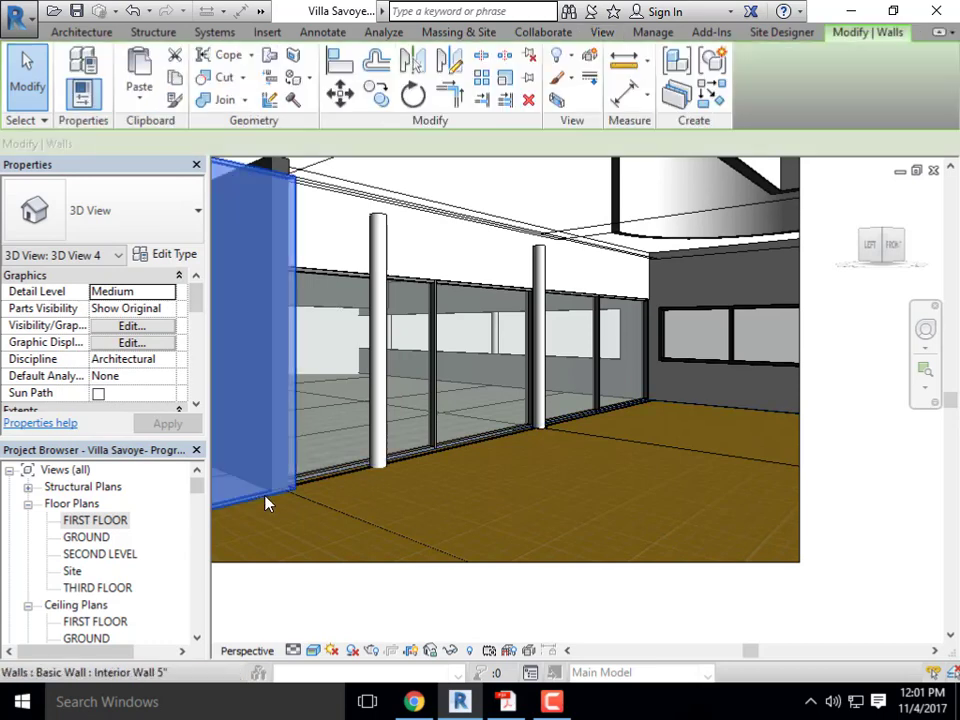
pyautogui.click(934, 529)
pyautogui.click(287, 515)
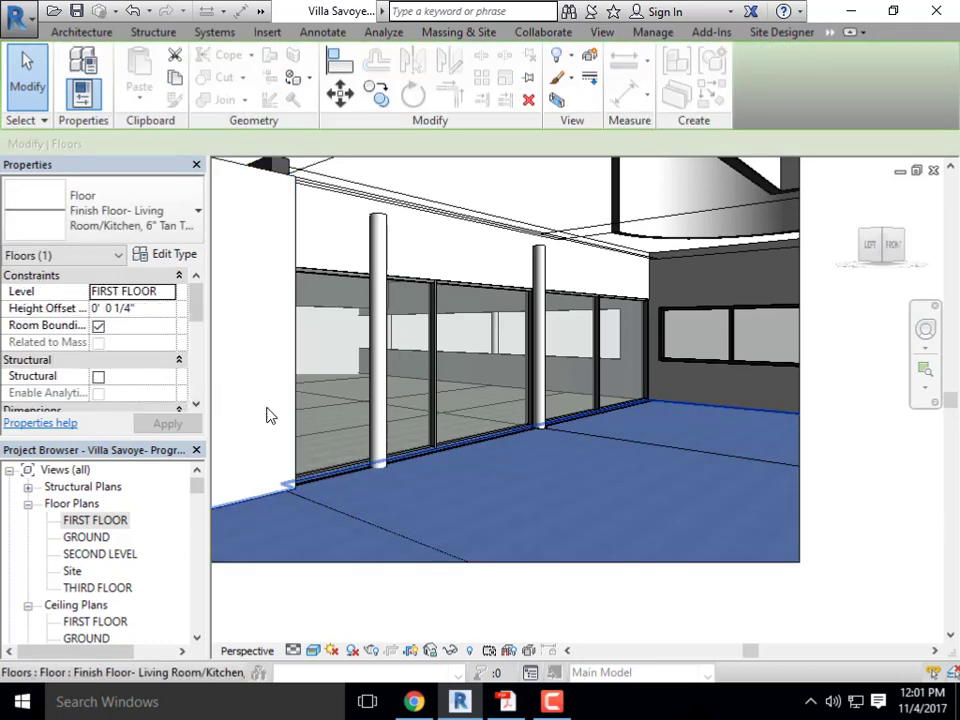
pyautogui.click(186, 256)
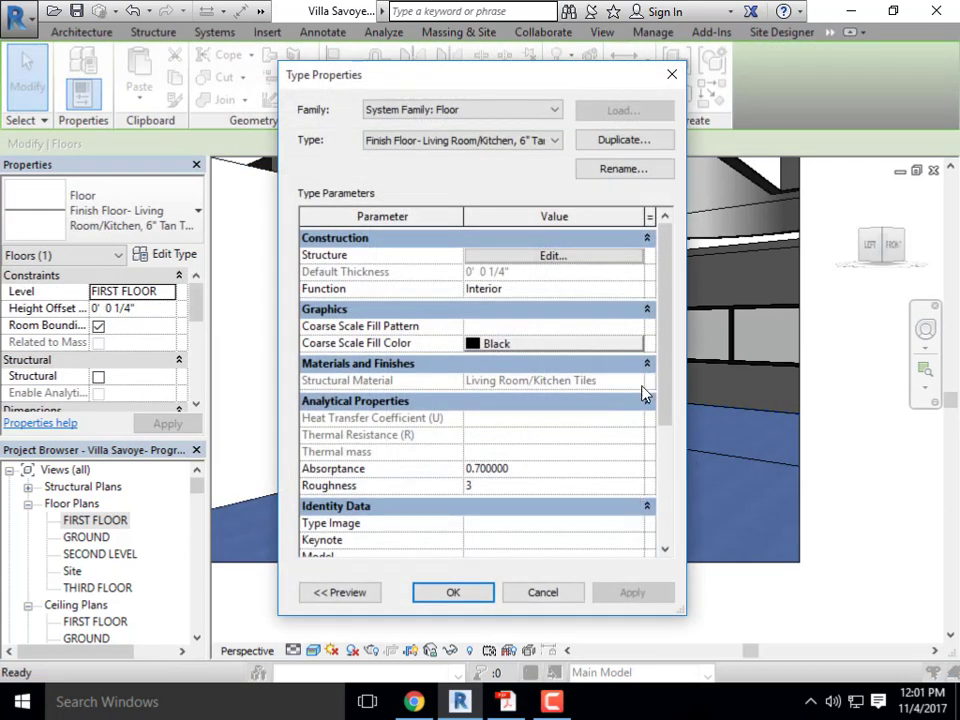
pyautogui.click(603, 257)
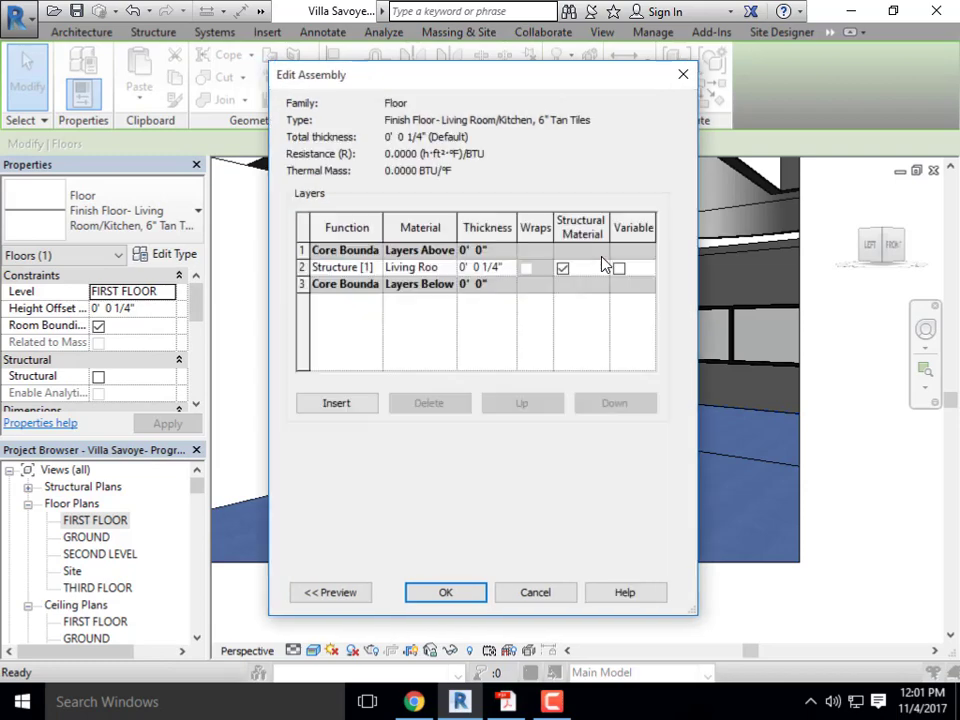
pyautogui.click(450, 268)
pyautogui.click(450, 267)
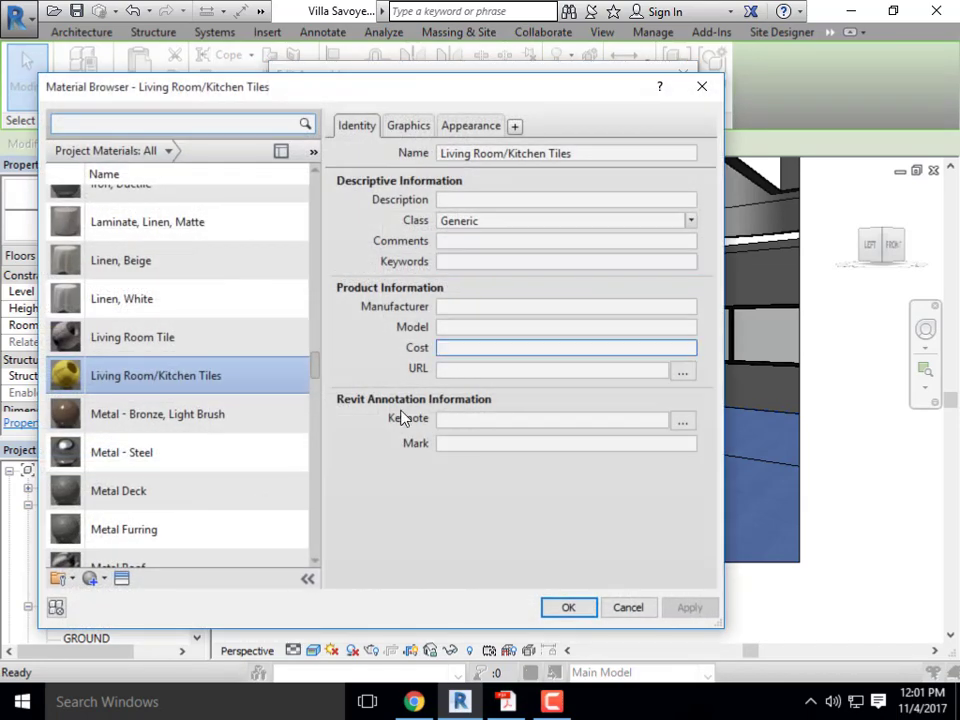
pyautogui.click(423, 134)
pyautogui.click(464, 128)
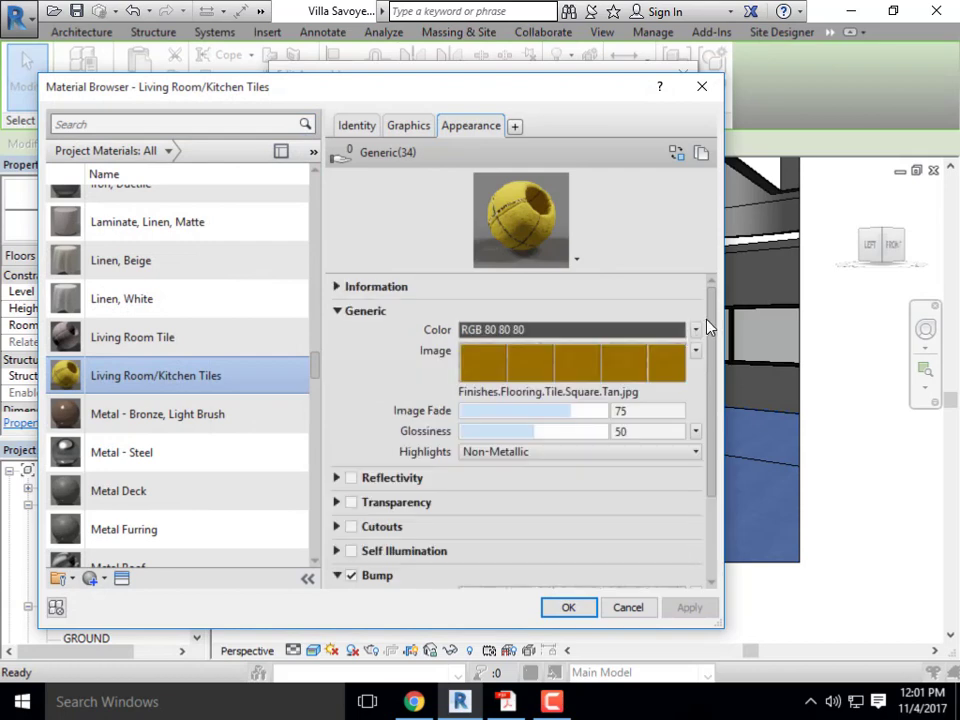
# Turn on Tint and set the tint colour to near-white RGB 253 253 253
pyautogui.scroll(-2, 714, 340)
pyautogui.scroll(-2, 716, 372)
pyautogui.click(351, 564)
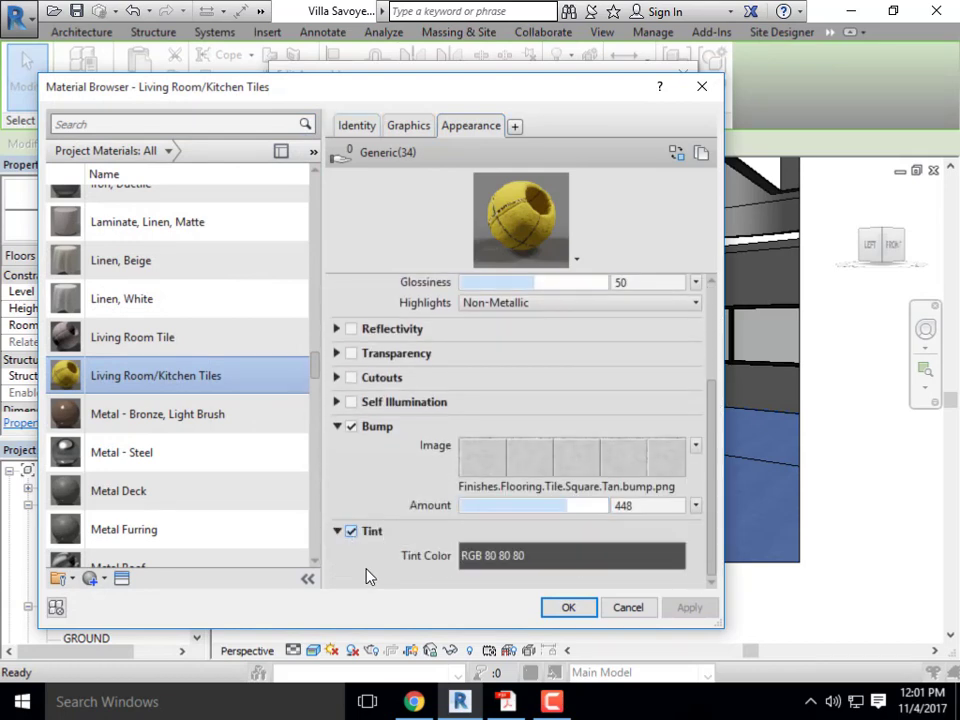
pyautogui.click(680, 556)
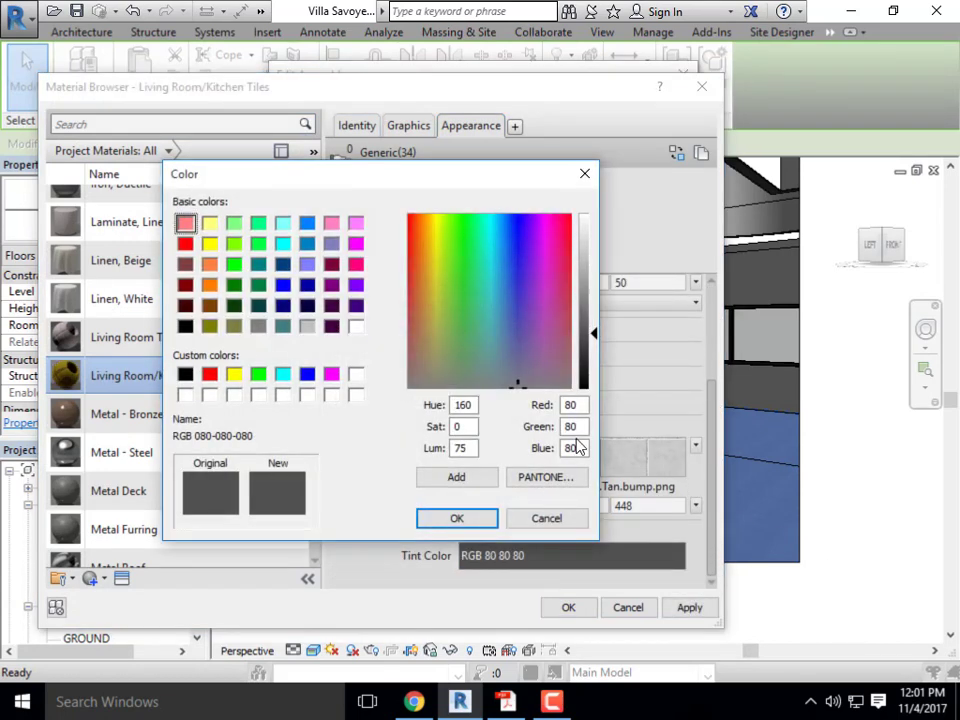
pyautogui.click(588, 225)
pyautogui.moveTo(590, 225); pyautogui.dragTo(590, 215)
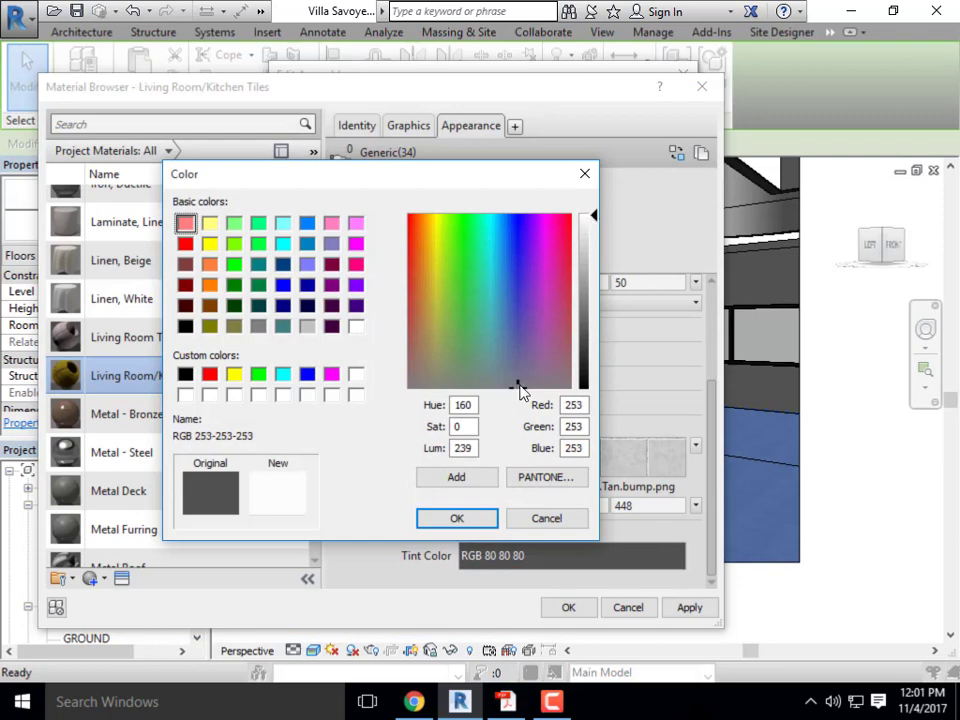
pyautogui.click(478, 519)
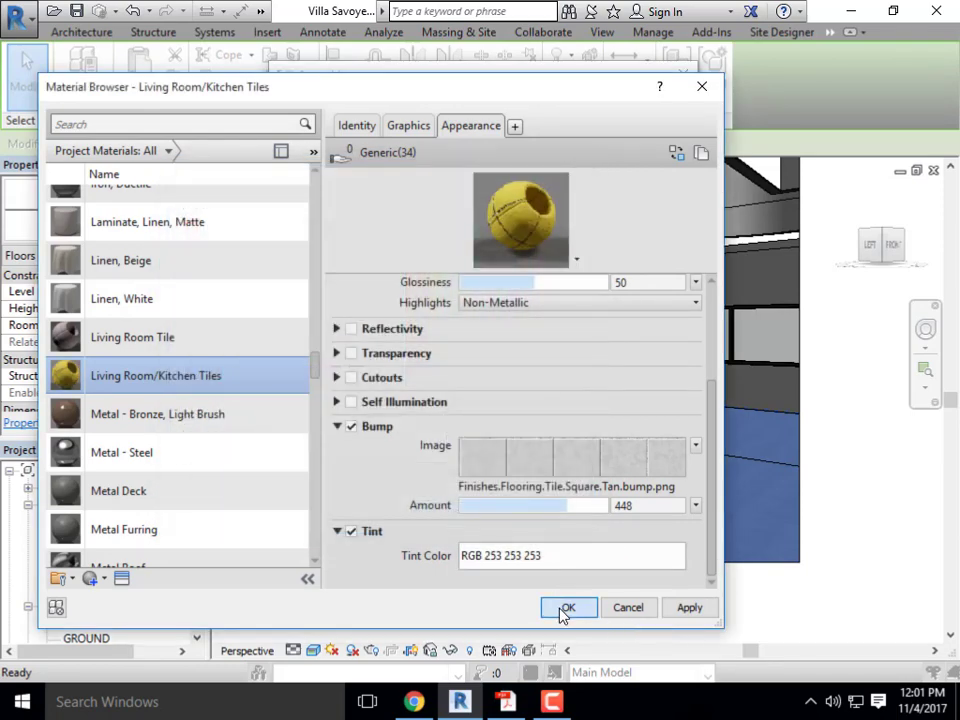
# Accept the material, layer structure and floor type changes, then deselect the floor
pyautogui.click(566, 608)
pyautogui.click(448, 594)
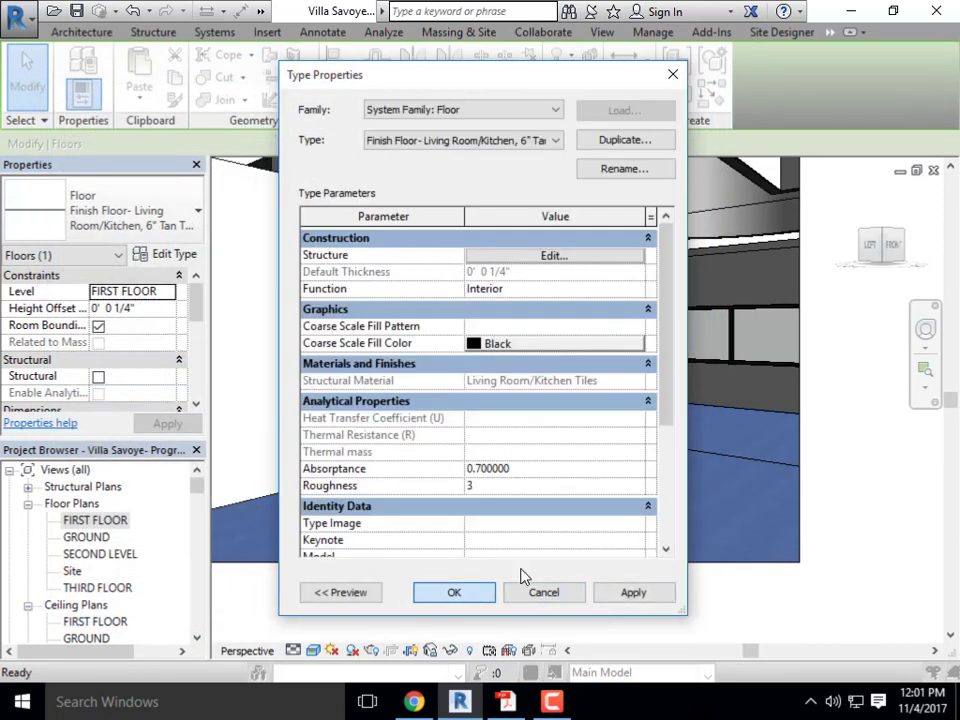
pyautogui.click(454, 592)
pyautogui.click(881, 508)
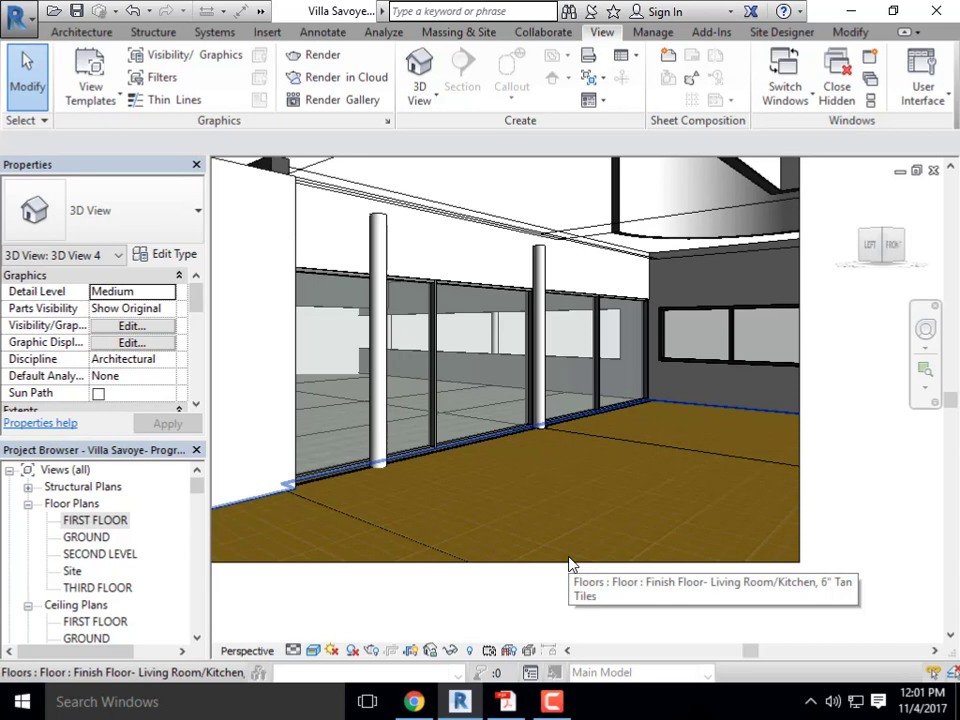
# Reframe the living room camera view and render it at Draft quality
pyautogui.keyDown('shift'); pyautogui.moveTo(567, 565); pyautogui.dragTo(613, 360, button='middle'); pyautogui.keyUp('shift')
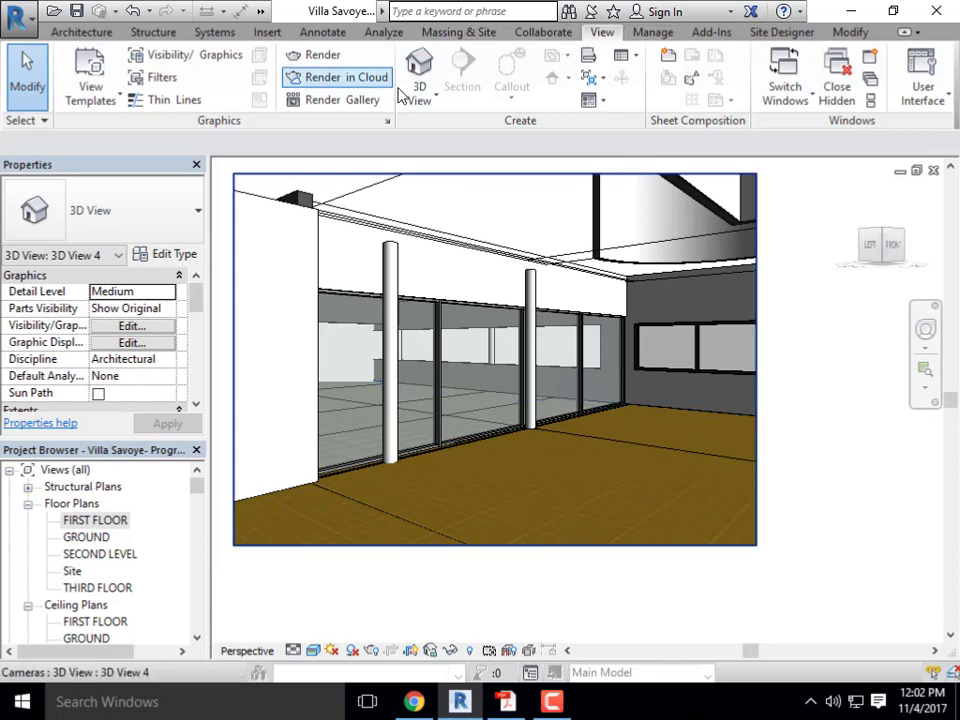
pyautogui.click(315, 55)
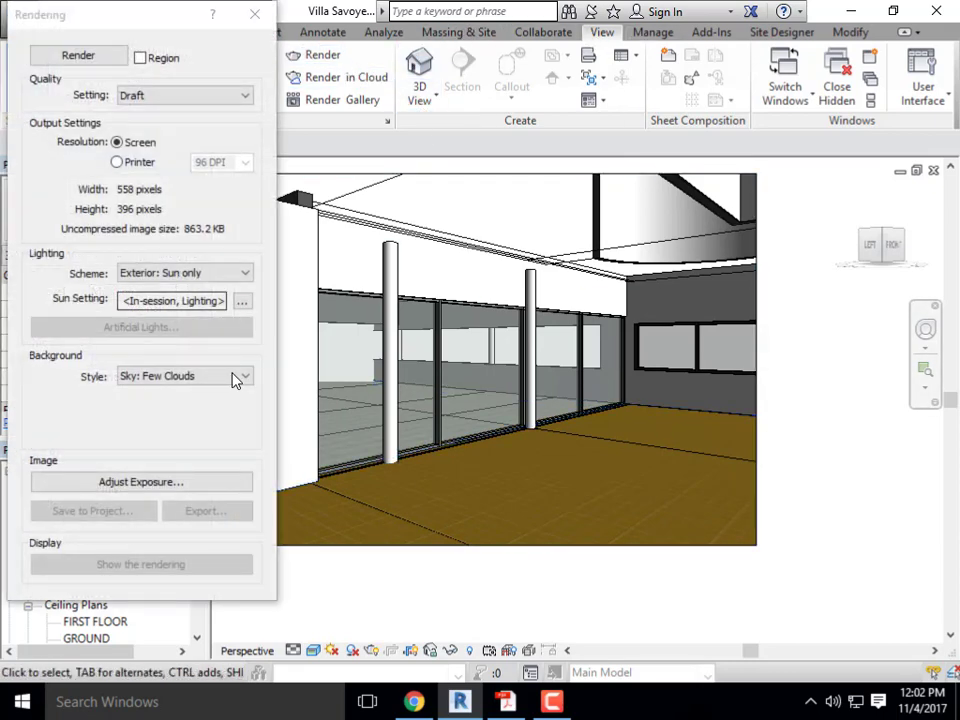
pyautogui.click(171, 97)
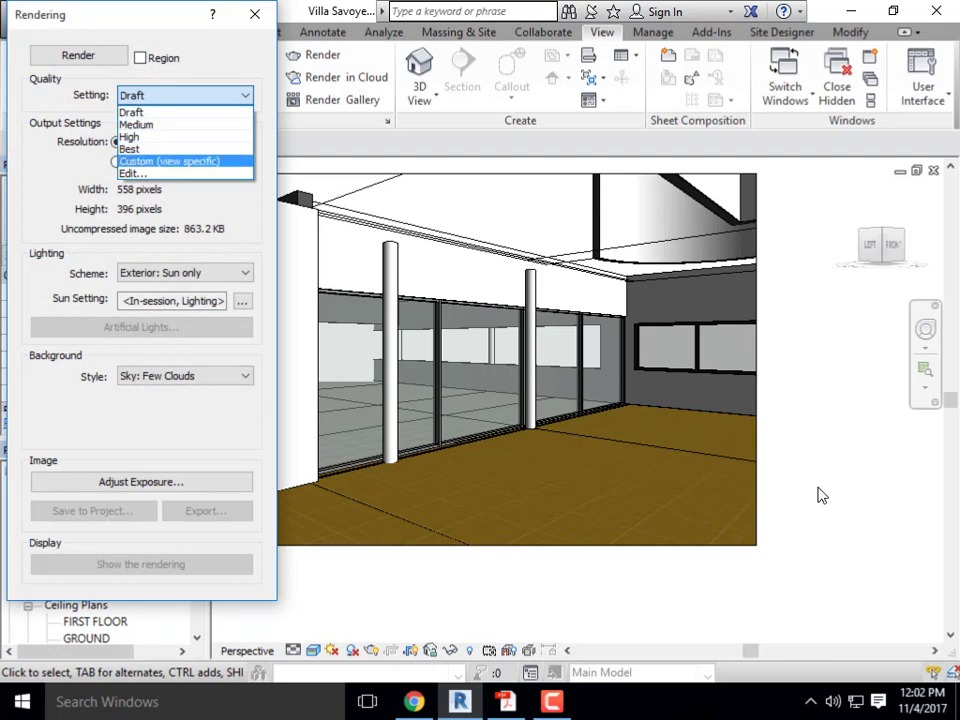
pyautogui.click(140, 112)
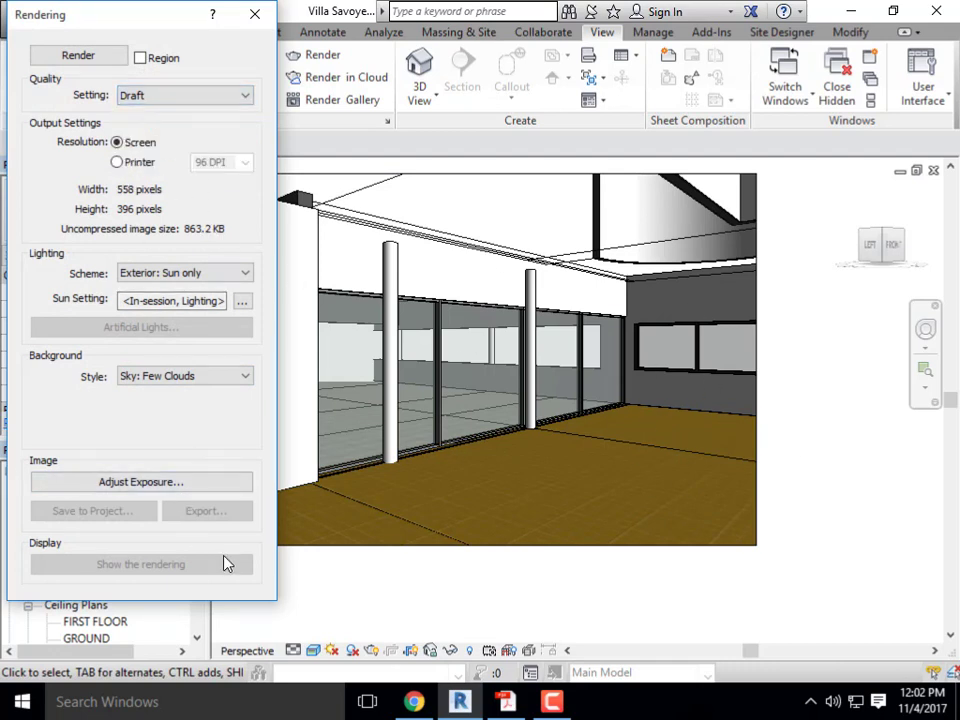
pyautogui.click(79, 57)
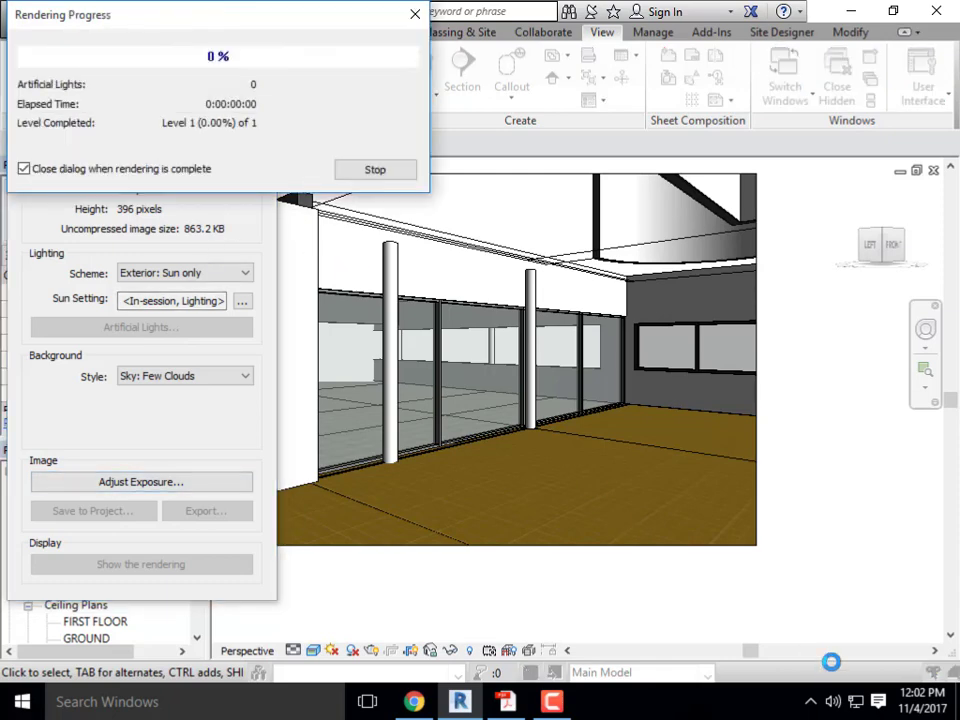
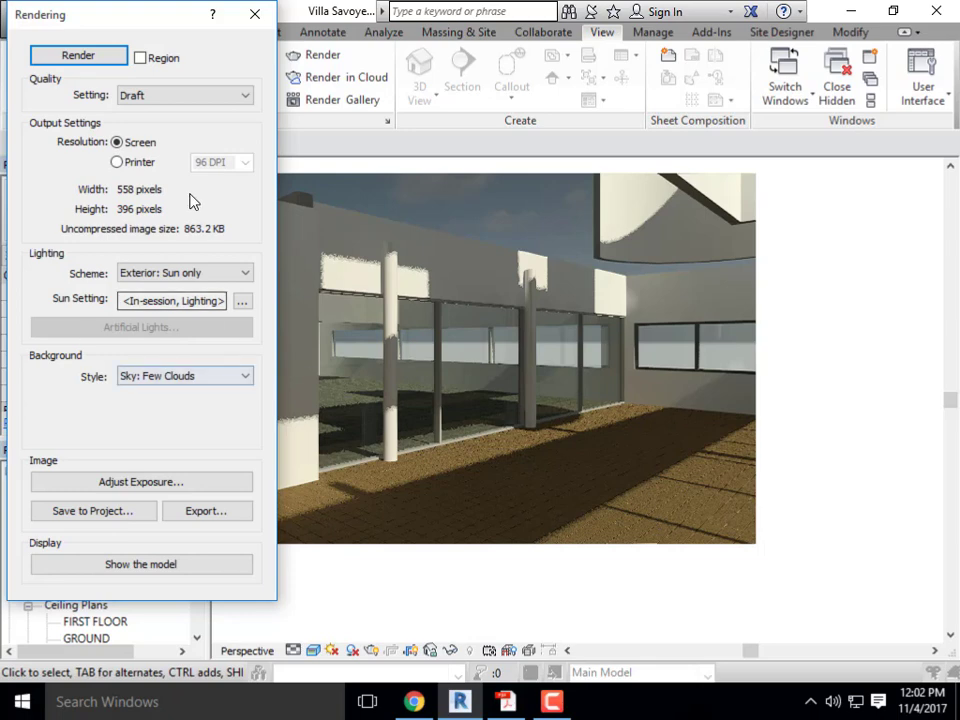
# Close the Rendering dialog to return to the shaded model, then switch to Chrome
pyautogui.click(255, 14)
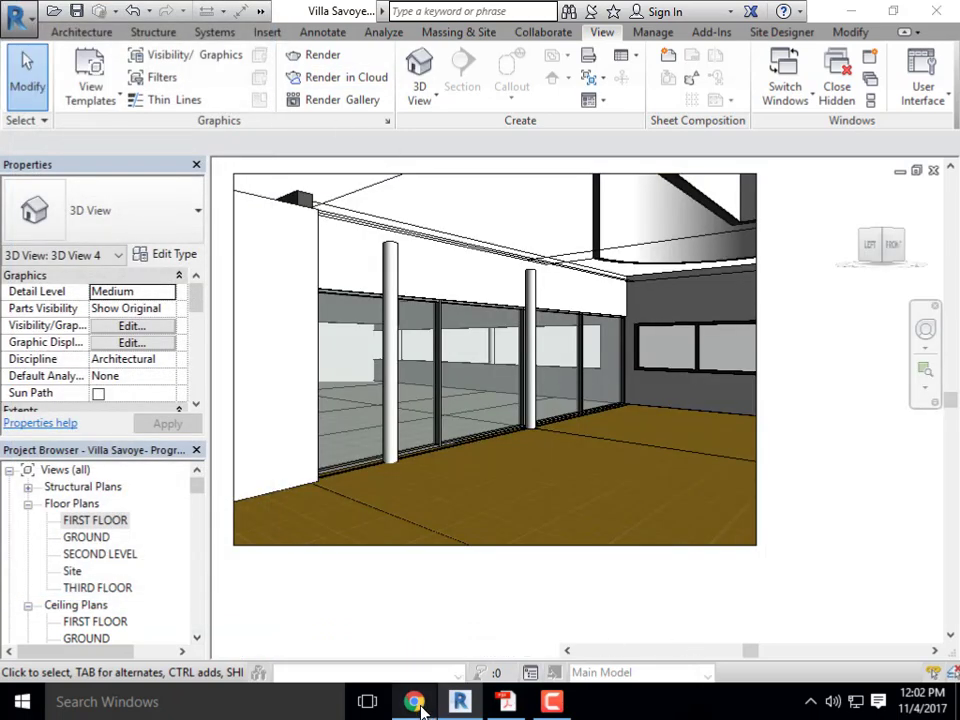
pyautogui.click(415, 702)
# Search Google for 'Square tile pattern' in a new tab and show image results
pyautogui.click(552, 17)
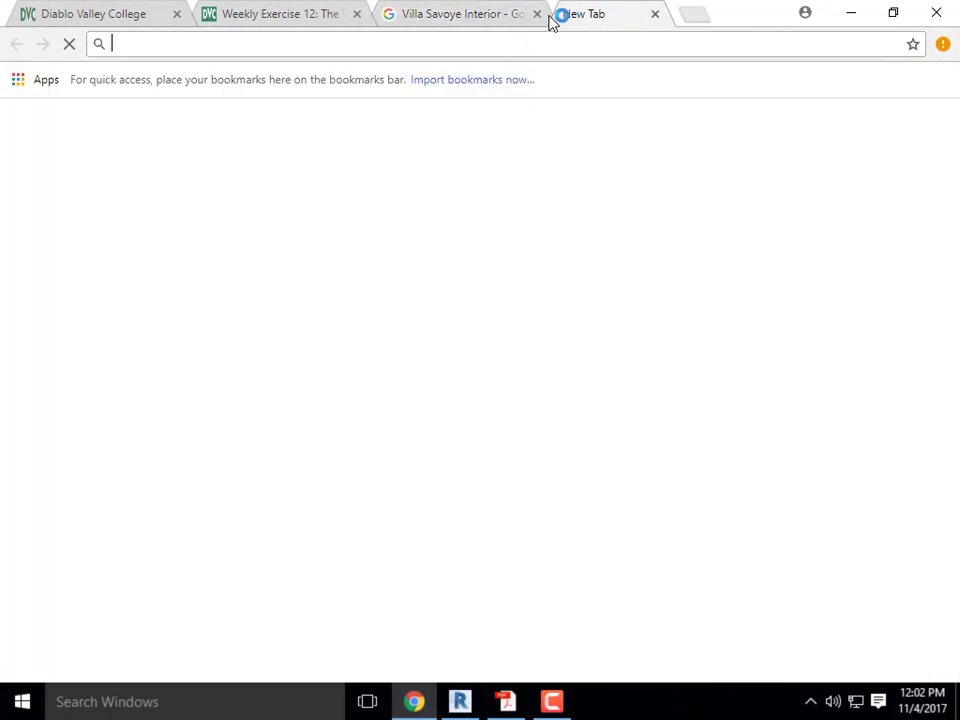
pyautogui.click(283, 368)
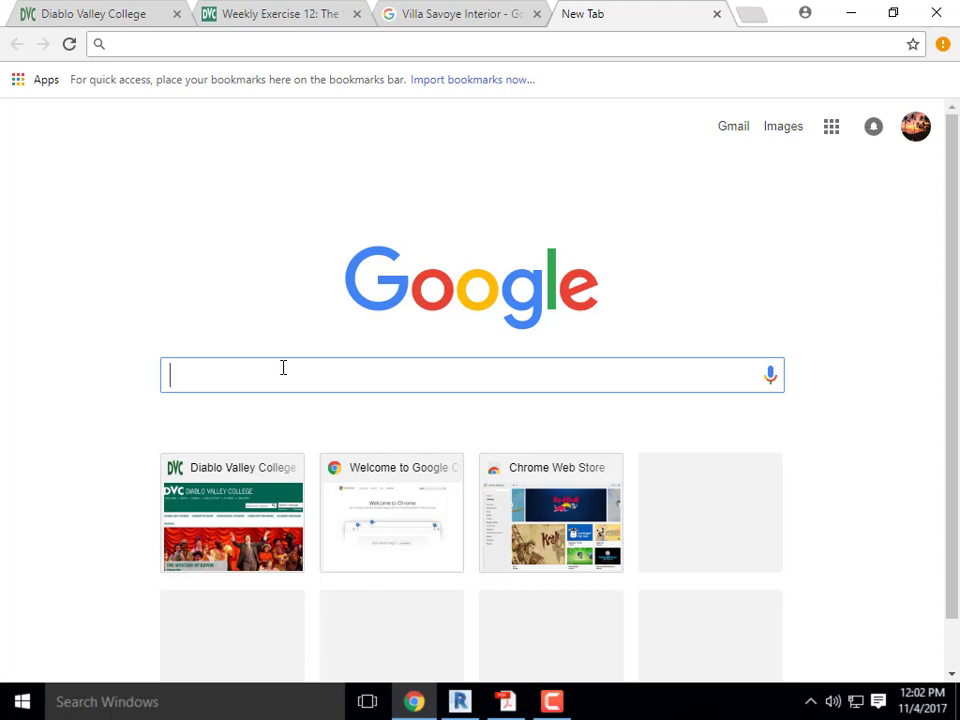
pyautogui.write('Square')
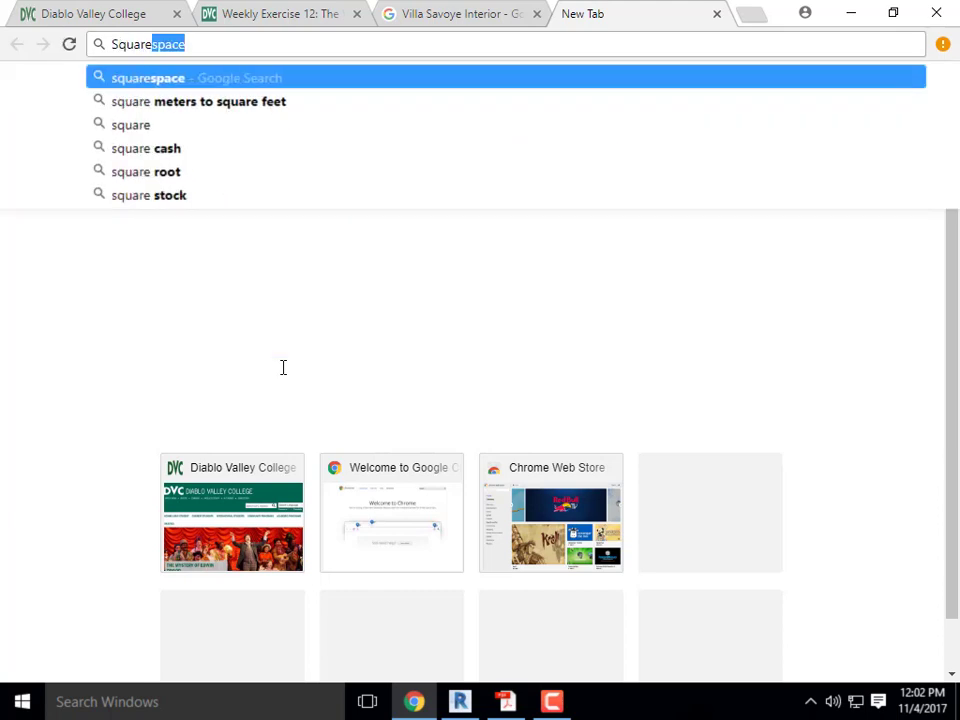
pyautogui.write(' tile pattern')
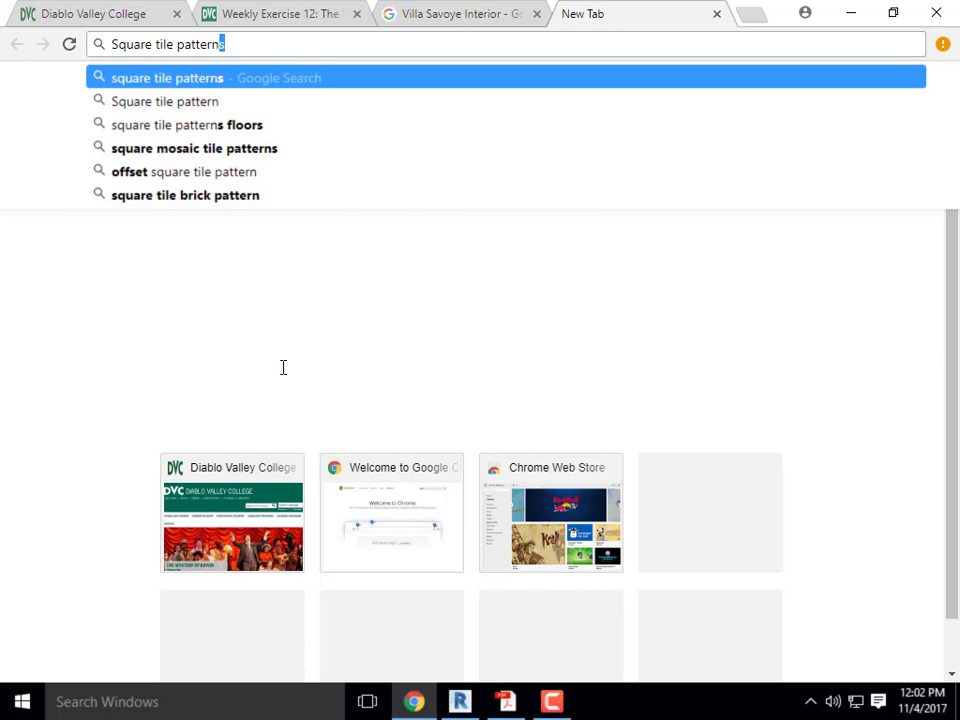
pyautogui.press('Return')
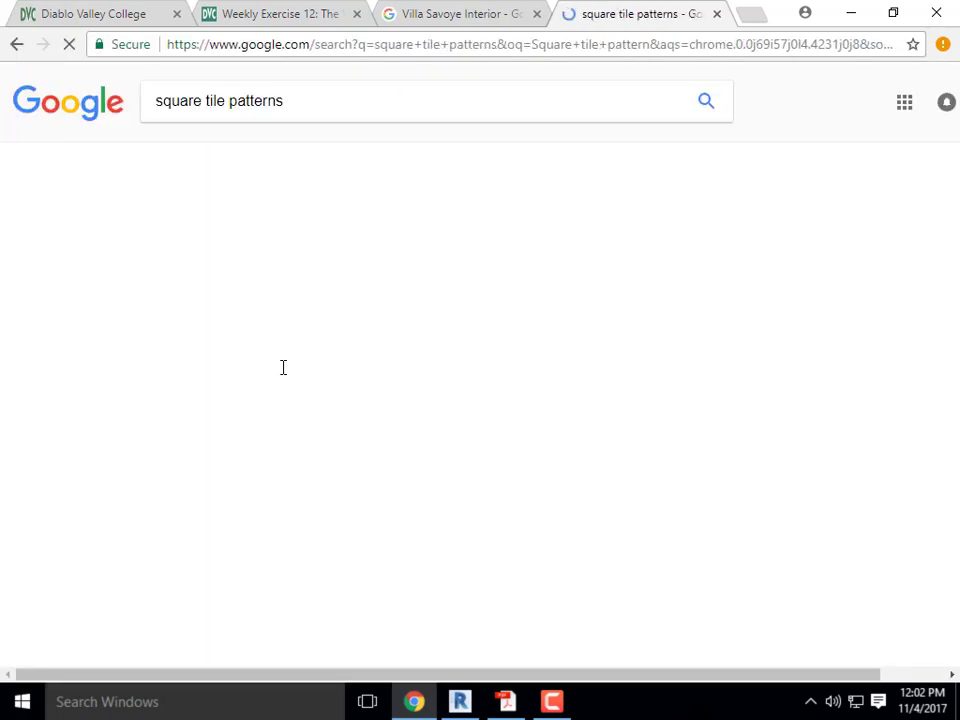
pyautogui.click(233, 160)
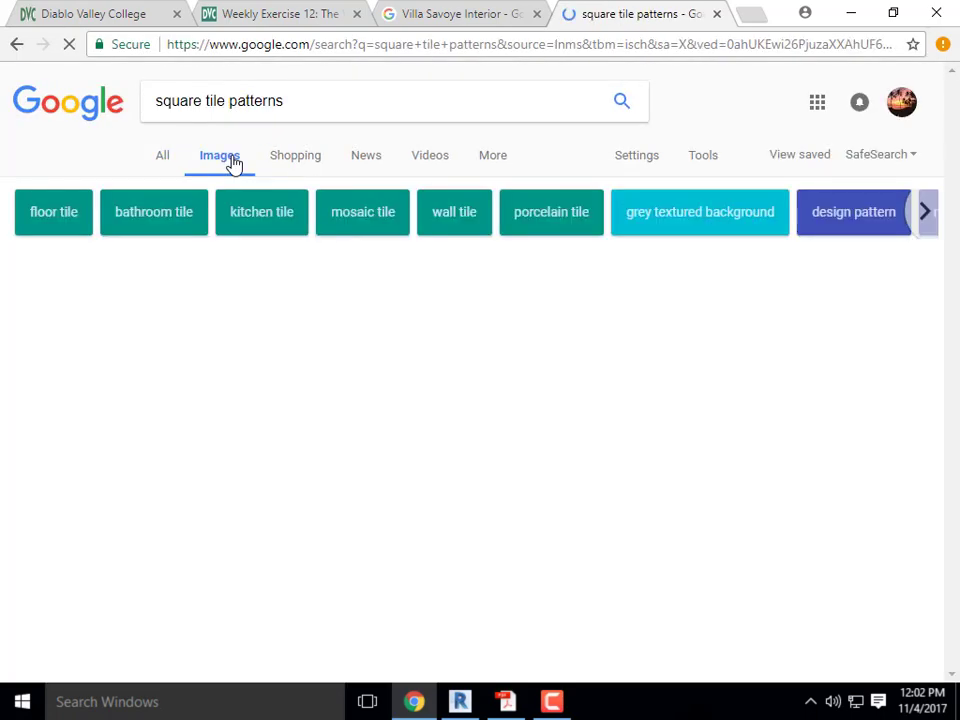
# Refine the search to 'square tile pattern seamless' and preview the beige pavement texture
pyautogui.click(297, 95)
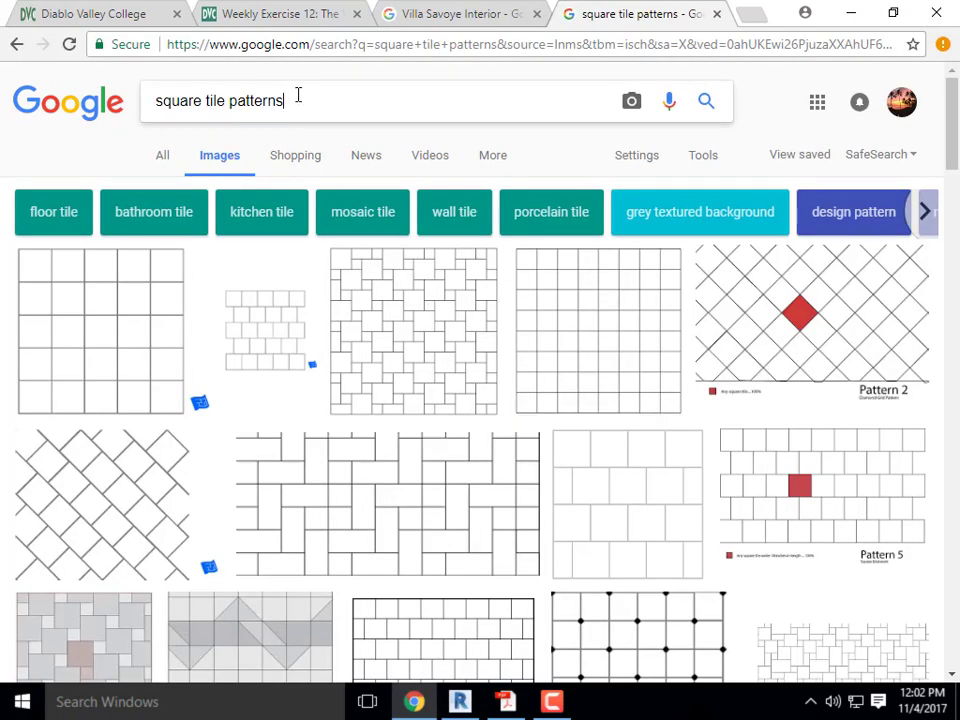
pyautogui.press('BackSpace')
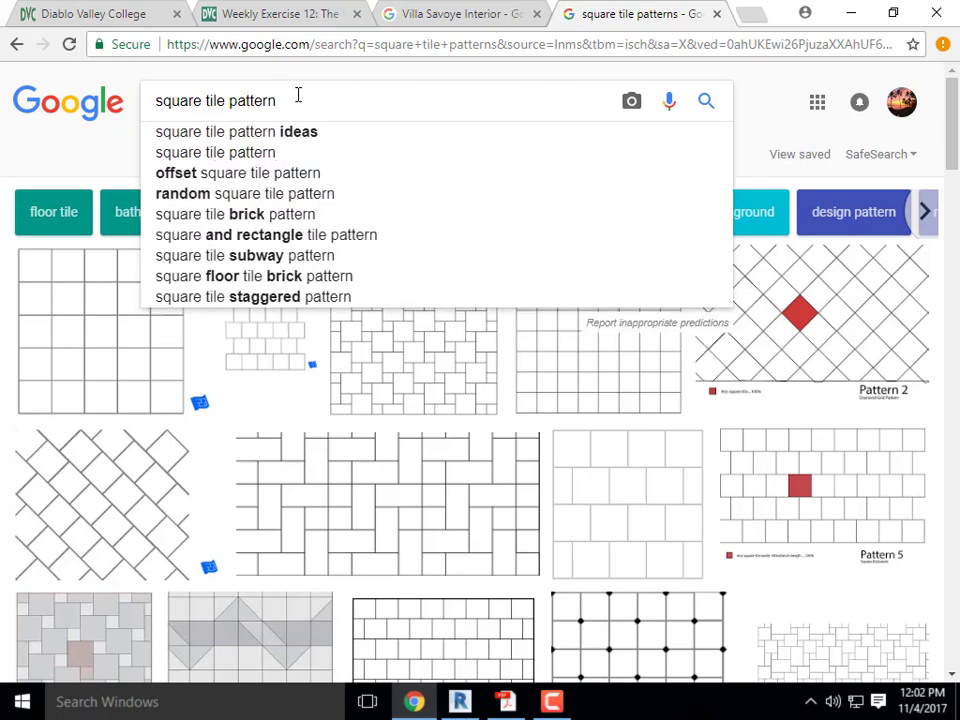
pyautogui.write('seamless')
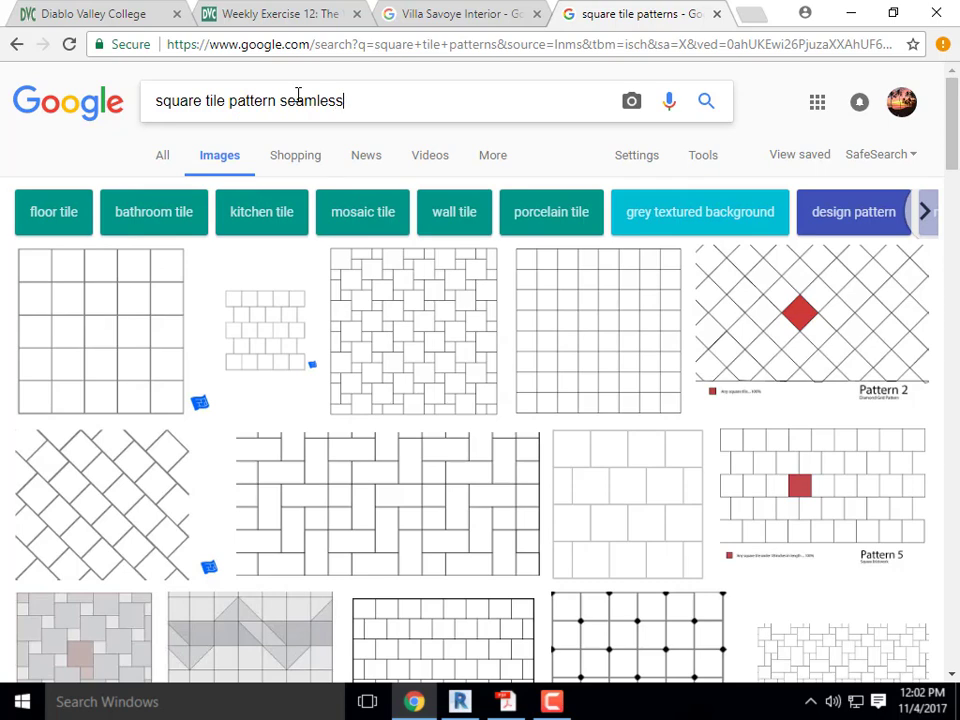
pyautogui.press('Return')
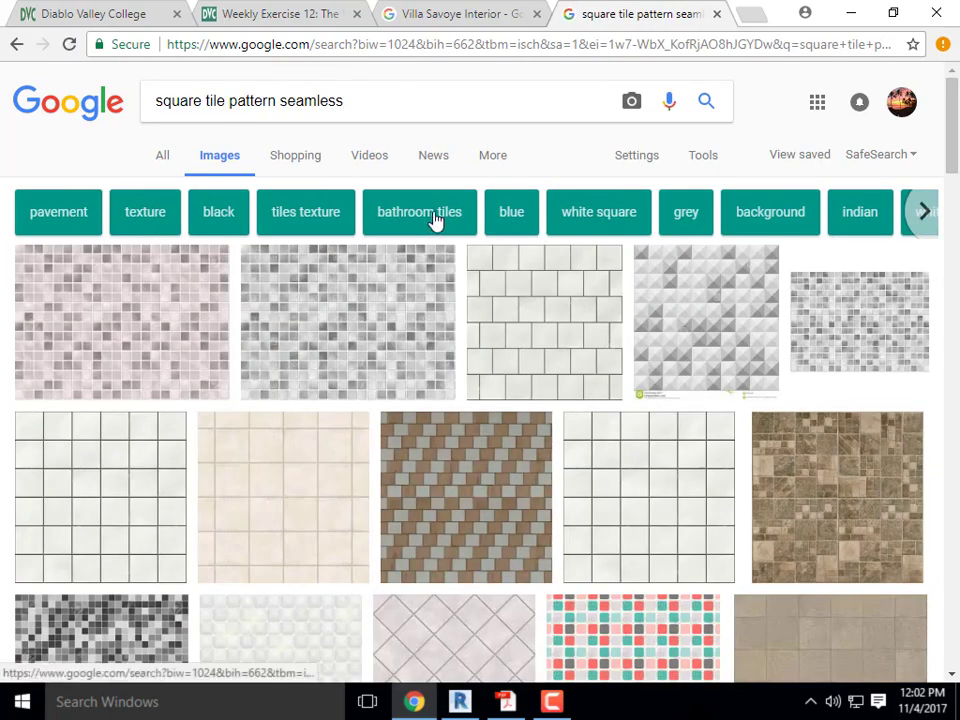
pyautogui.scroll(-3, 450, 282)
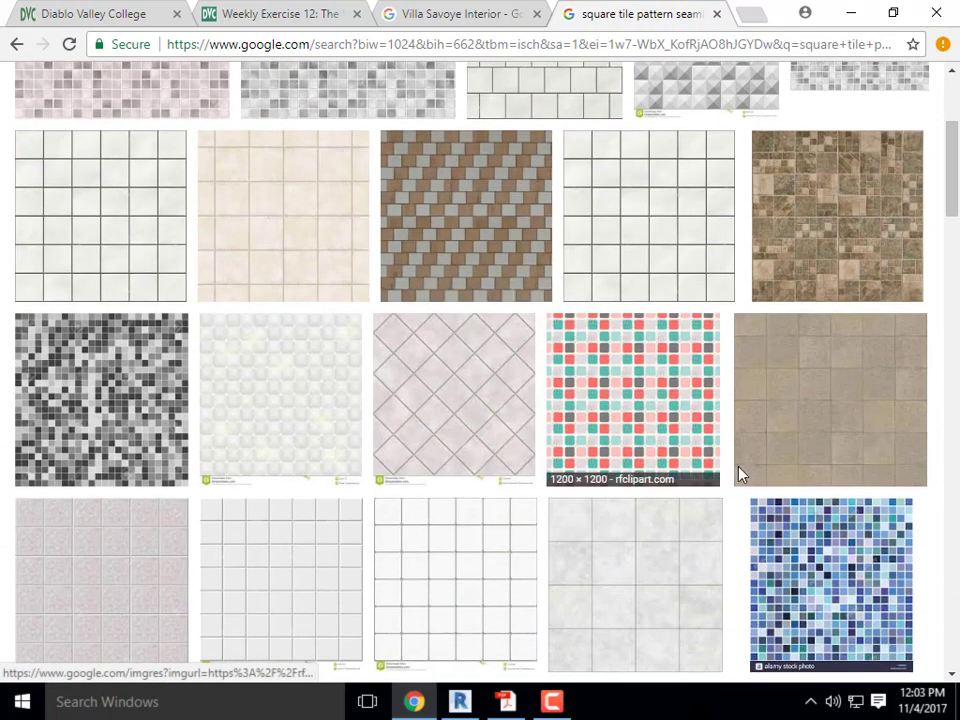
pyautogui.click(849, 424)
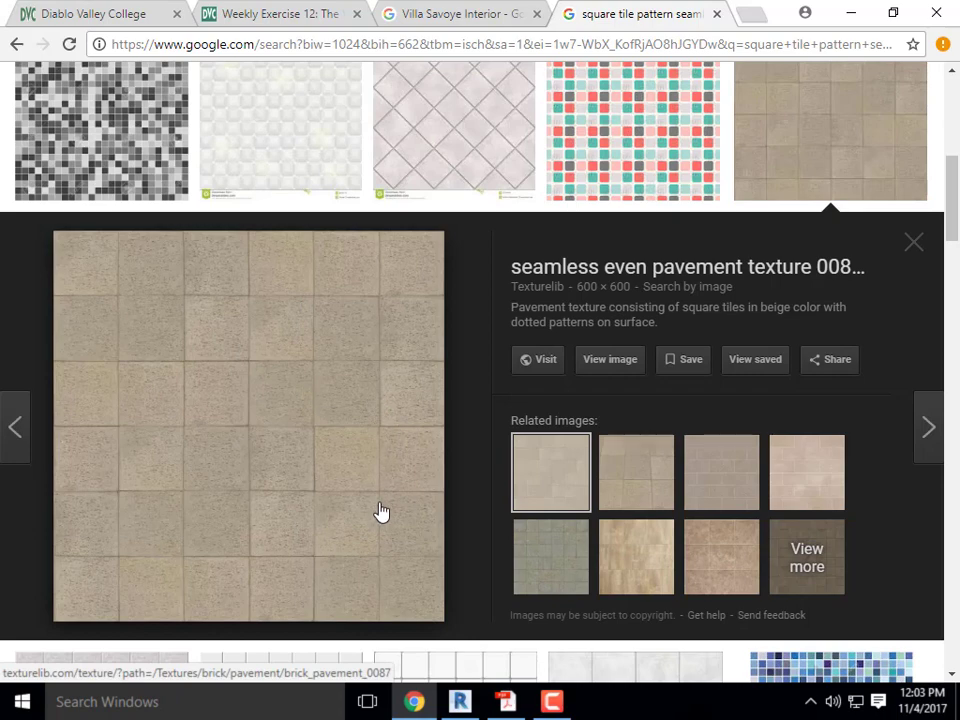
# Open the FIRST FLOOR plan, pan to grids A and B, then open the default {3D} view
pyautogui.click(852, 14)
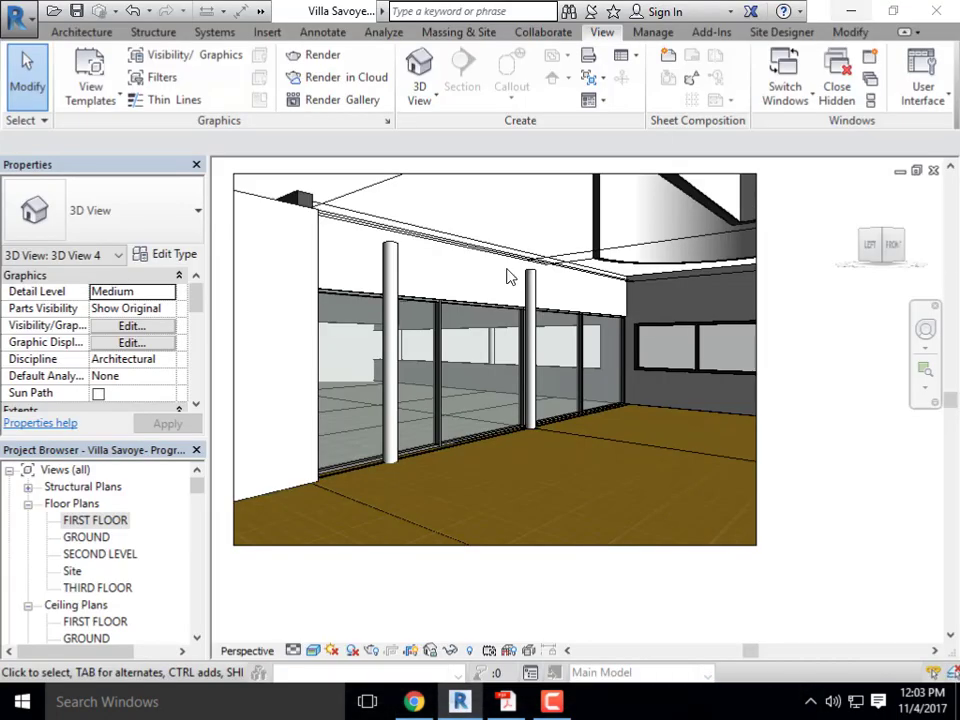
pyautogui.doubleClick(100, 520)
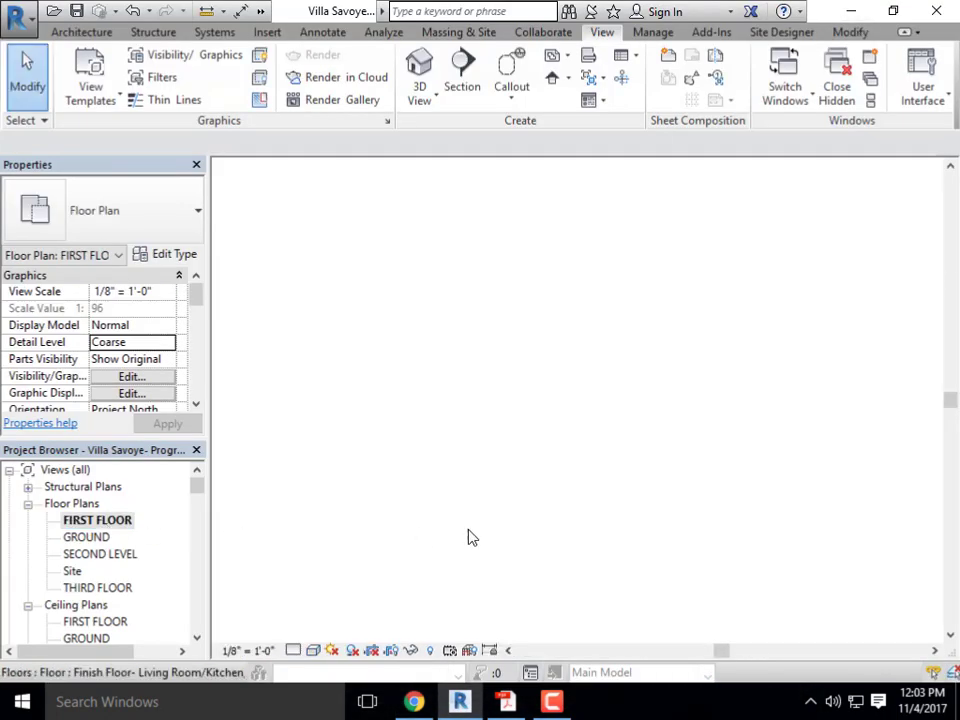
pyautogui.scroll(-3, 500, 440)
pyautogui.moveTo(465, 408); pyautogui.dragTo(474, 486, button='middle')
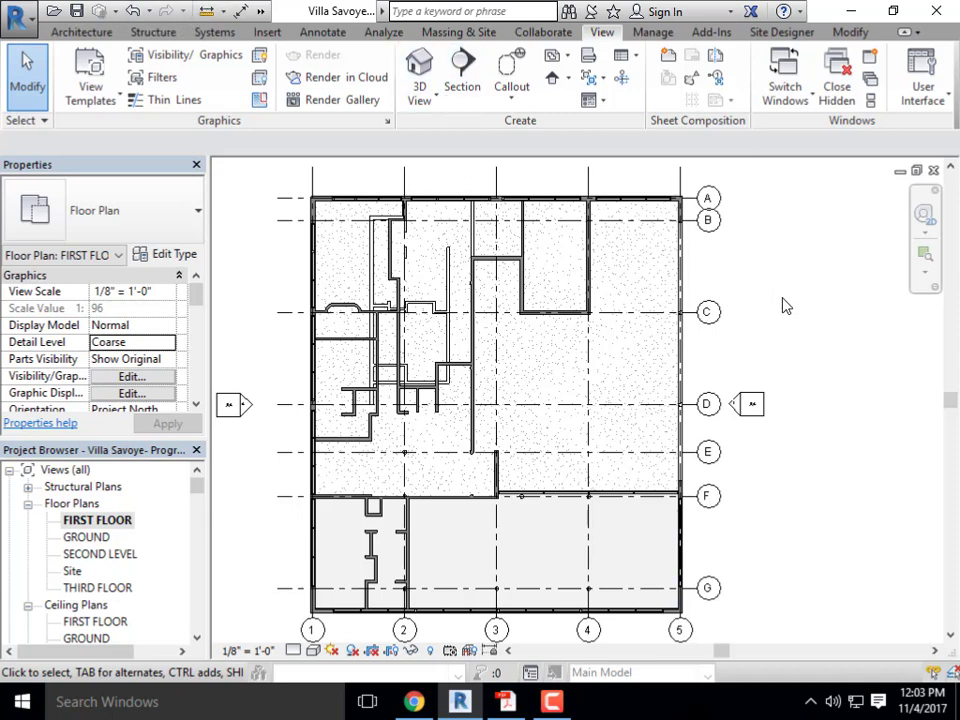
pyautogui.click(261, 11)
pyautogui.click(317, 36)
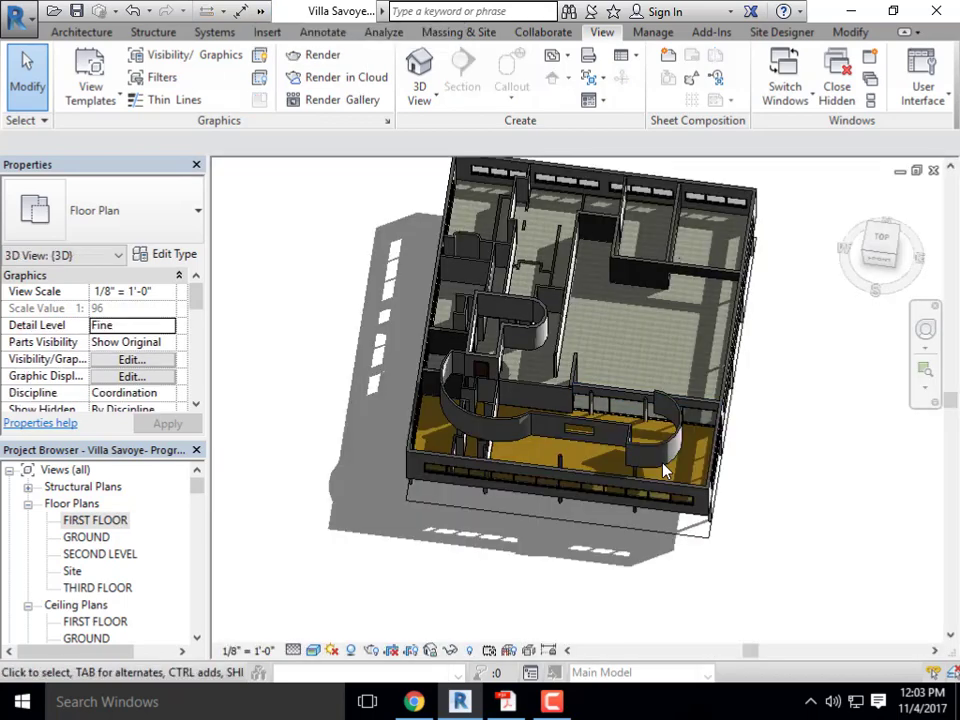
# Orbit the cut-away Villa Savoye model through several angles to show its shadows
pyautogui.keyDown('shift'); pyautogui.moveTo(663, 470); pyautogui.dragTo(535, 455, button='middle'); pyautogui.keyUp('shift')
pyautogui.scroll(5, 440, 455)
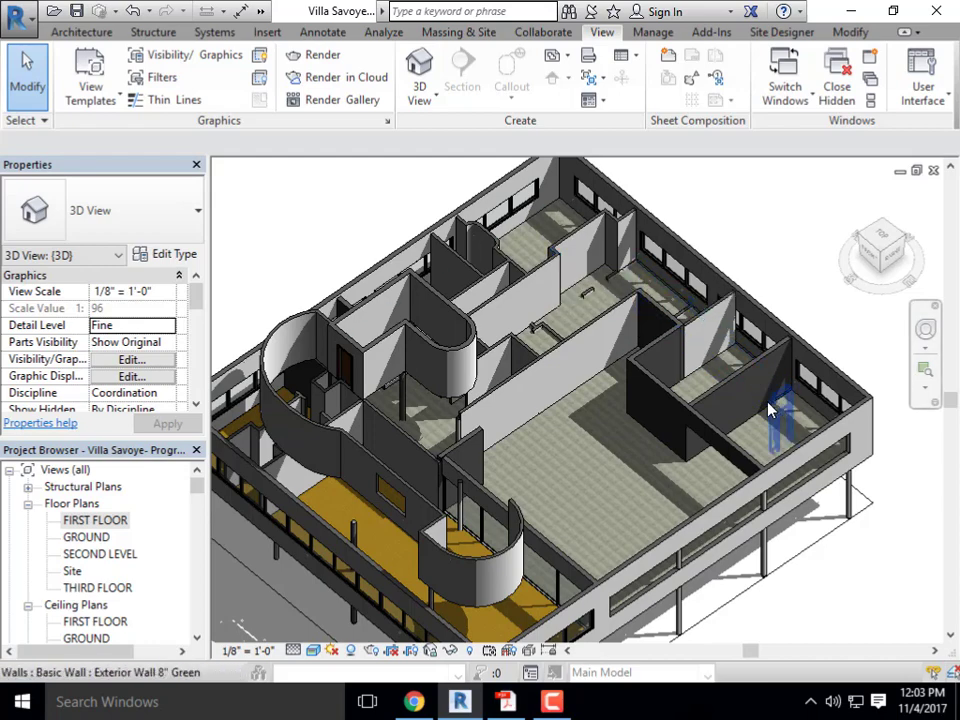
pyautogui.scroll(-5, 472, 349)
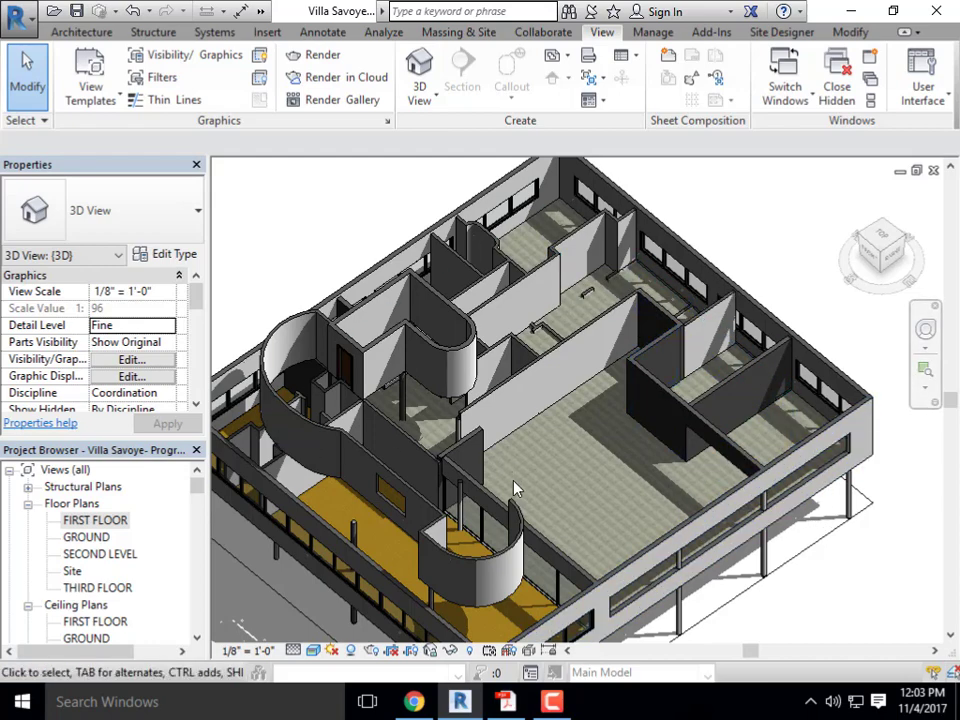
pyautogui.keyDown('shift'); pyautogui.moveTo(476, 514); pyautogui.dragTo(548, 530, button='middle'); pyautogui.keyUp('shift')
pyautogui.scroll(3, 548, 530)
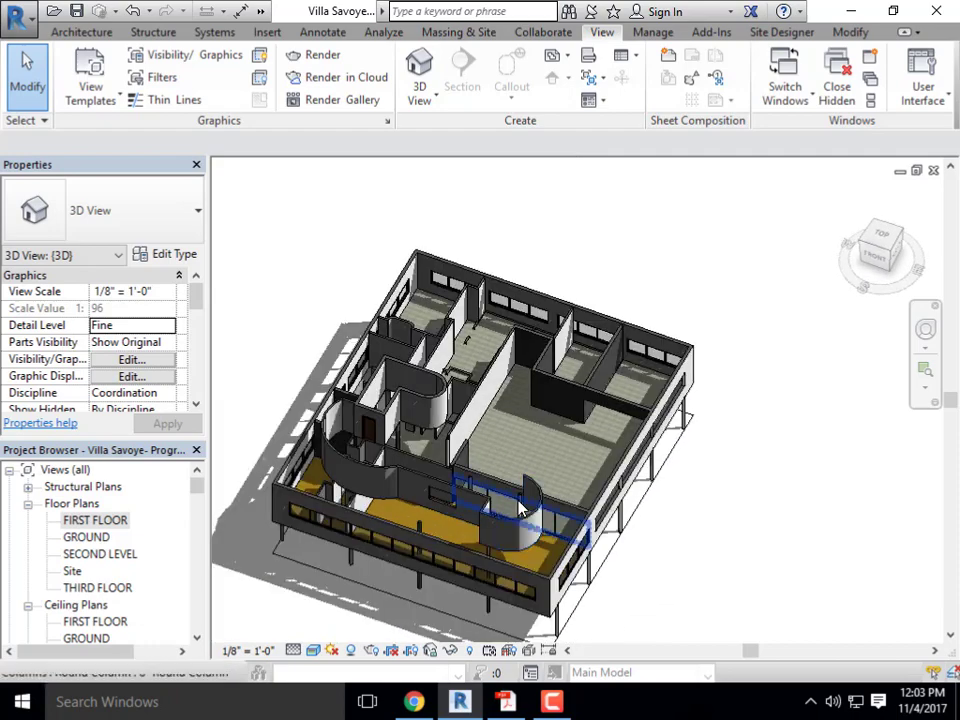
pyautogui.keyDown('shift'); pyautogui.moveTo(643, 543); pyautogui.dragTo(499, 461, button='middle'); pyautogui.keyUp('shift')
pyautogui.scroll(2, 499, 461)
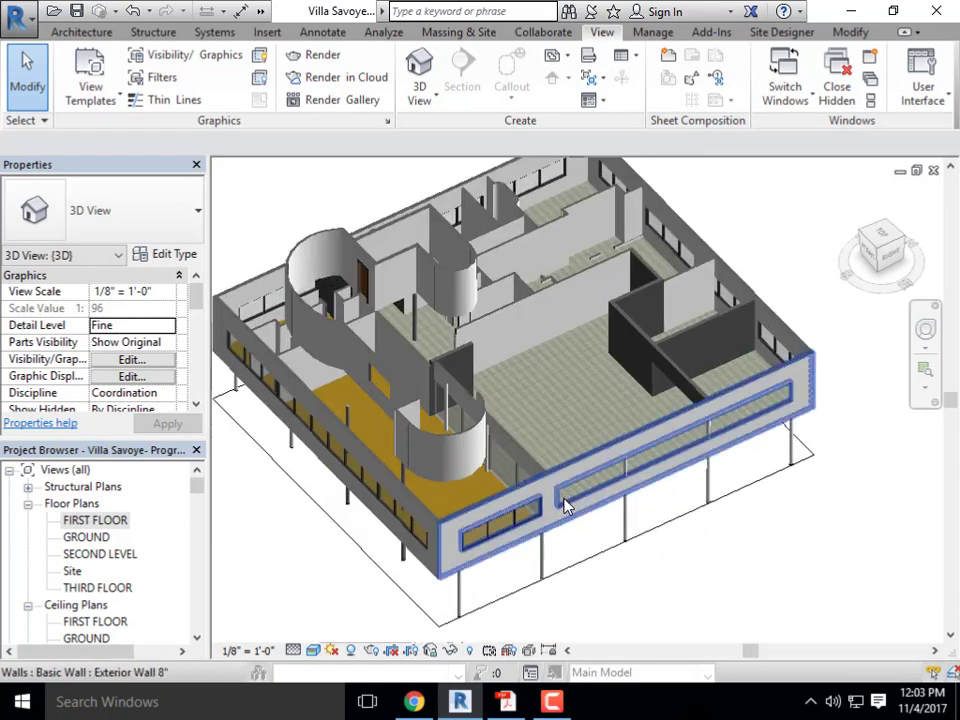
pyautogui.scroll(-1, 439, 396)
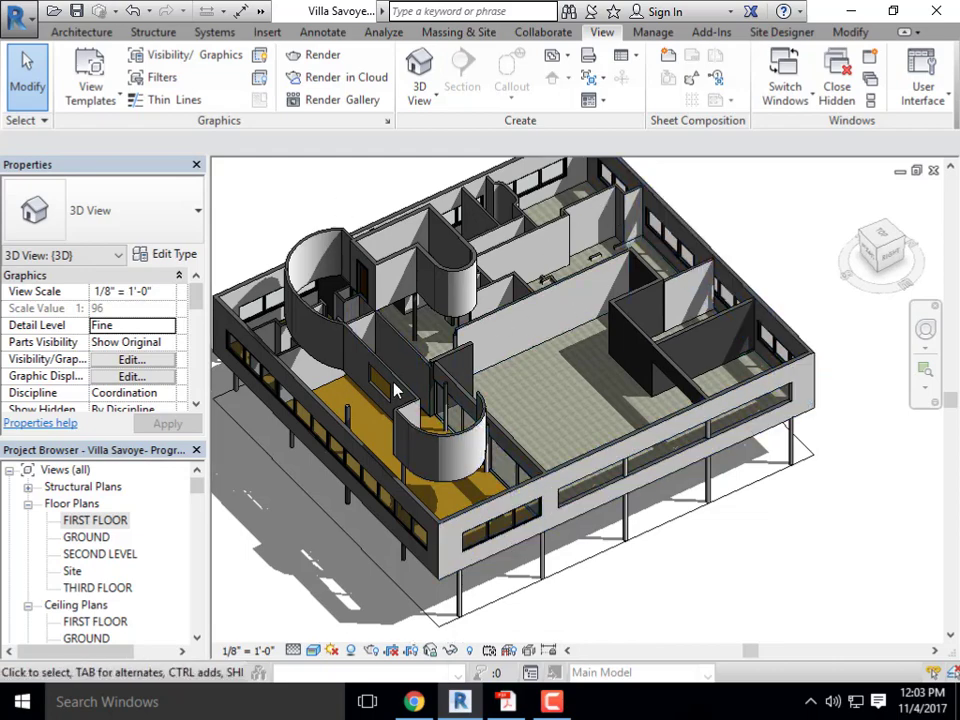
pyautogui.scroll(-2, 416, 358)
pyautogui.keyDown('shift'); pyautogui.moveTo(416, 358); pyautogui.dragTo(609, 540, button='middle'); pyautogui.keyUp('shift')
pyautogui.scroll(3, 615, 605)
pyautogui.keyDown('shift'); pyautogui.moveTo(615, 605); pyautogui.dragTo(587, 581, button='middle'); pyautogui.keyUp('shift')
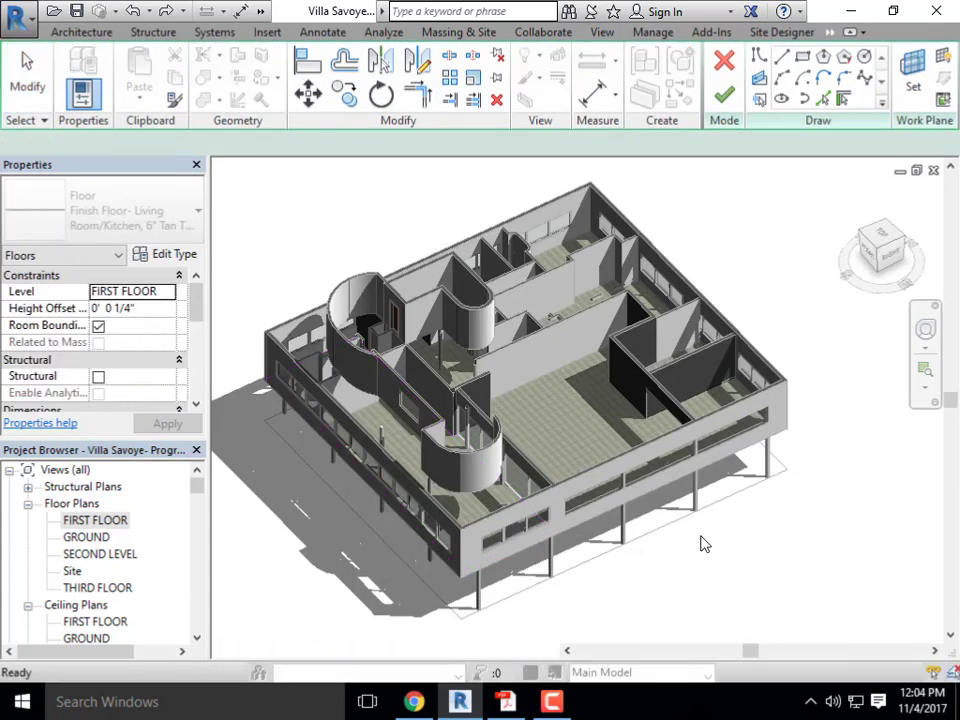
# Zoom and pan to bring the whole roofed Villa Savoye into view
pyautogui.scroll(5, 703, 543)
pyautogui.scroll(-4, 703, 543)
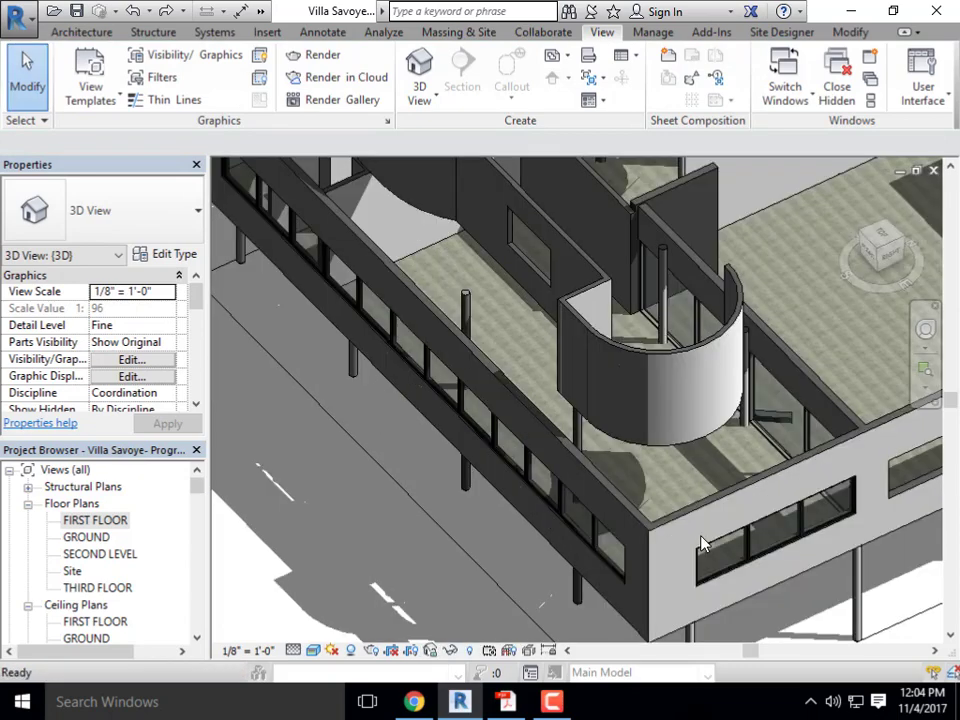
pyautogui.scroll(-5, 703, 543)
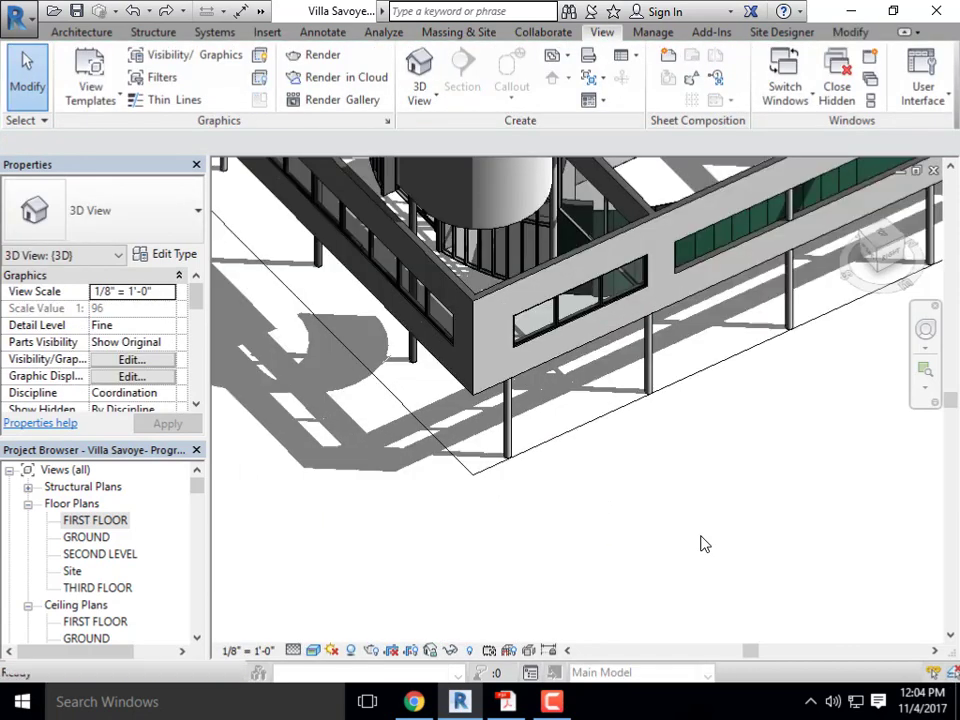
pyautogui.scroll(-1, 703, 543)
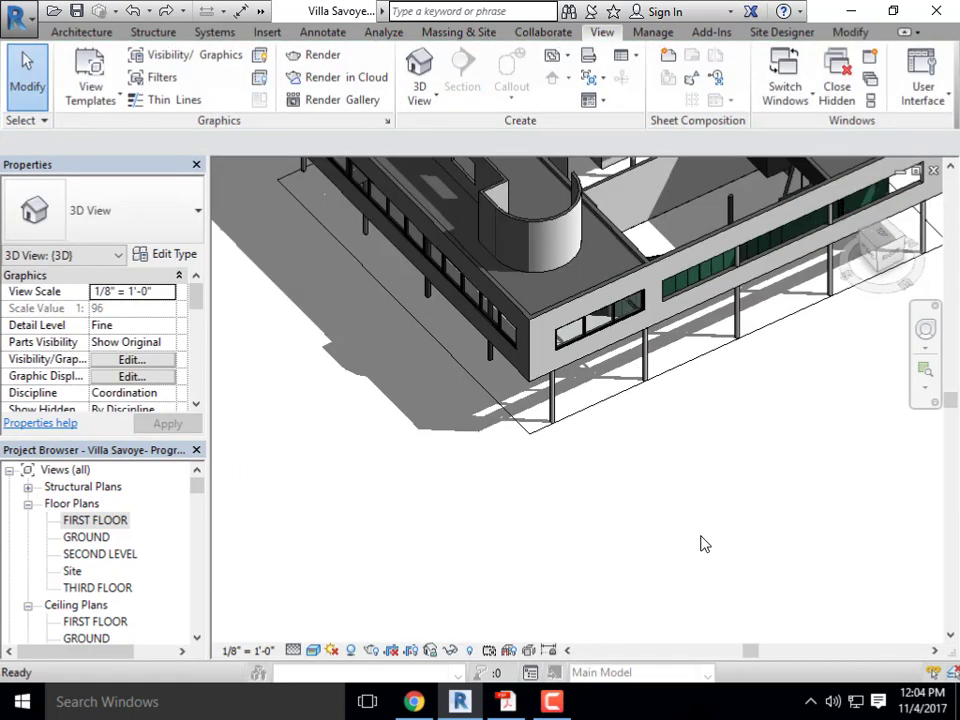
pyautogui.moveTo(662, 508); pyautogui.dragTo(585, 657, button='middle')
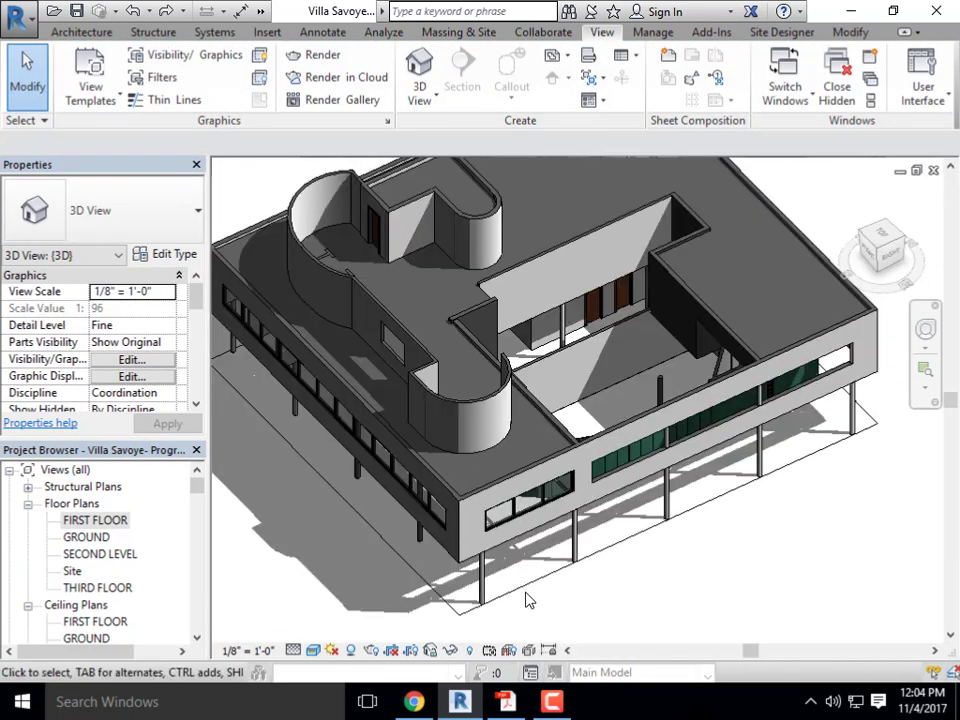
pyautogui.scroll(-2, 540, 602)
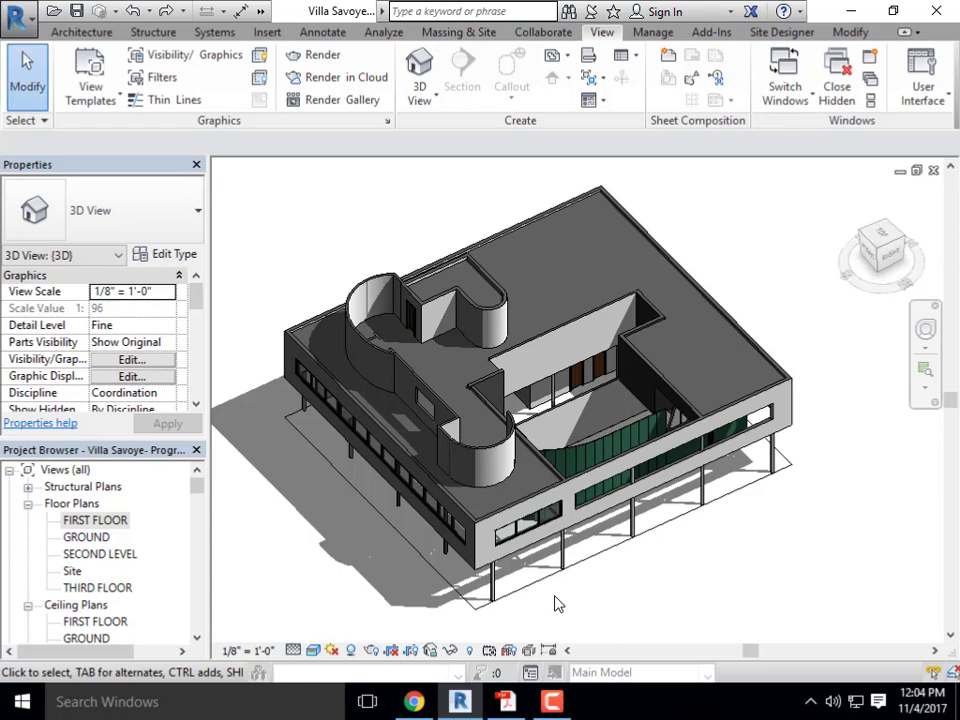
pyautogui.keyDown('shift'); pyautogui.moveTo(555, 602); pyautogui.dragTo(536, 515, button='middle'); pyautogui.keyUp('shift')
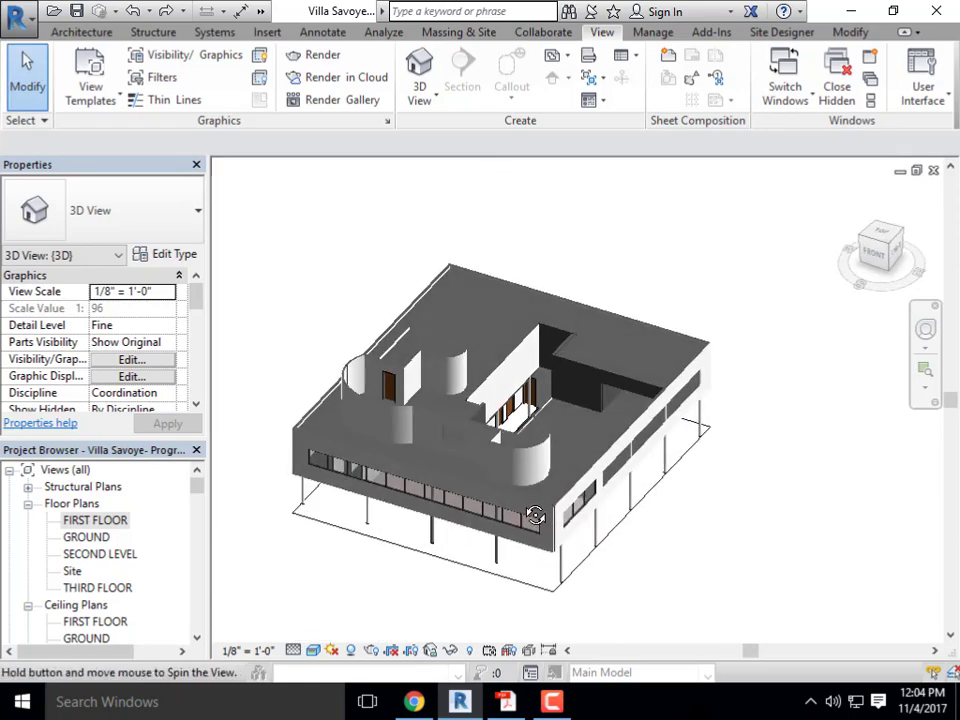
pyautogui.scroll(10, 386, 461)
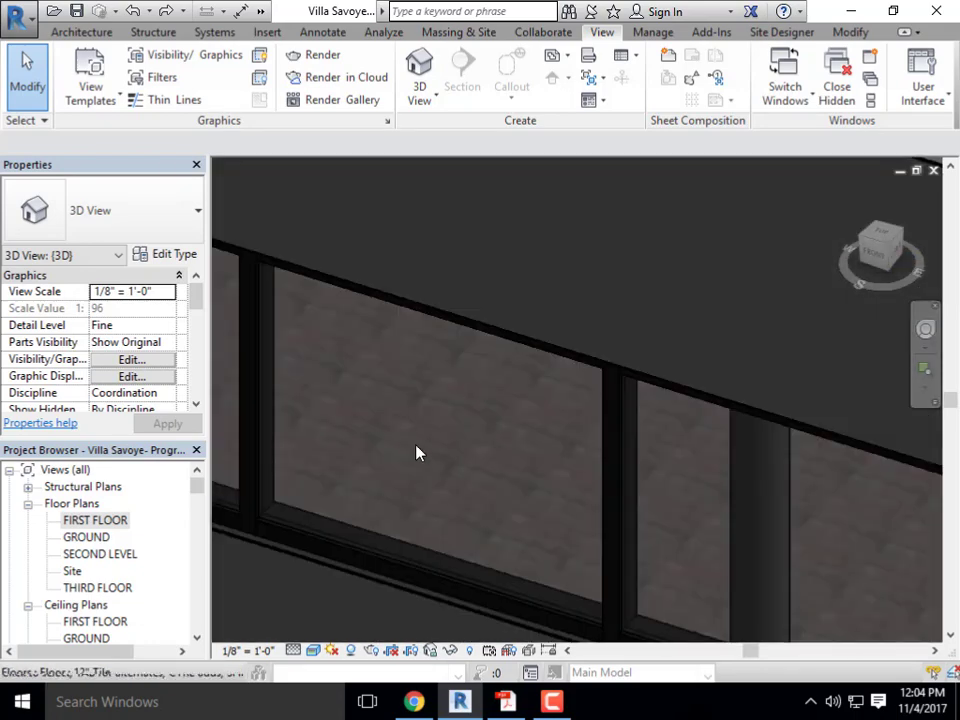
pyautogui.scroll(-10, 418, 453)
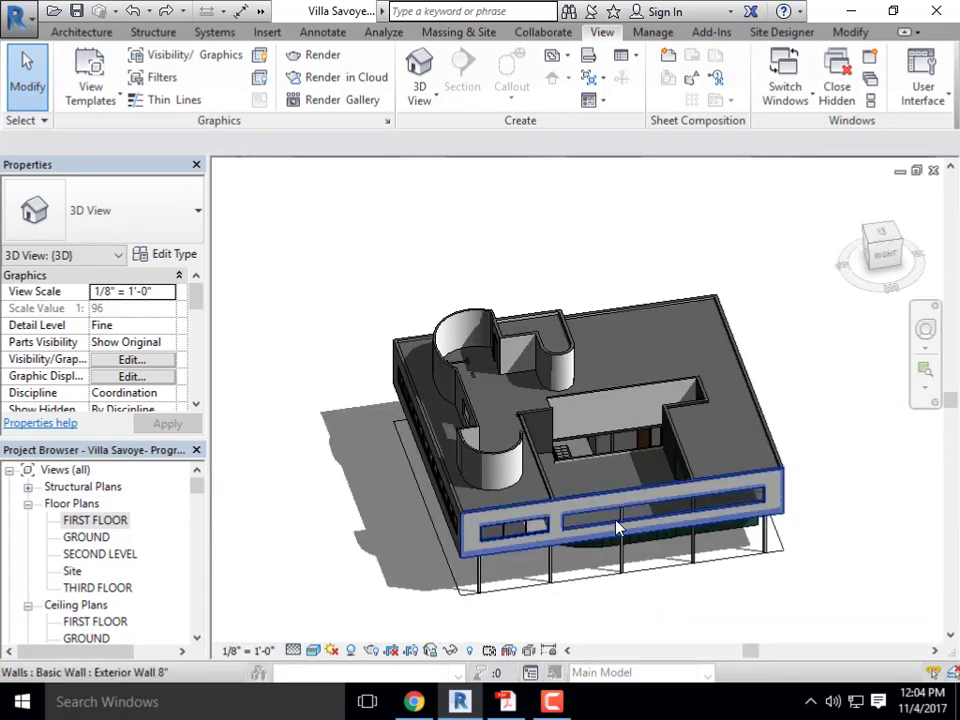
# Orbit around the building to view its other sides and the opposite facade
pyautogui.keyDown('shift'); pyautogui.moveTo(617, 527); pyautogui.dragTo(703, 516, button='middle'); pyautogui.keyUp('shift')
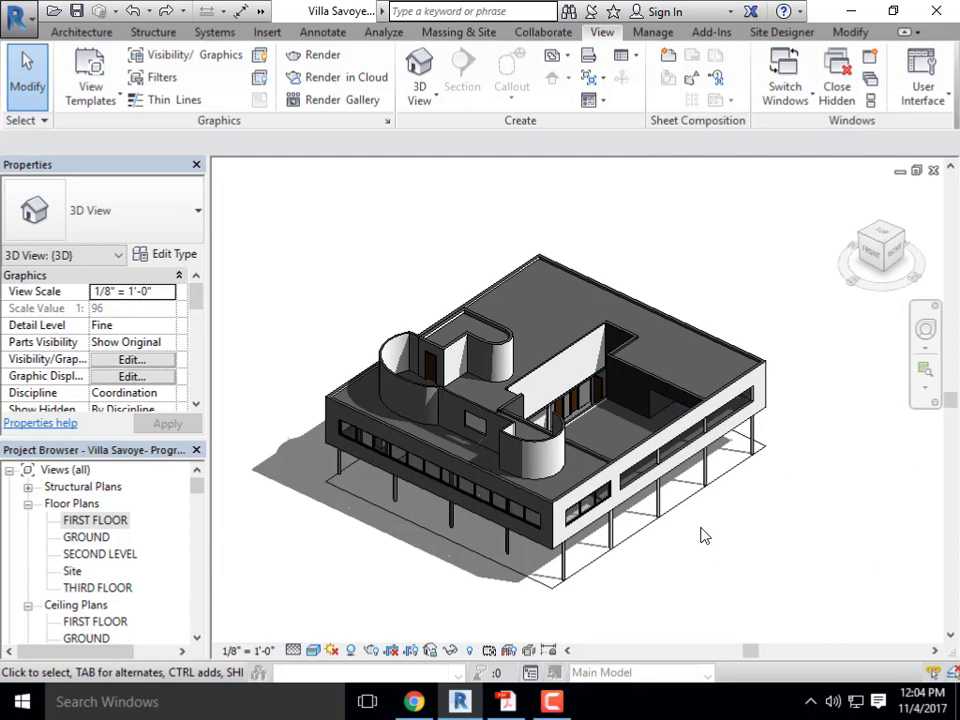
pyautogui.scroll(5, 701, 534)
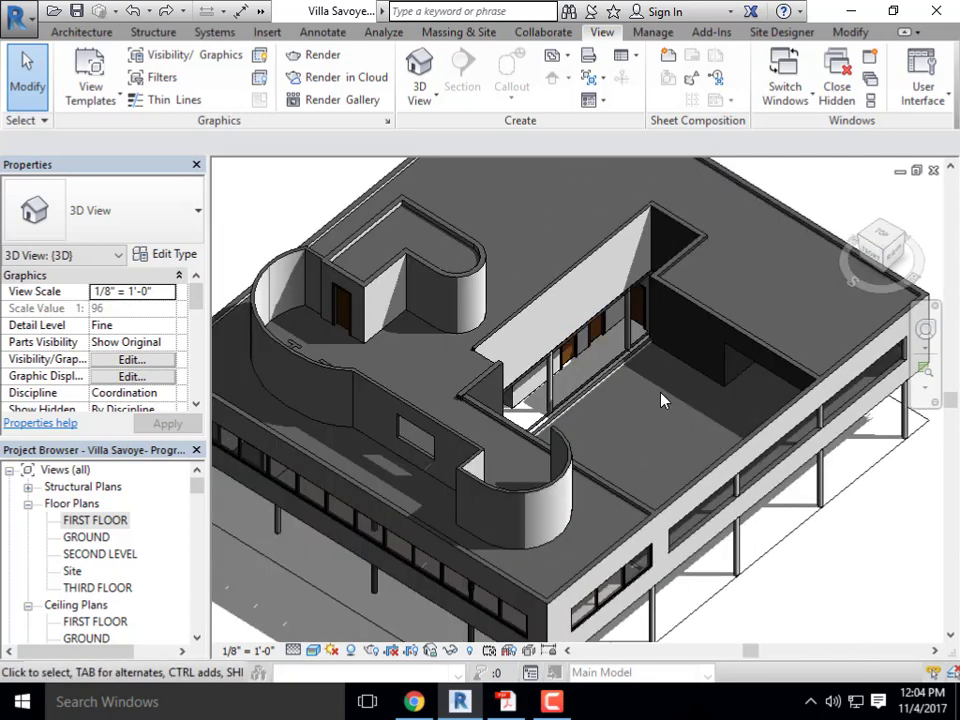
pyautogui.scroll(4, 645, 366)
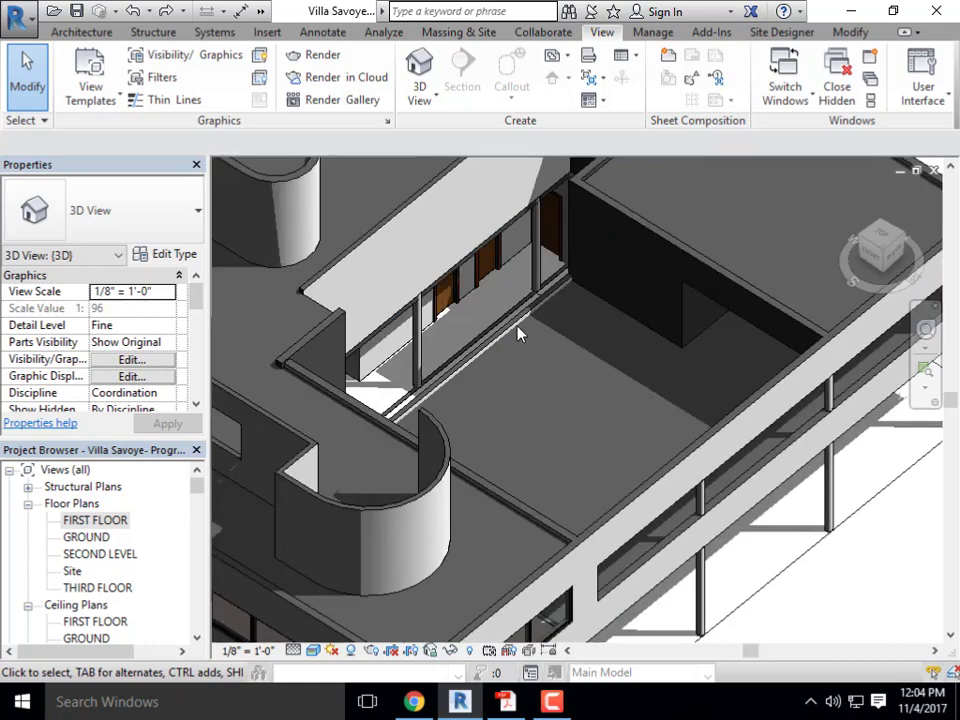
pyautogui.scroll(-4, 587, 440)
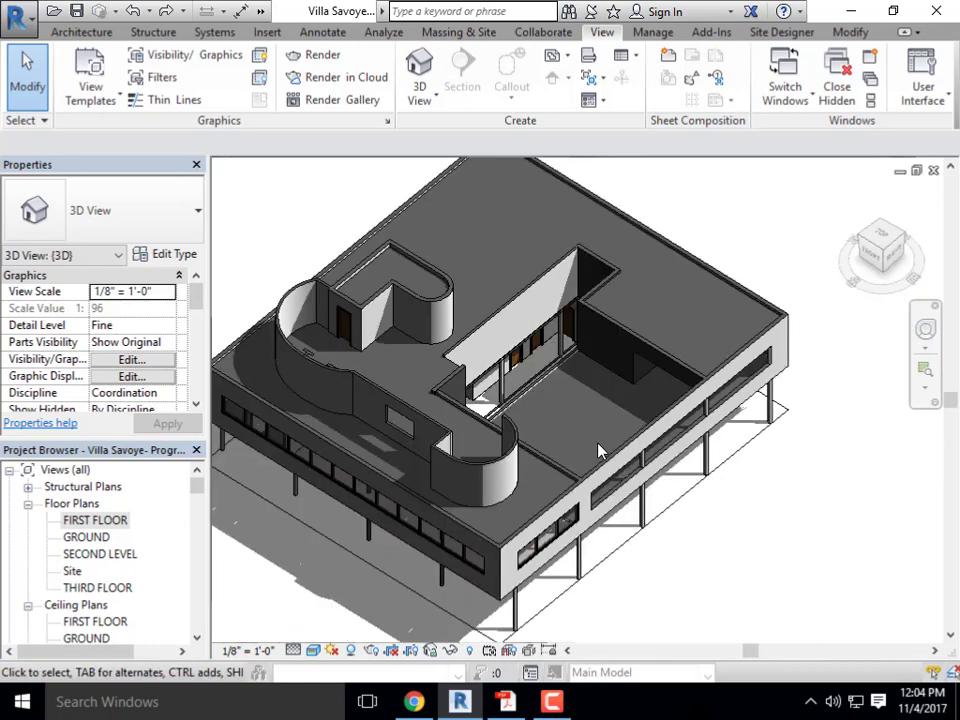
pyautogui.keyDown('shift'); pyautogui.moveTo(598, 451); pyautogui.dragTo(540, 409, button='middle'); pyautogui.keyUp('shift')
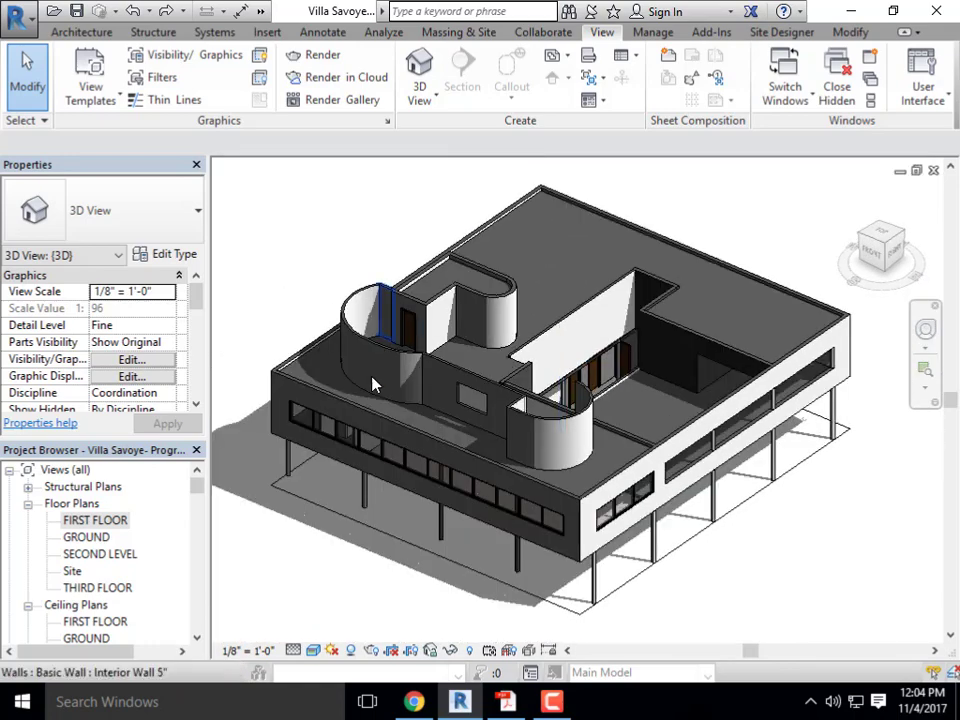
pyautogui.keyDown('shift'); pyautogui.moveTo(395, 397); pyautogui.dragTo(470, 378, button='middle'); pyautogui.keyUp('shift')
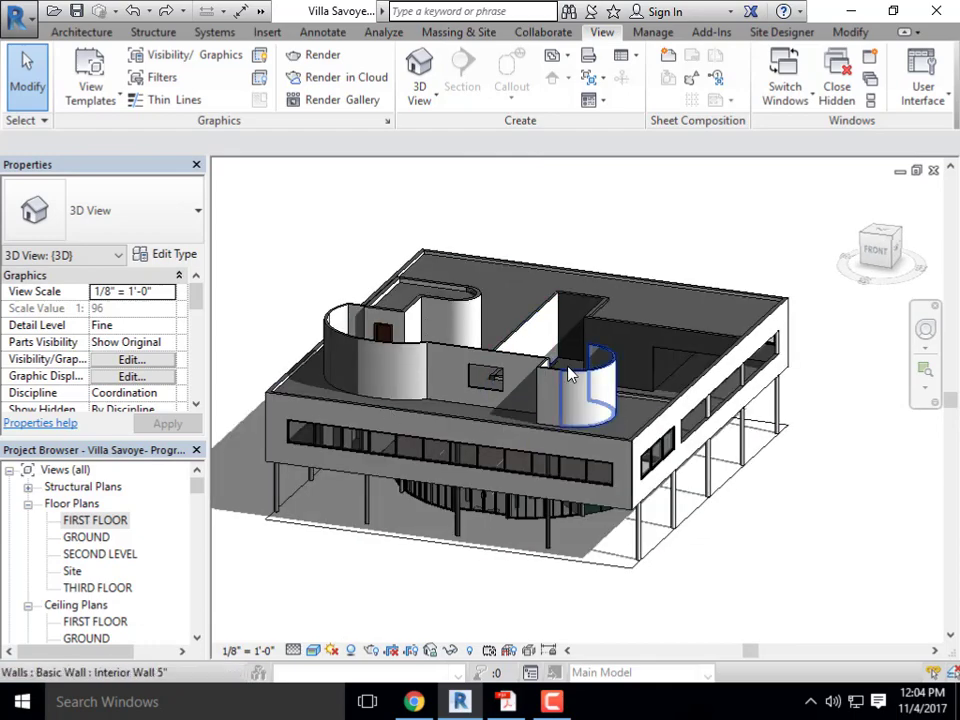
# Orbit and zoom to an overall isometric view of the Villa Savoye, then bring up Camtasia
pyautogui.keyDown('shift'); pyautogui.moveTo(568, 374); pyautogui.dragTo(660, 364, button='middle'); pyautogui.keyUp('shift')
pyautogui.scroll(-5, 724, 519)
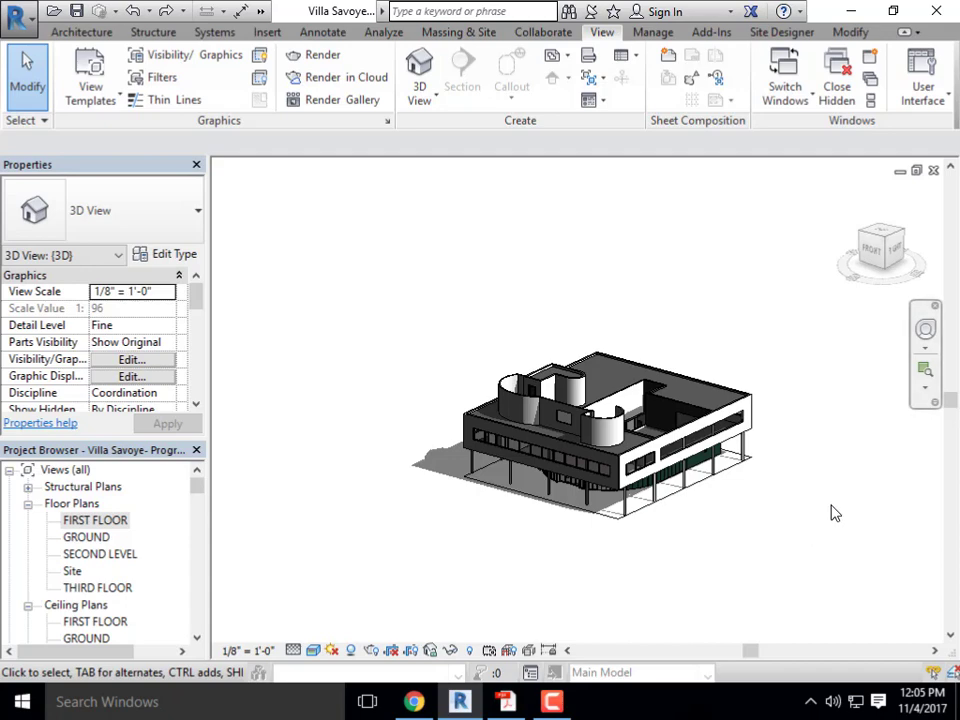
pyautogui.scroll(5, 745, 448)
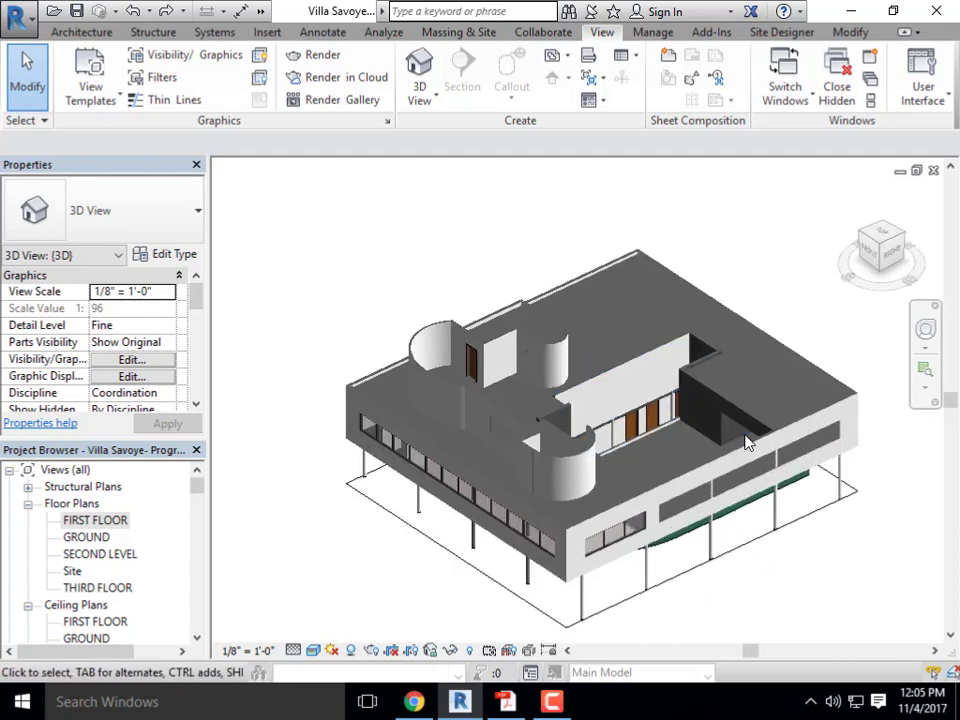
pyautogui.keyDown('shift'); pyautogui.moveTo(745, 443); pyautogui.dragTo(677, 450, button='middle'); pyautogui.keyUp('shift')
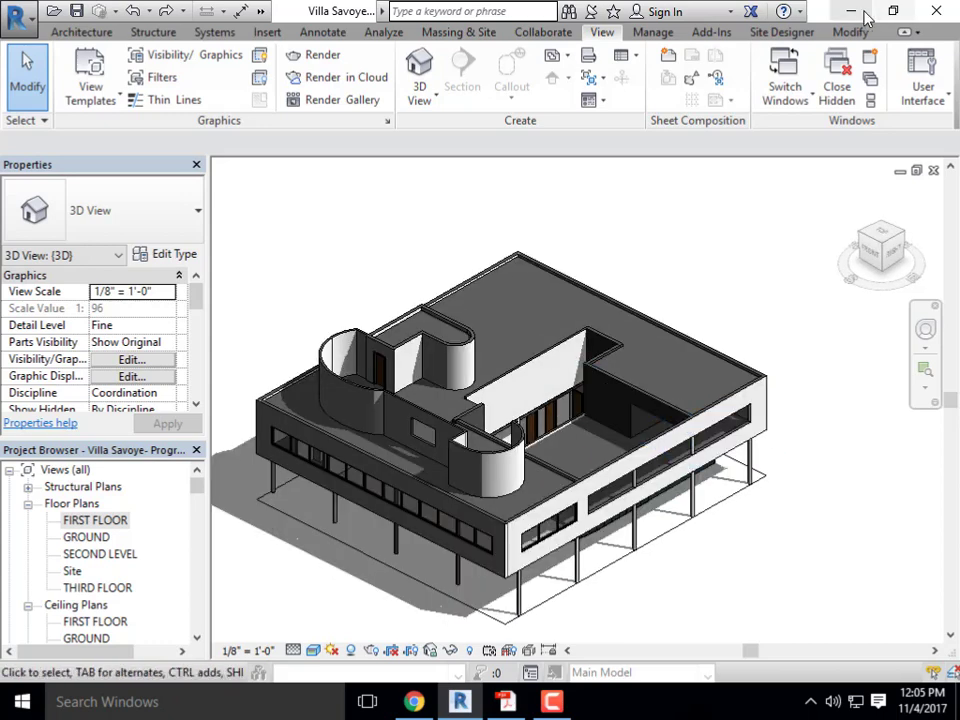
pyautogui.click(551, 701)
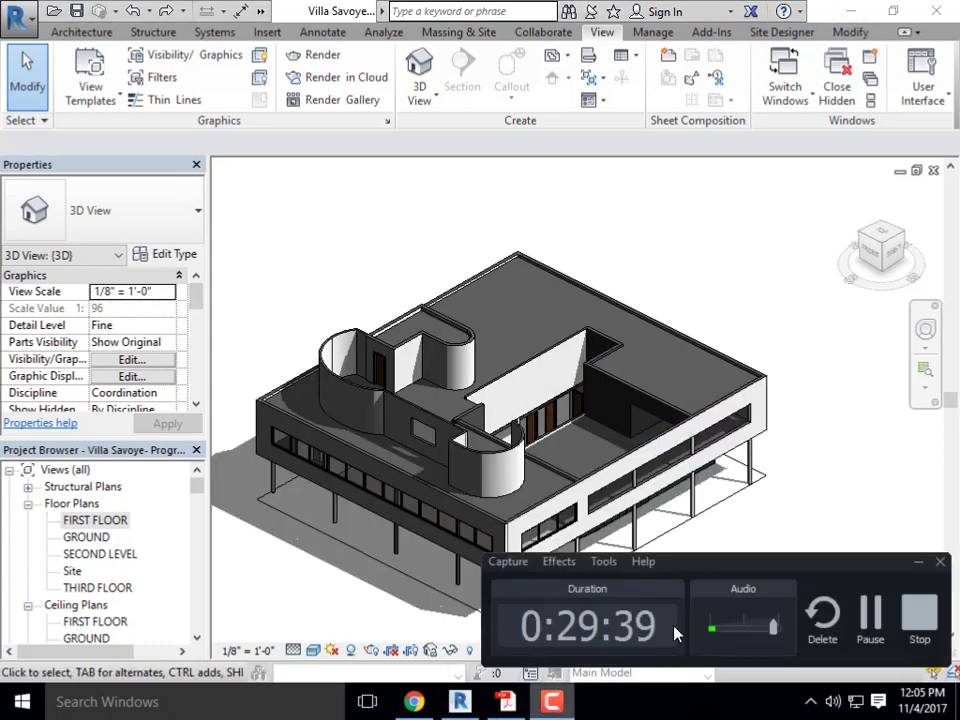